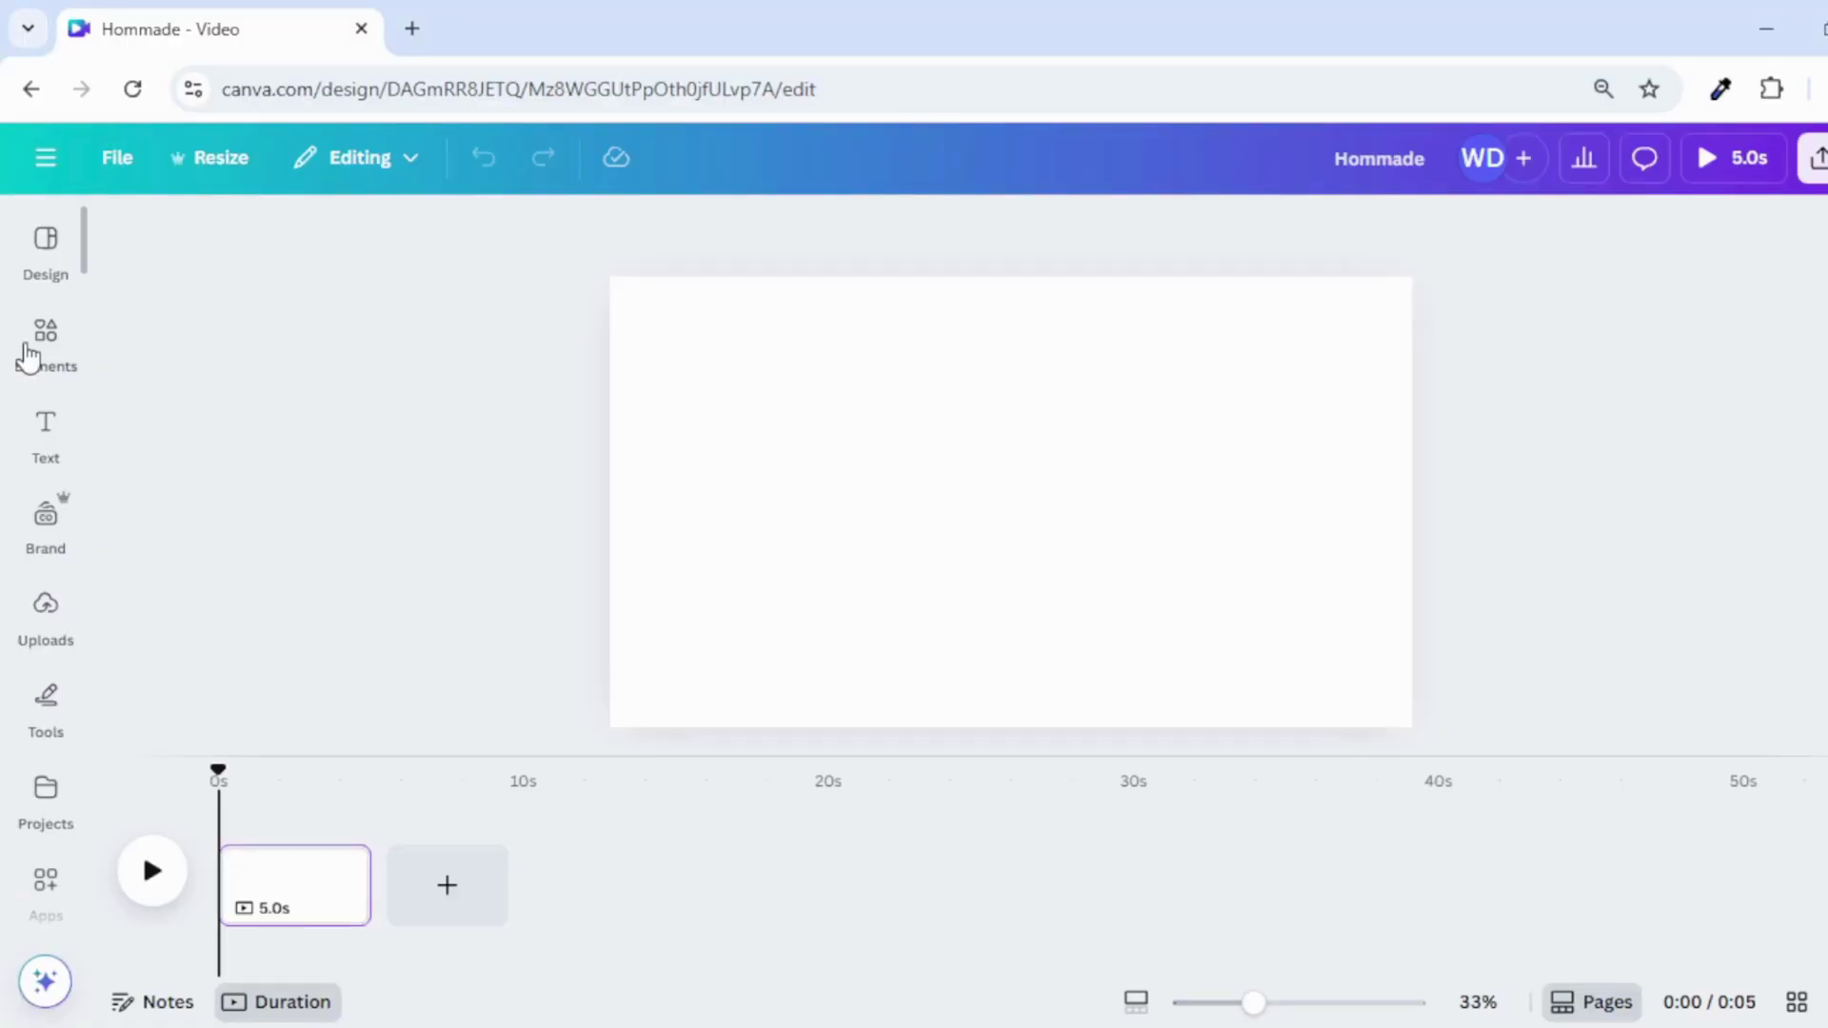
Search the elements for "sandwich" and add the photo of grilled sandwiches on a dark background from the photo results
click(45, 354)
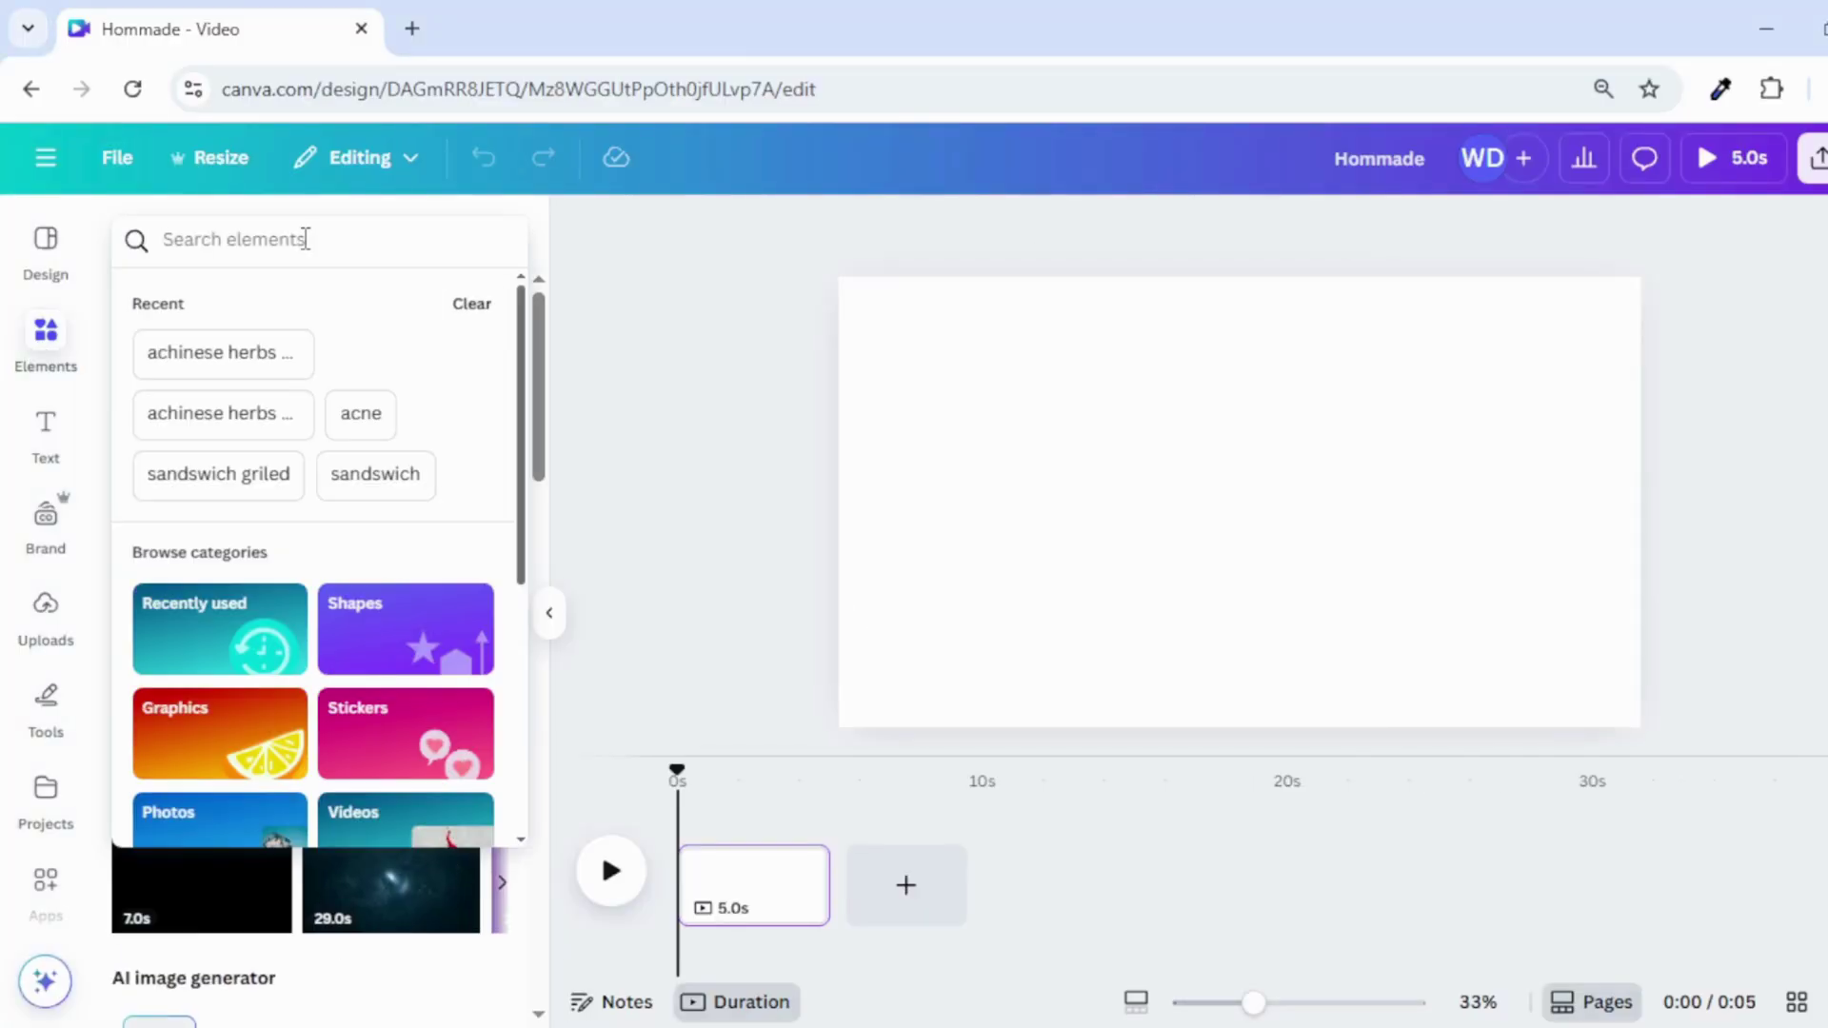
text(sandwich)
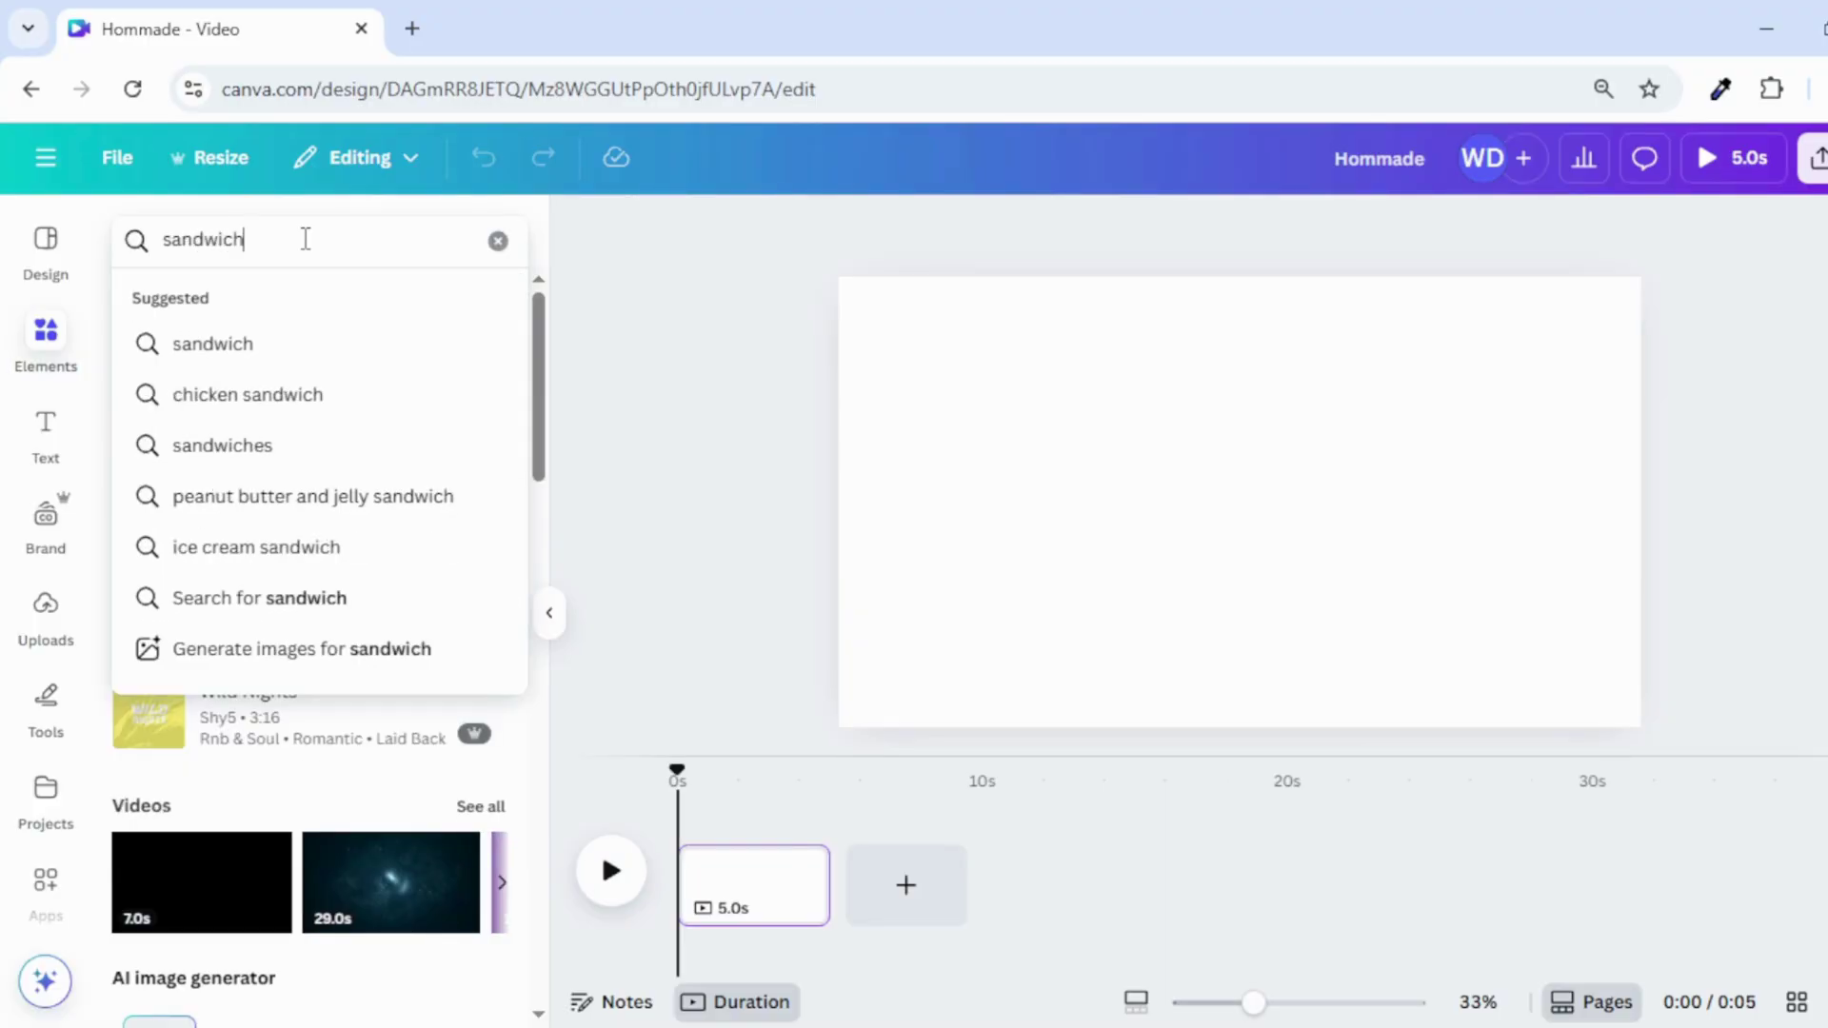
key(Return)
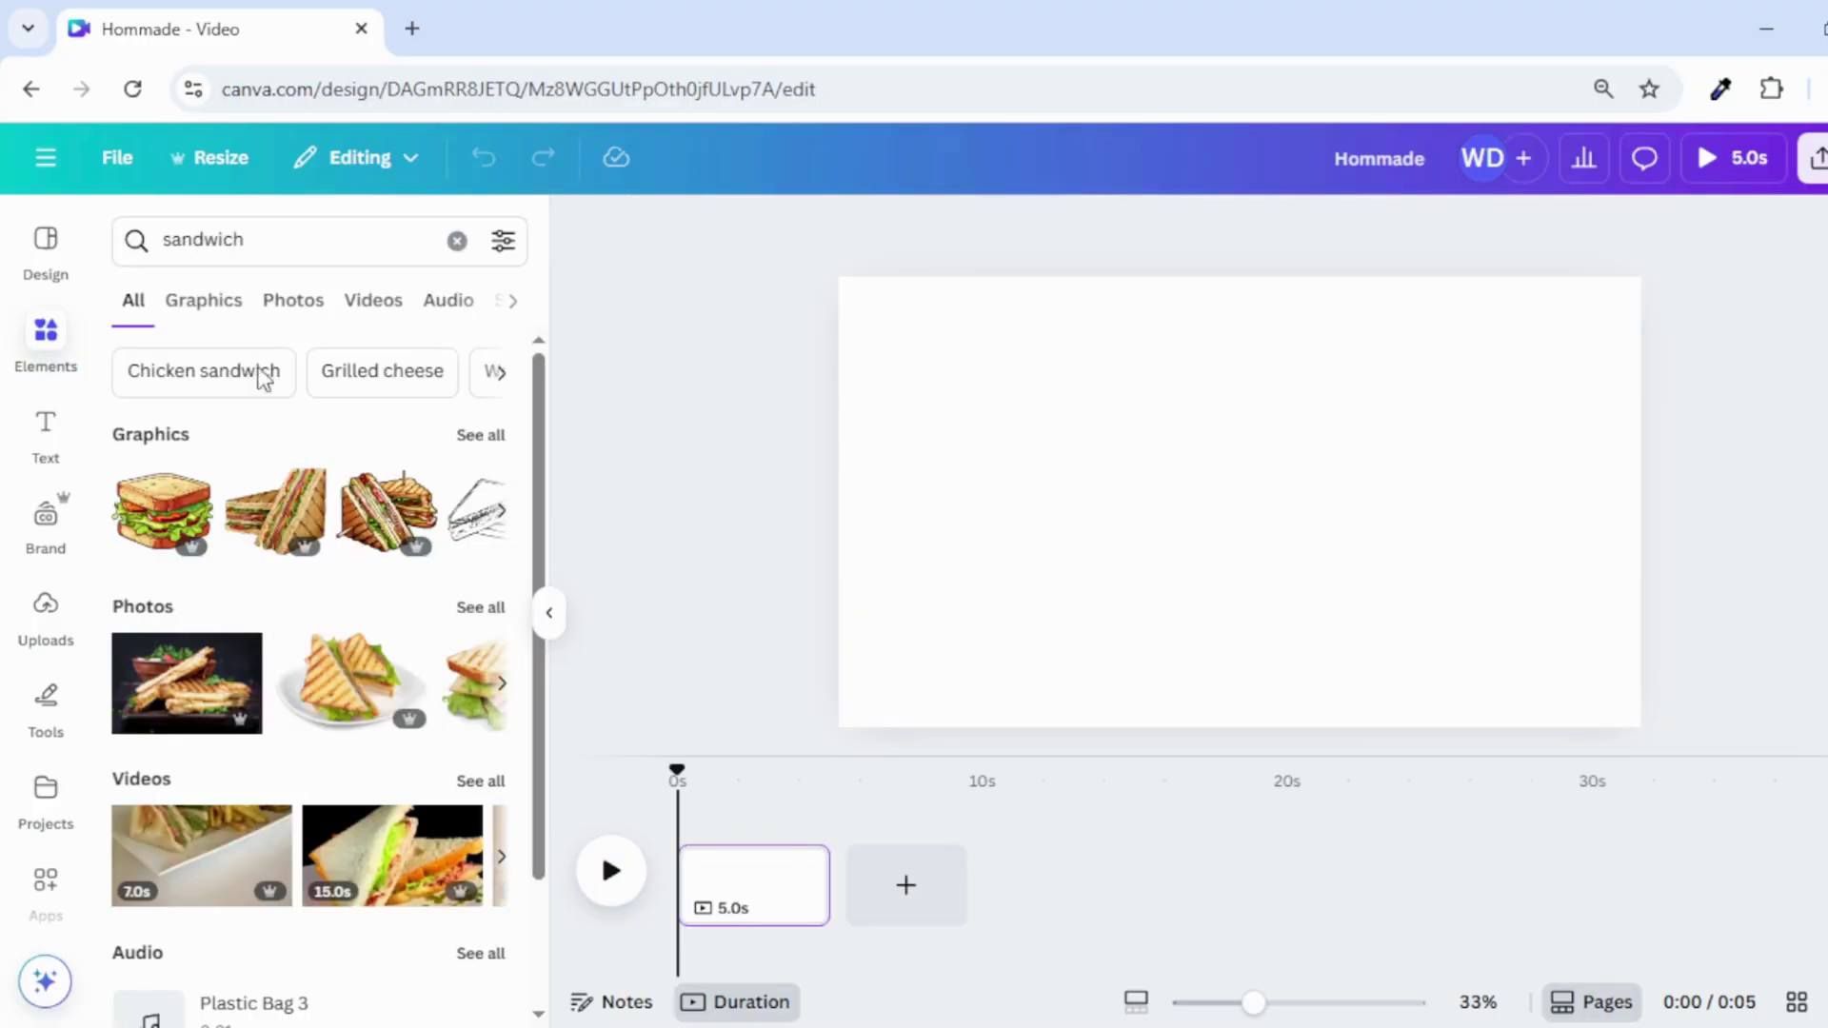
click(481, 611)
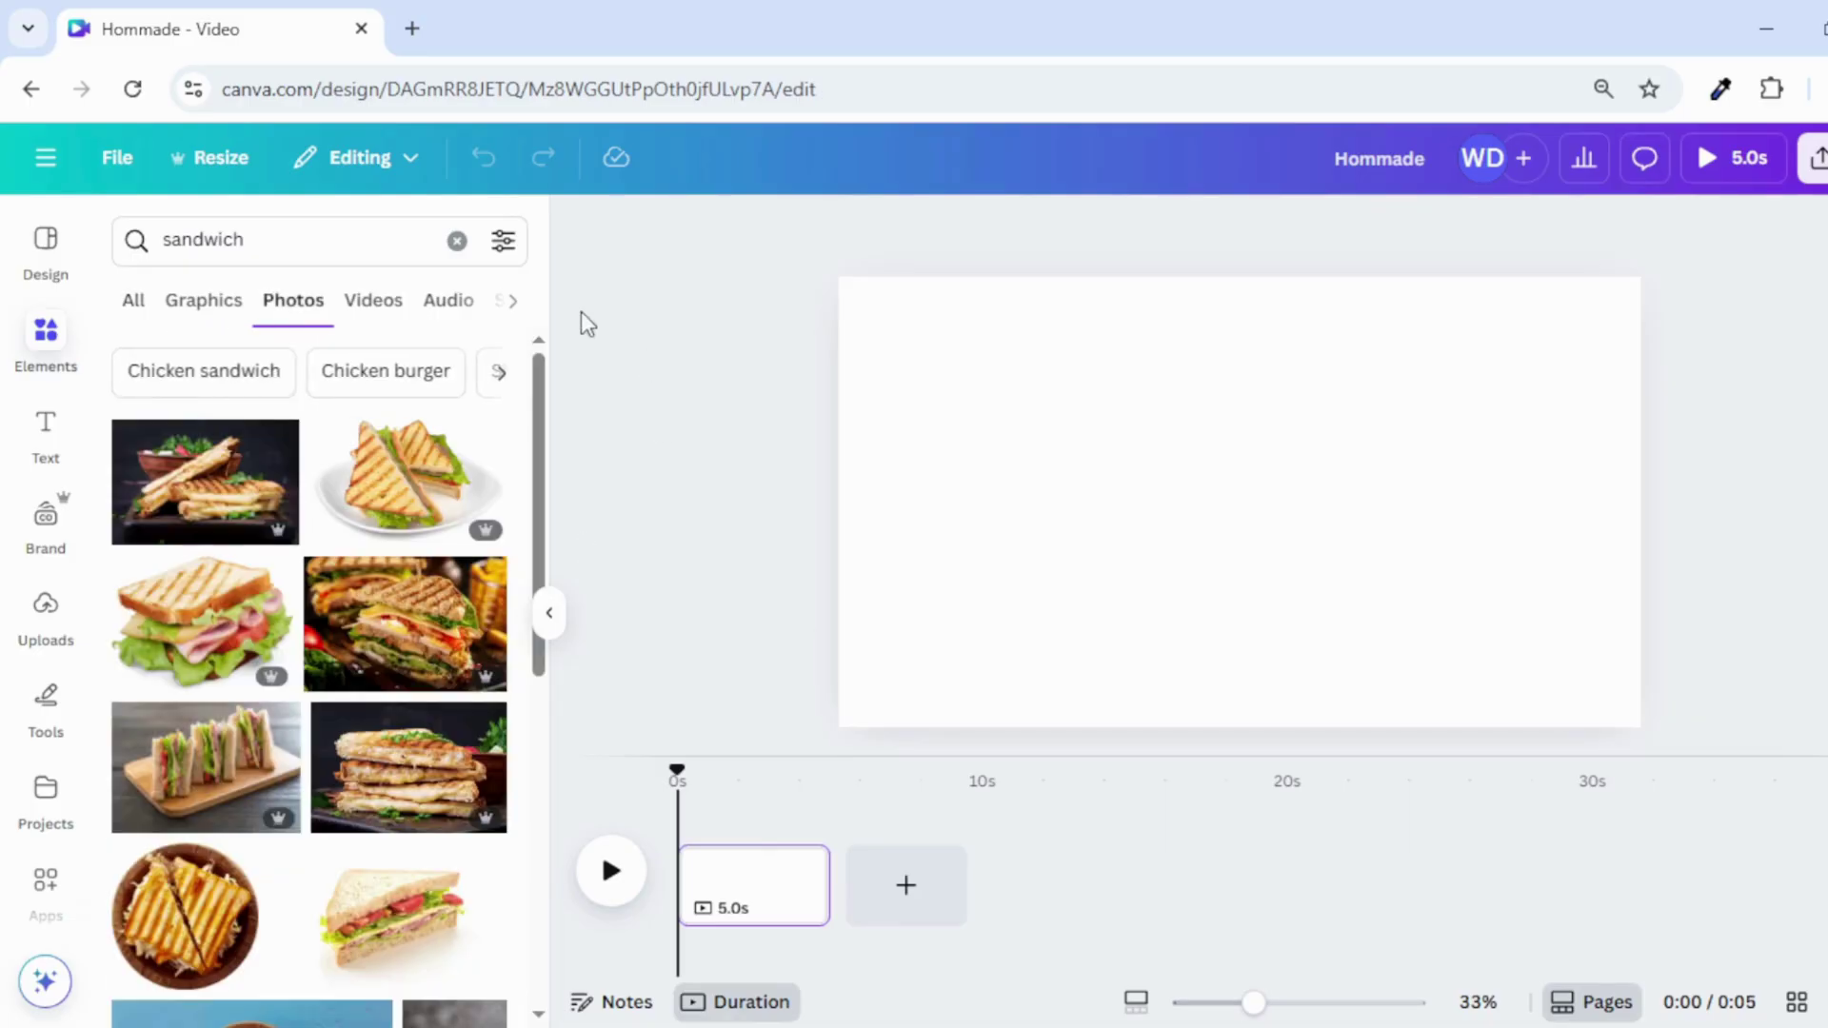
click(225, 511)
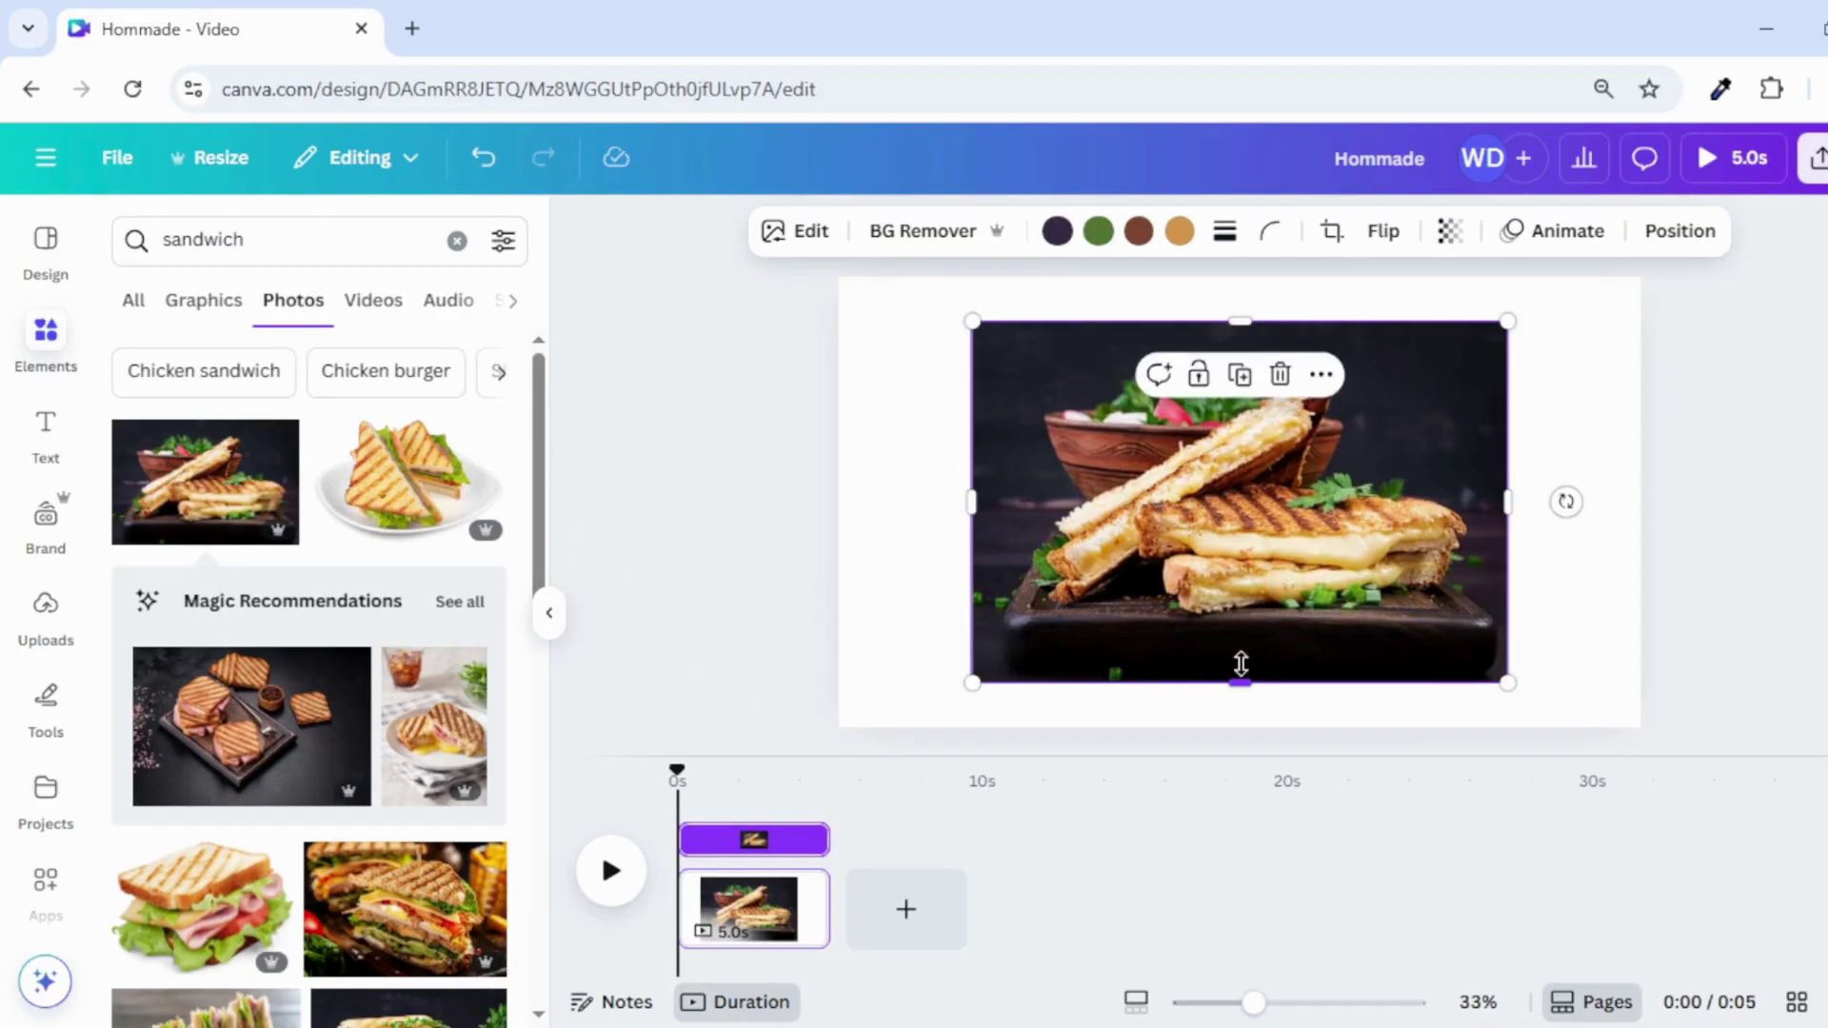
Crop the sandwich photo's height and stretch it into a banner spanning the full width of the page's upper part
drag(1240, 664, 1240, 624)
drag(1242, 323, 1241, 367)
drag(1245, 501, 1110, 396)
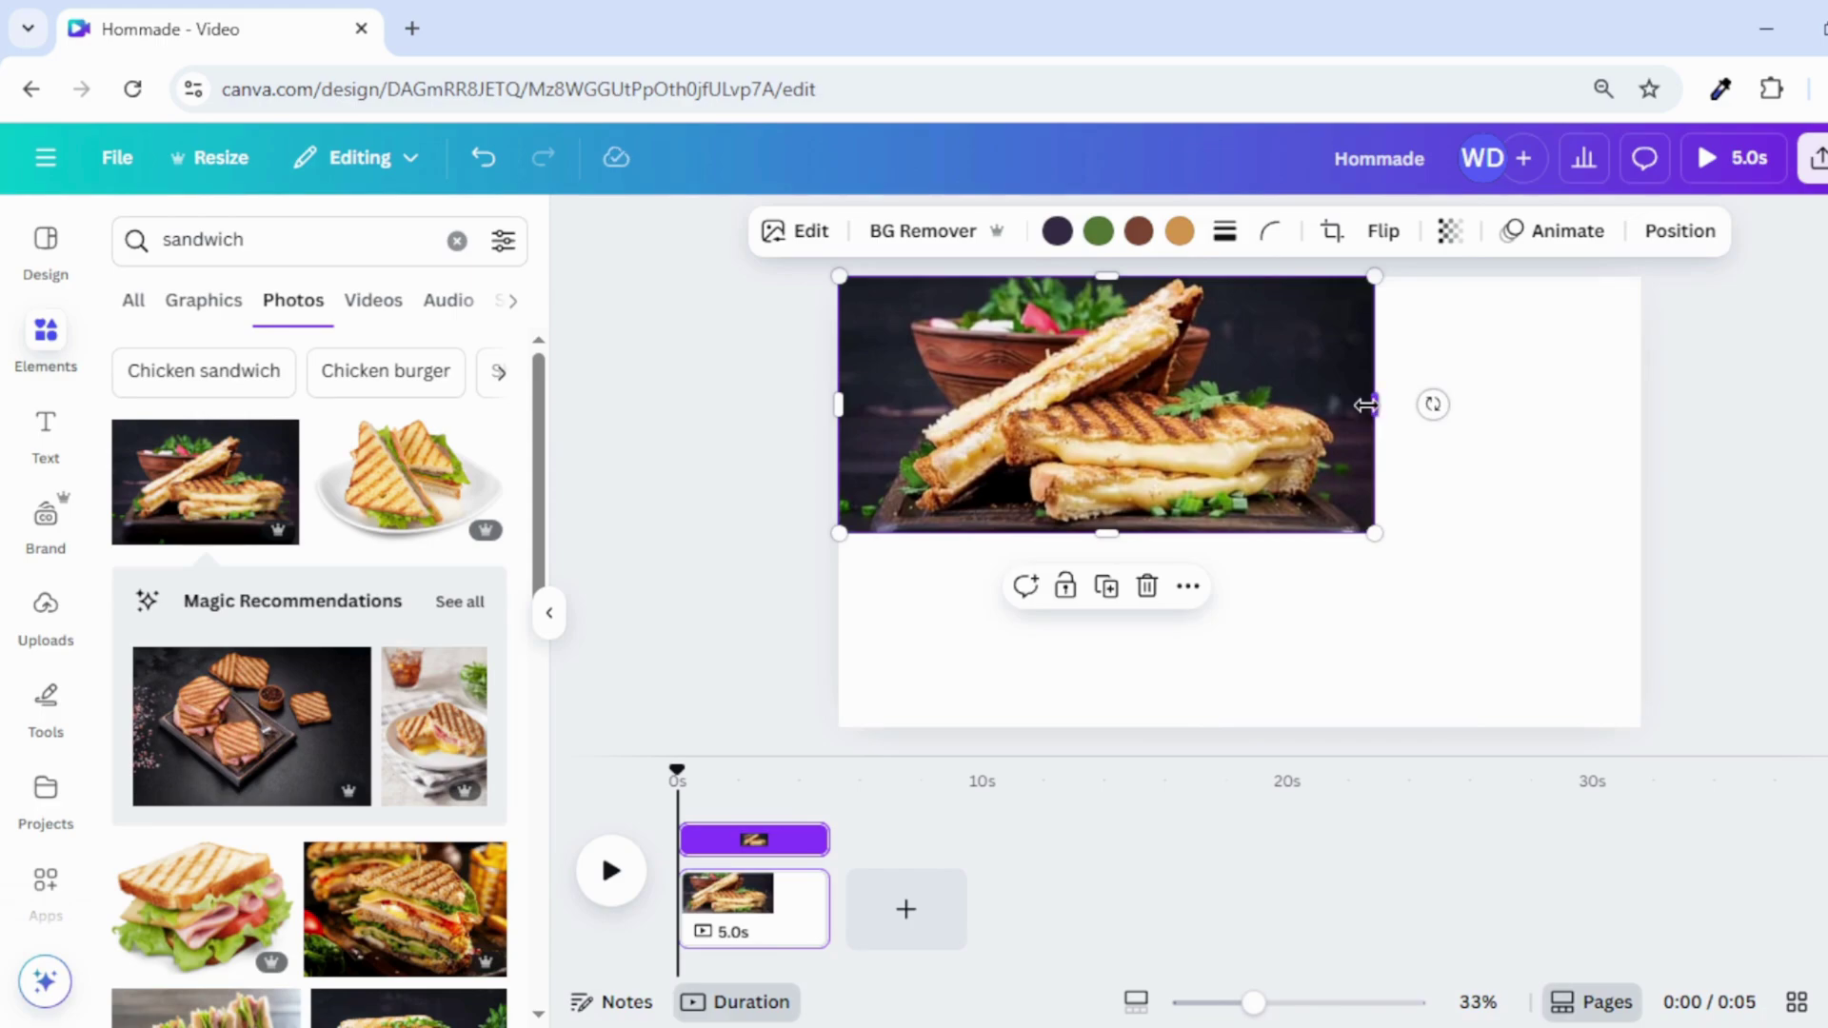
drag(1365, 405, 1657, 405)
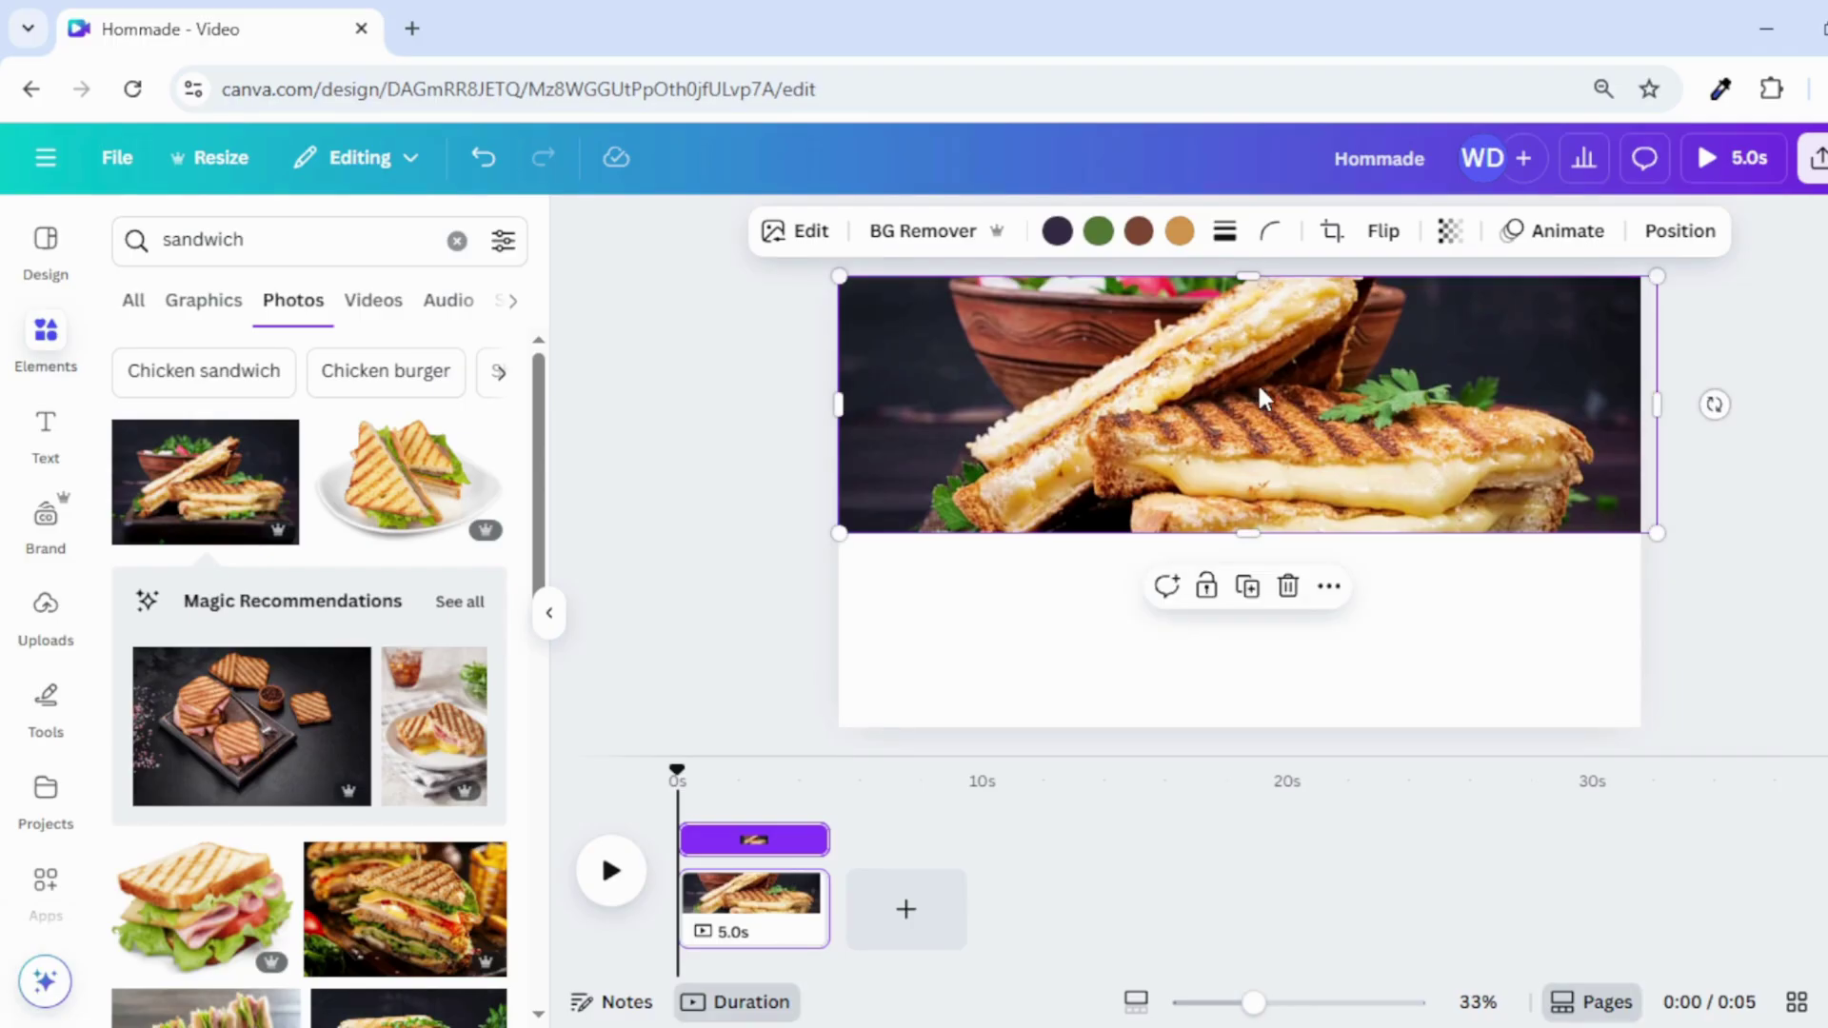
click(1704, 638)
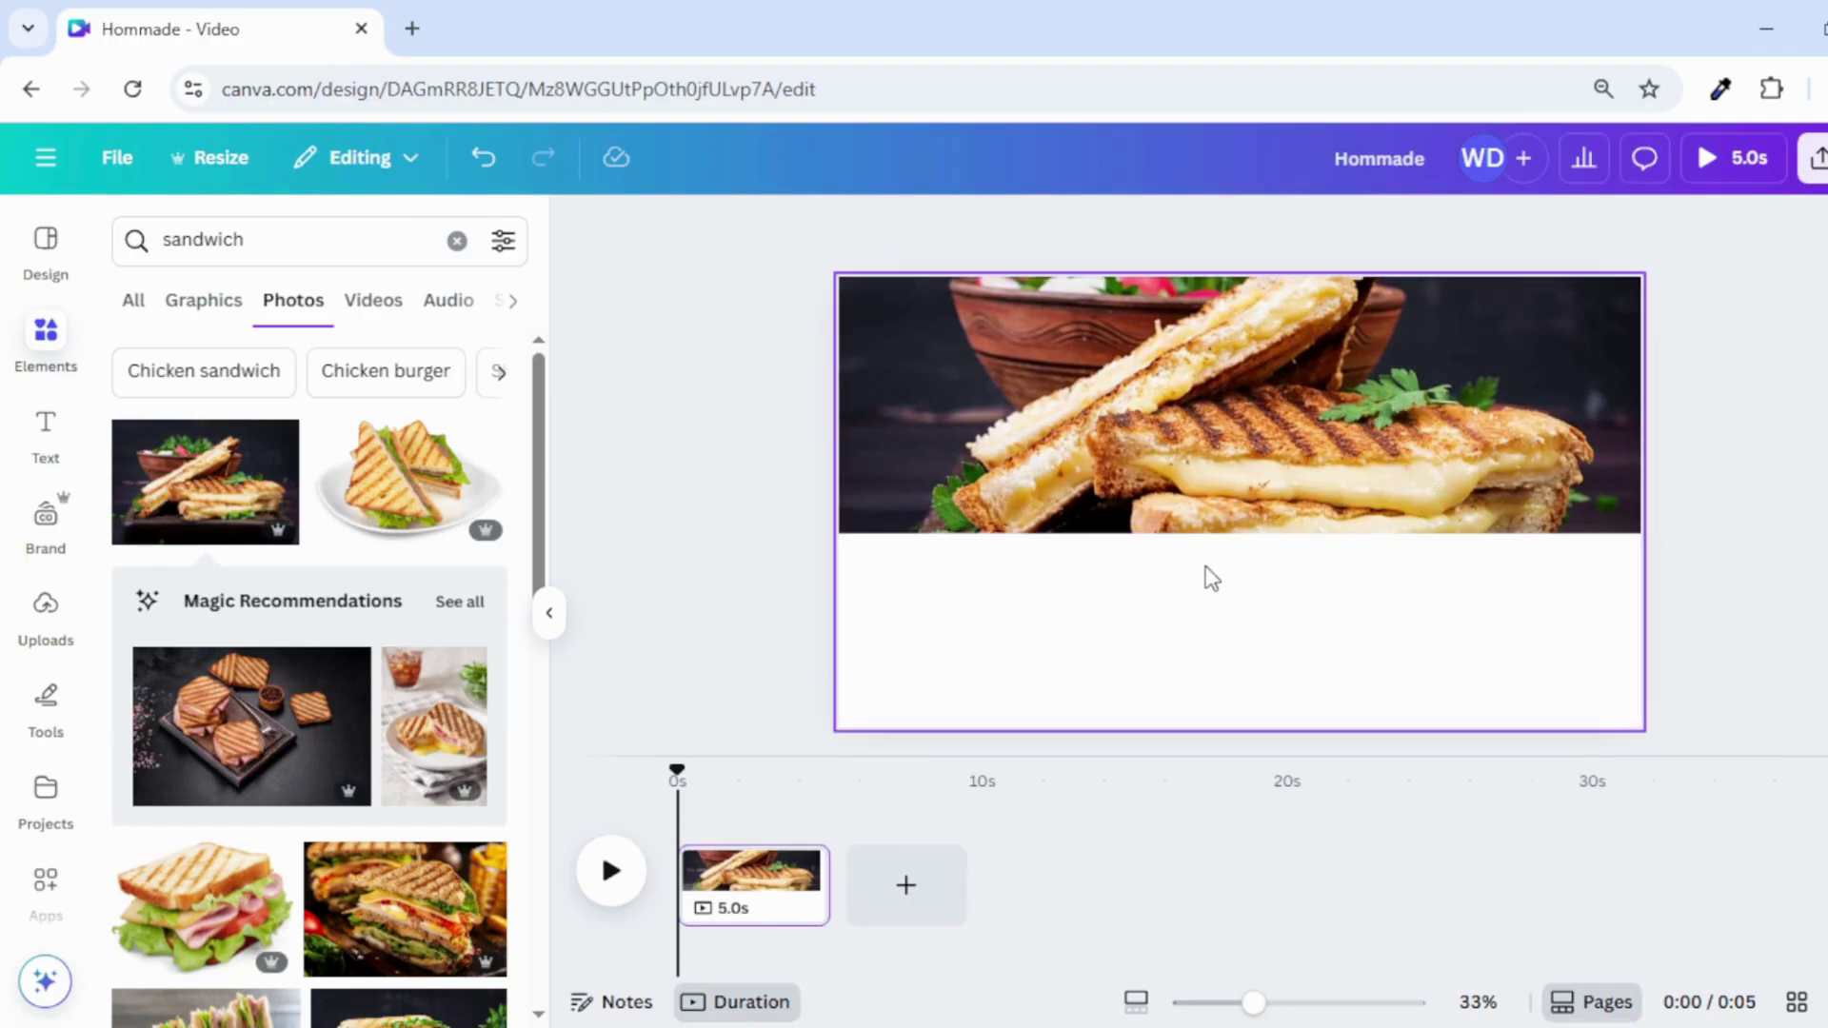
click(1601, 390)
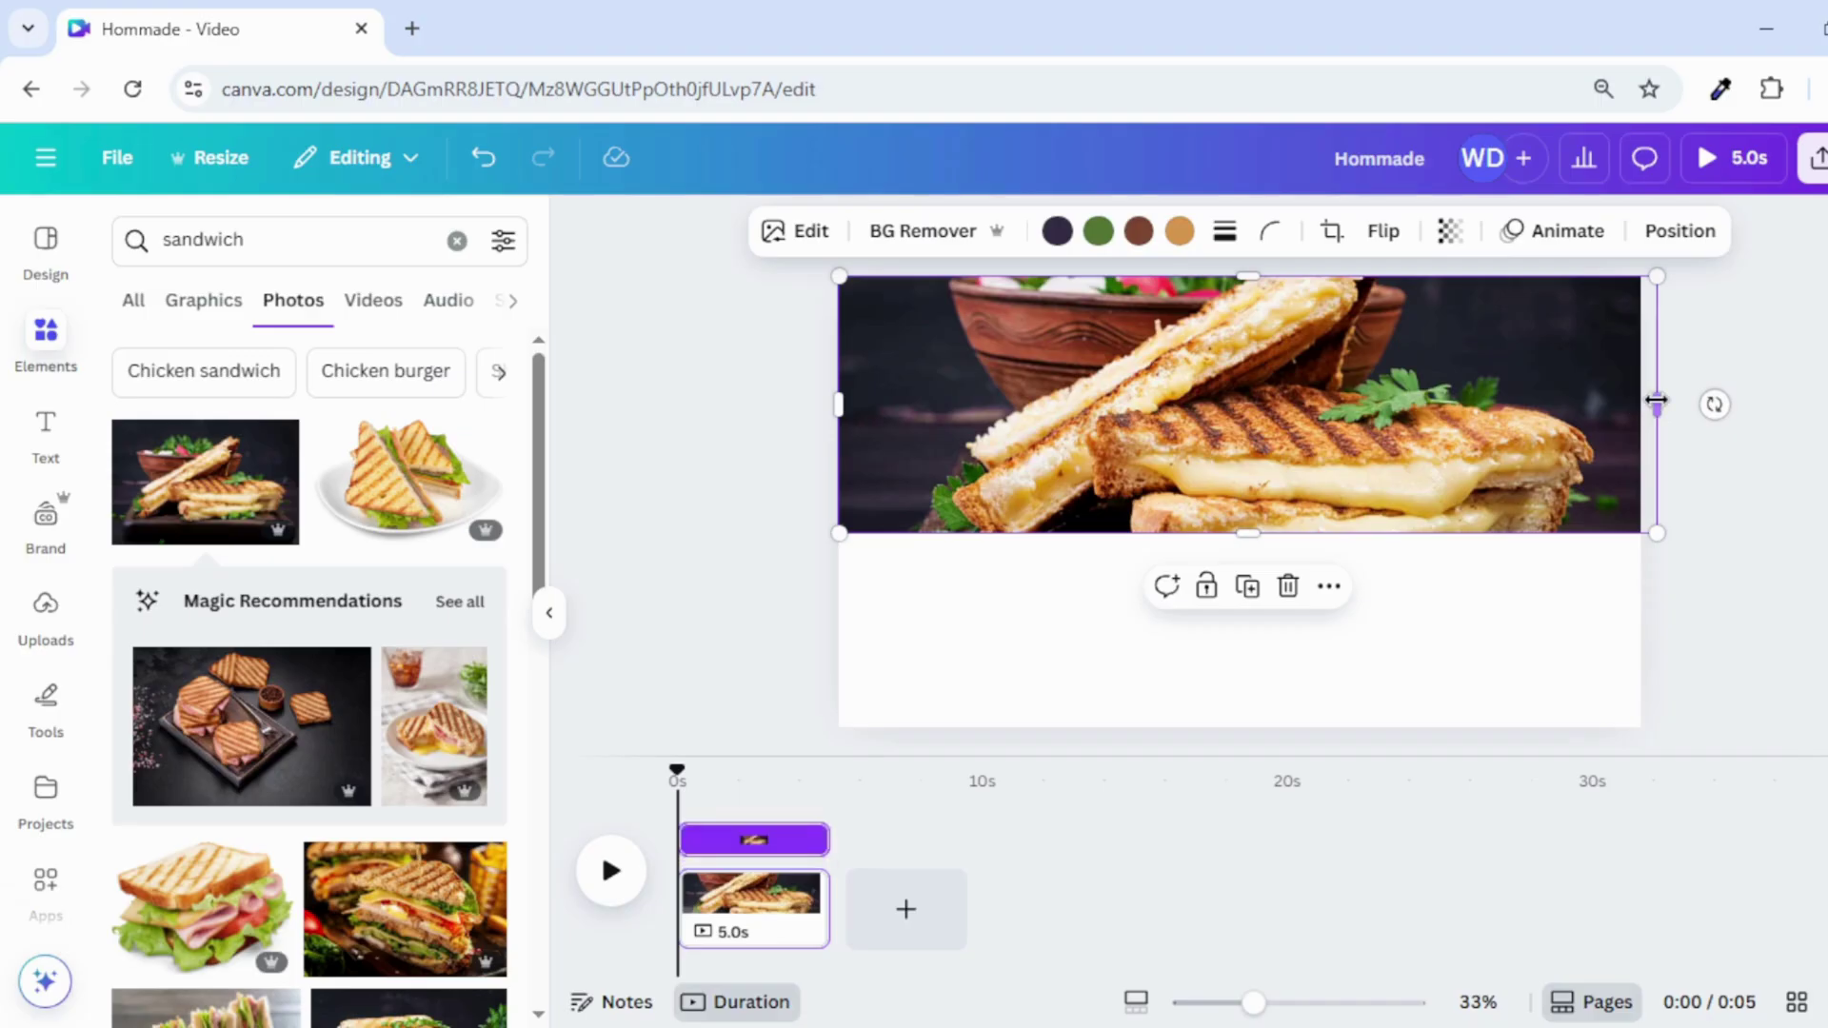
drag(1656, 400, 1651, 404)
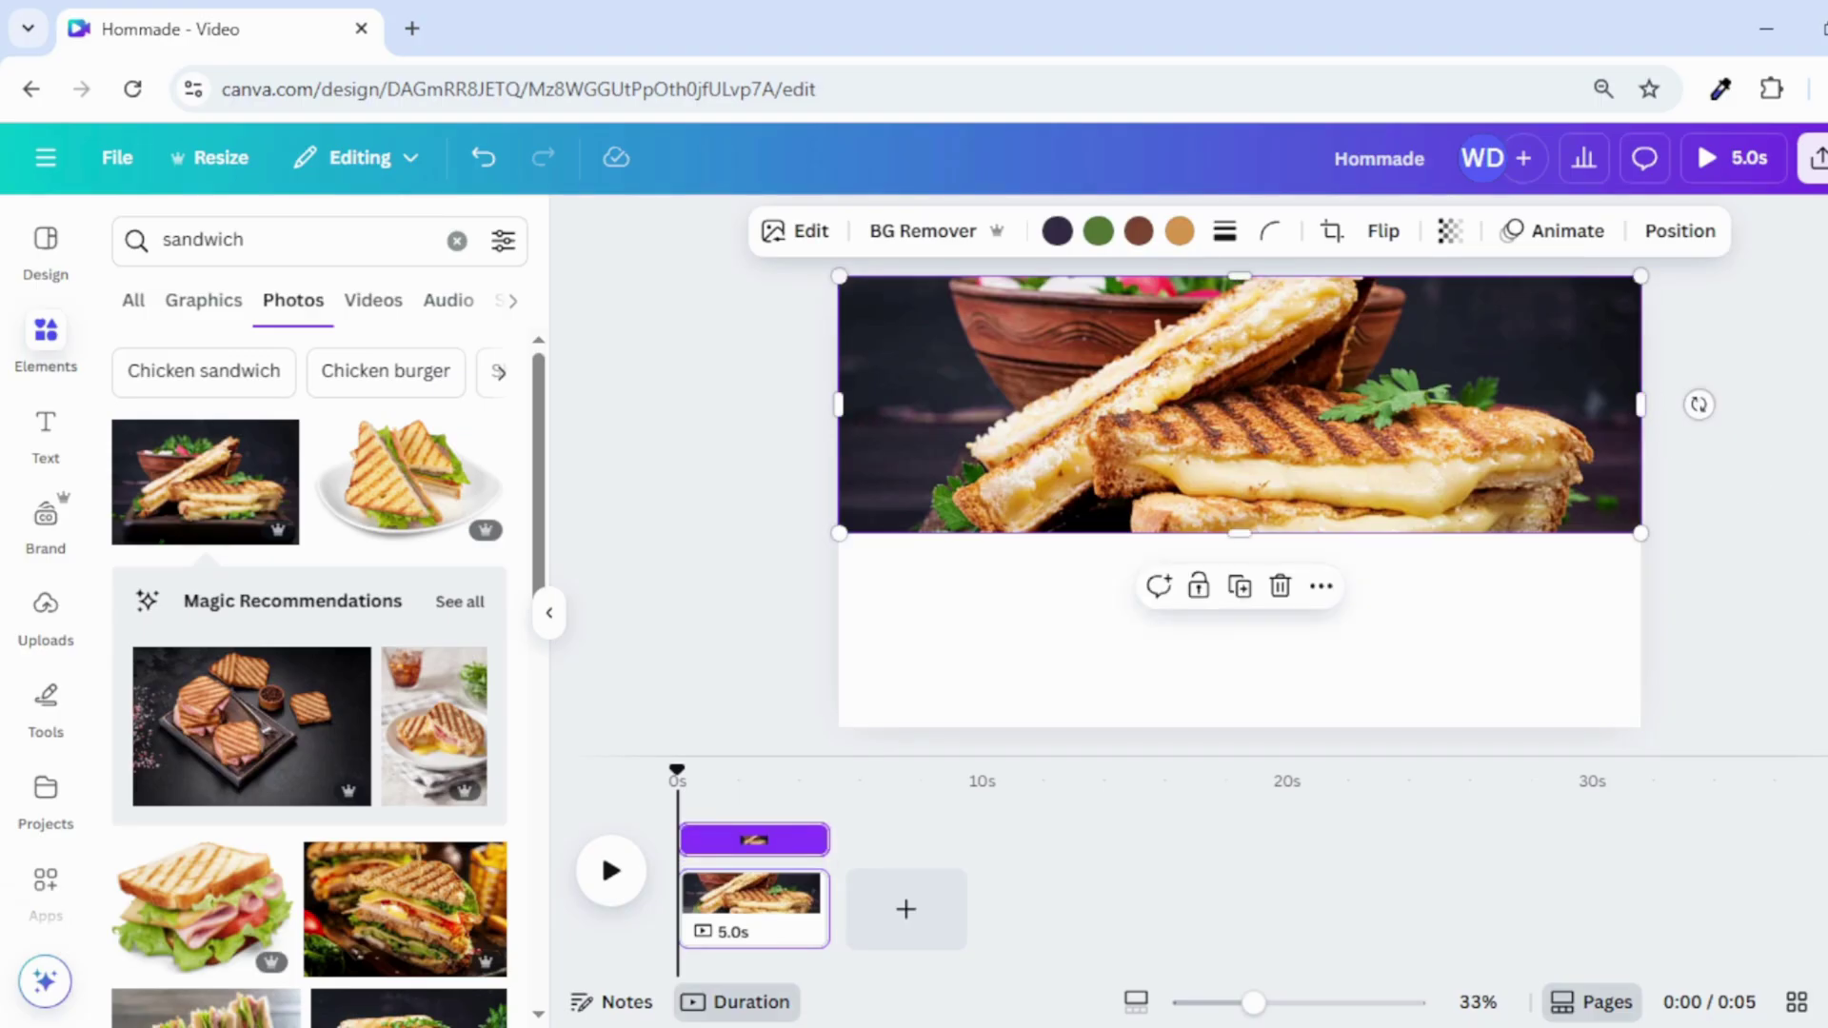
key(Escape)
Search the elements for "shapes" across all categories and add a square to the page
click(257, 243)
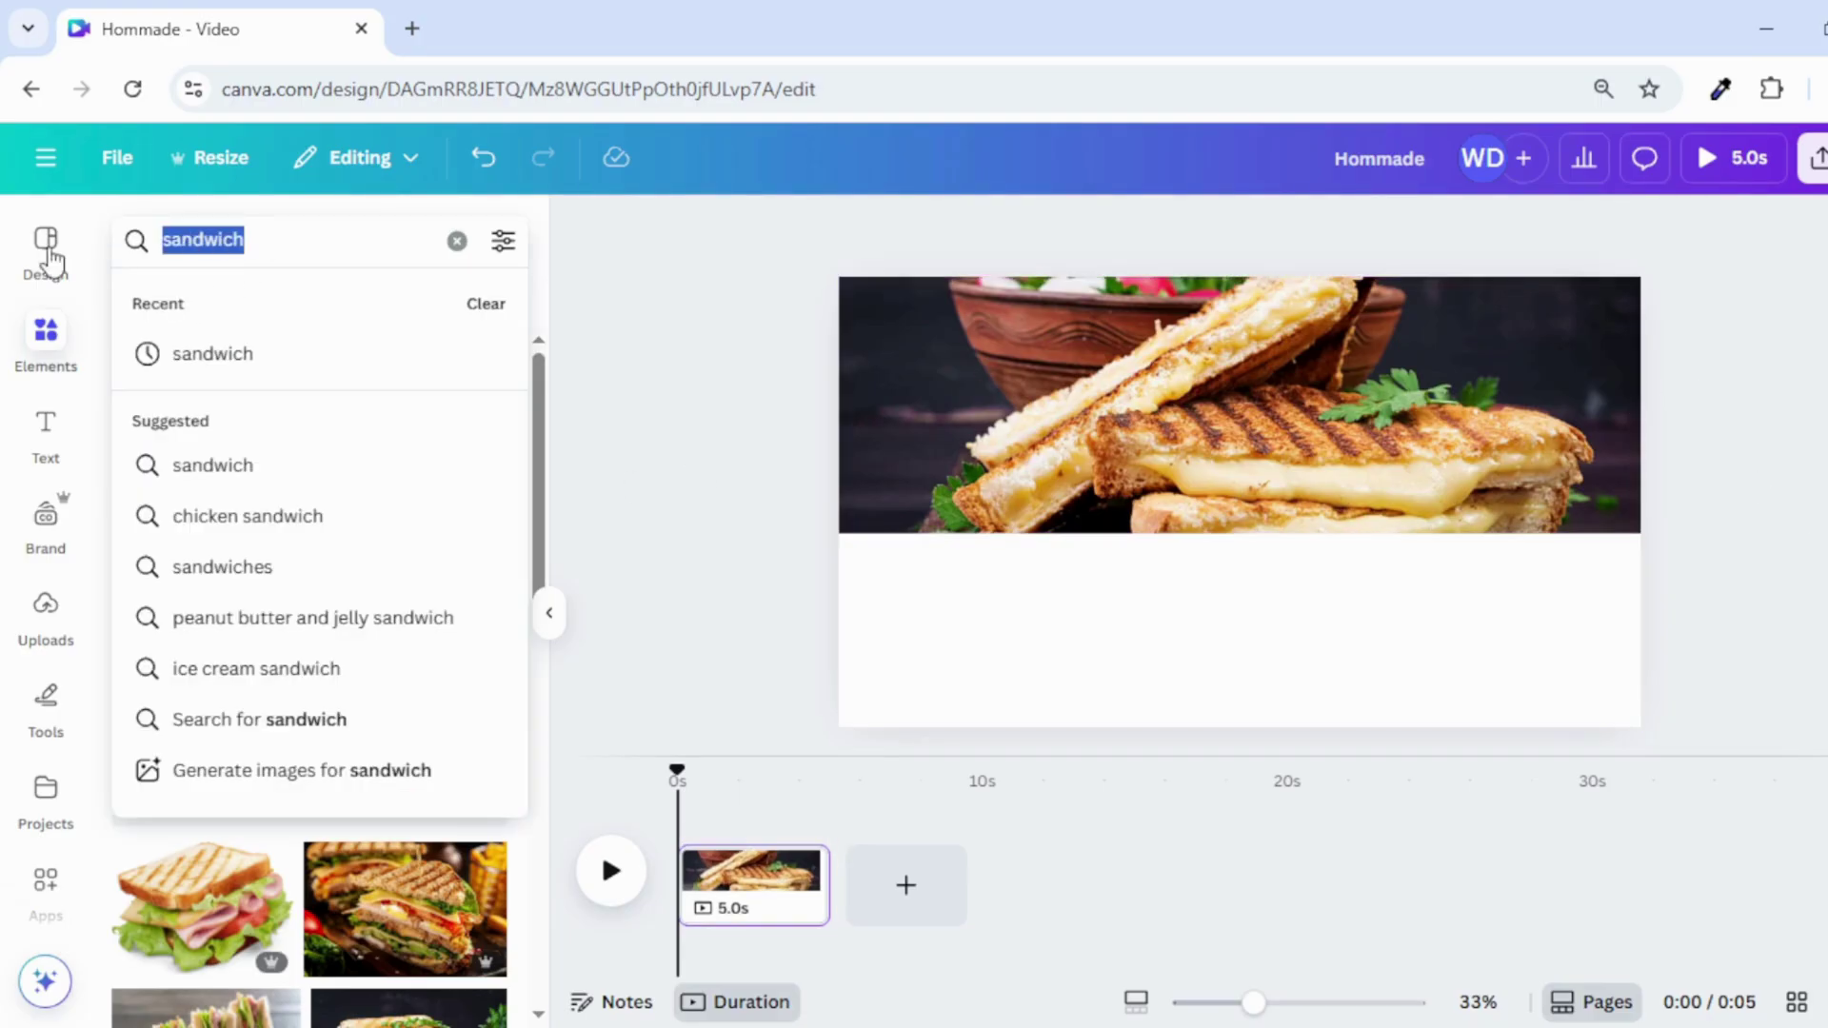
key(BackSpace)
text(shapes)
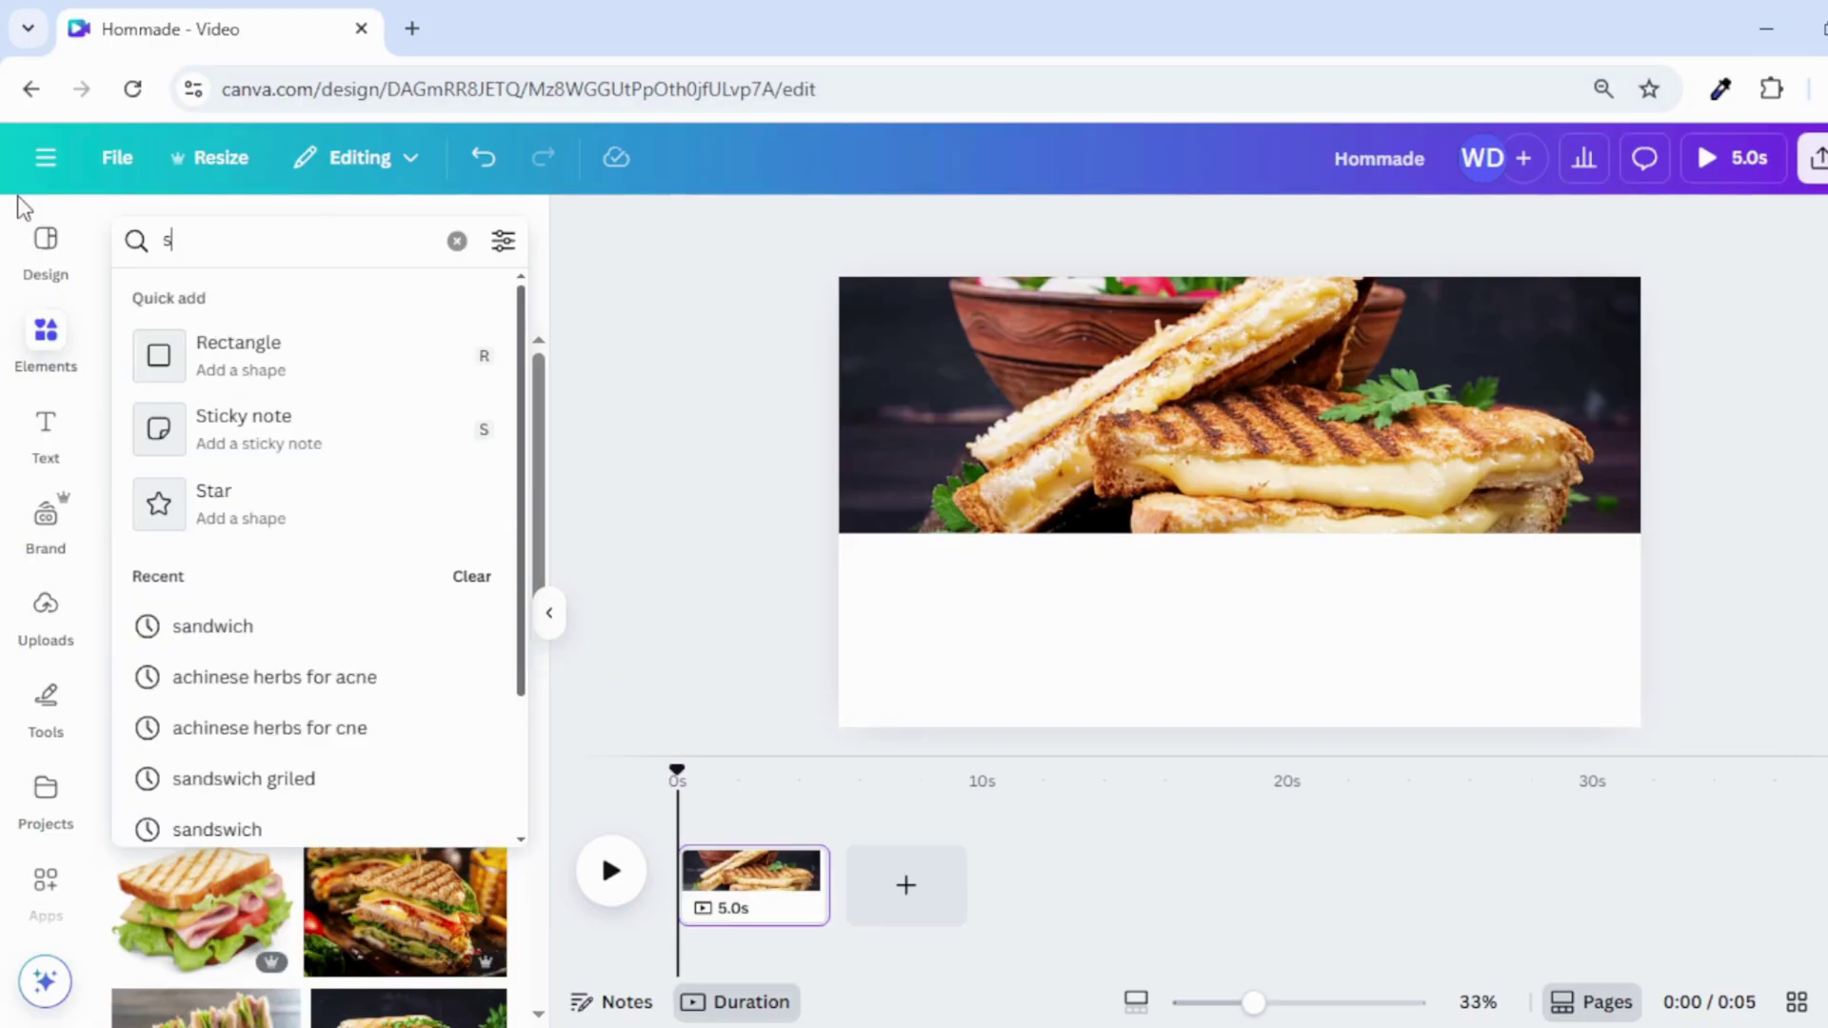
key(Return)
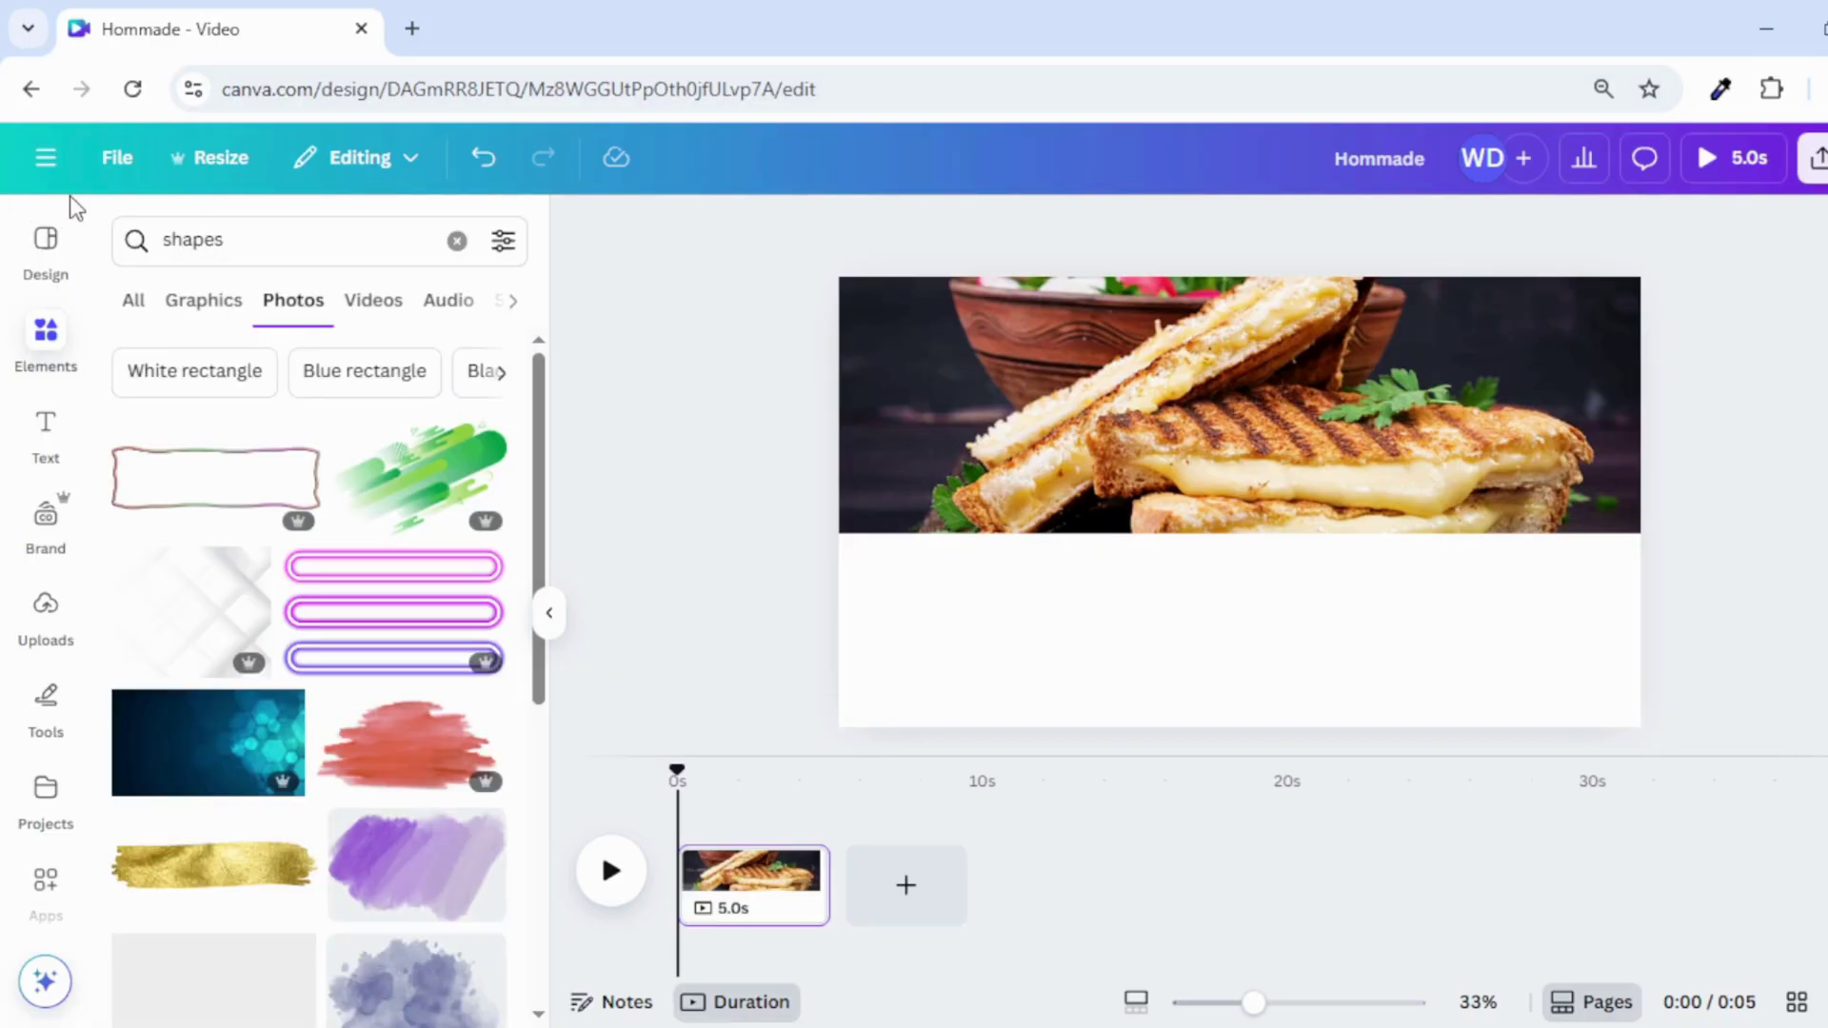
click(138, 322)
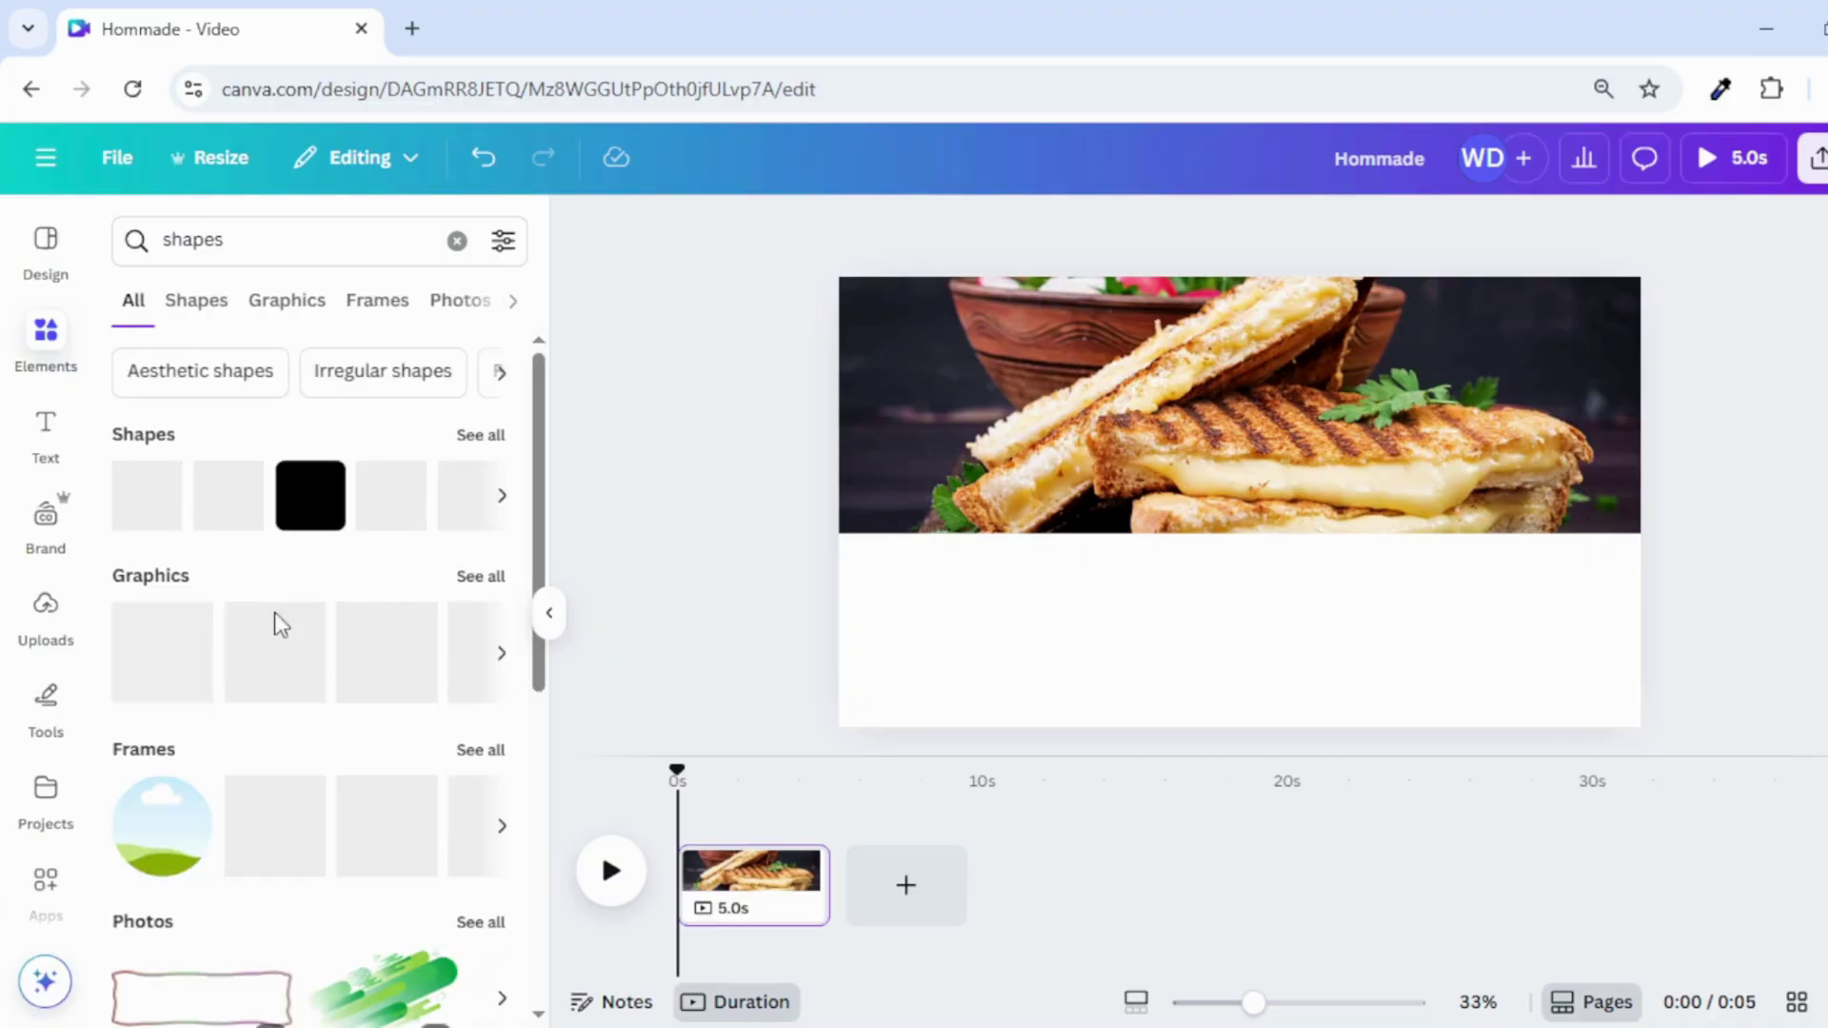
click(124, 509)
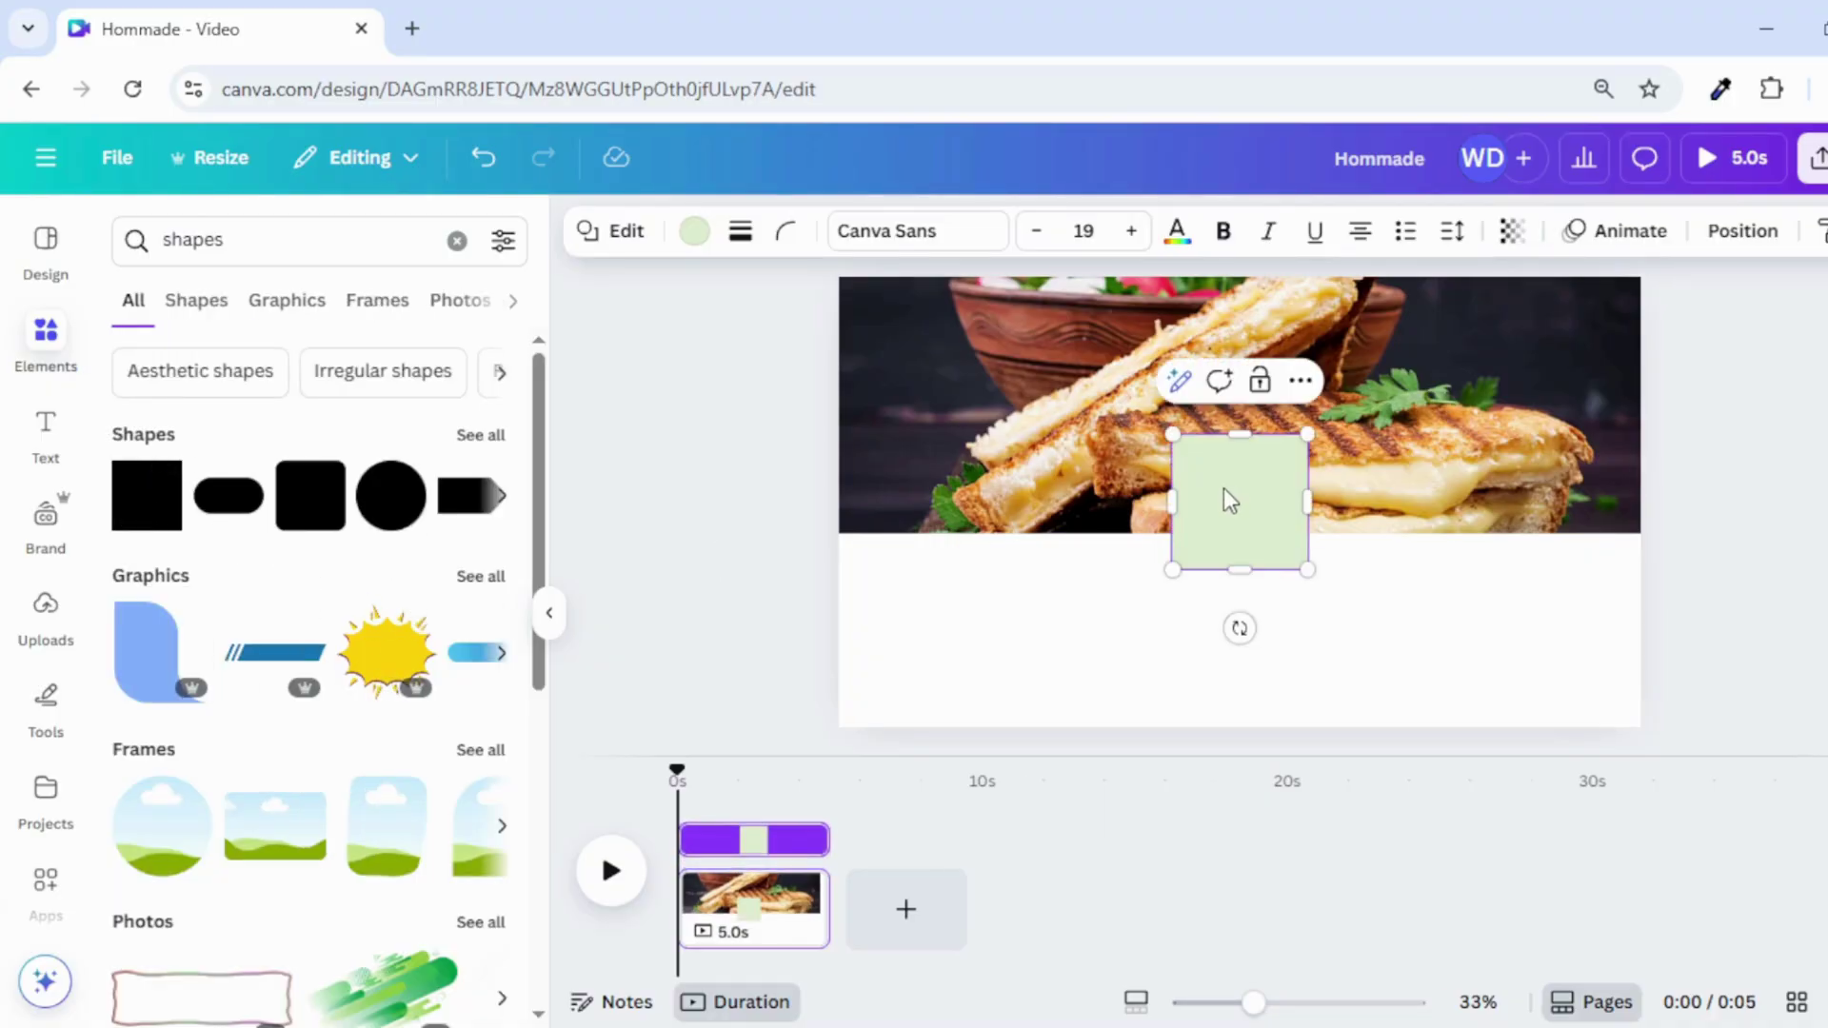
Align the square with the page's upper-left corner and stretch it to cover the whole sandwich photo
drag(1226, 474, 886, 327)
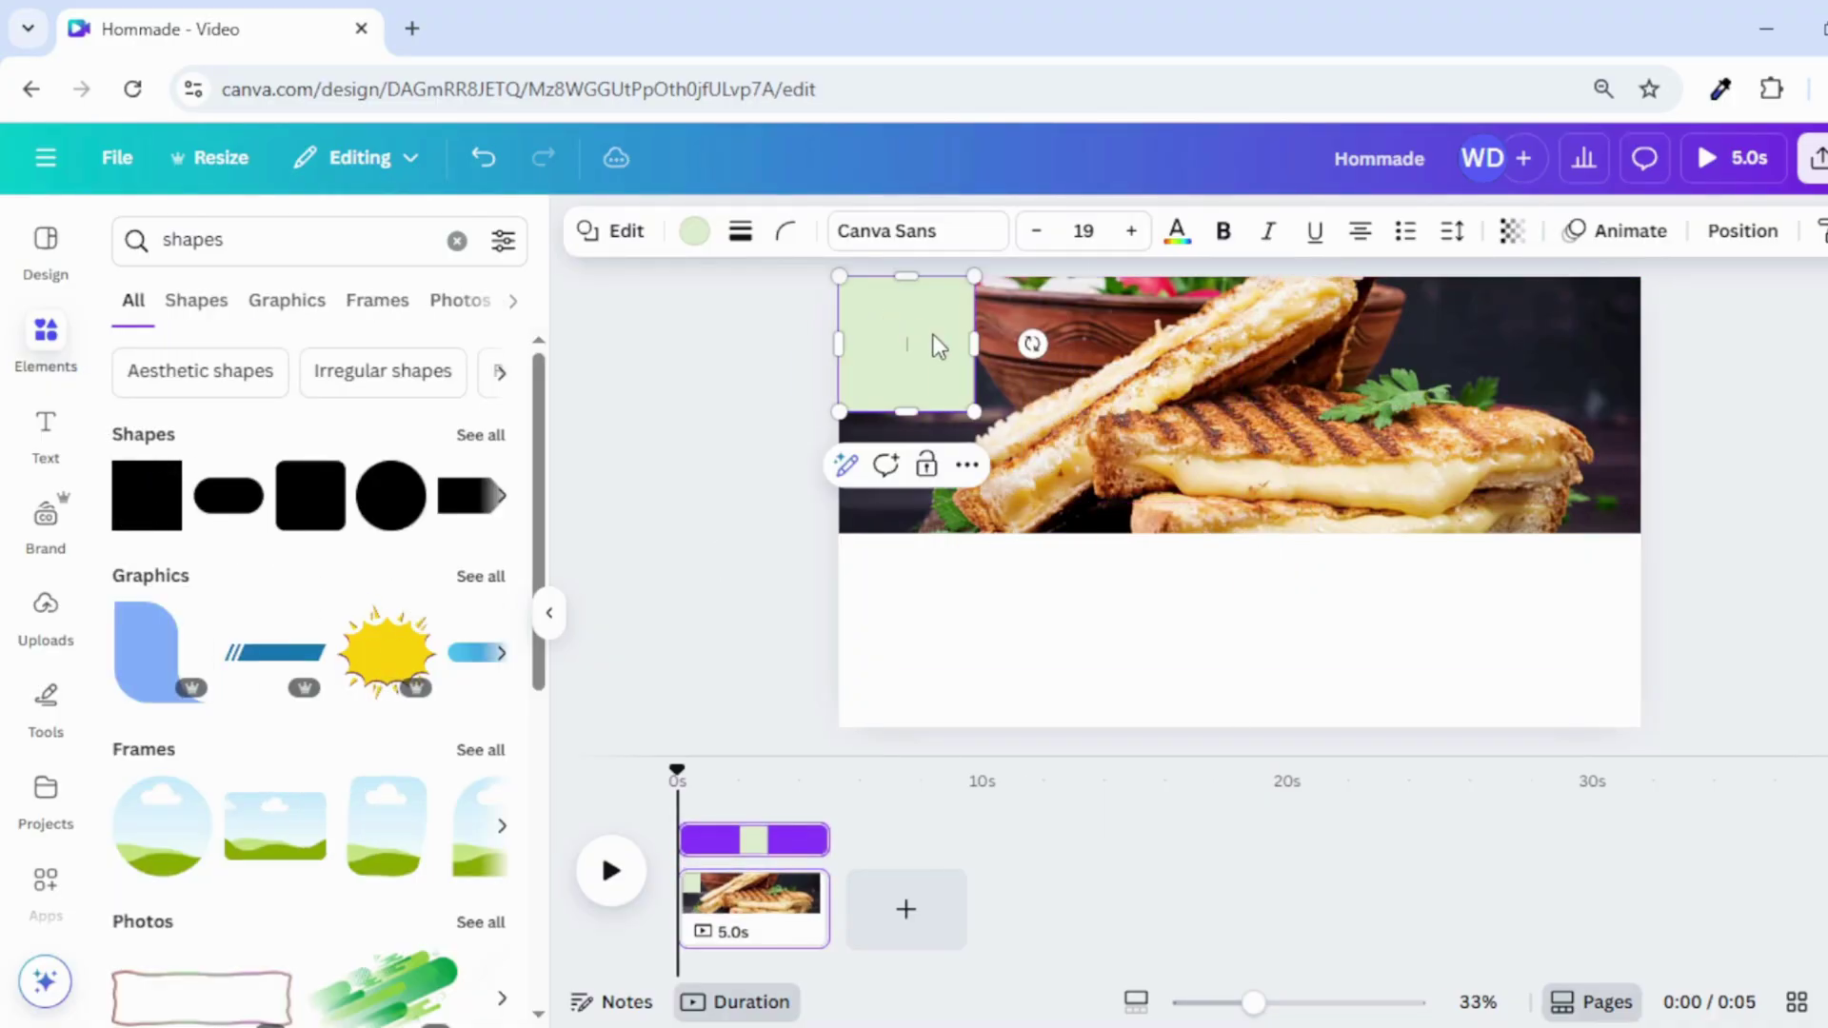
drag(1015, 345, 1652, 354)
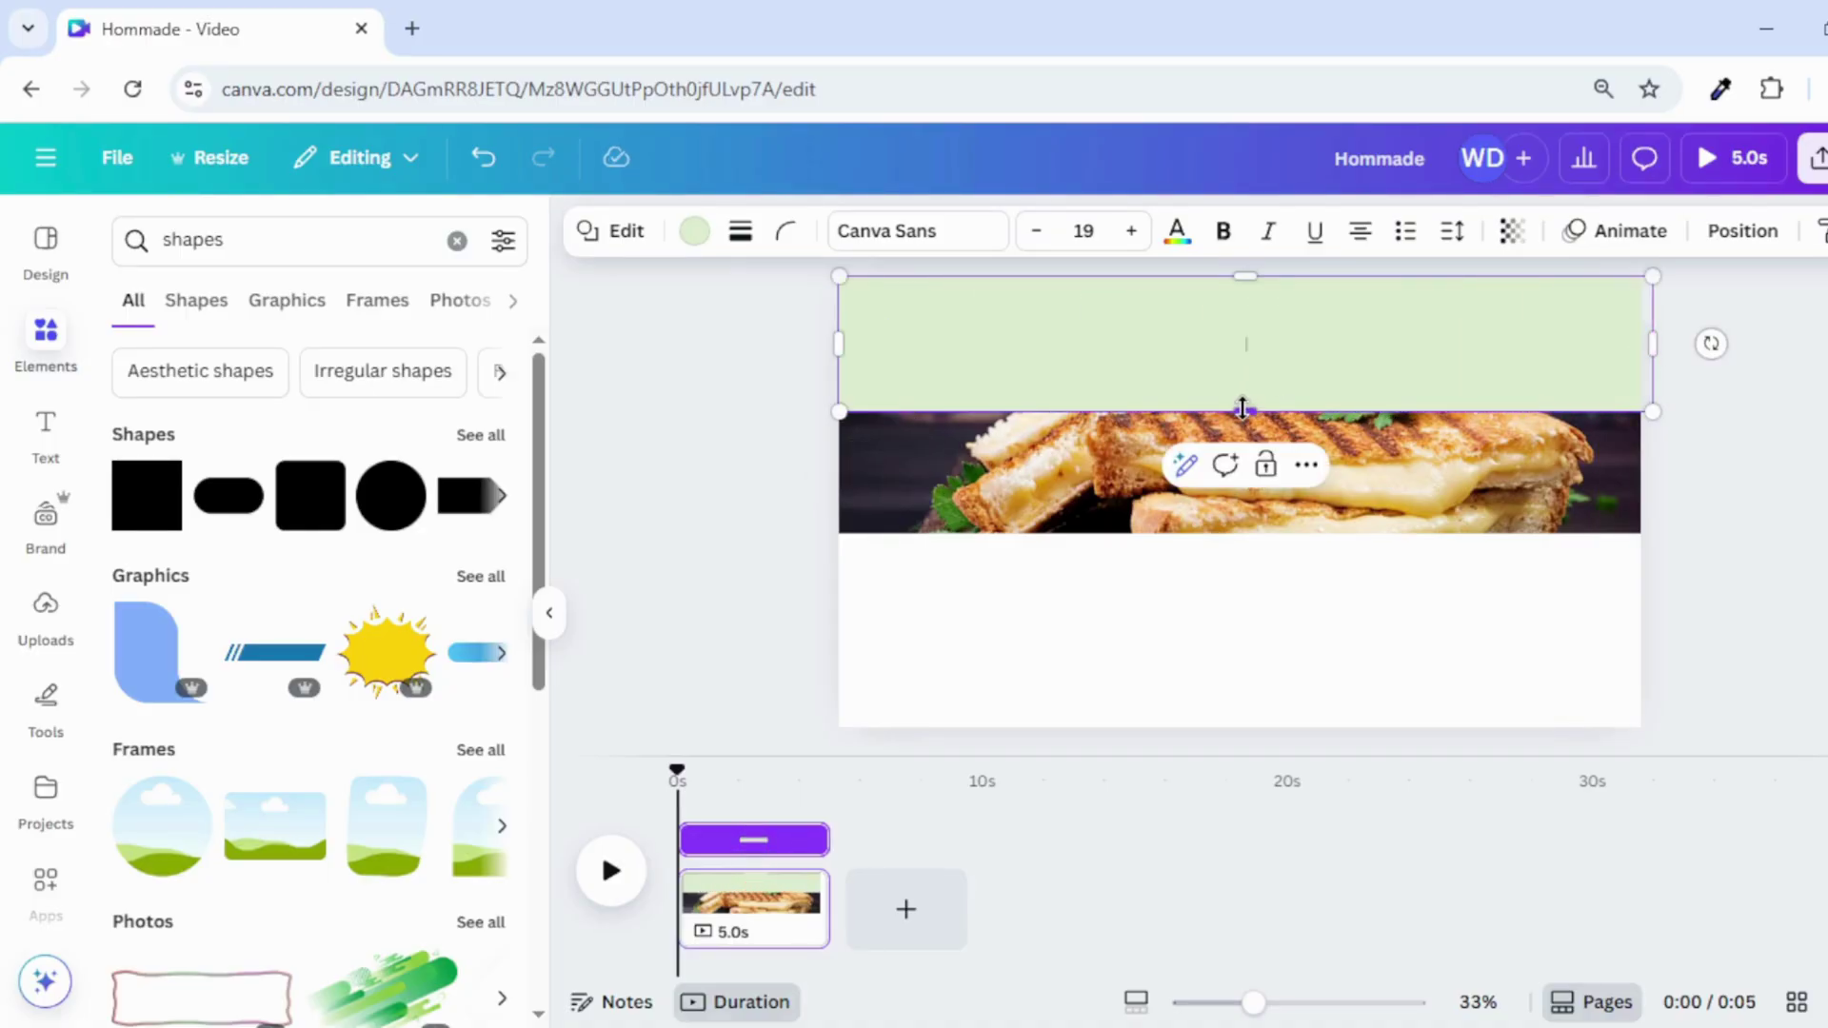
drag(1242, 410, 1244, 533)
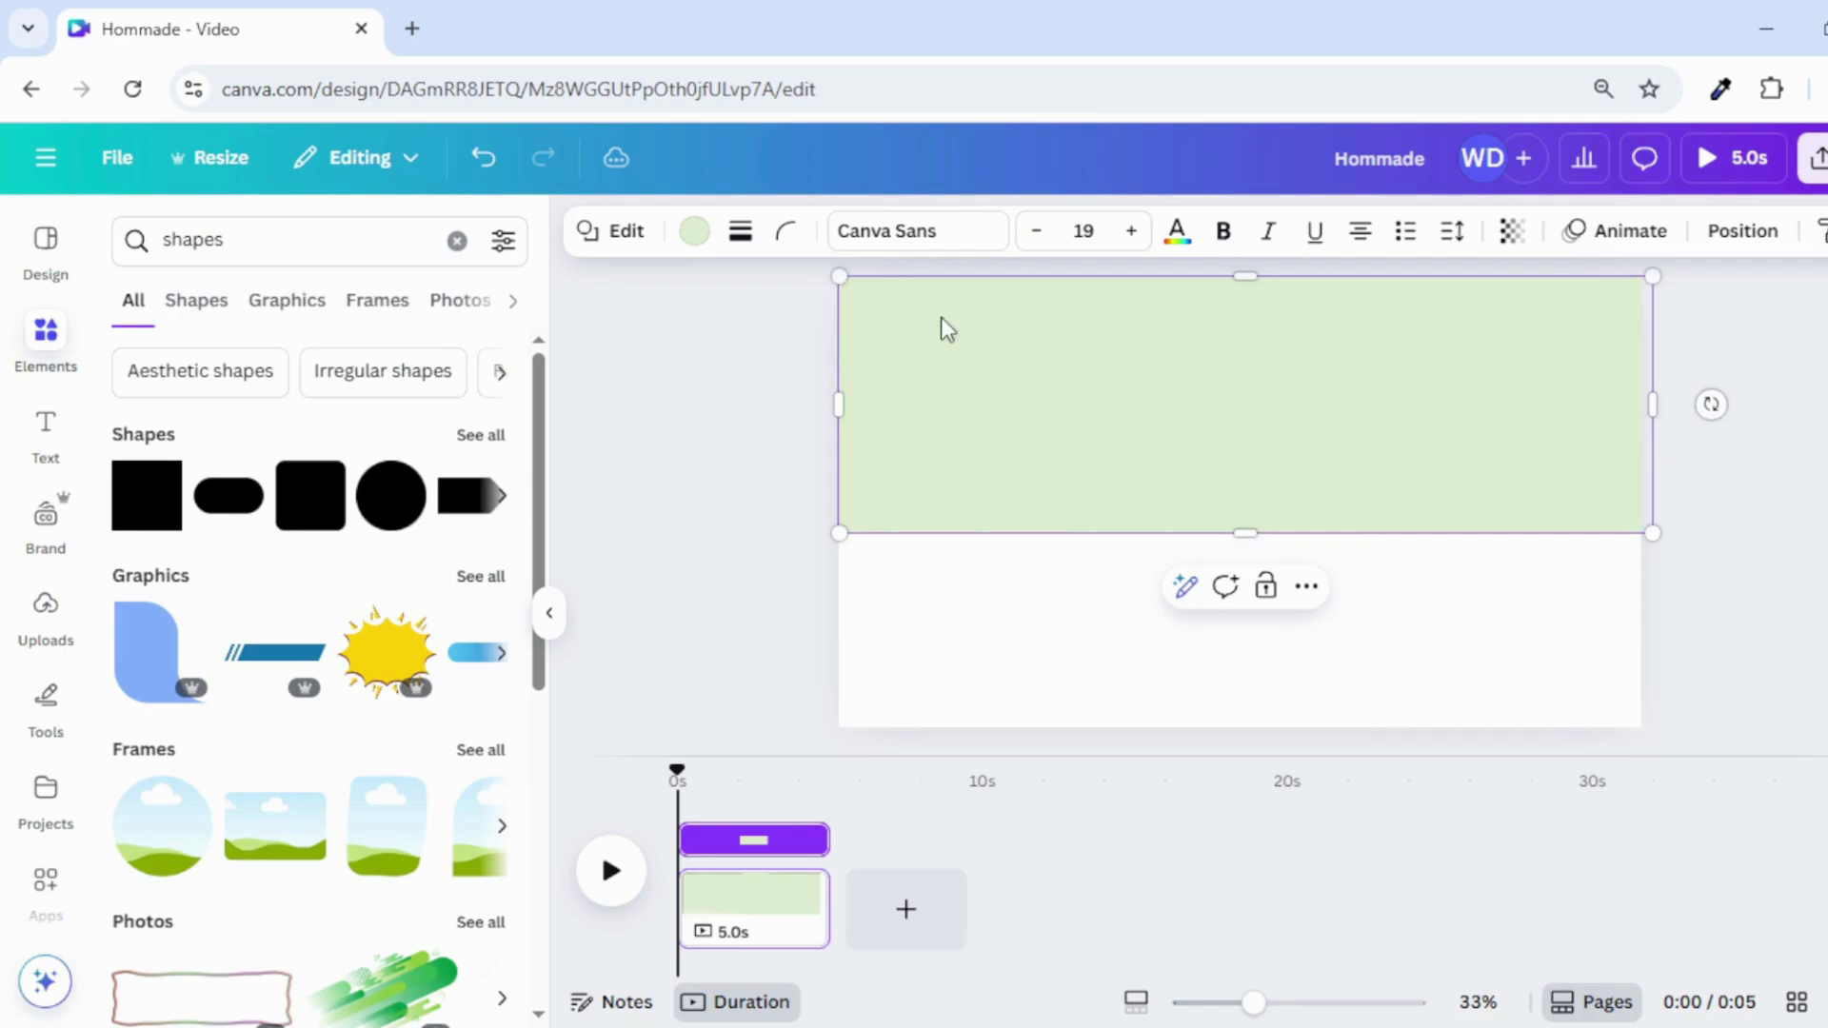
Color the overlay rectangle black with transparency 30 and trim its width to the page edge
click(692, 231)
click(276, 422)
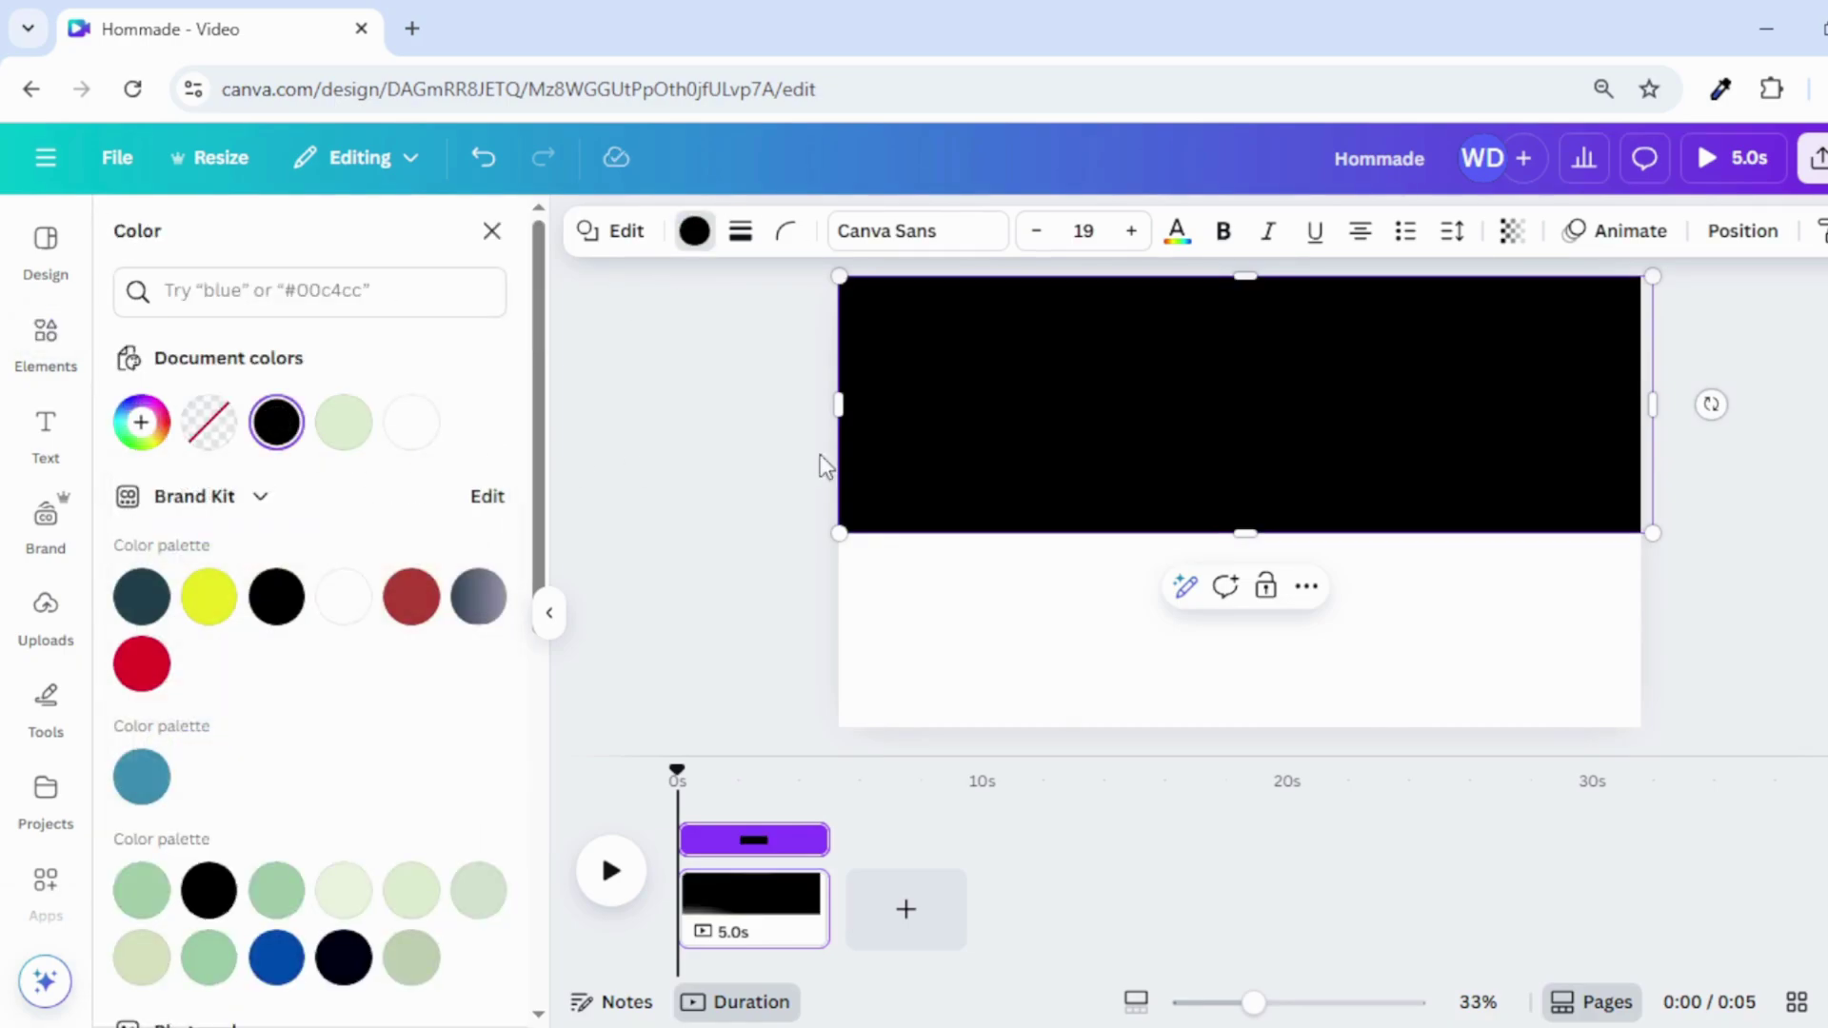
click(1512, 231)
drag(1566, 341, 1442, 354)
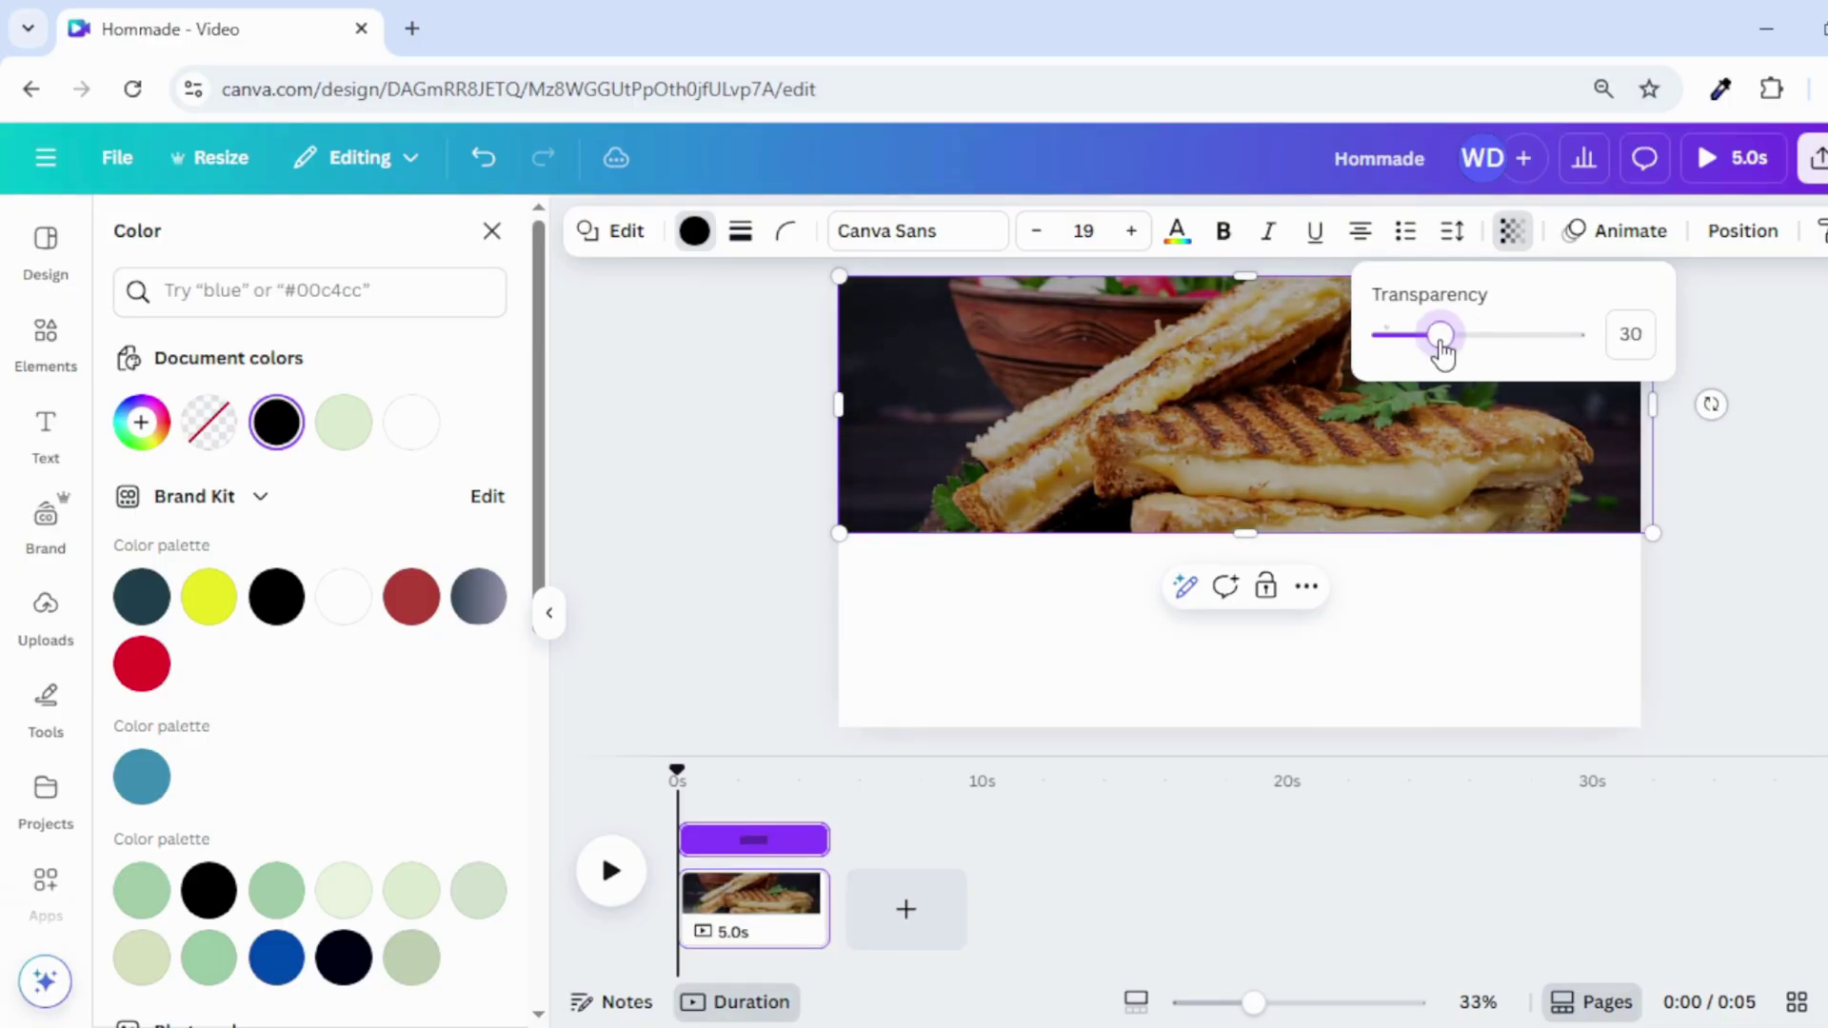
click(1761, 513)
mouse_move(1655, 412)
mouse_down()
mouse_move(1634, 406)
mouse_move(1642, 419)
mouse_up()
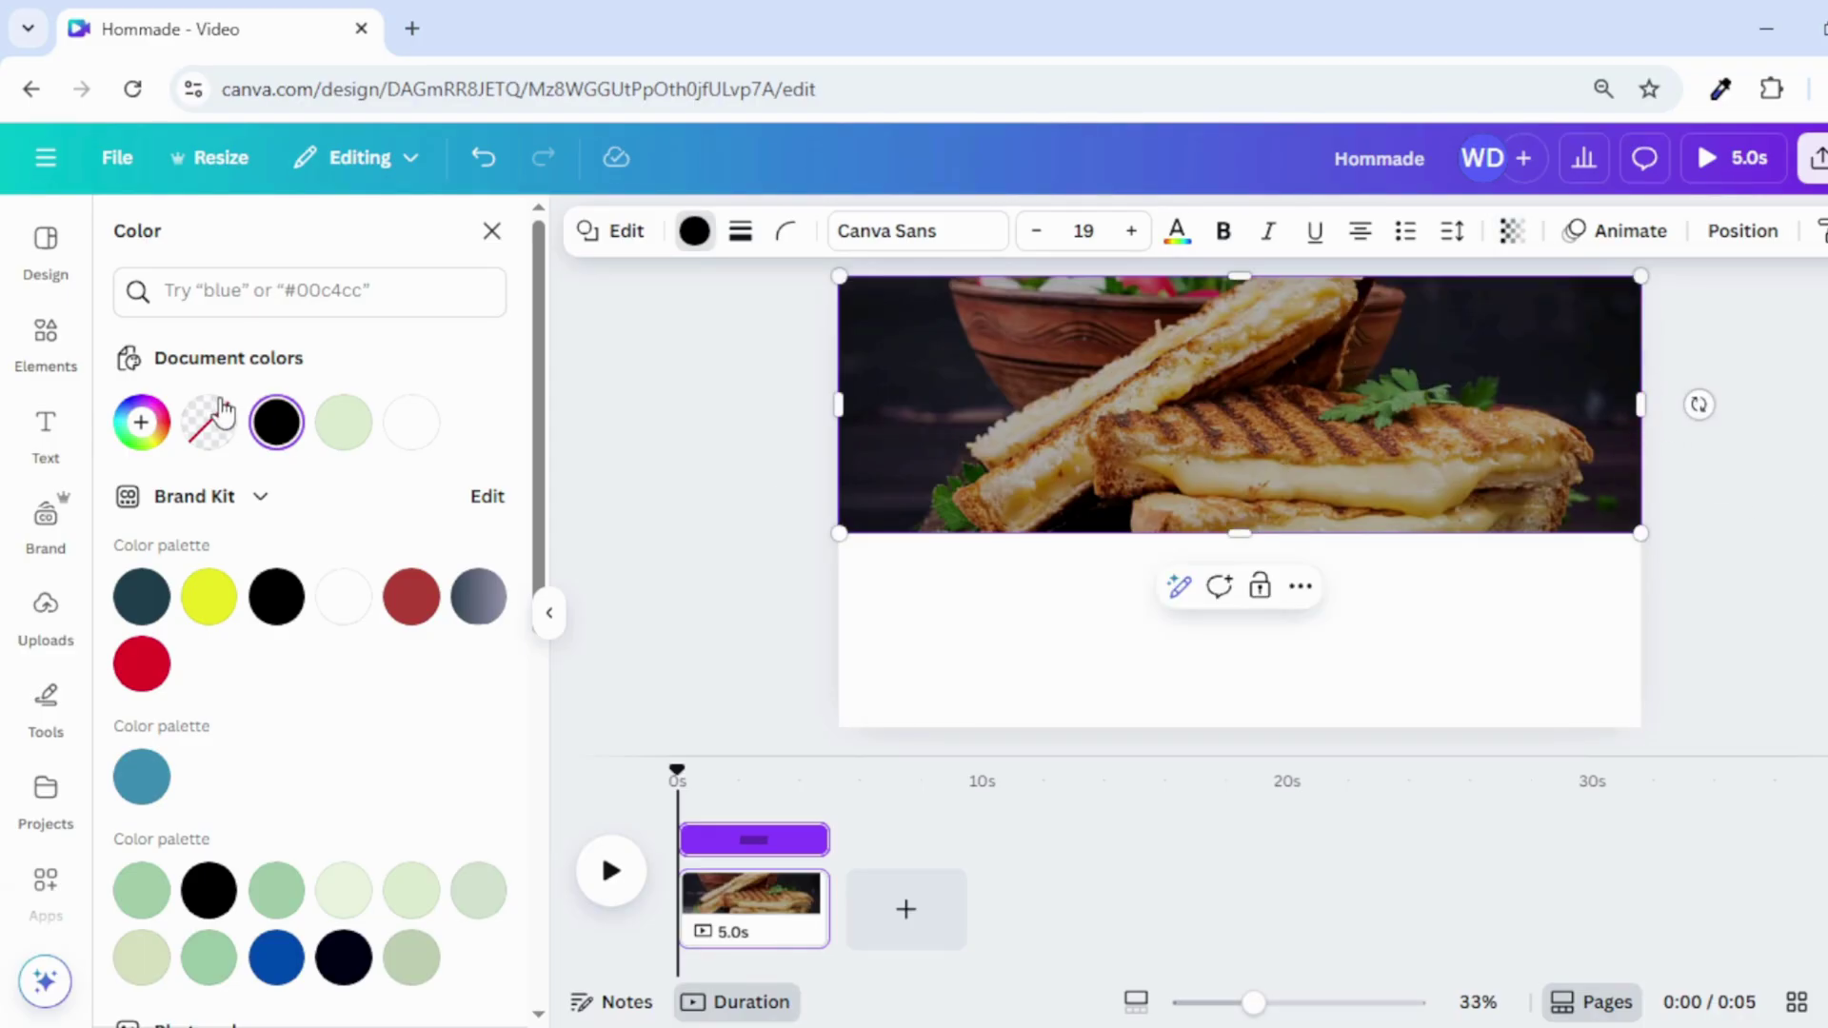
Add another square and center it across the lower edge of the sandwich banner
click(491, 236)
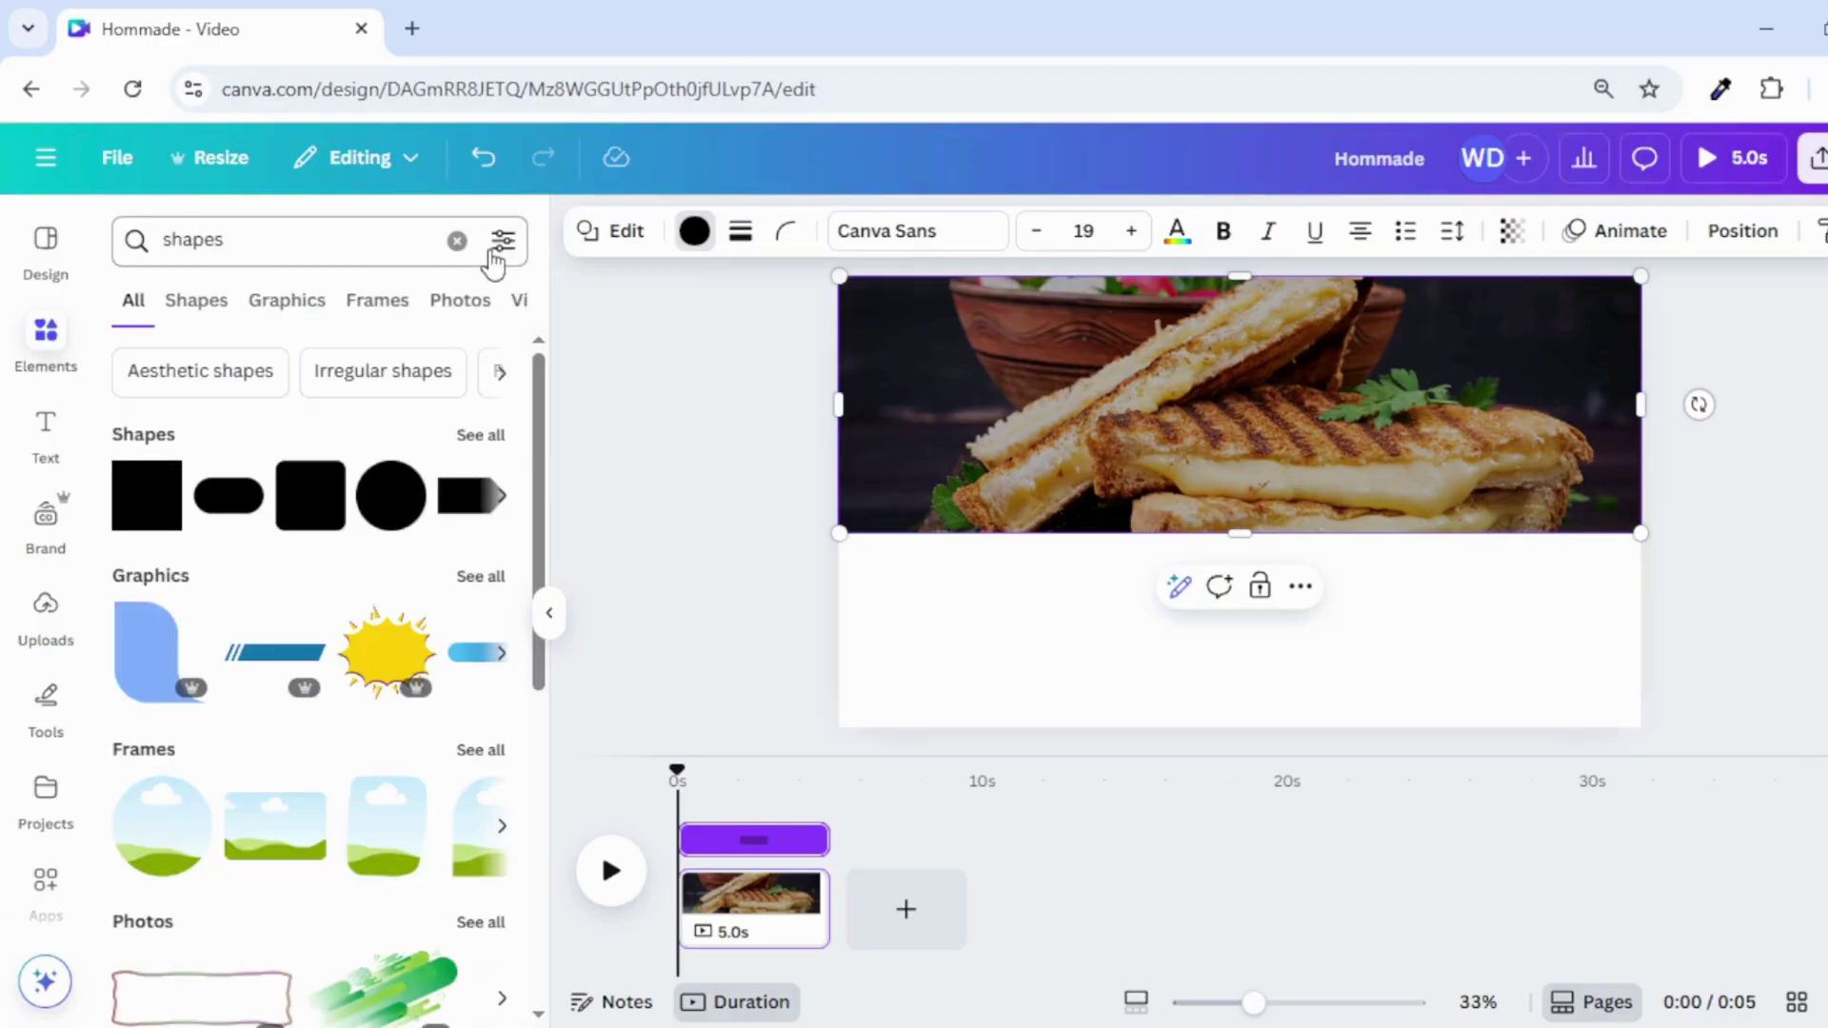
click(162, 480)
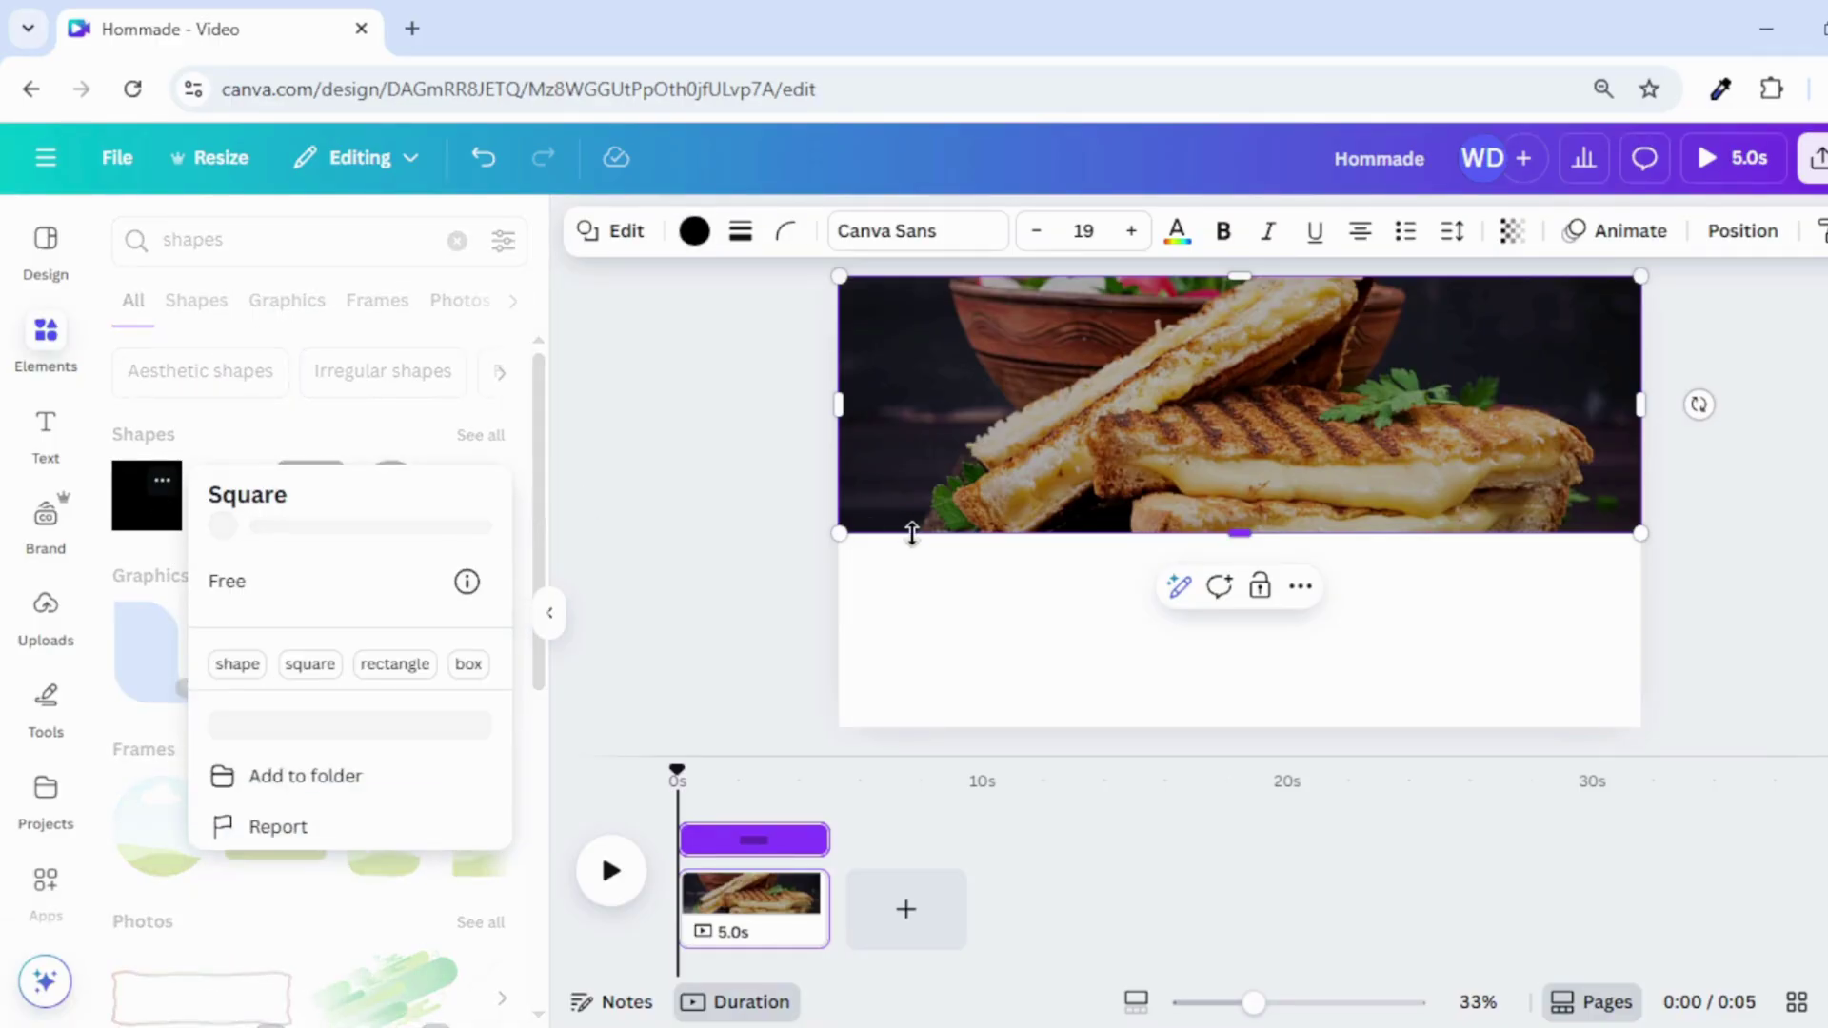
click(129, 542)
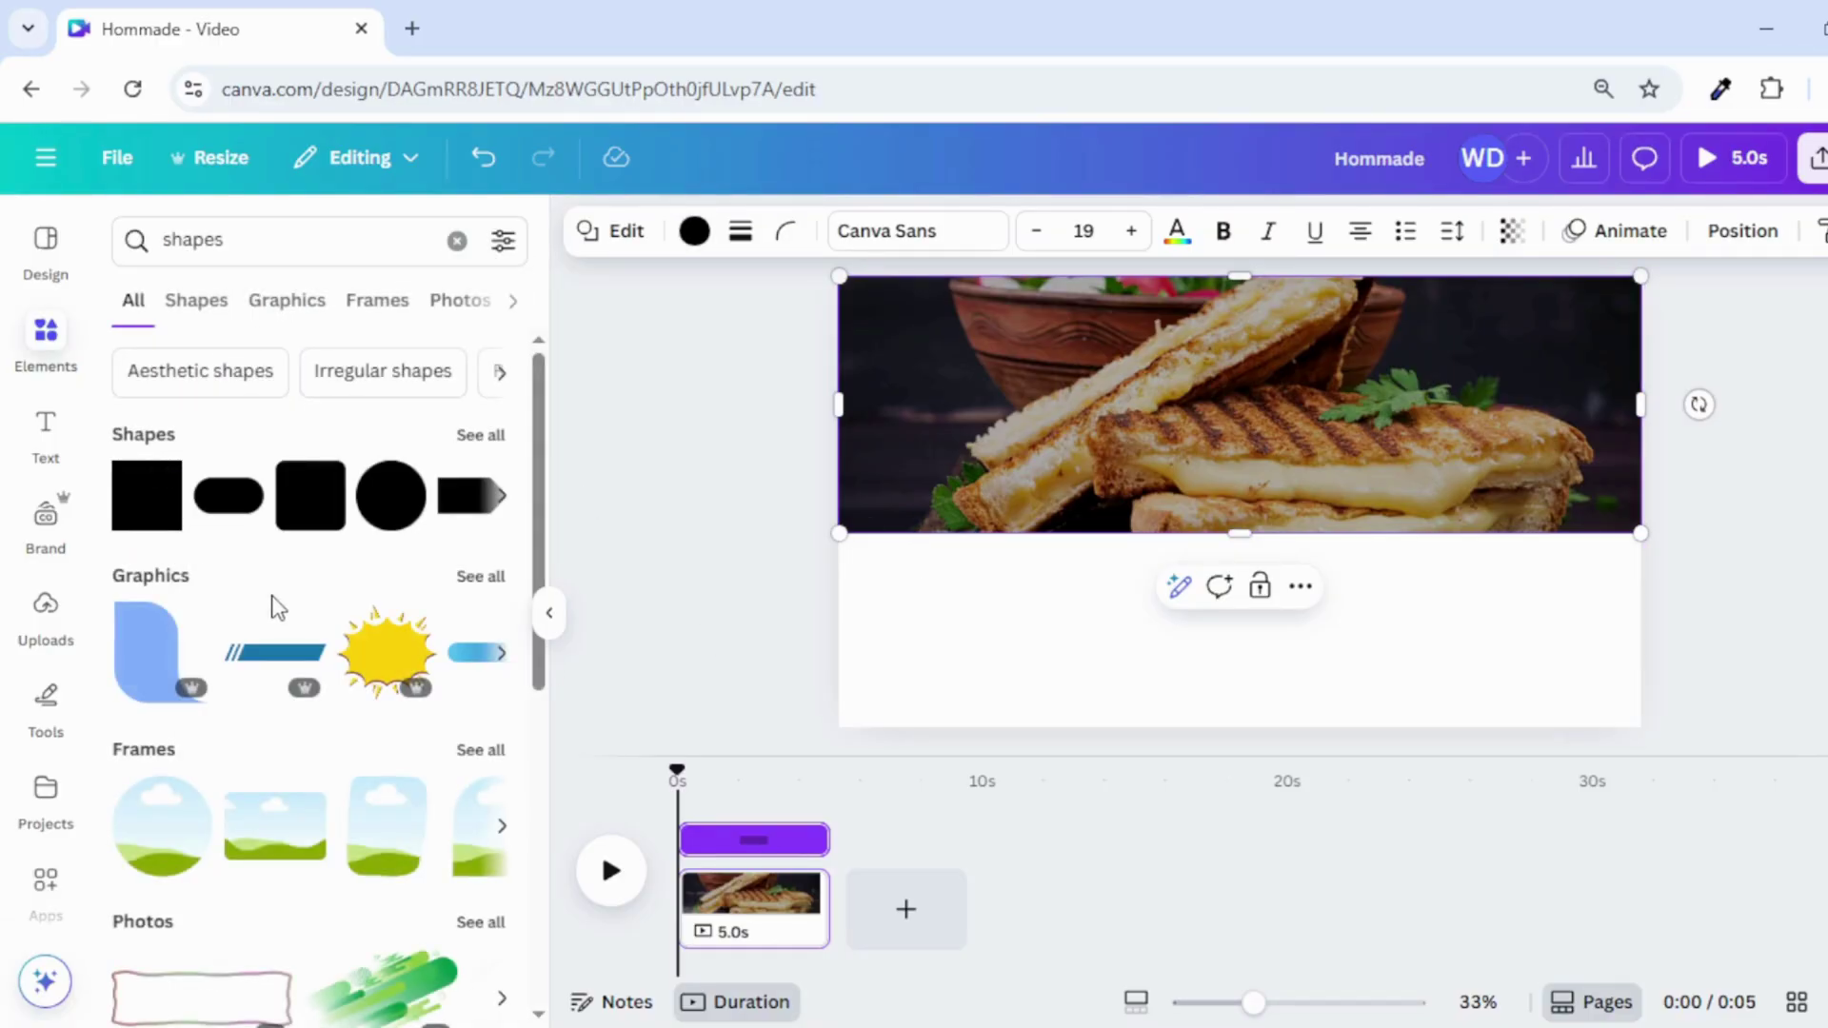
click(138, 519)
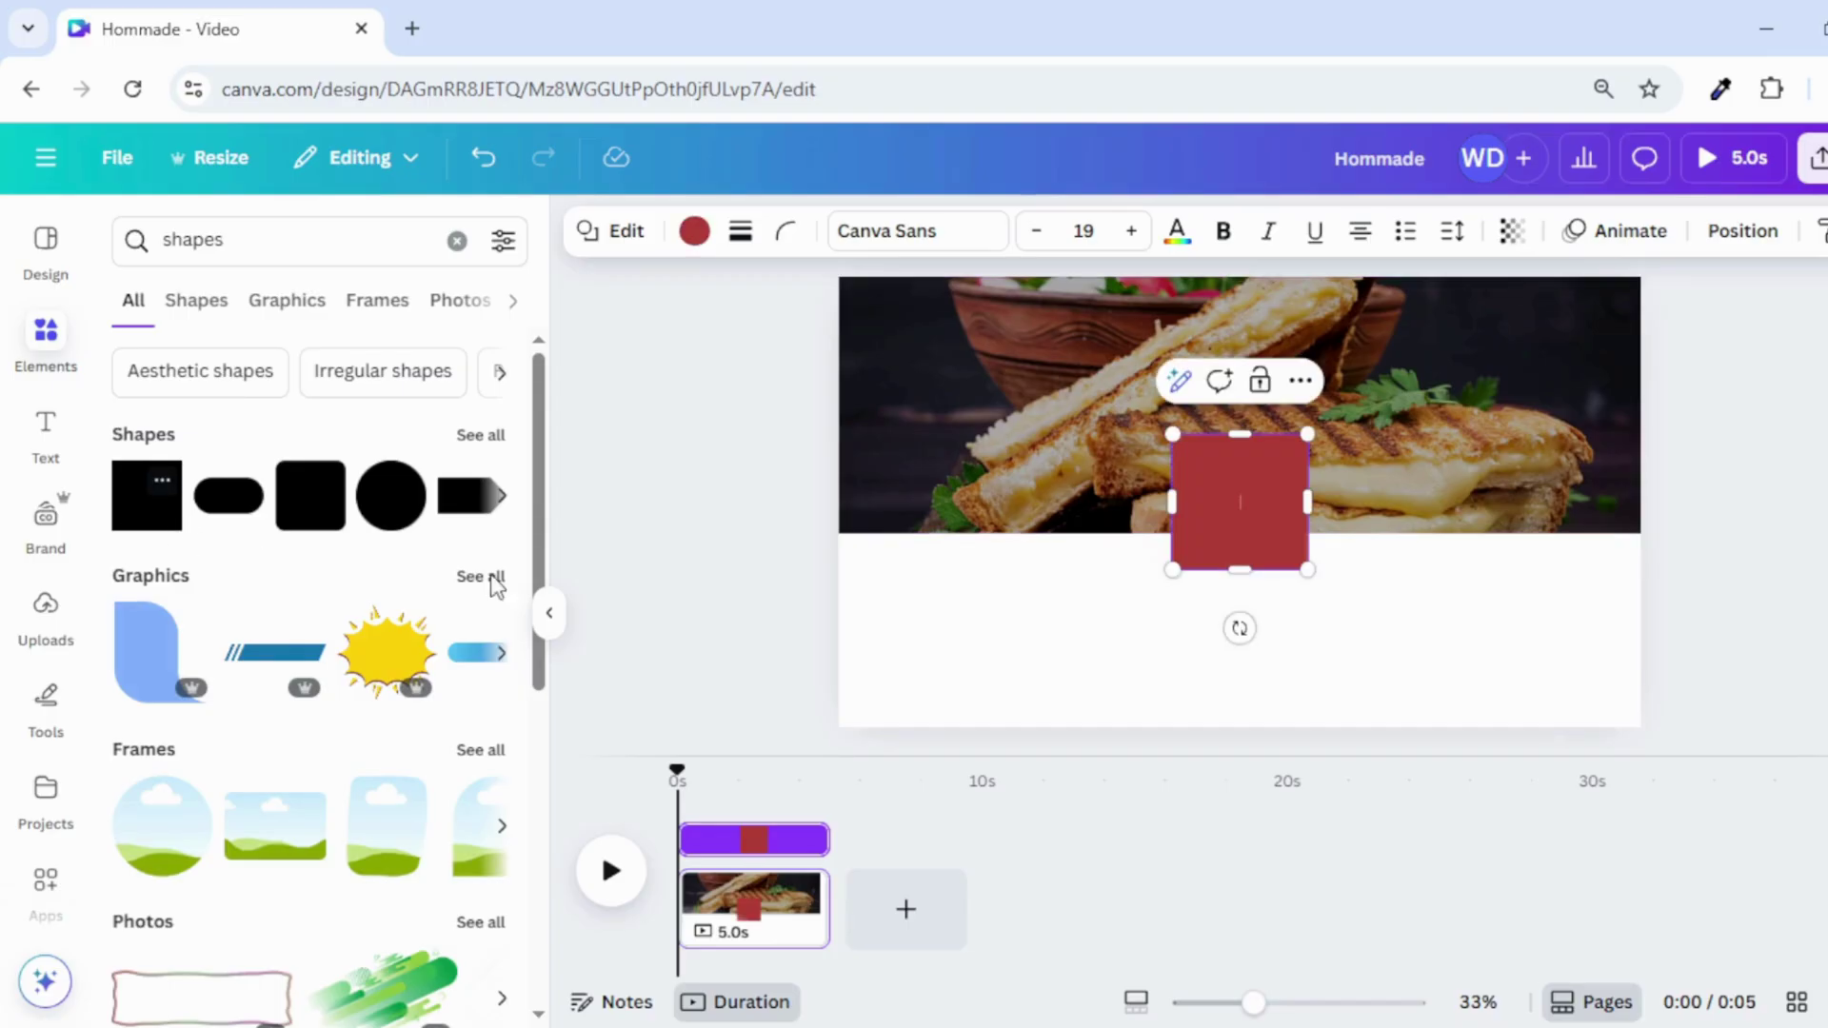
drag(1264, 544, 1264, 576)
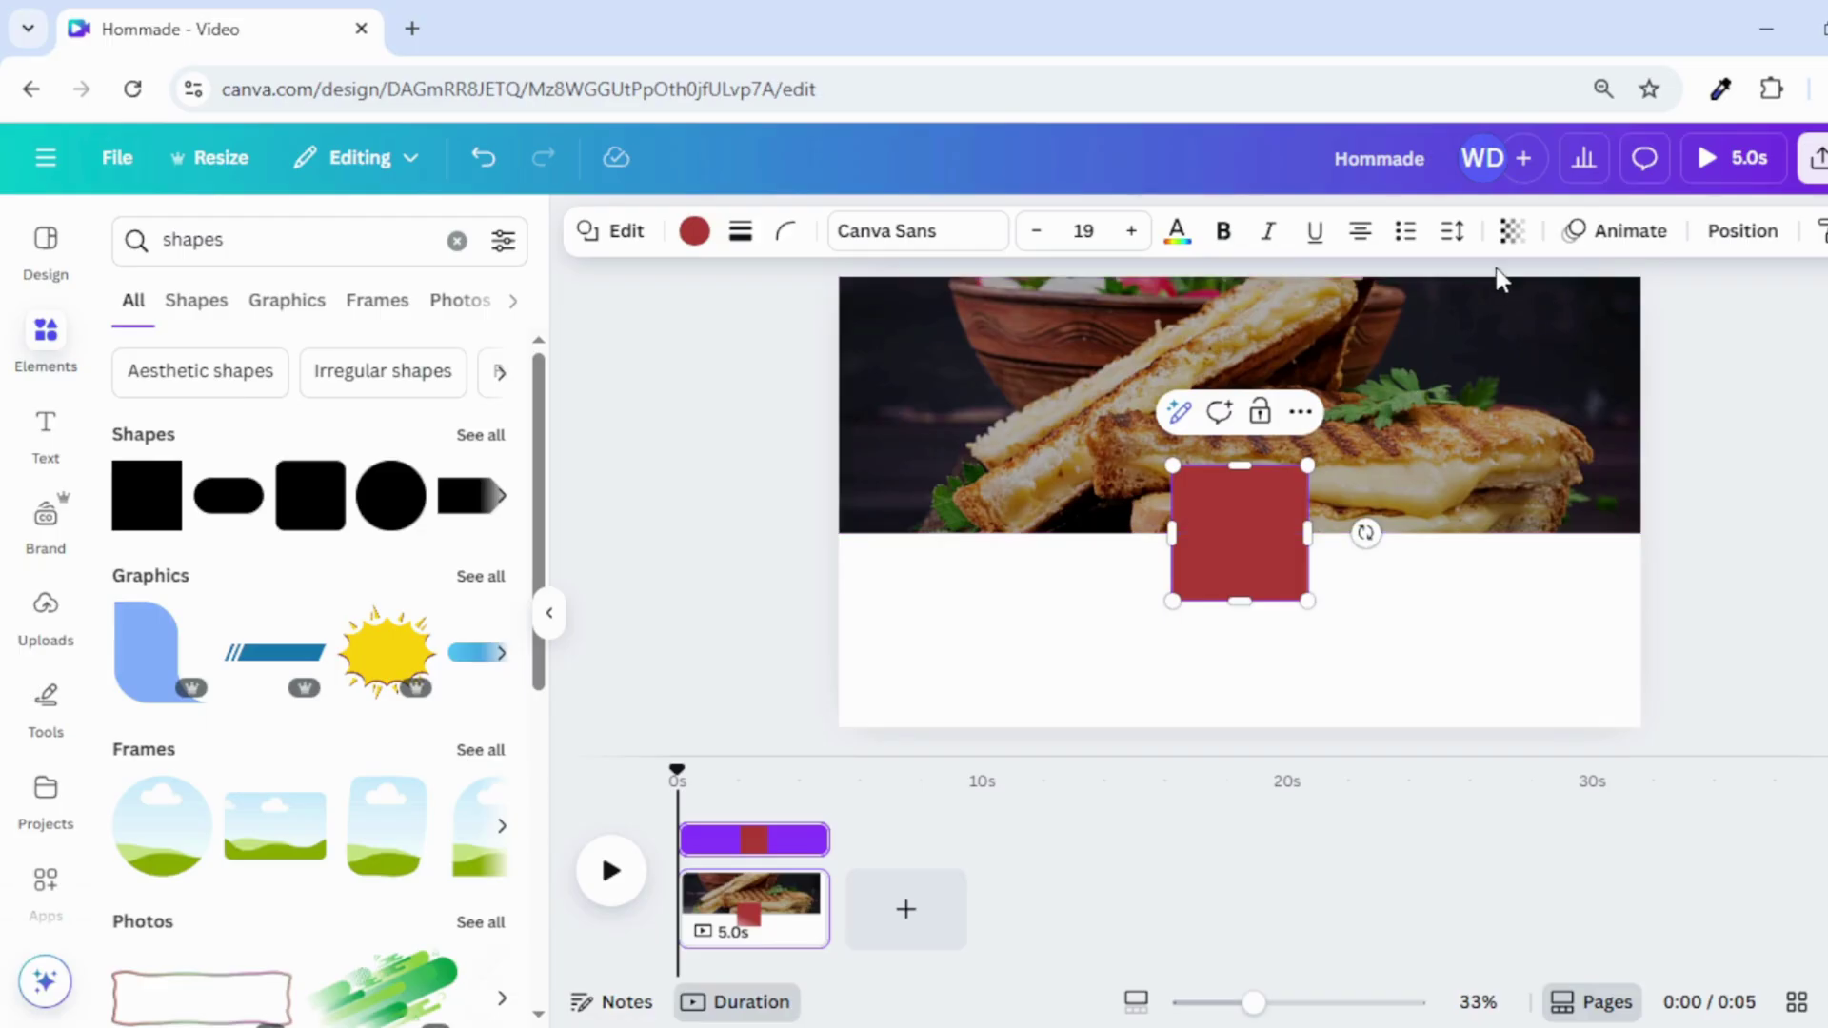
Set the red square's transparency to 0 and group it with the dark overlay and sandwich photo
click(1512, 230)
drag(1581, 335, 1478, 335)
drag(1305, 367, 1237, 376)
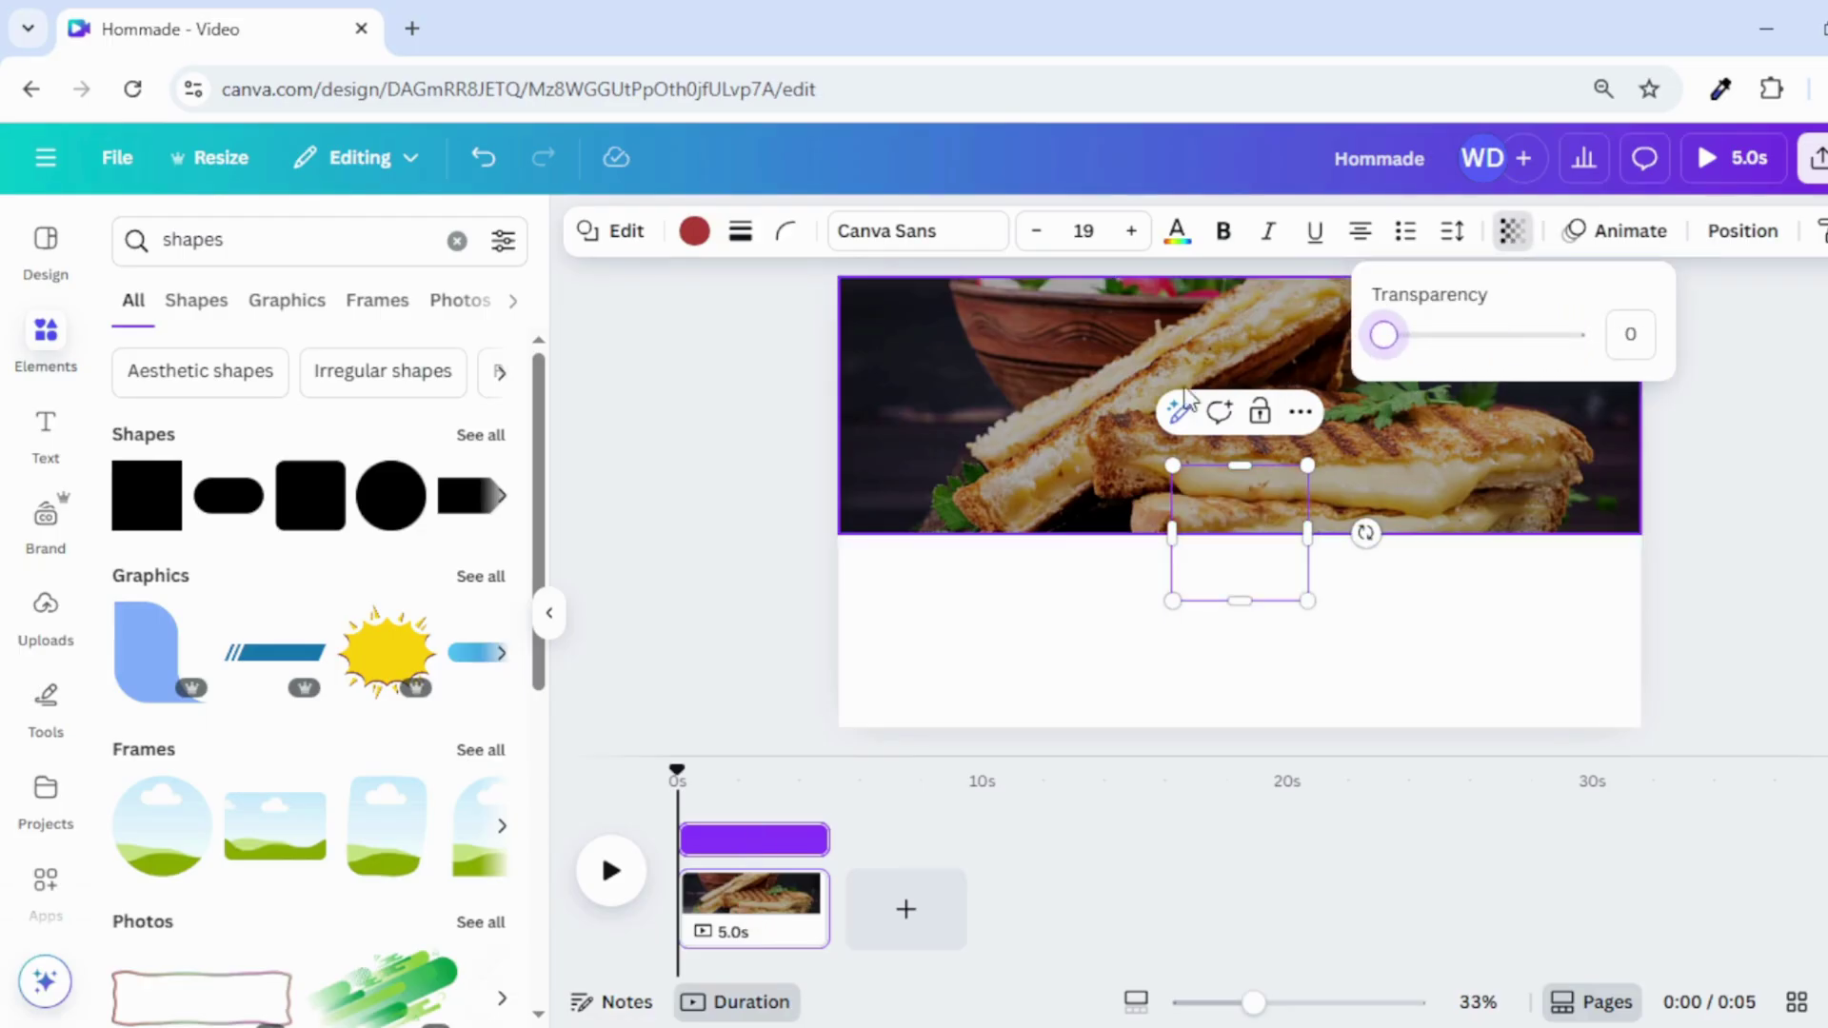
drag(1062, 615, 1274, 424)
click(1173, 668)
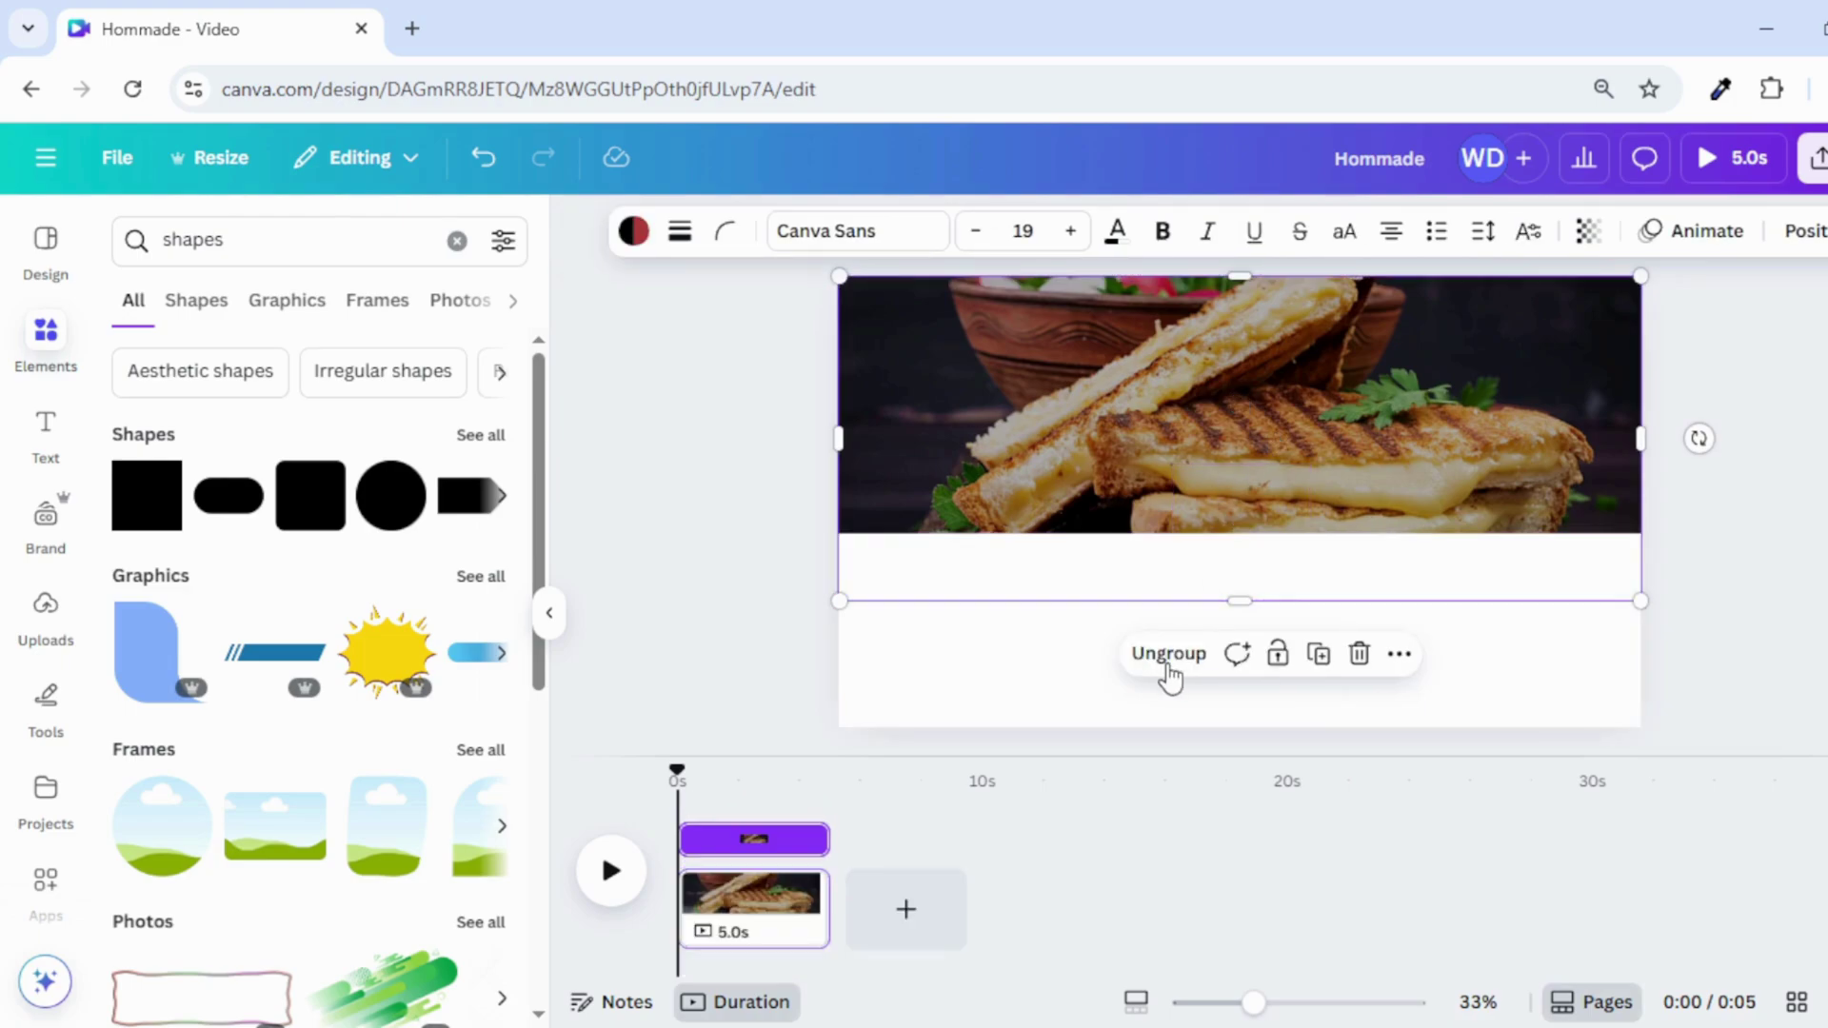
click(1719, 640)
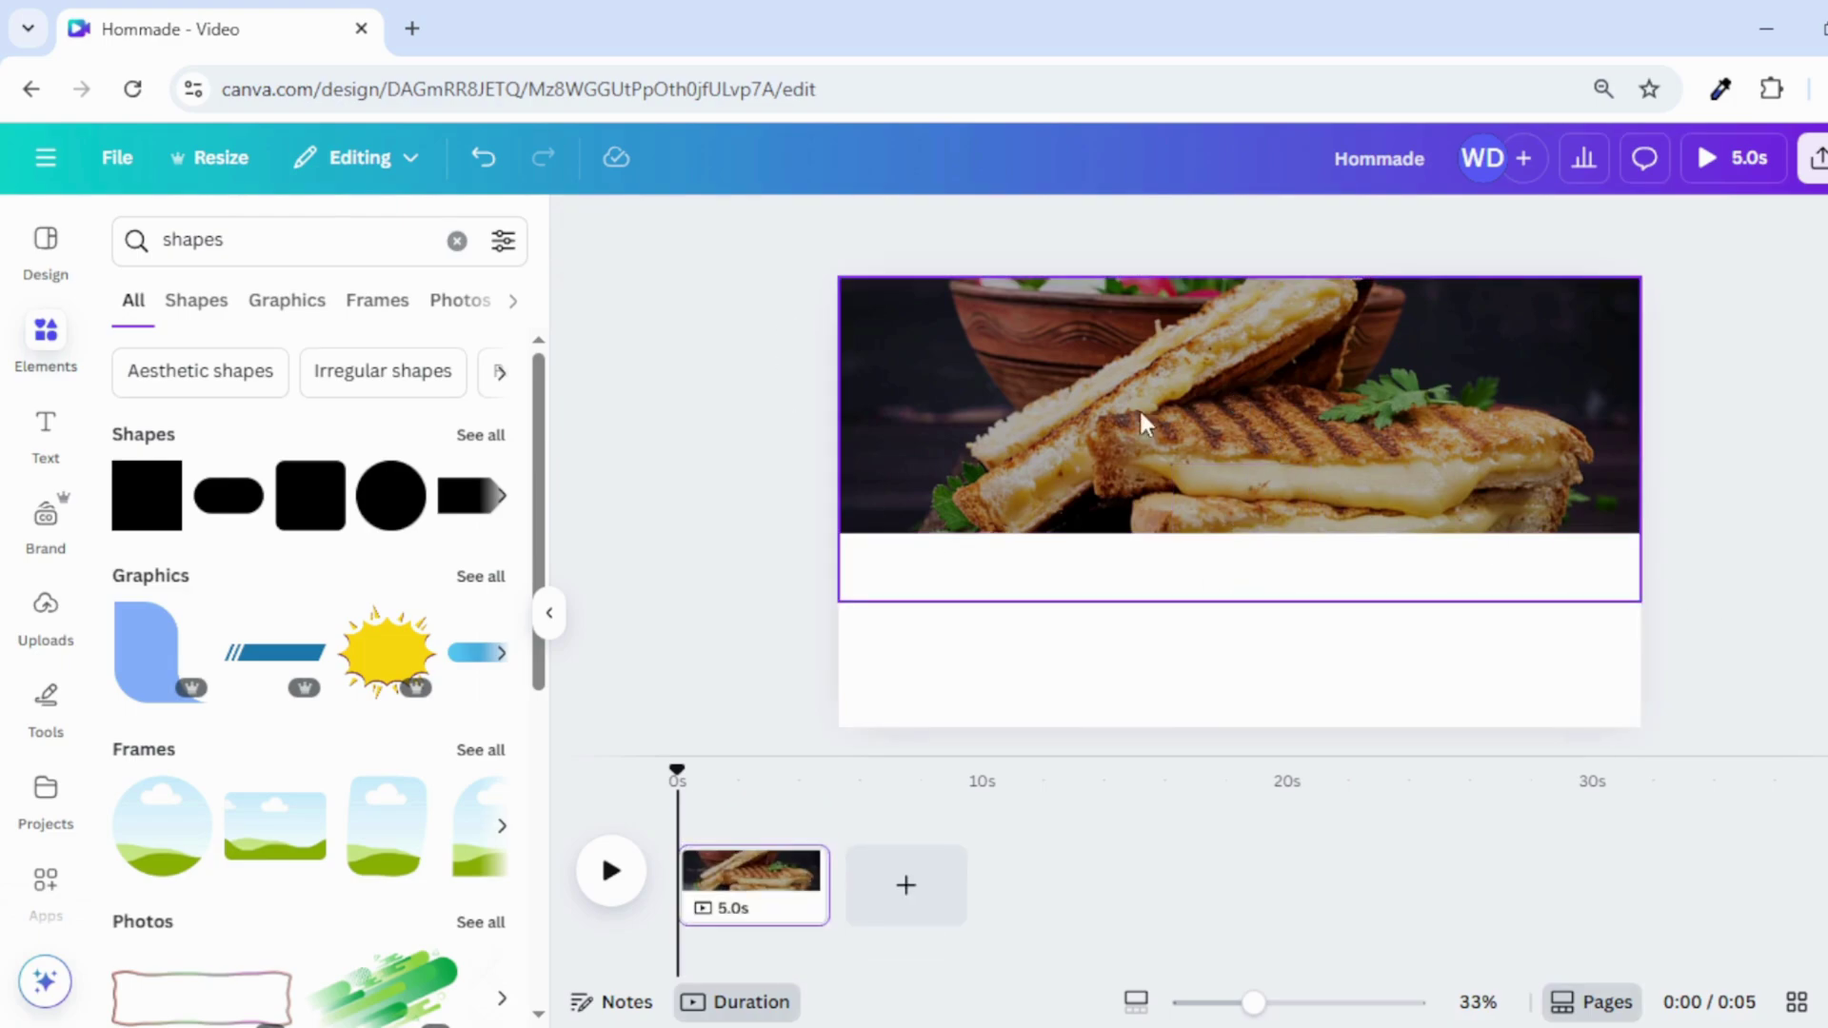
Add a second blank page and place an enlarged circle near its center
click(549, 612)
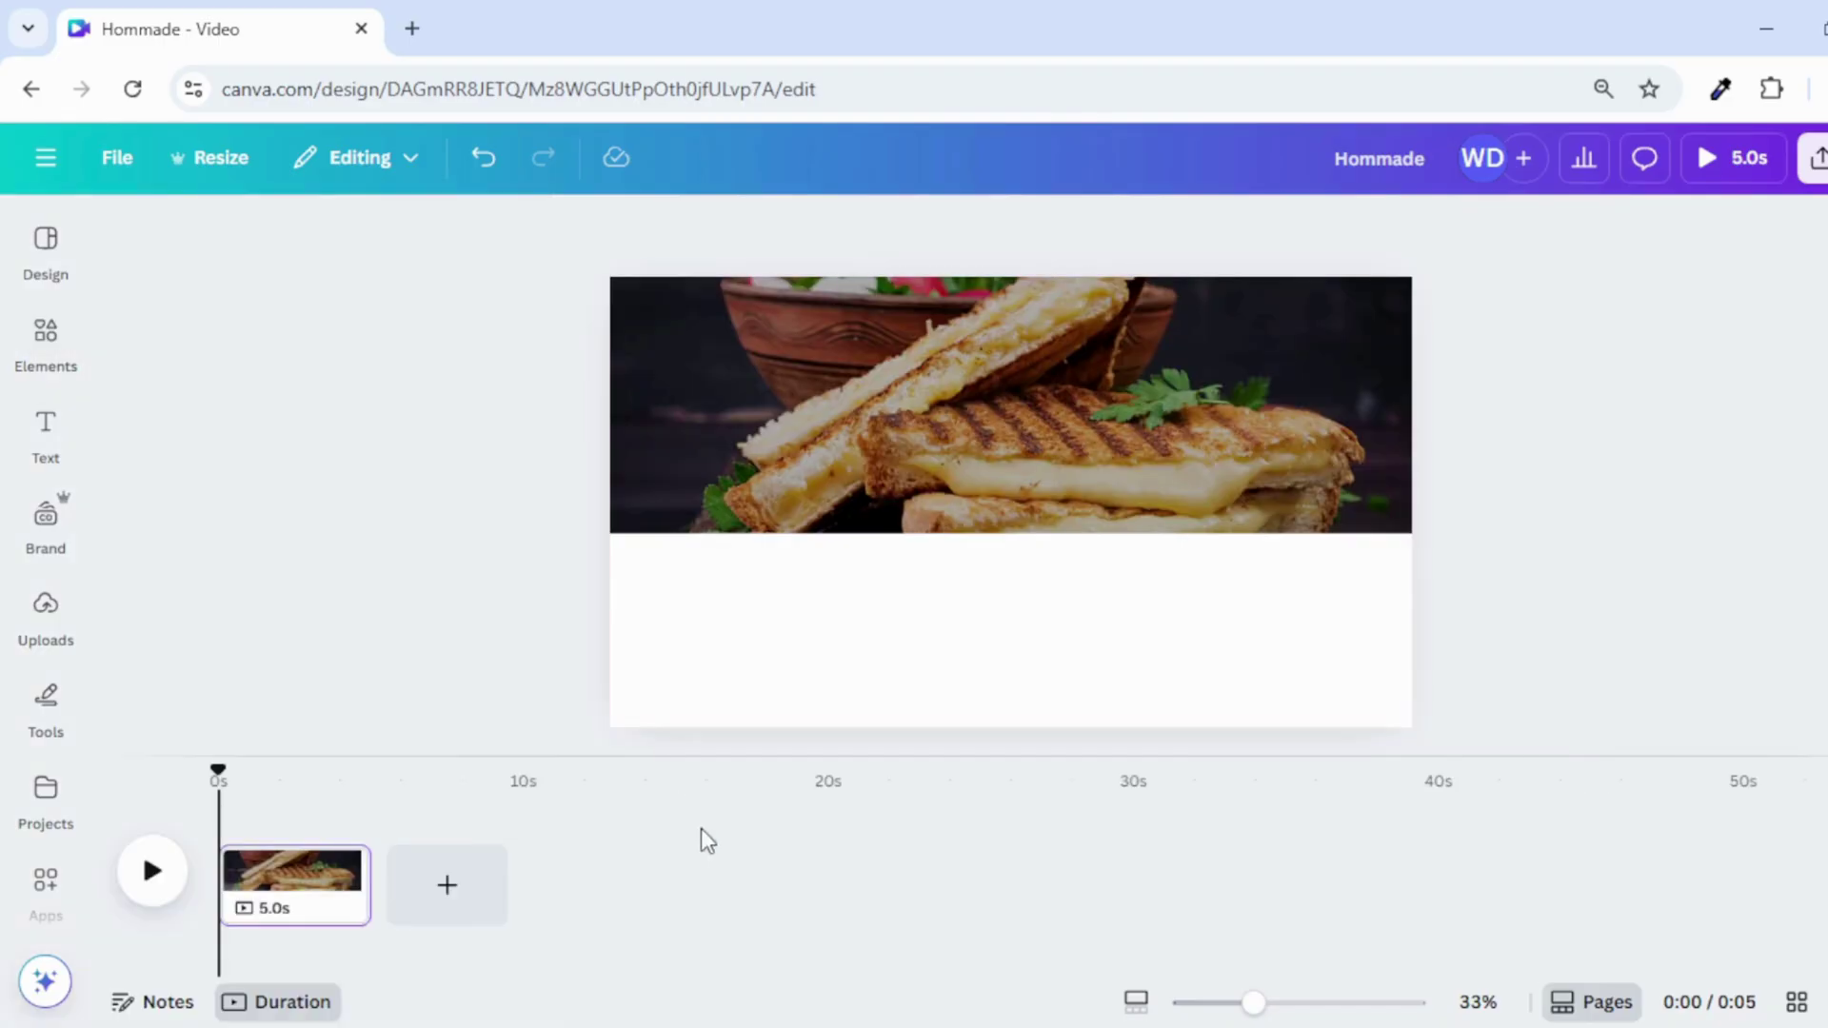
click(454, 905)
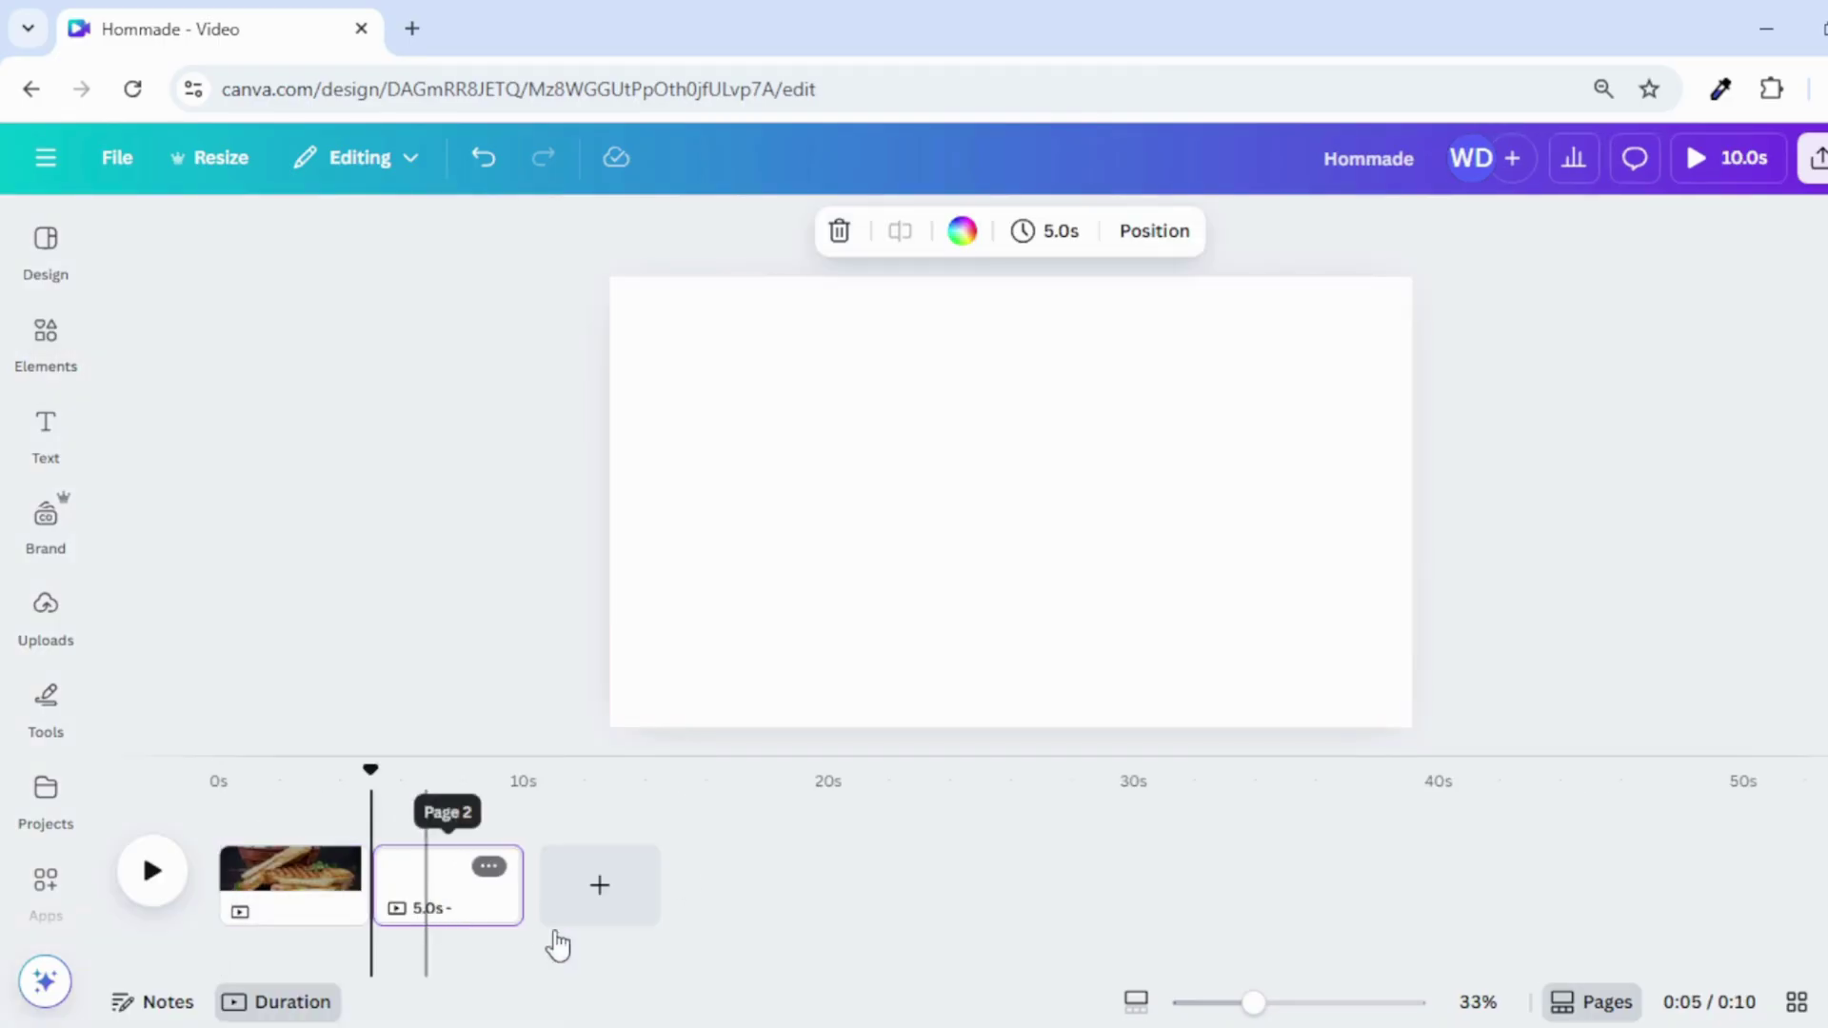
click(43, 354)
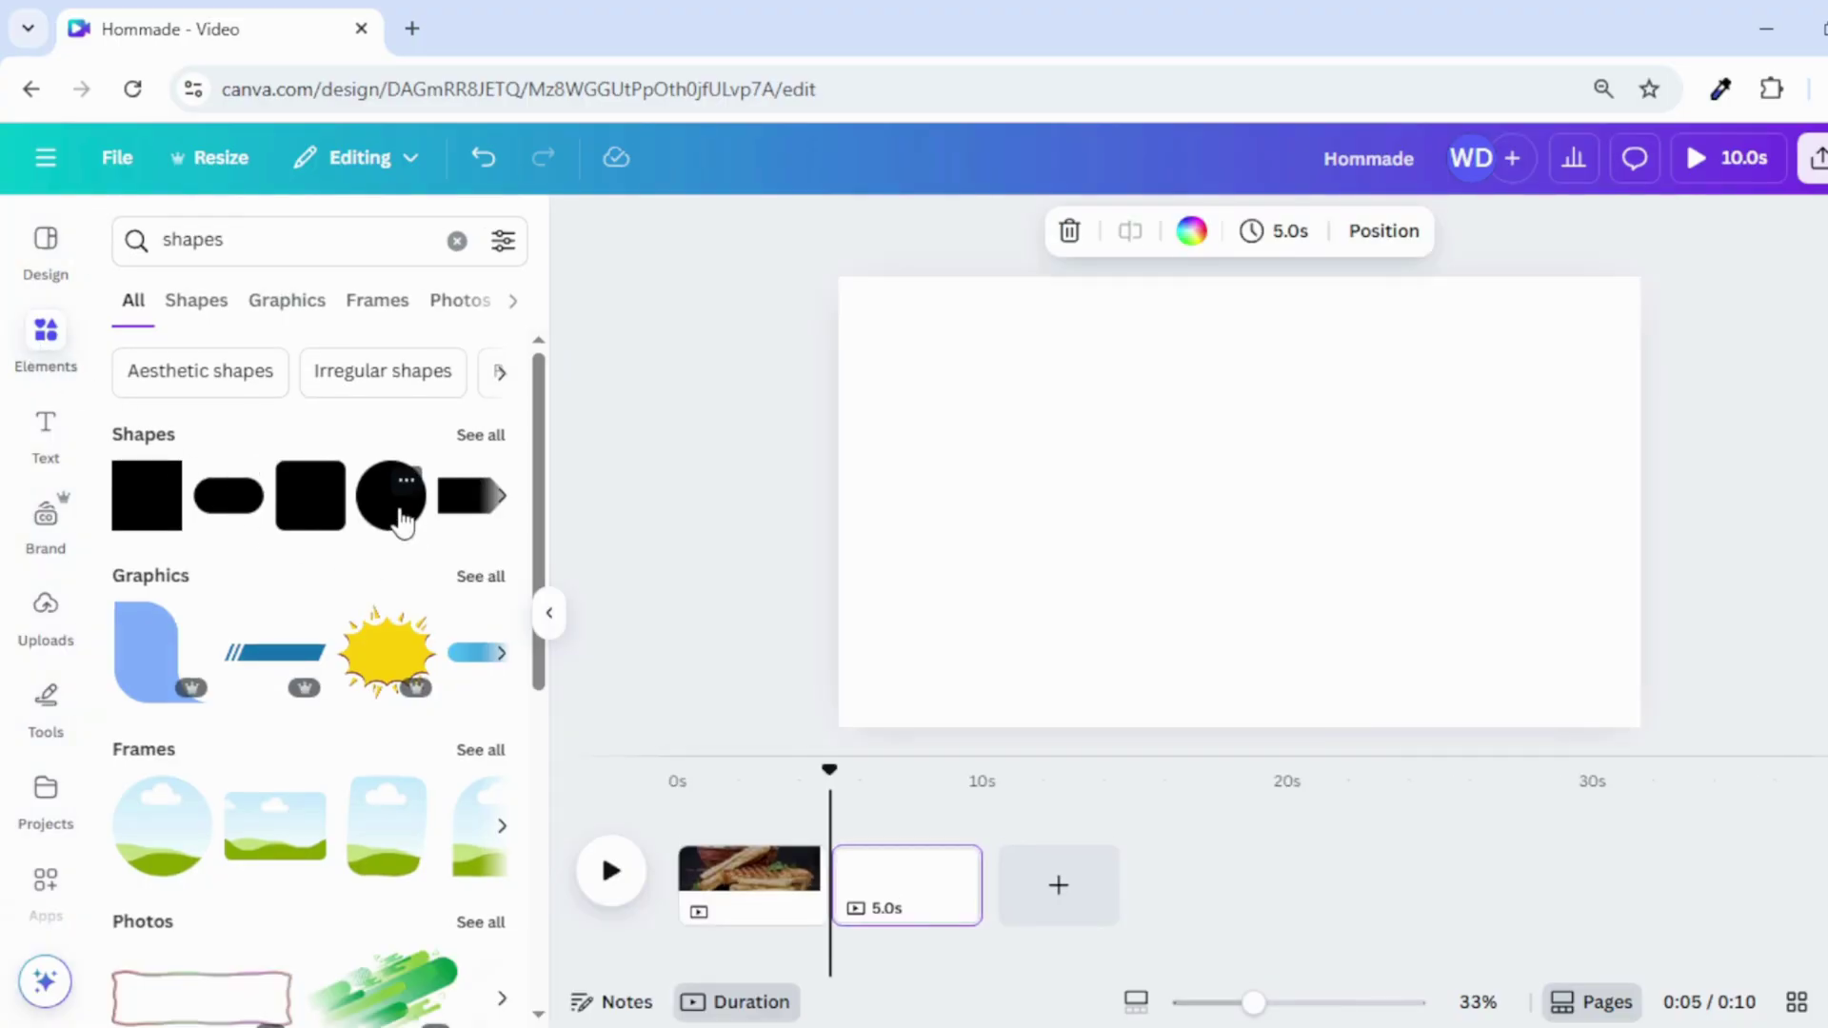
click(401, 522)
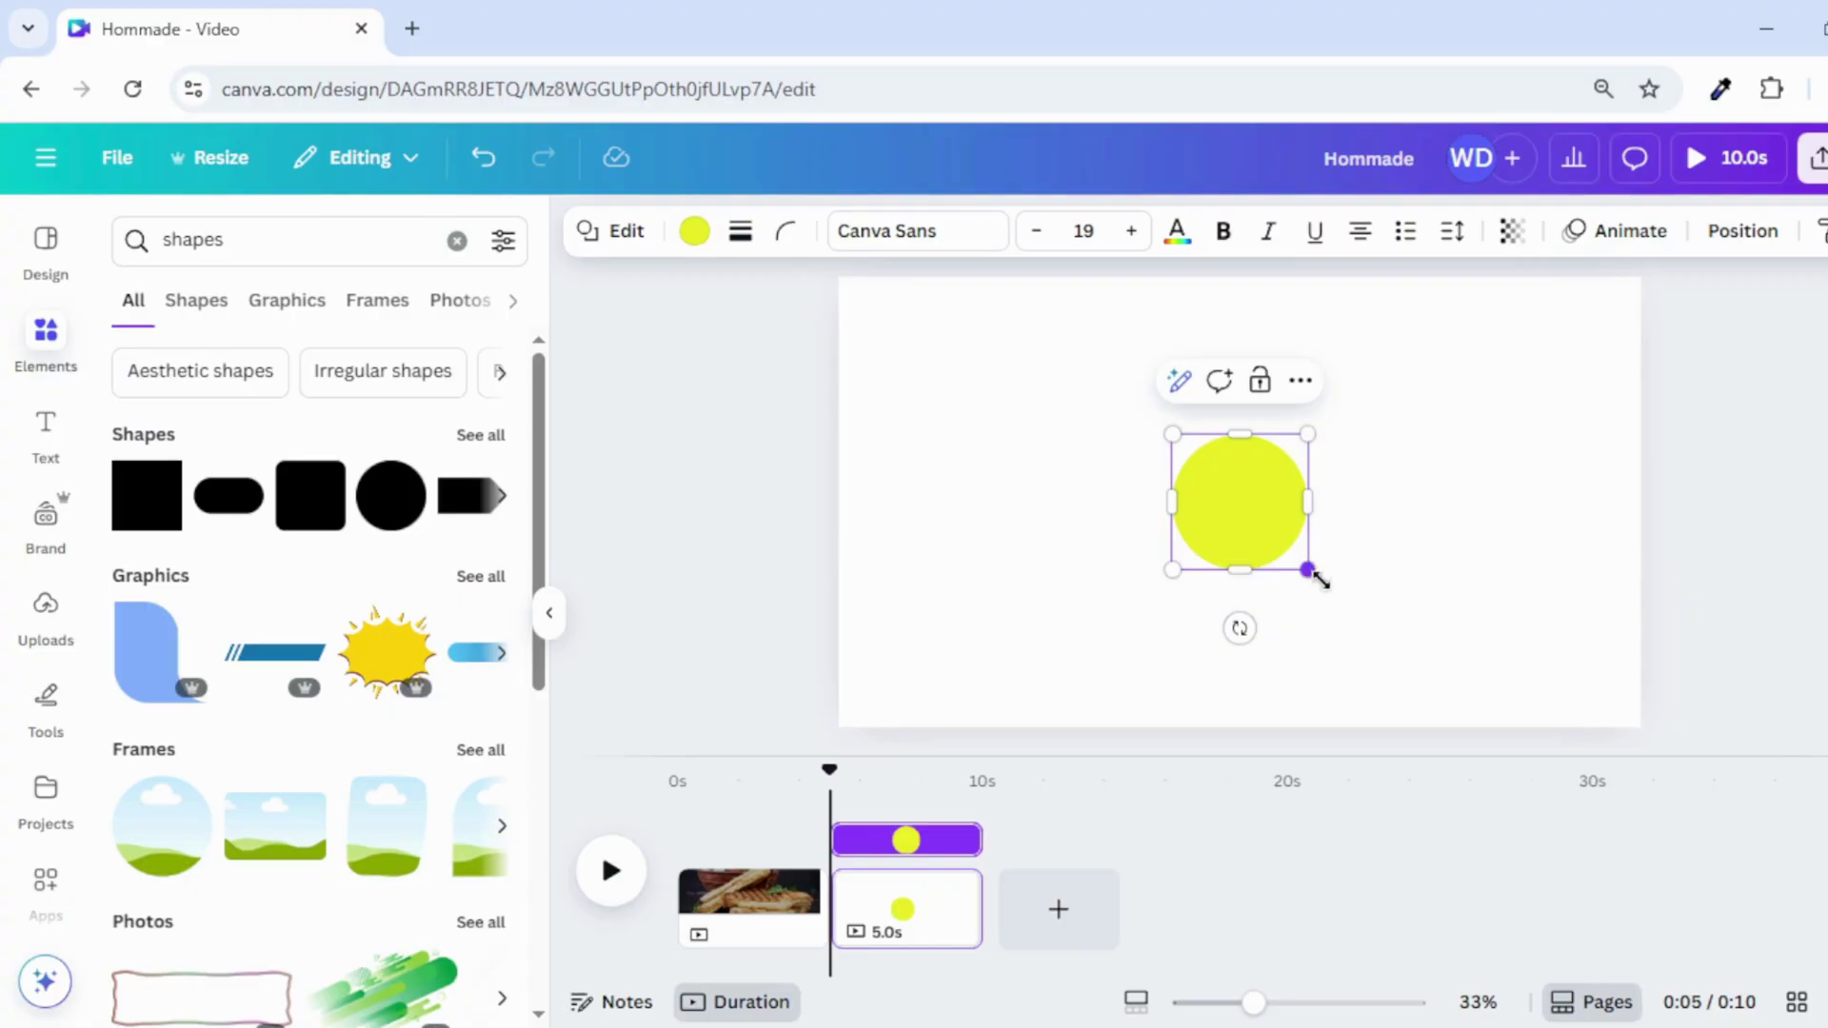
drag(1319, 579, 1274, 515)
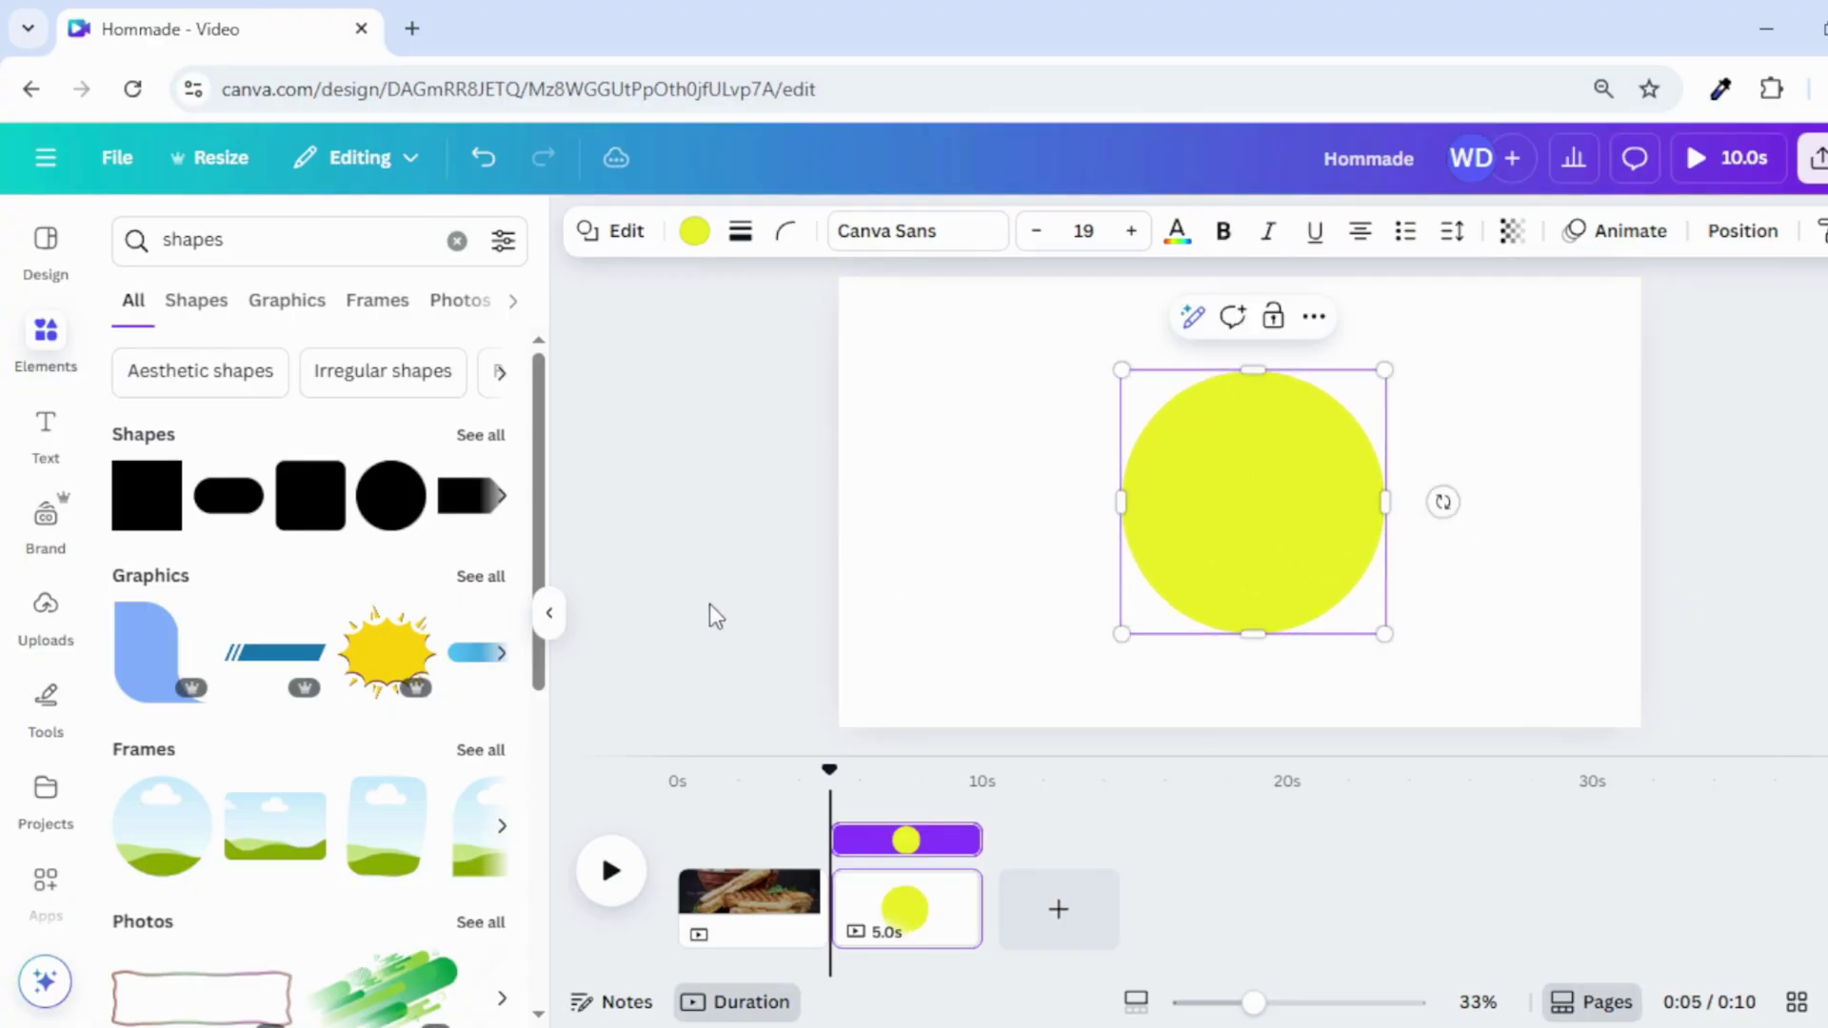
click(550, 613)
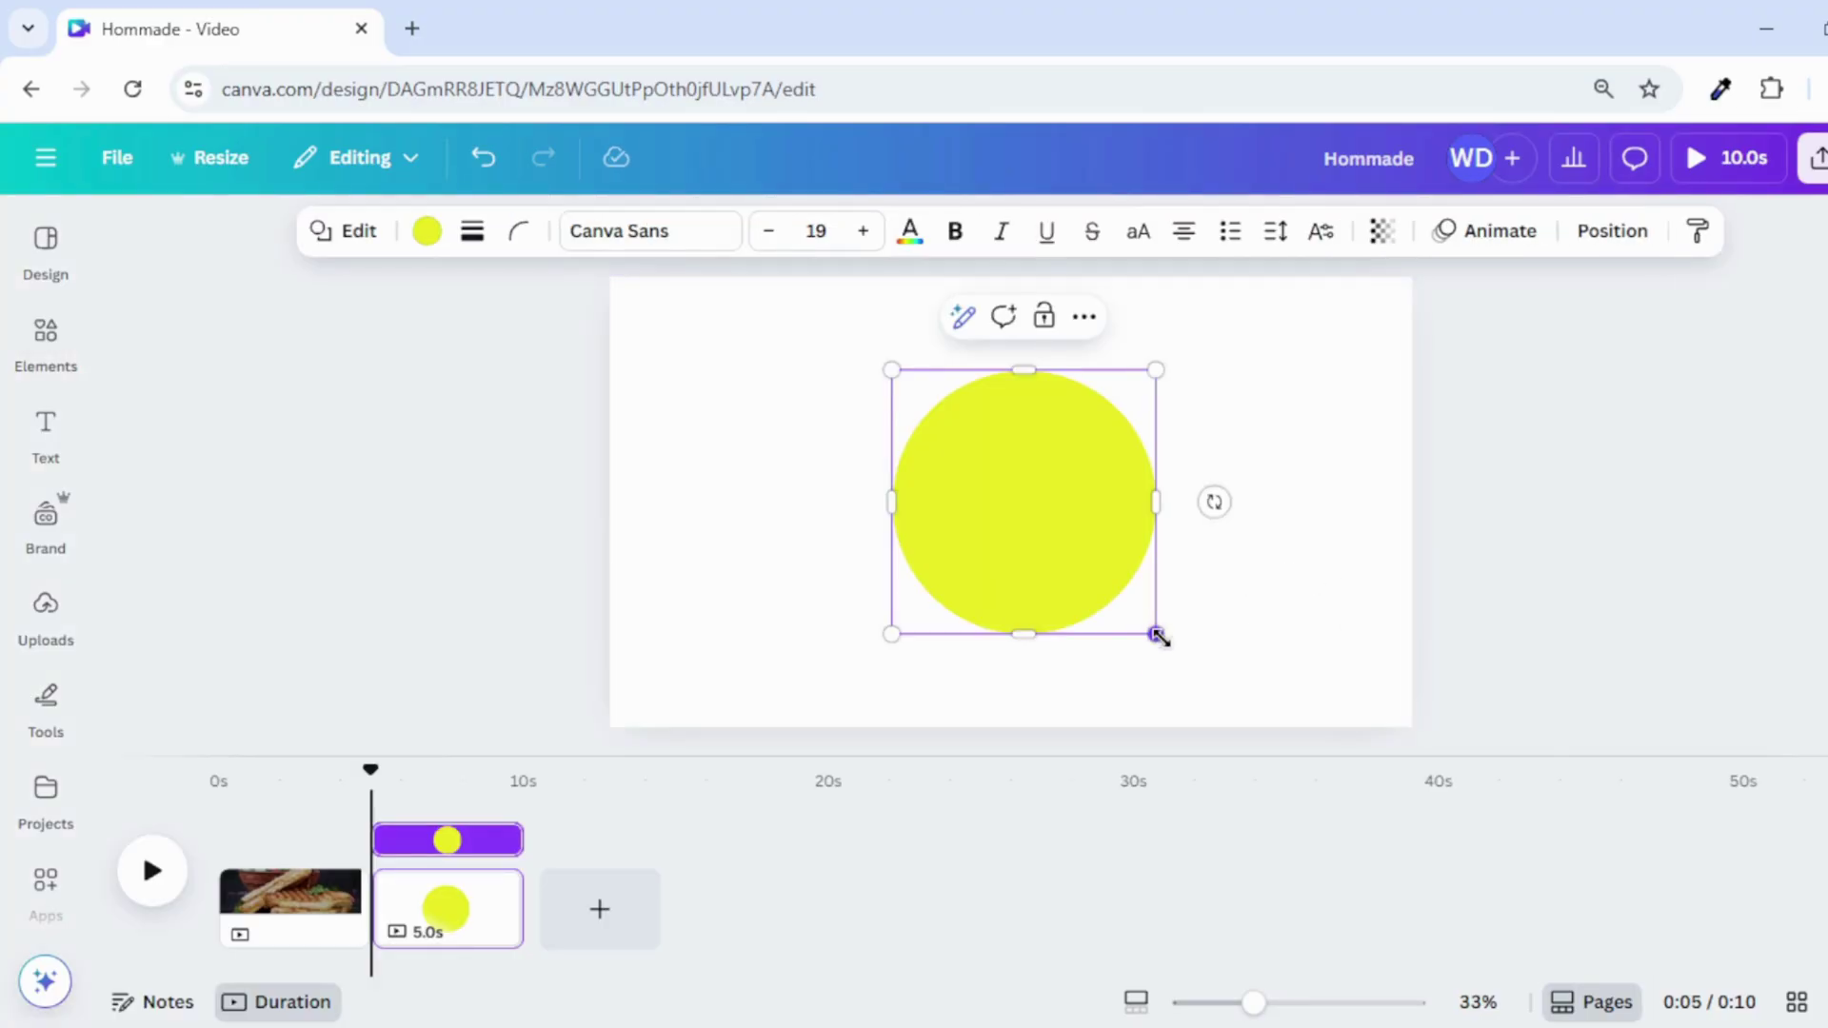
Enlarge the yellow circle slightly and position it near the middle of the second page, filling most of its height
drag(1158, 636, 1069, 555)
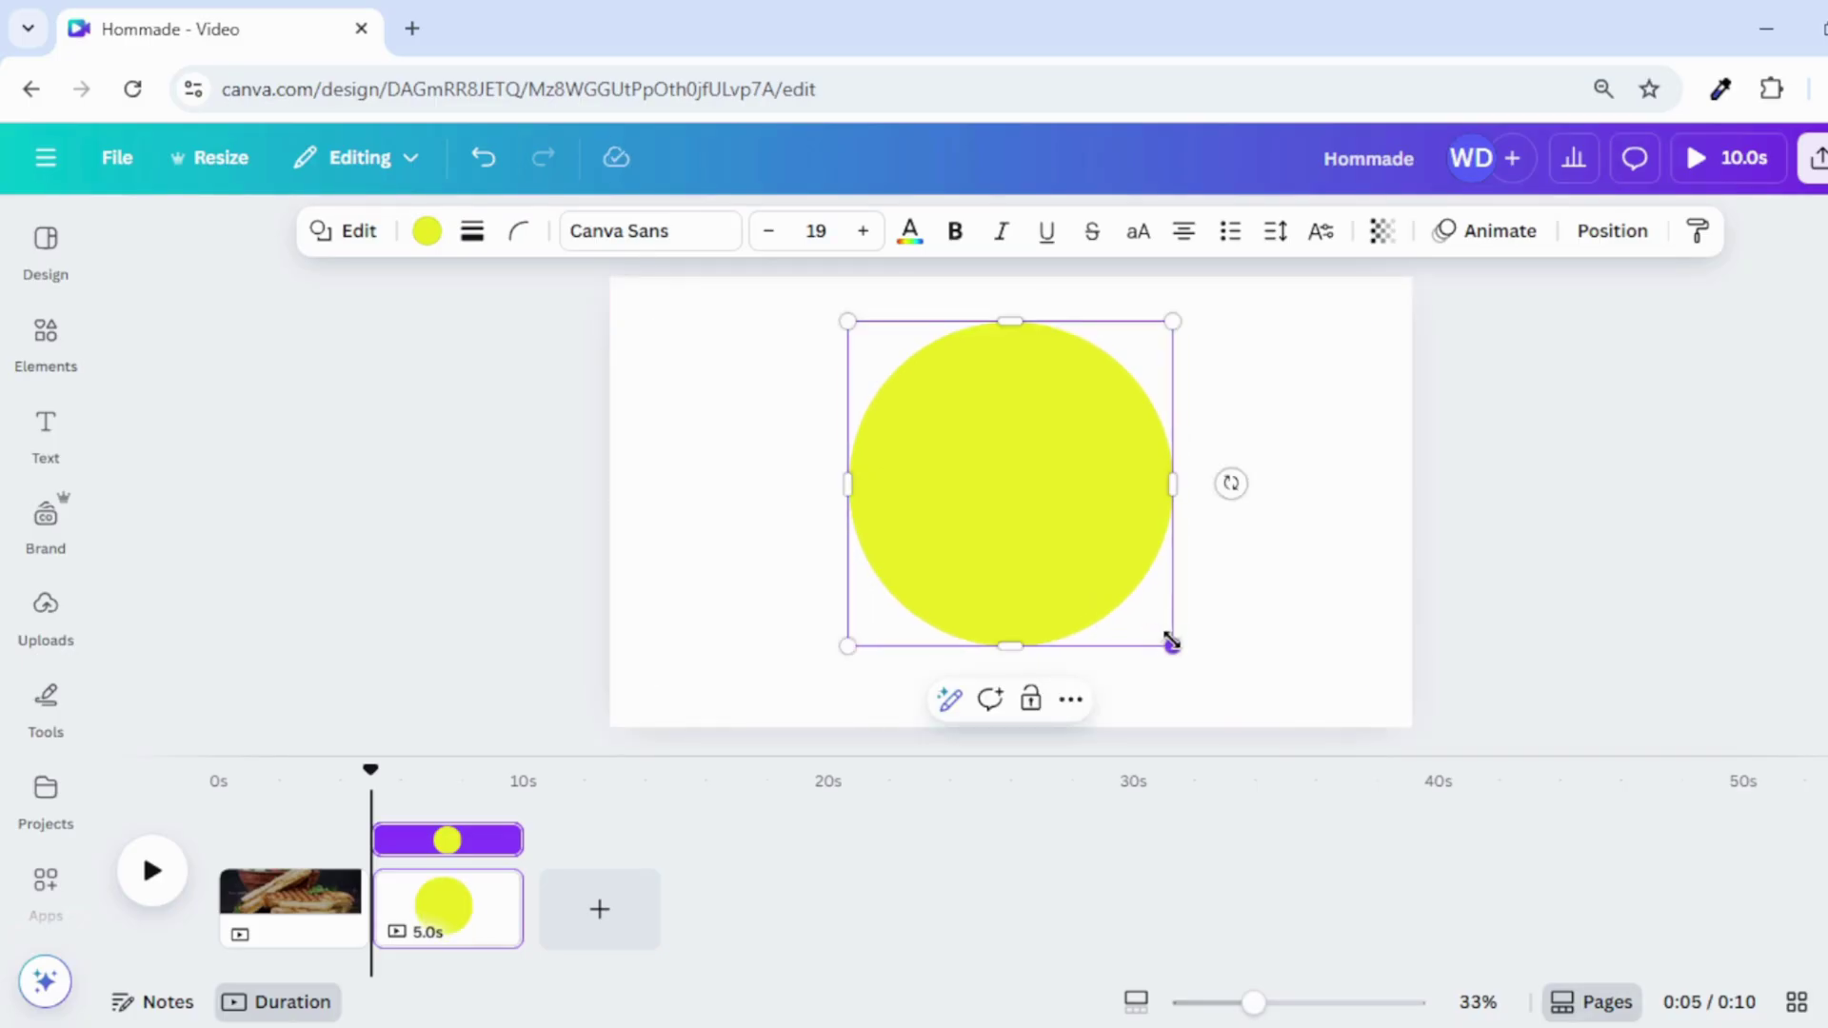
drag(1172, 642, 1175, 644)
drag(1086, 582, 1054, 582)
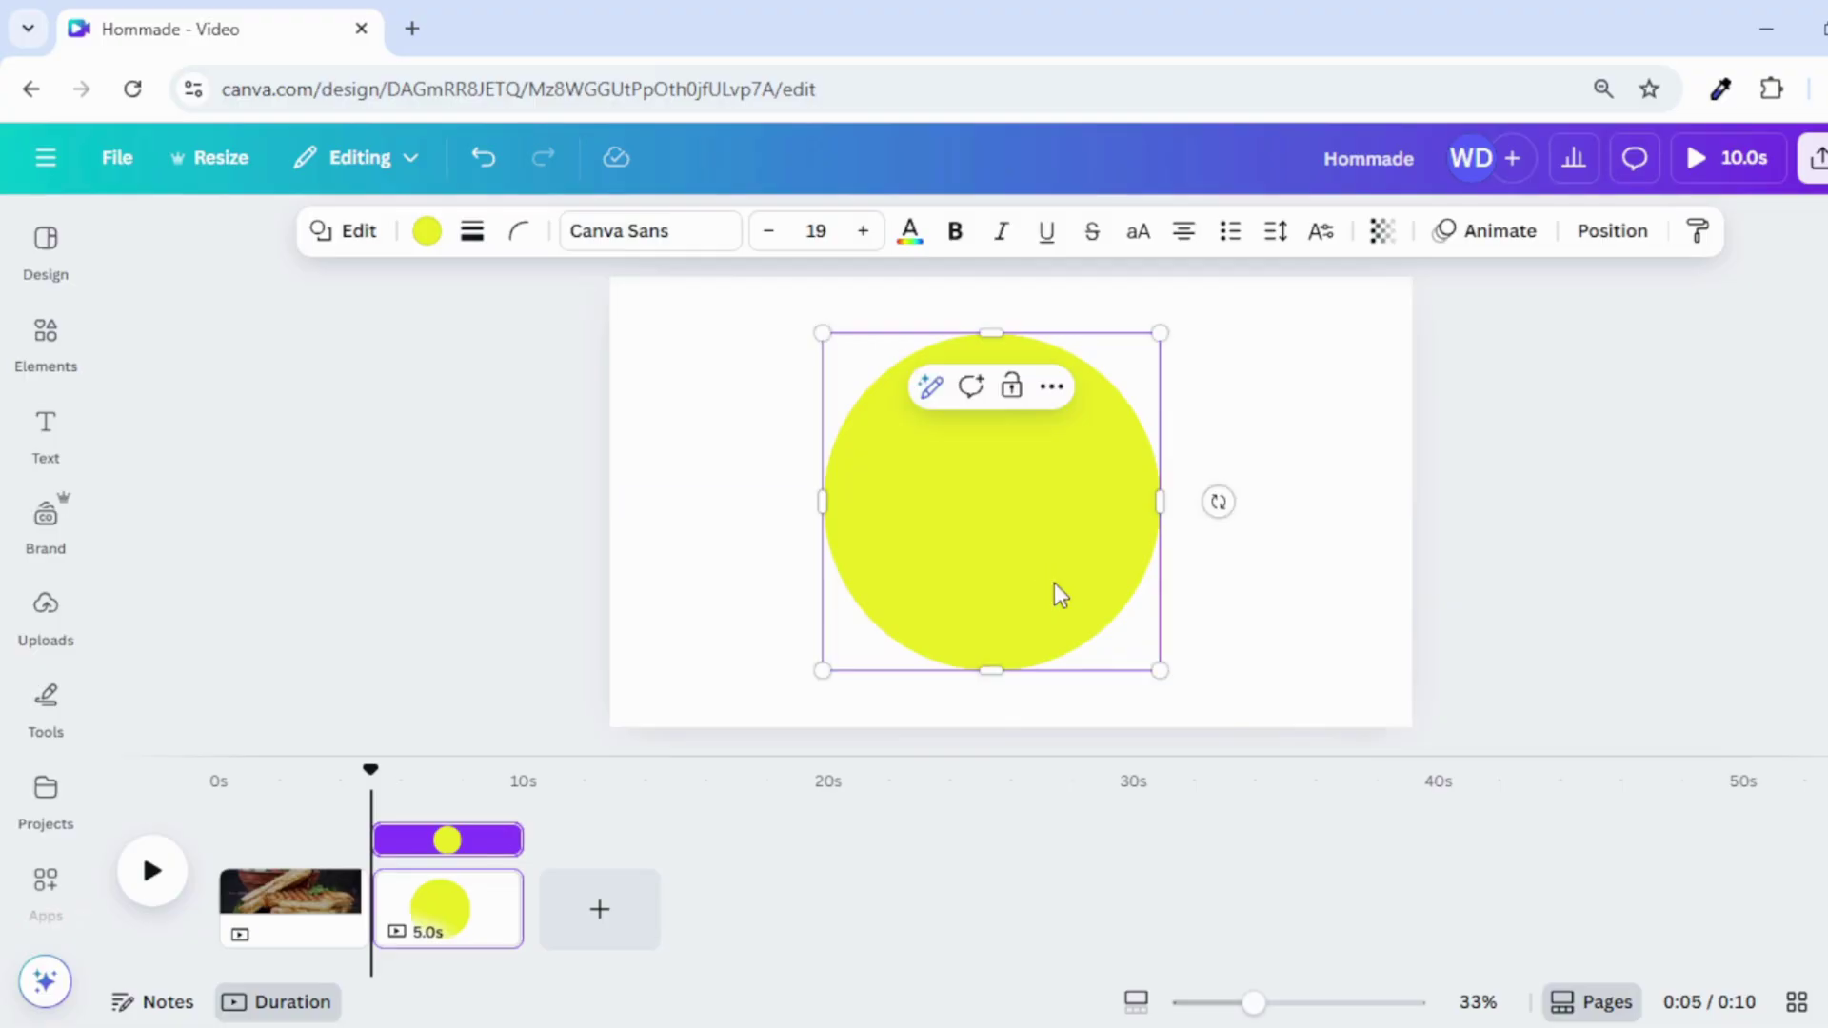
Set the second page's background to the dark red document color
click(1297, 579)
click(829, 232)
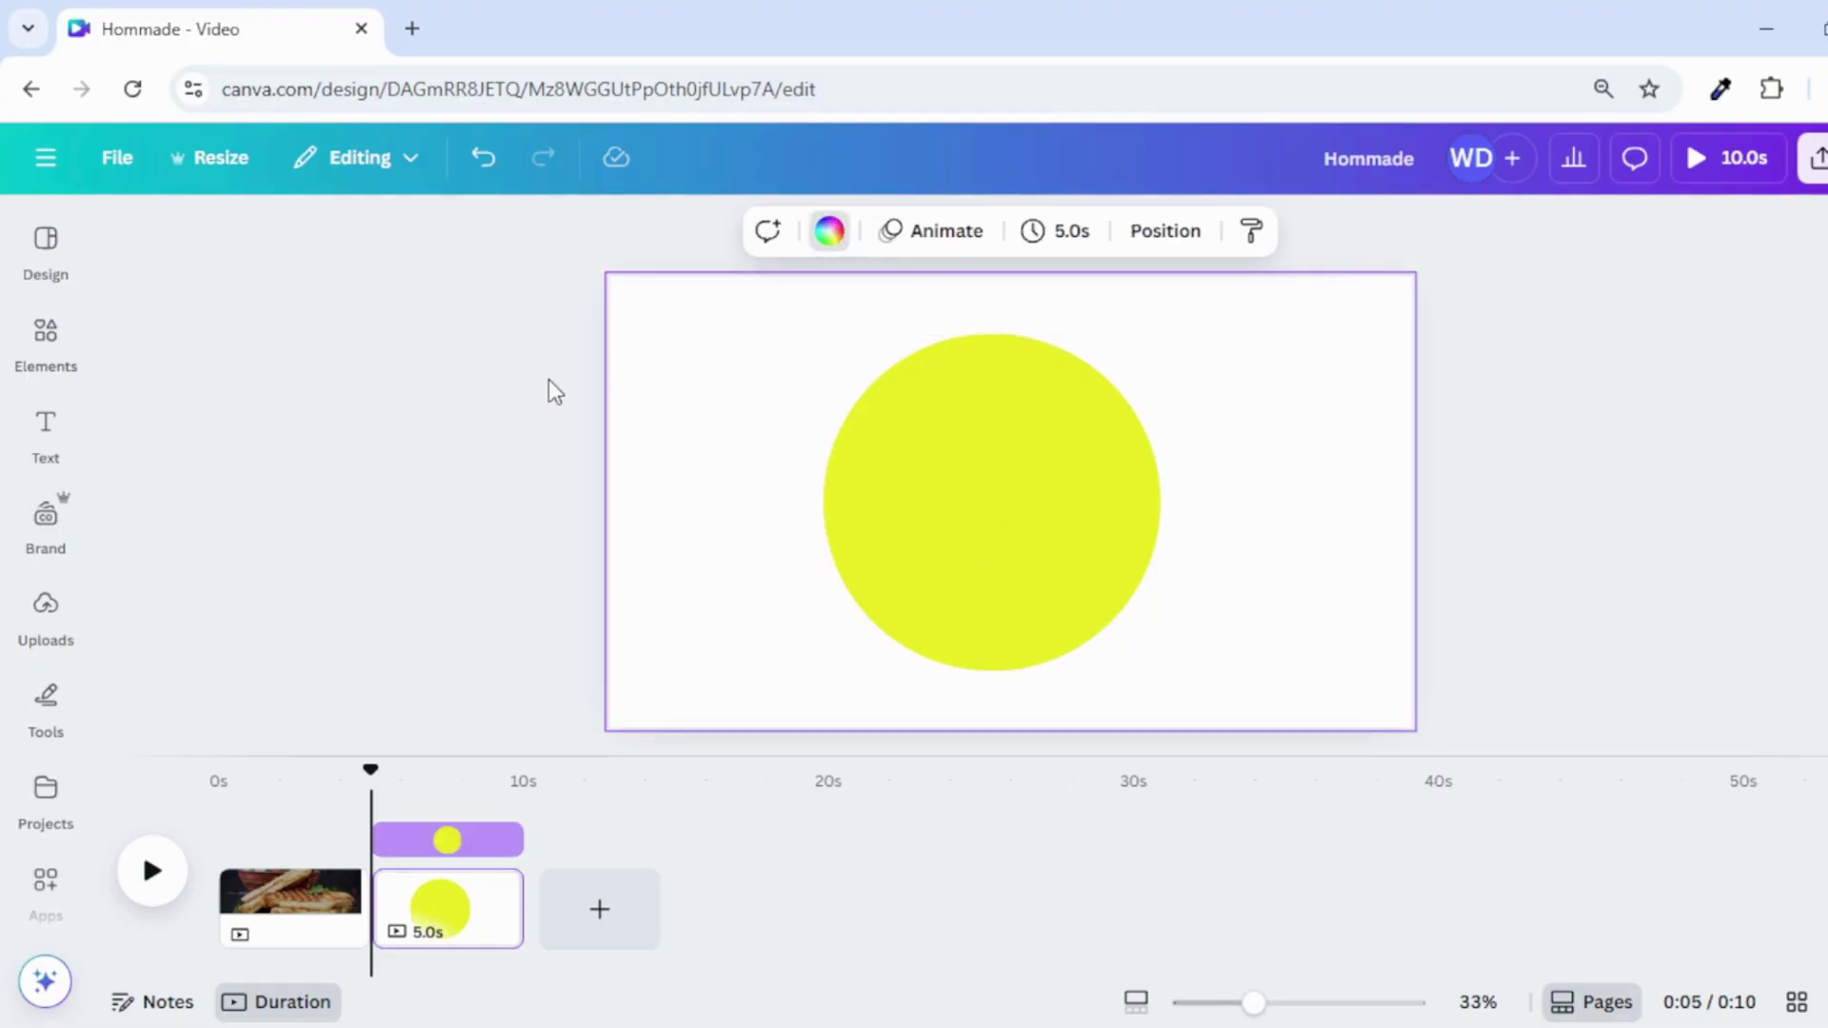
click(272, 438)
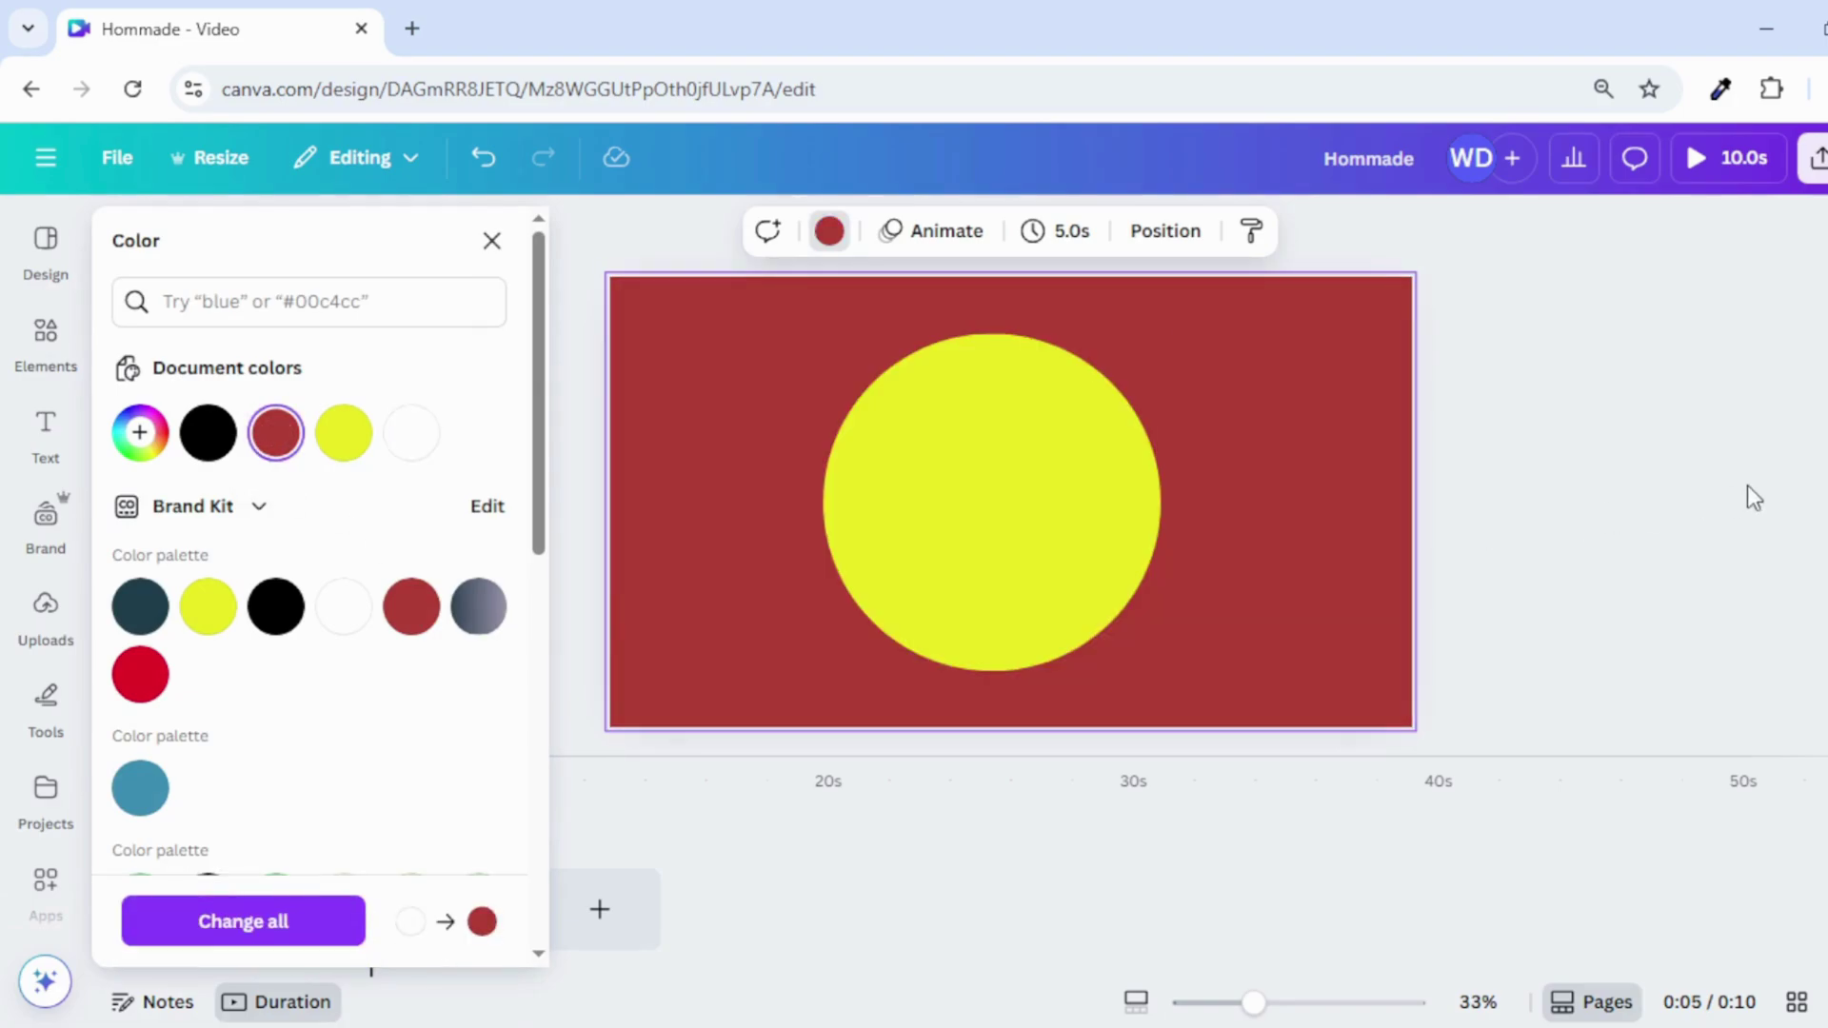
key(Escape)
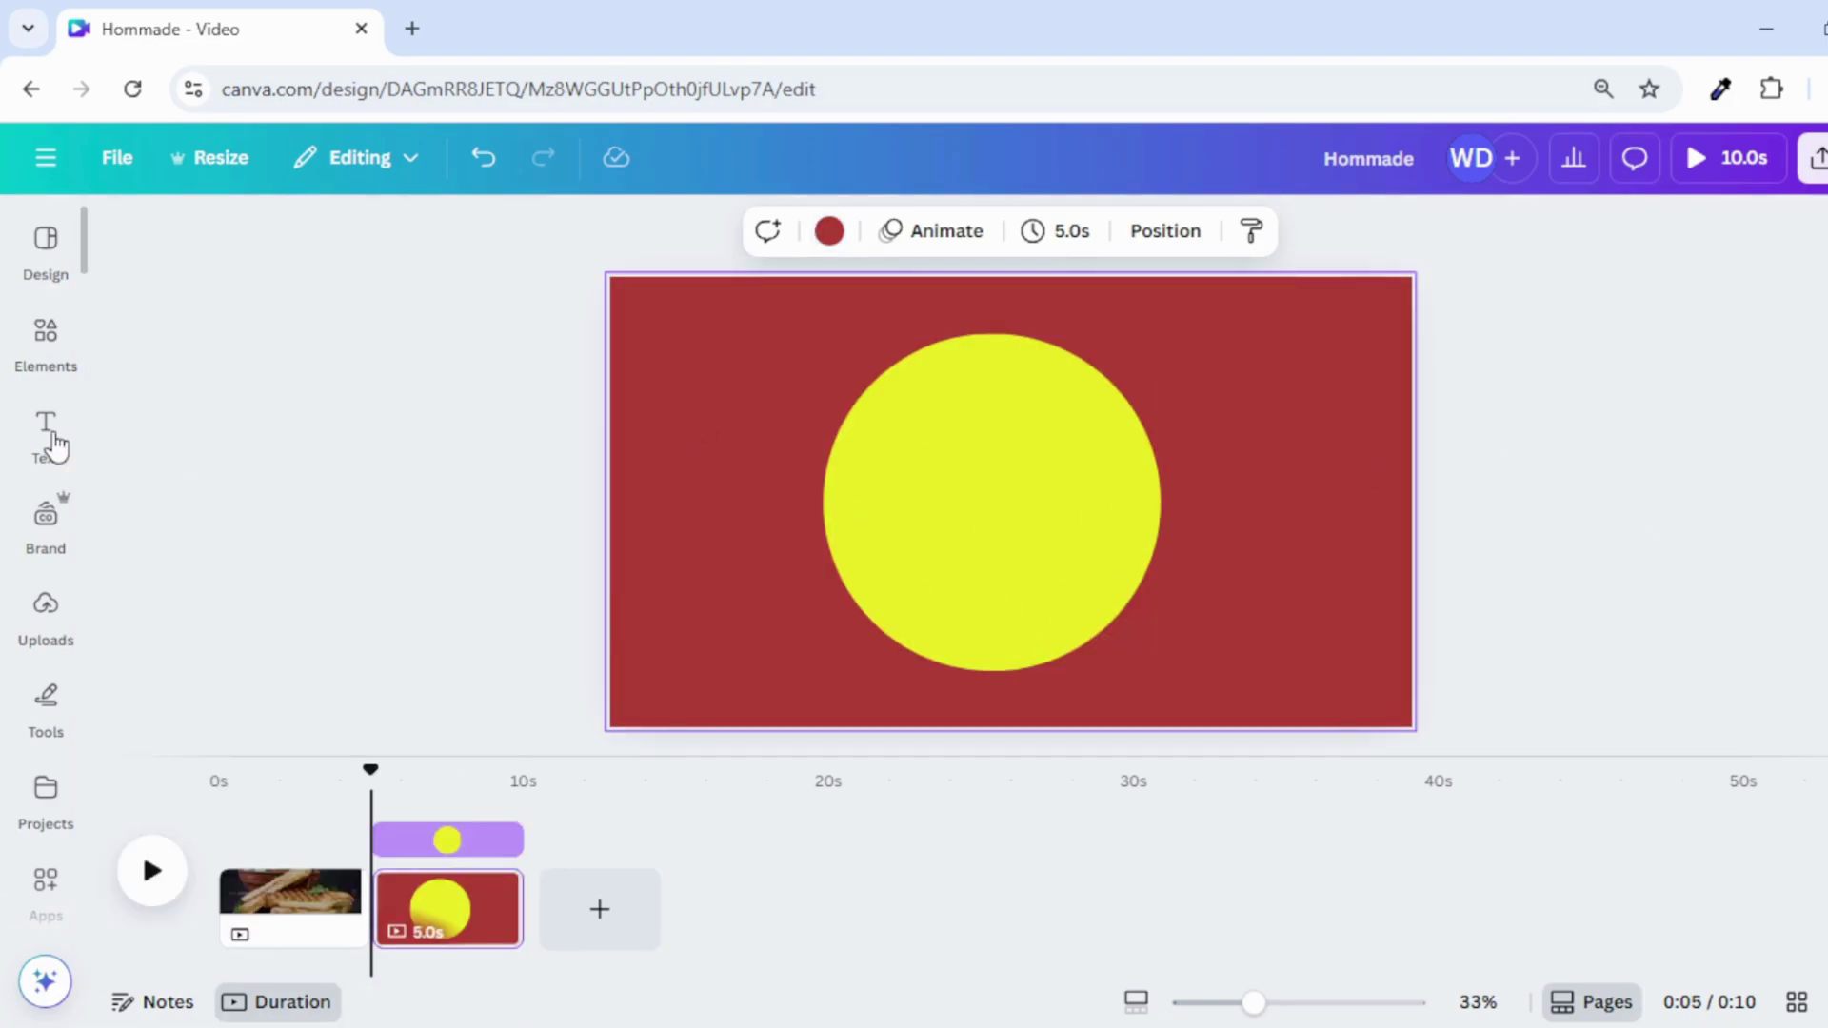
Add a heading over the yellow circle reading "GRILLED CHEESE"
click(47, 433)
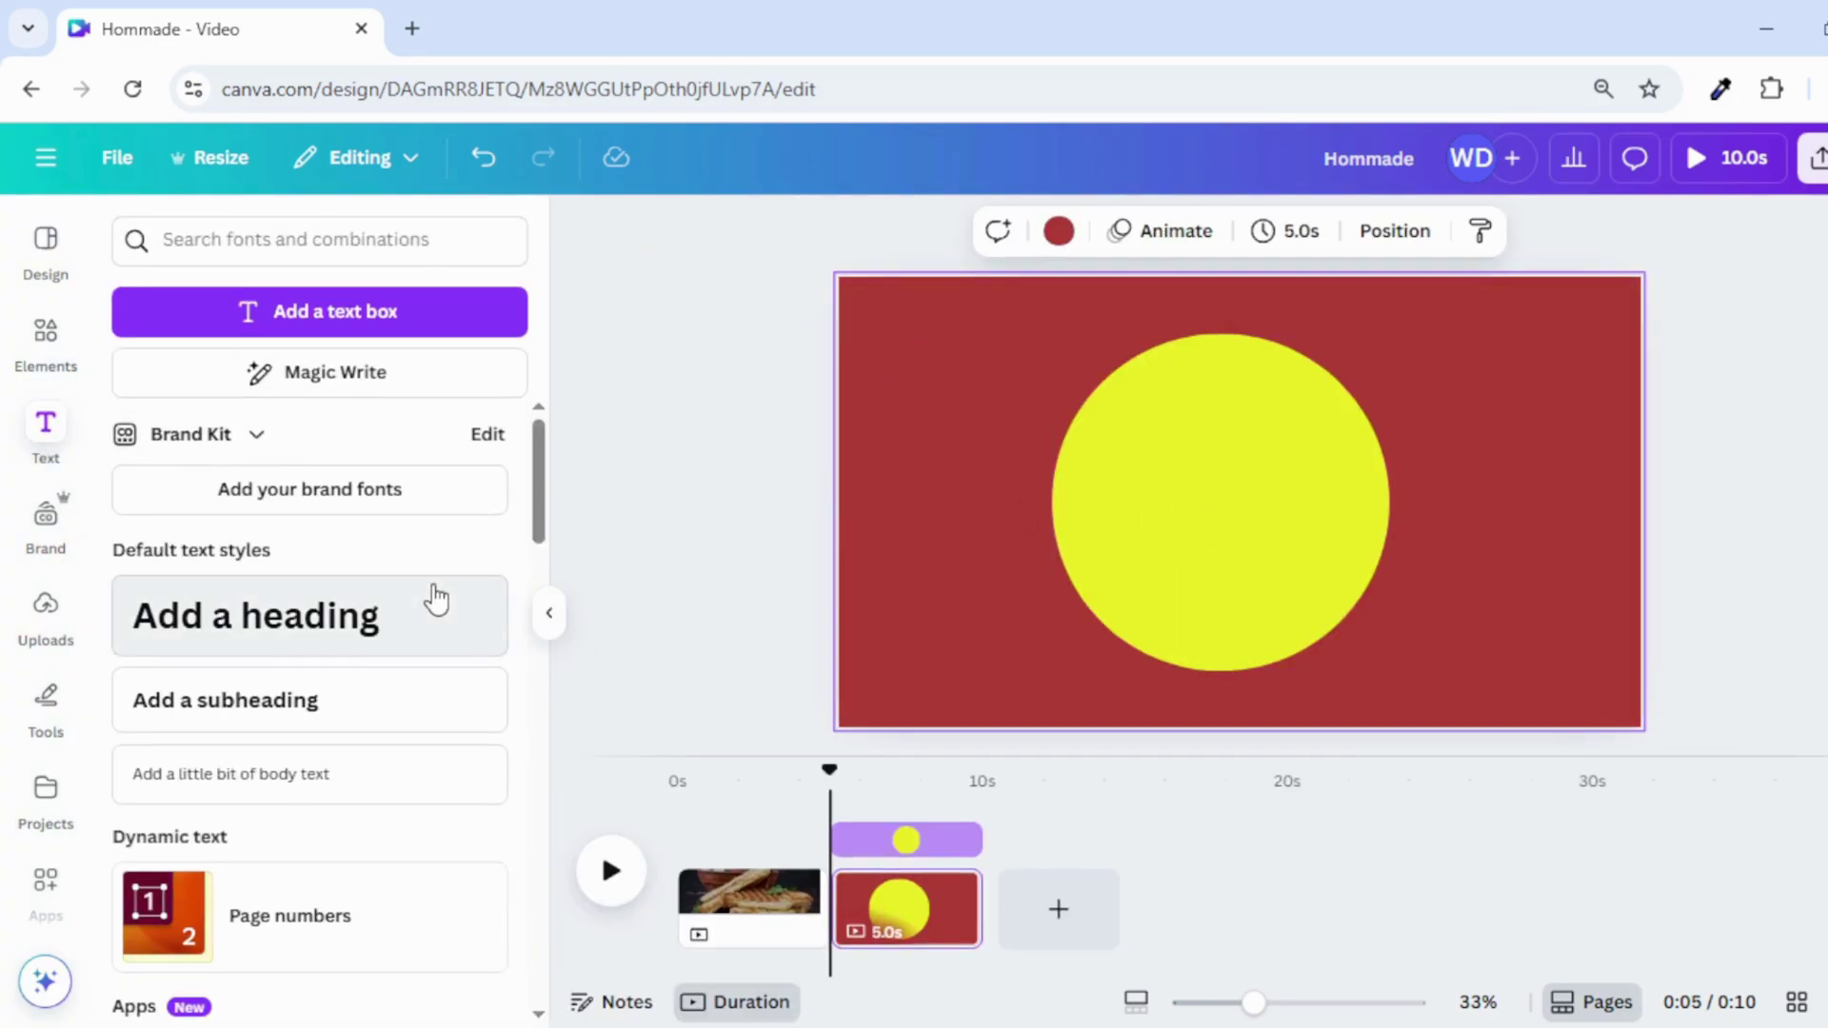
drag(437, 599, 1207, 519)
key(BackSpace)
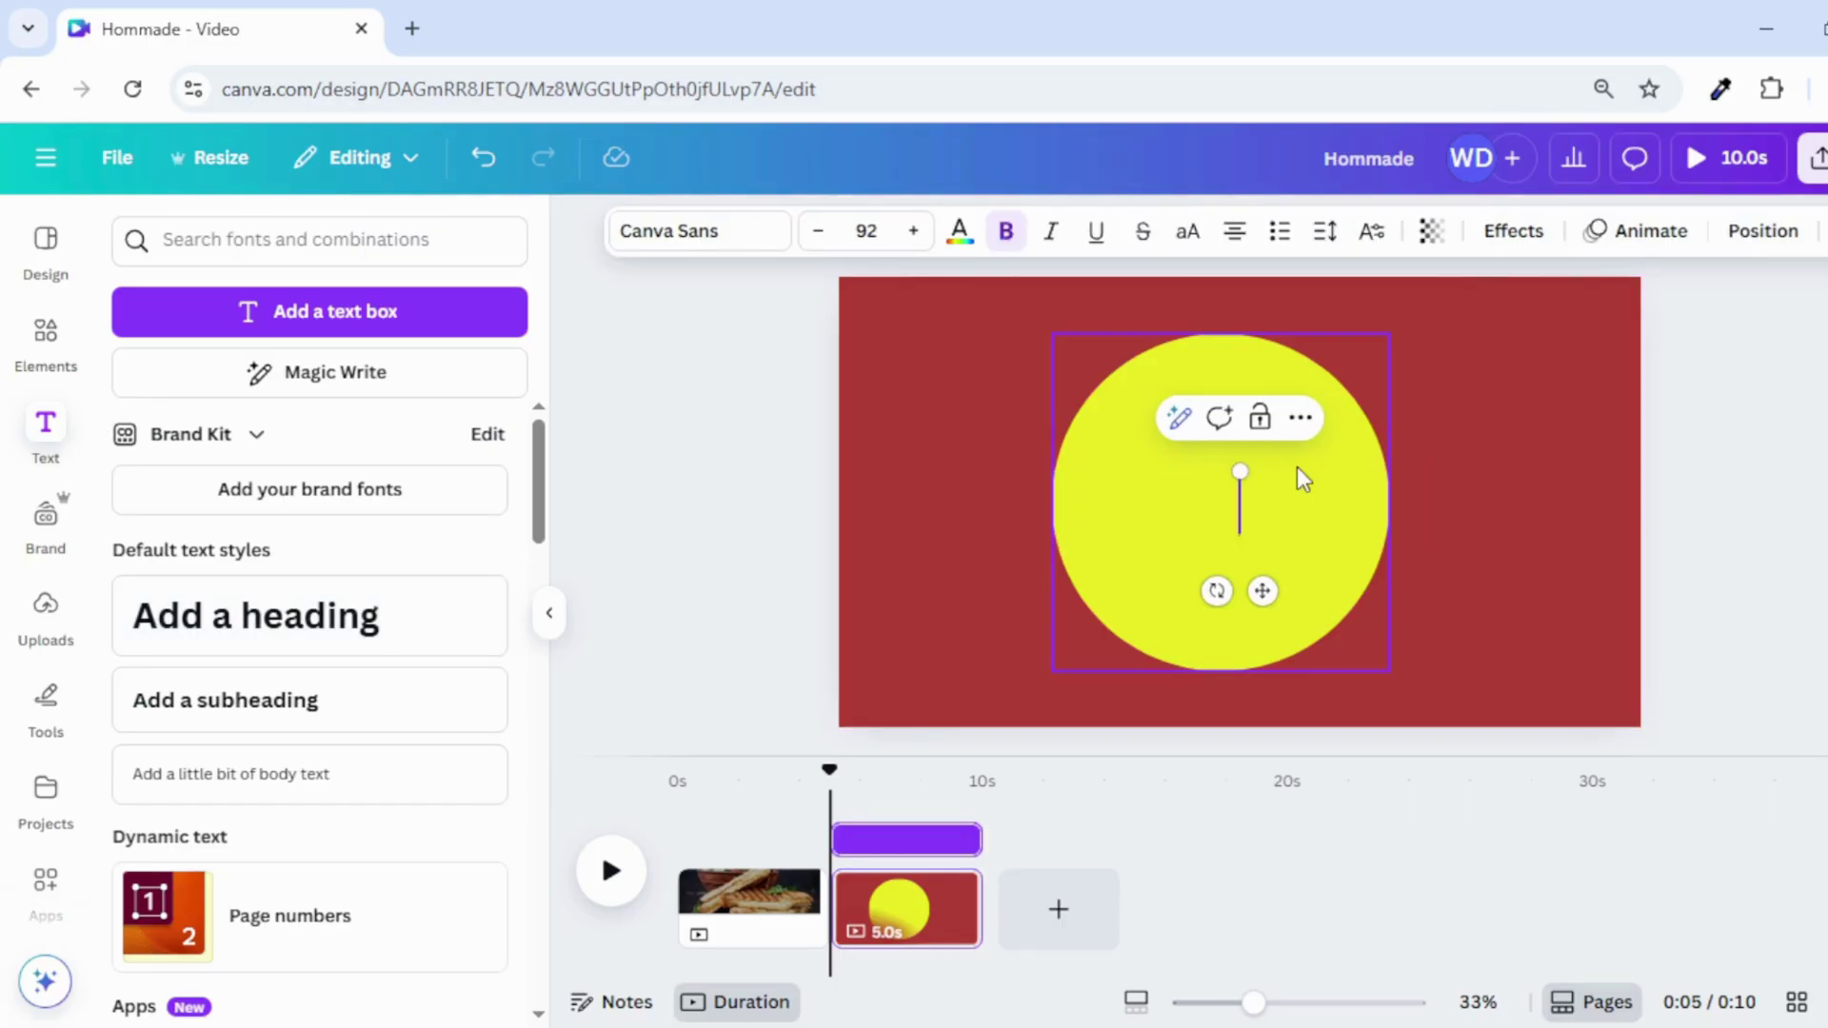
text(G)
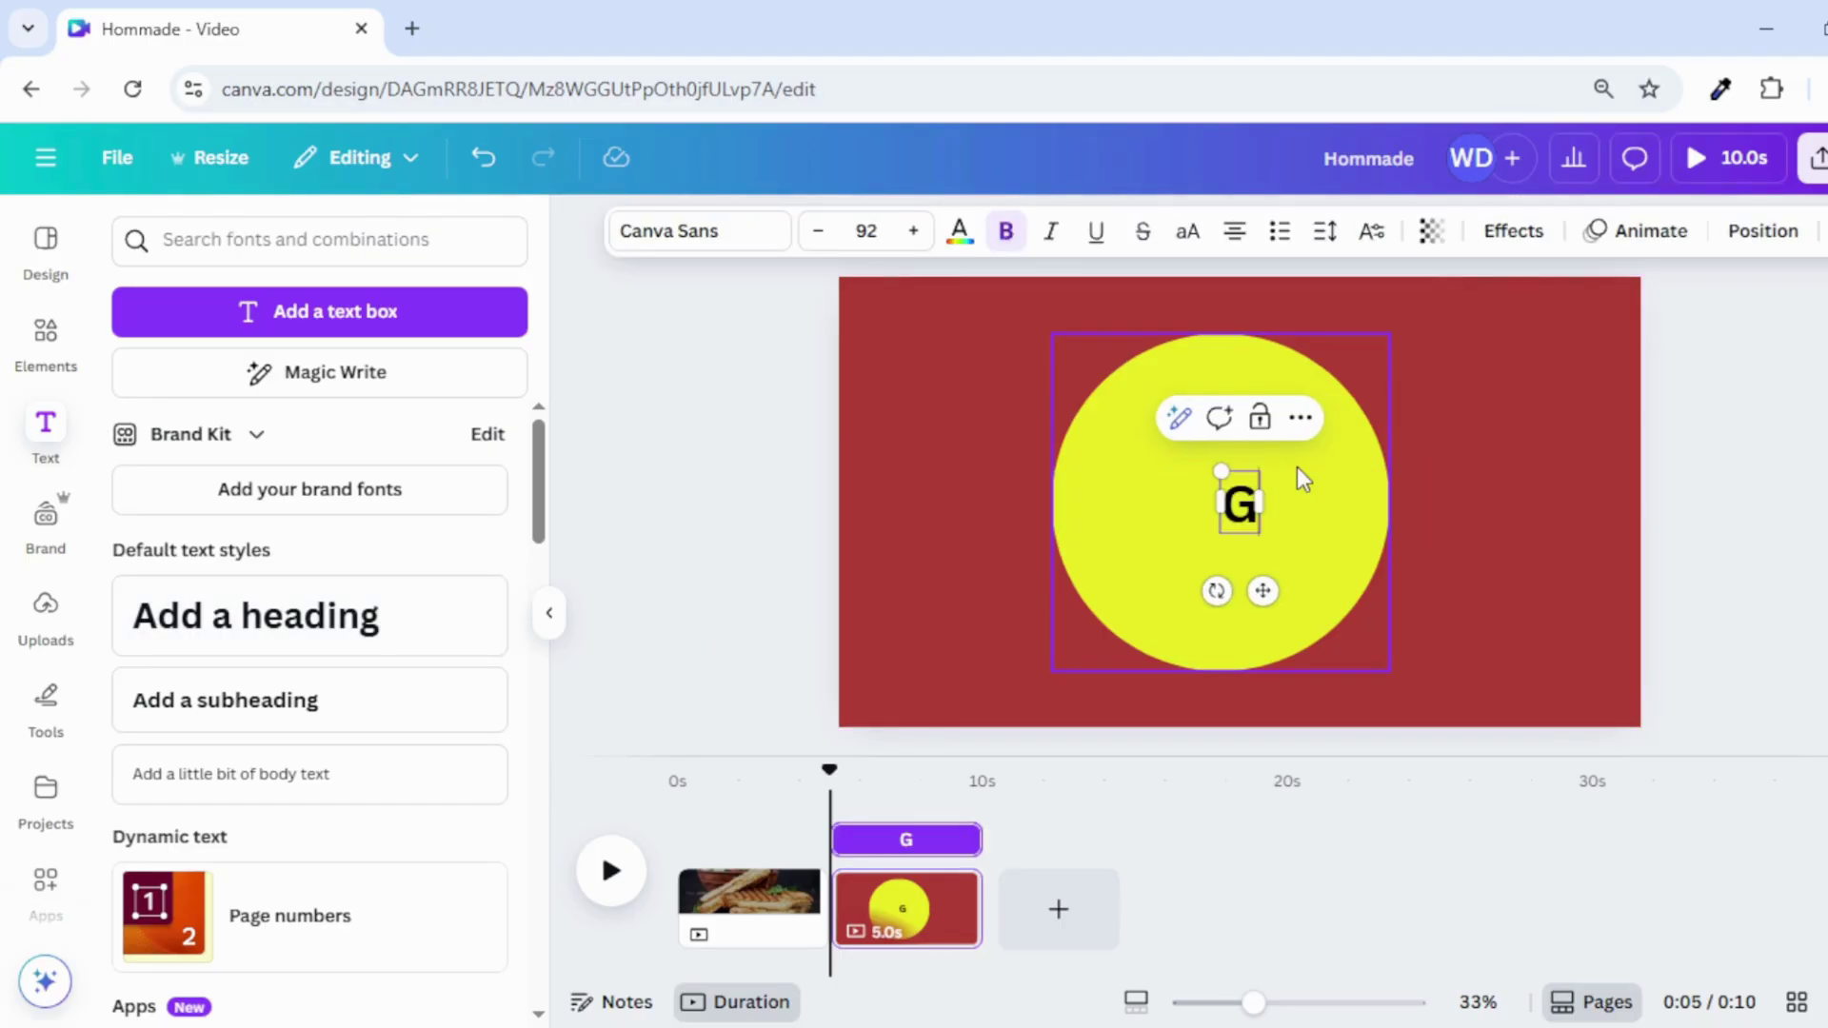
text(RILLED)
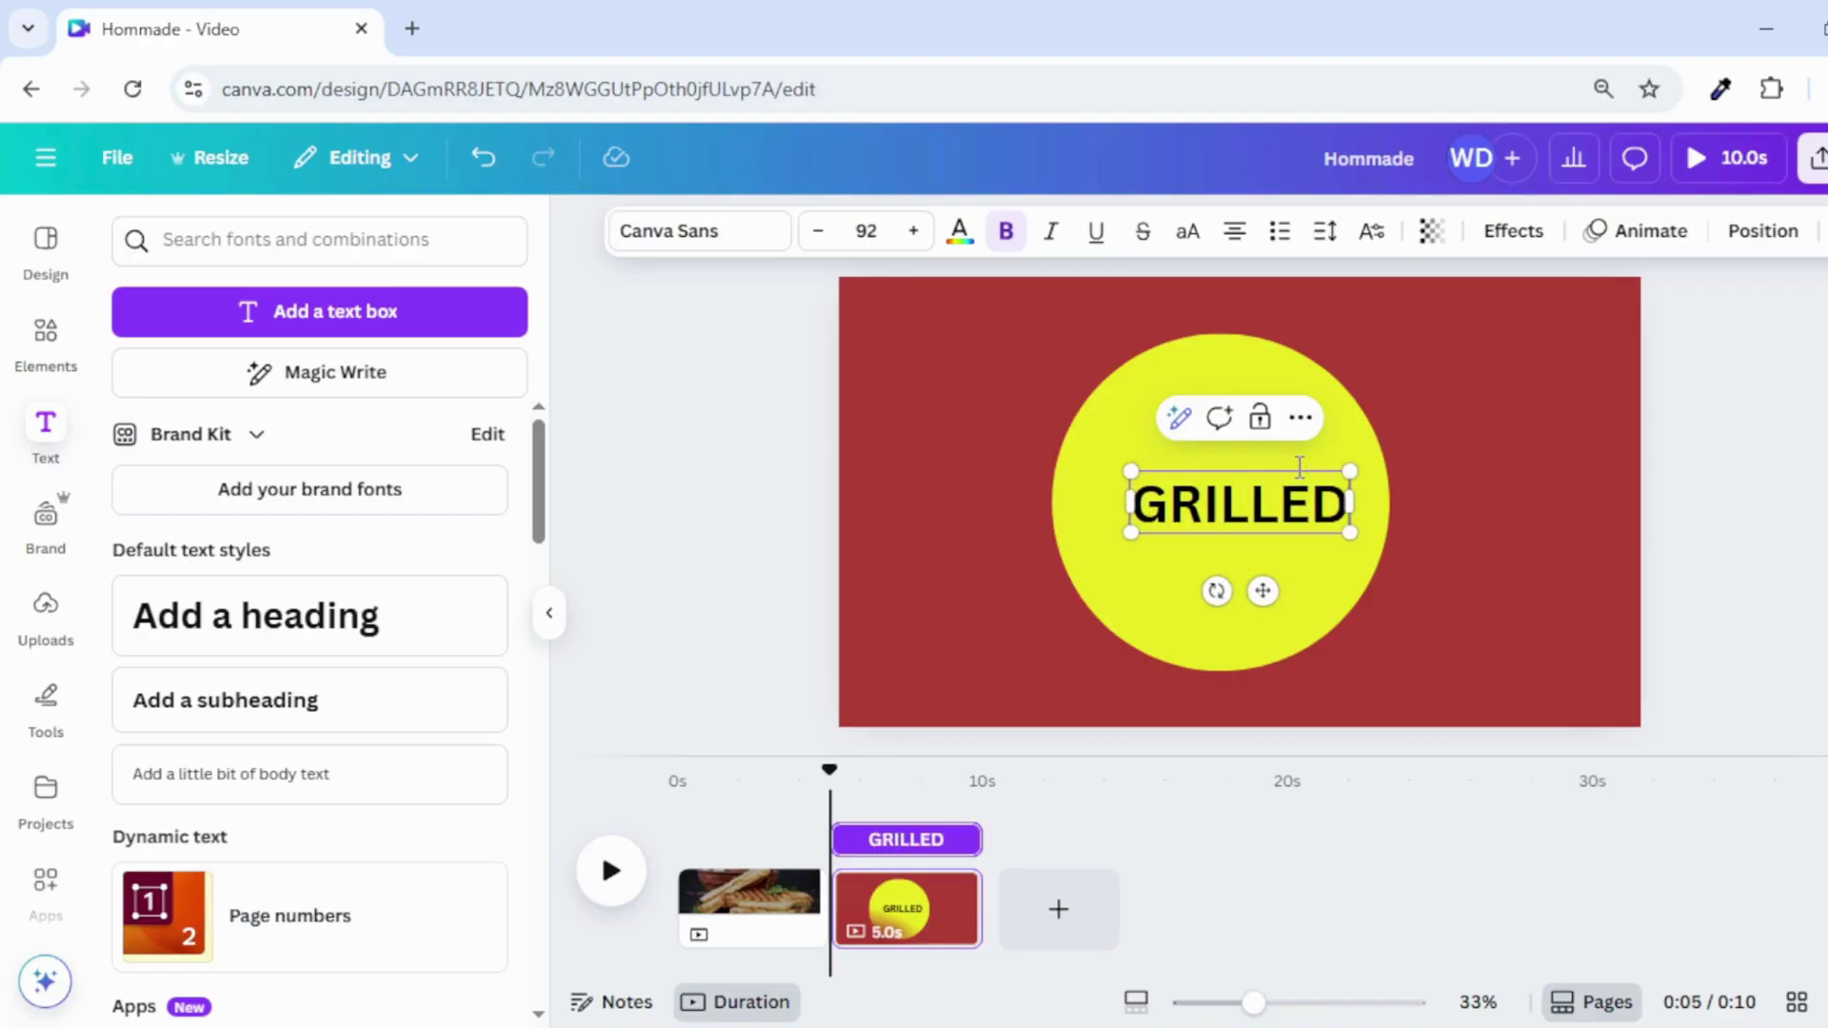
text( CHEESE)
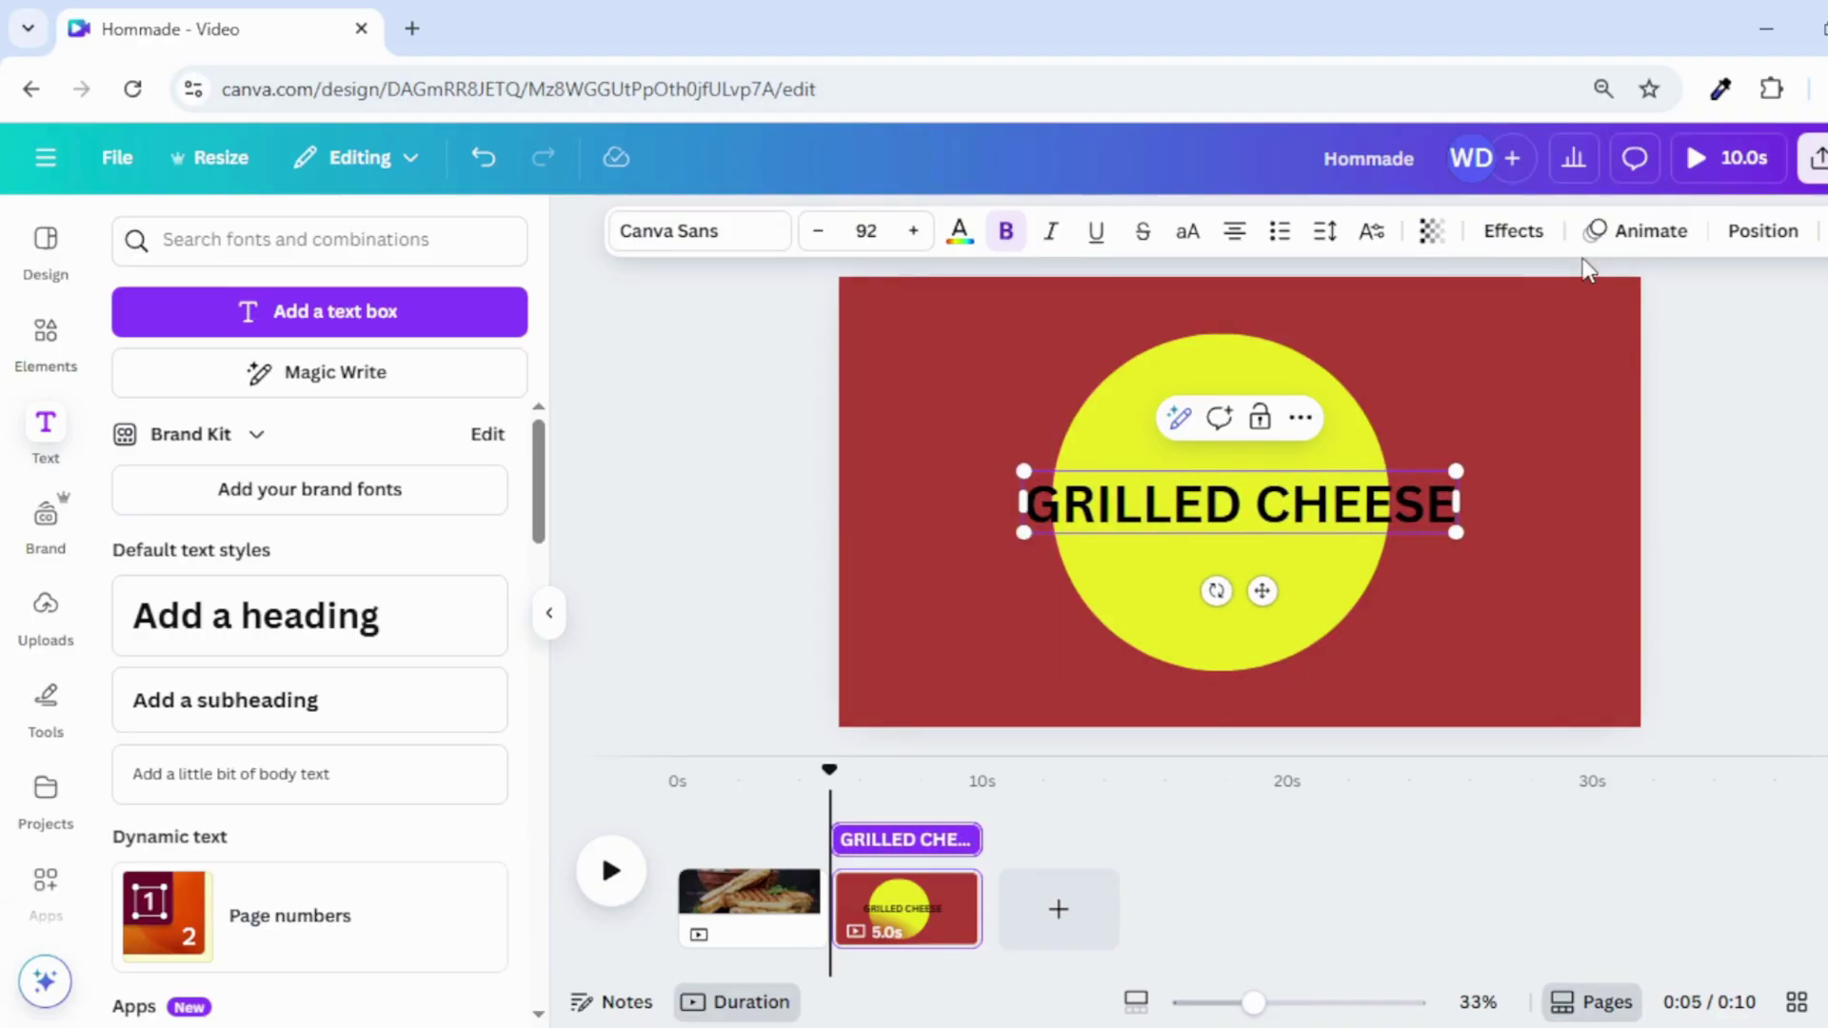
Apply the Curve shape effect to the "GRILLED CHEESE" heading
click(1509, 233)
scroll(270, 745, down, 2)
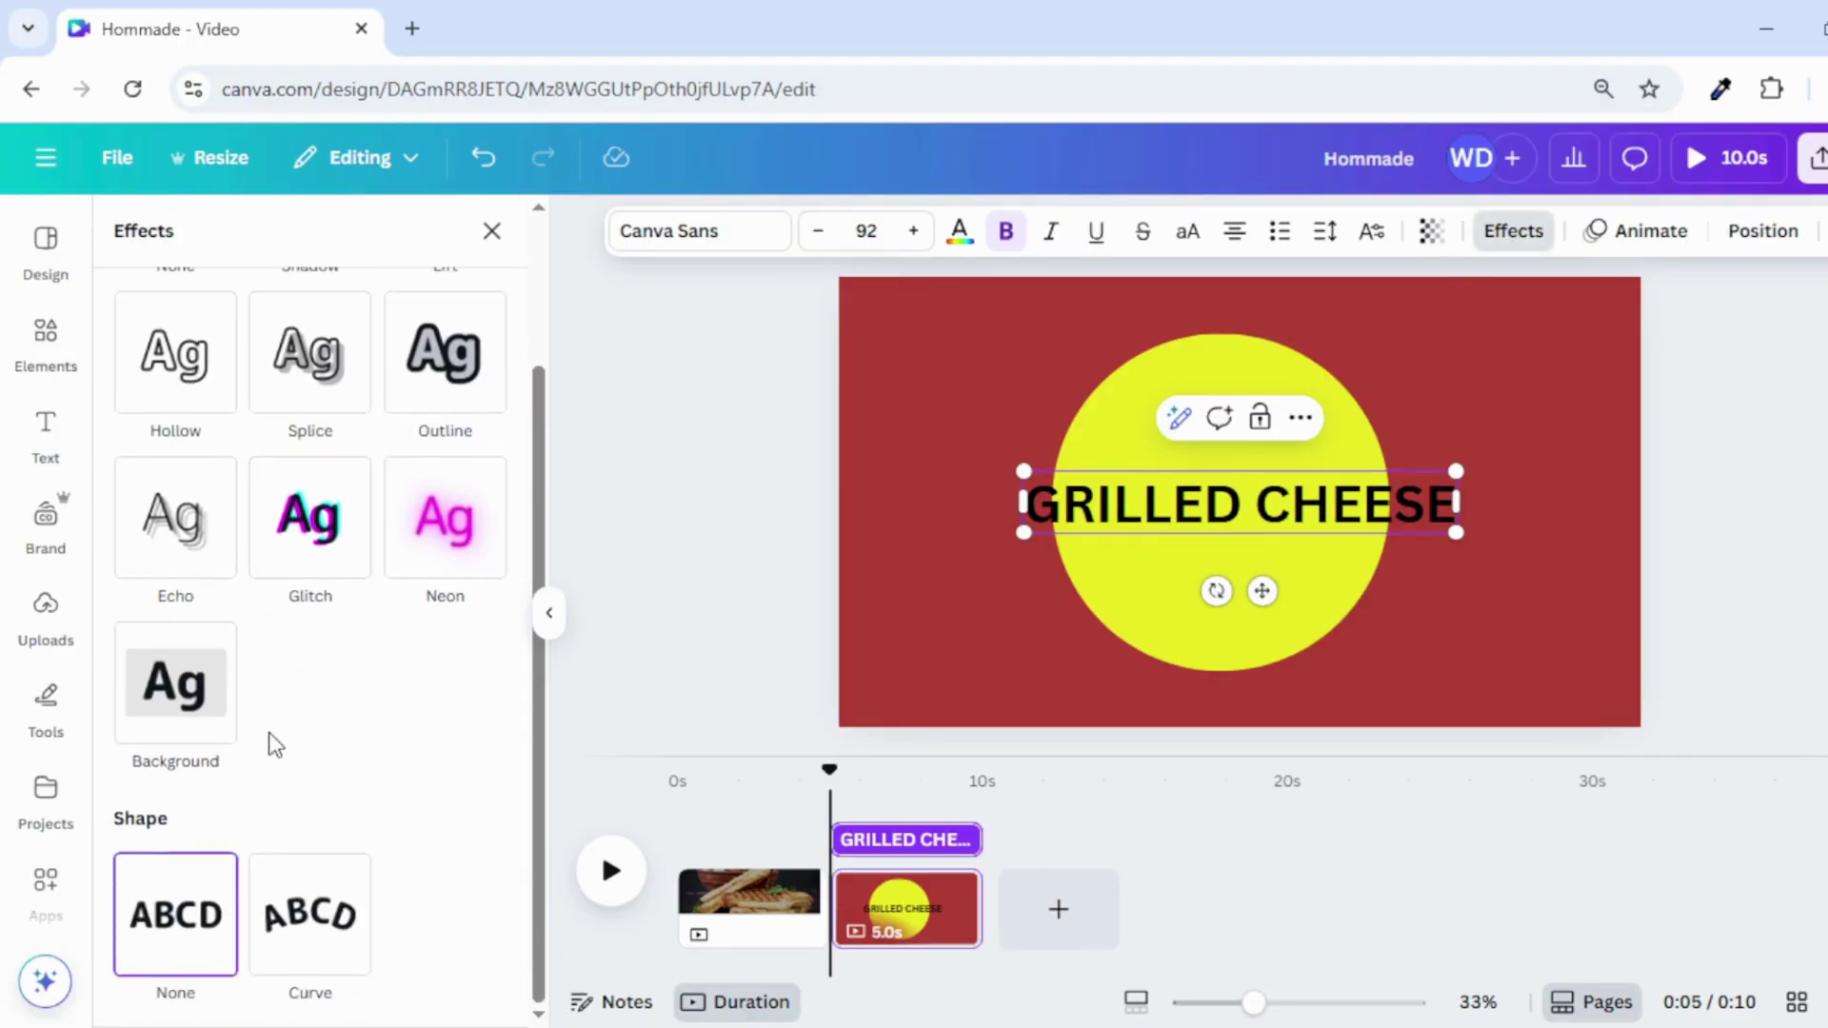
click(345, 900)
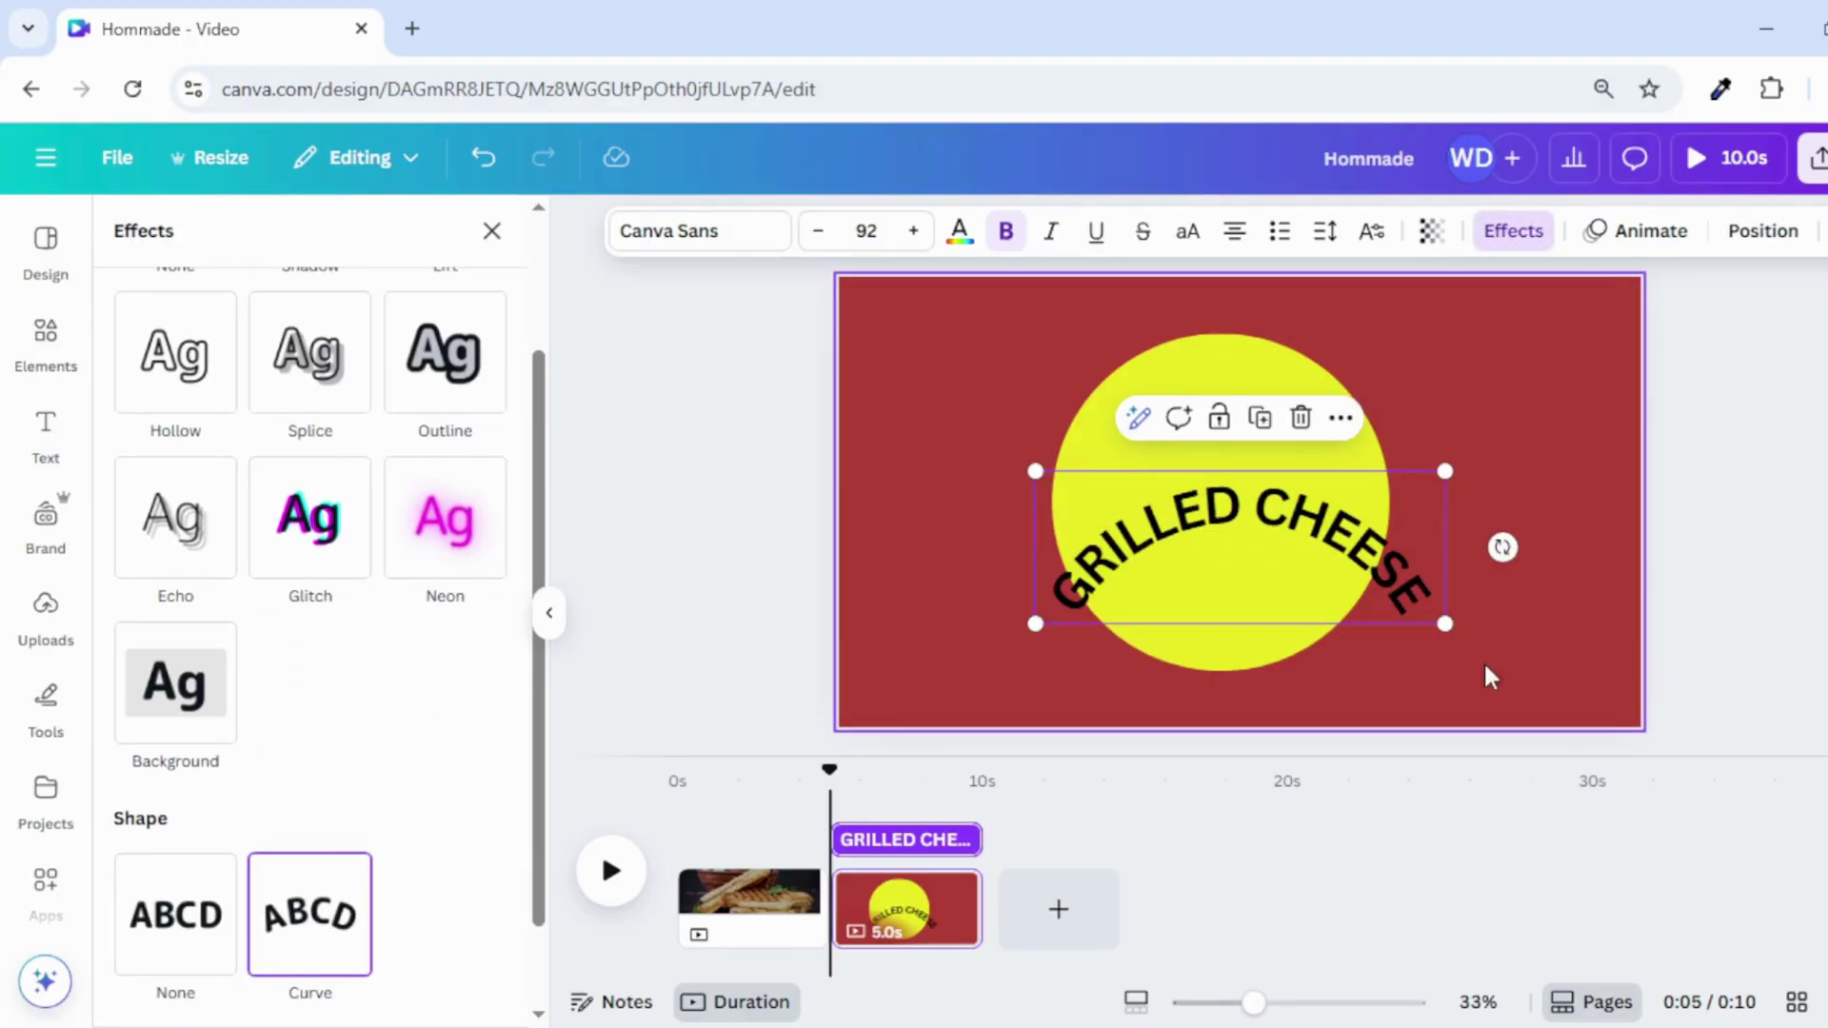
Color the curved "GRILLED CHEESE" text white and move it onto the circle's upper edge
click(728, 243)
click(960, 231)
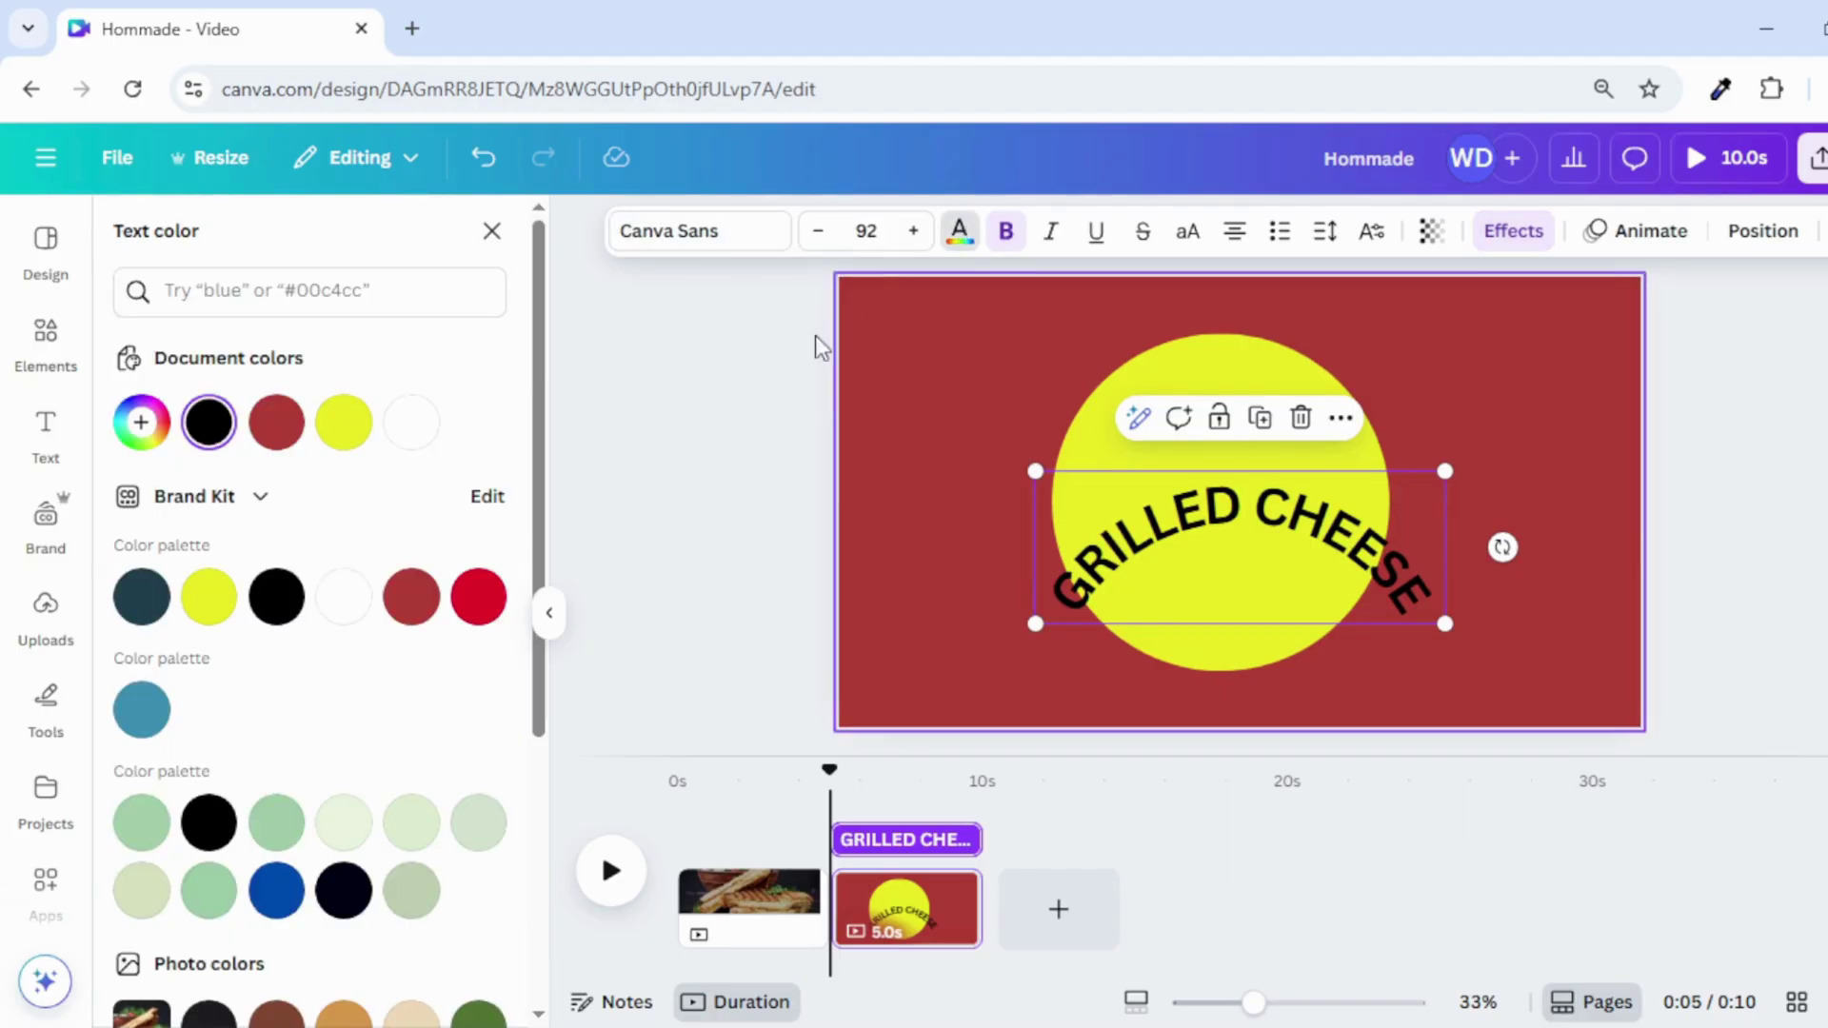
click(425, 445)
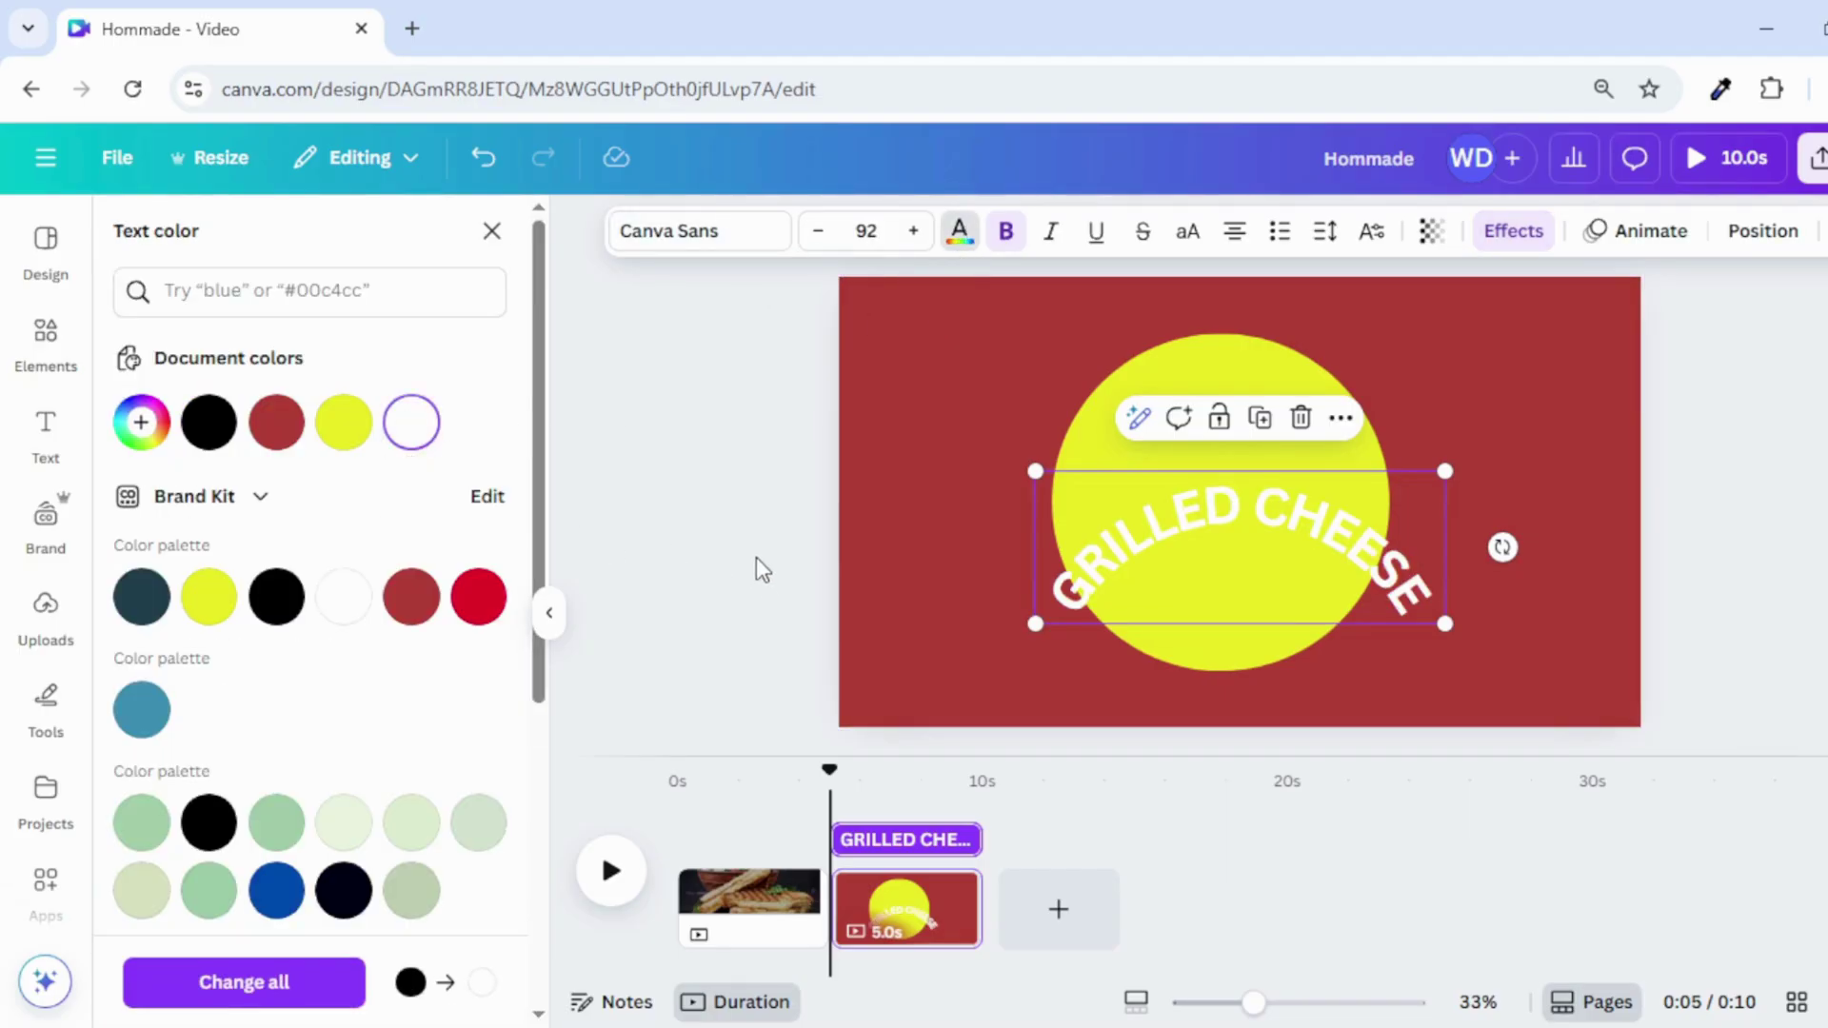
click(1314, 554)
drag(1293, 567, 1269, 392)
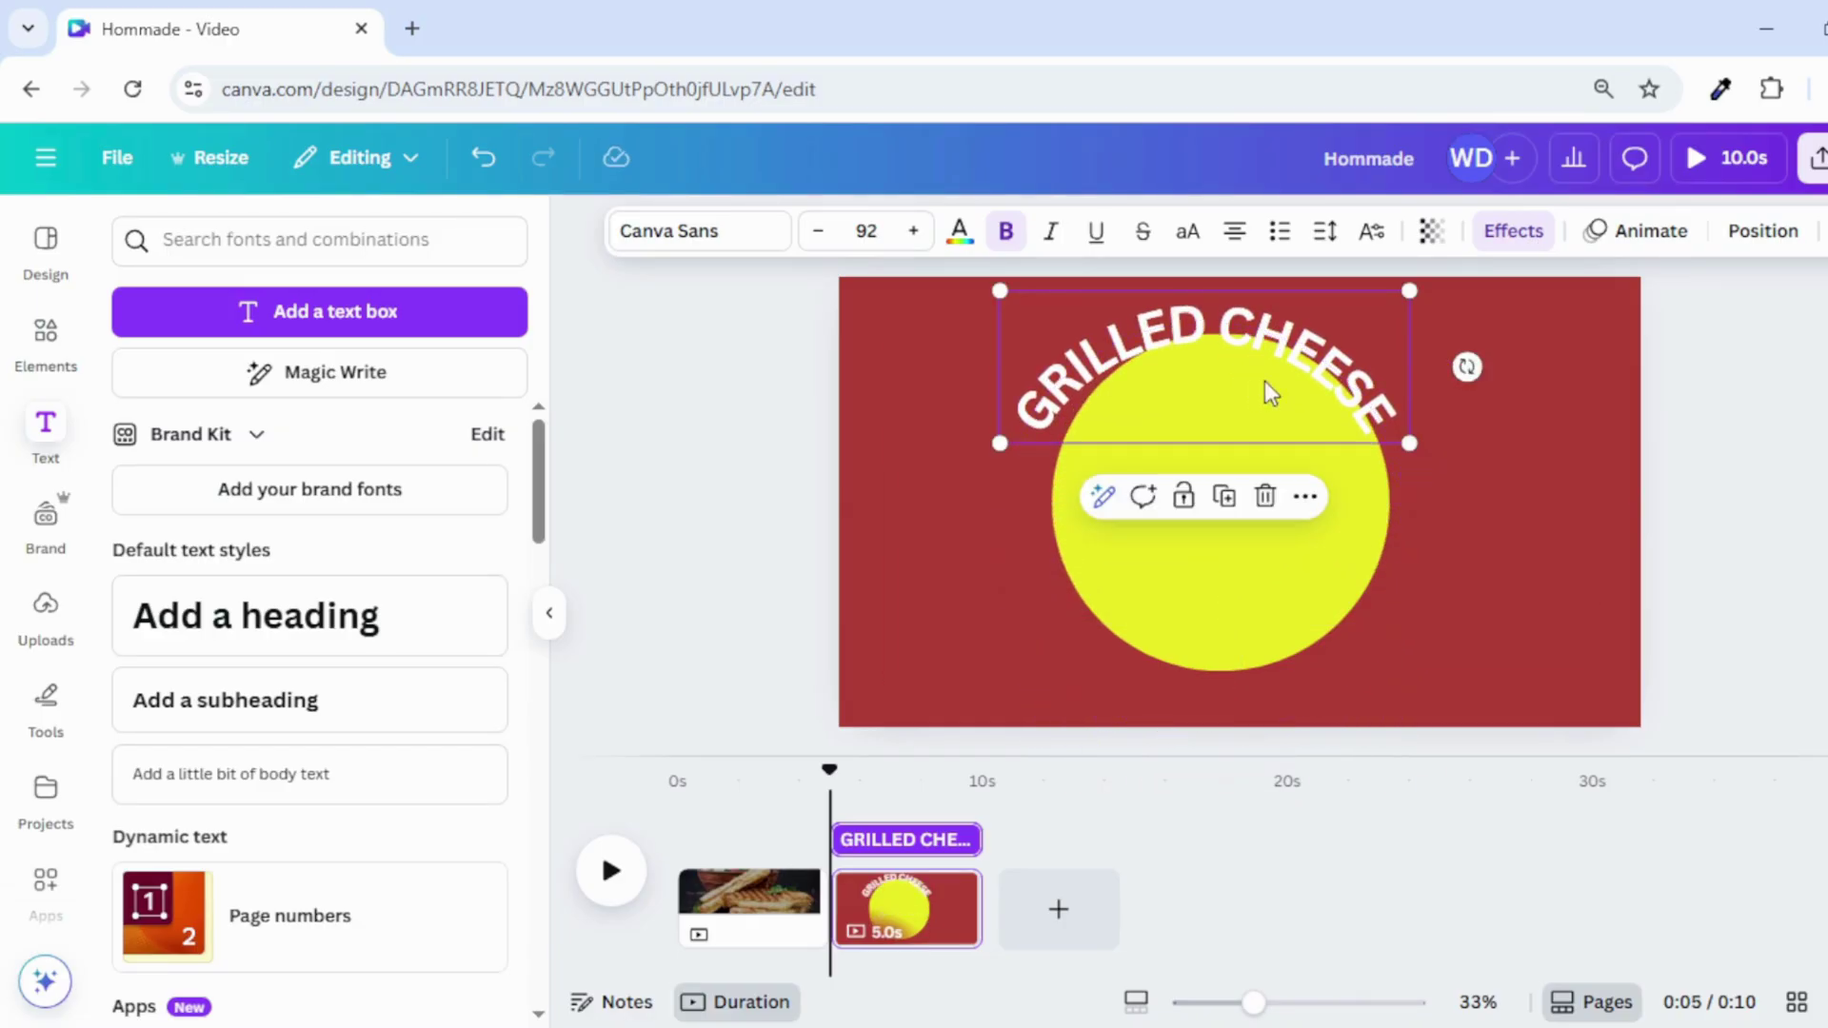
Set the "GRILLED CHEESE" curve amount to 67 and align the text with the circle's upper arc
click(1492, 243)
scroll(359, 748, down, 3)
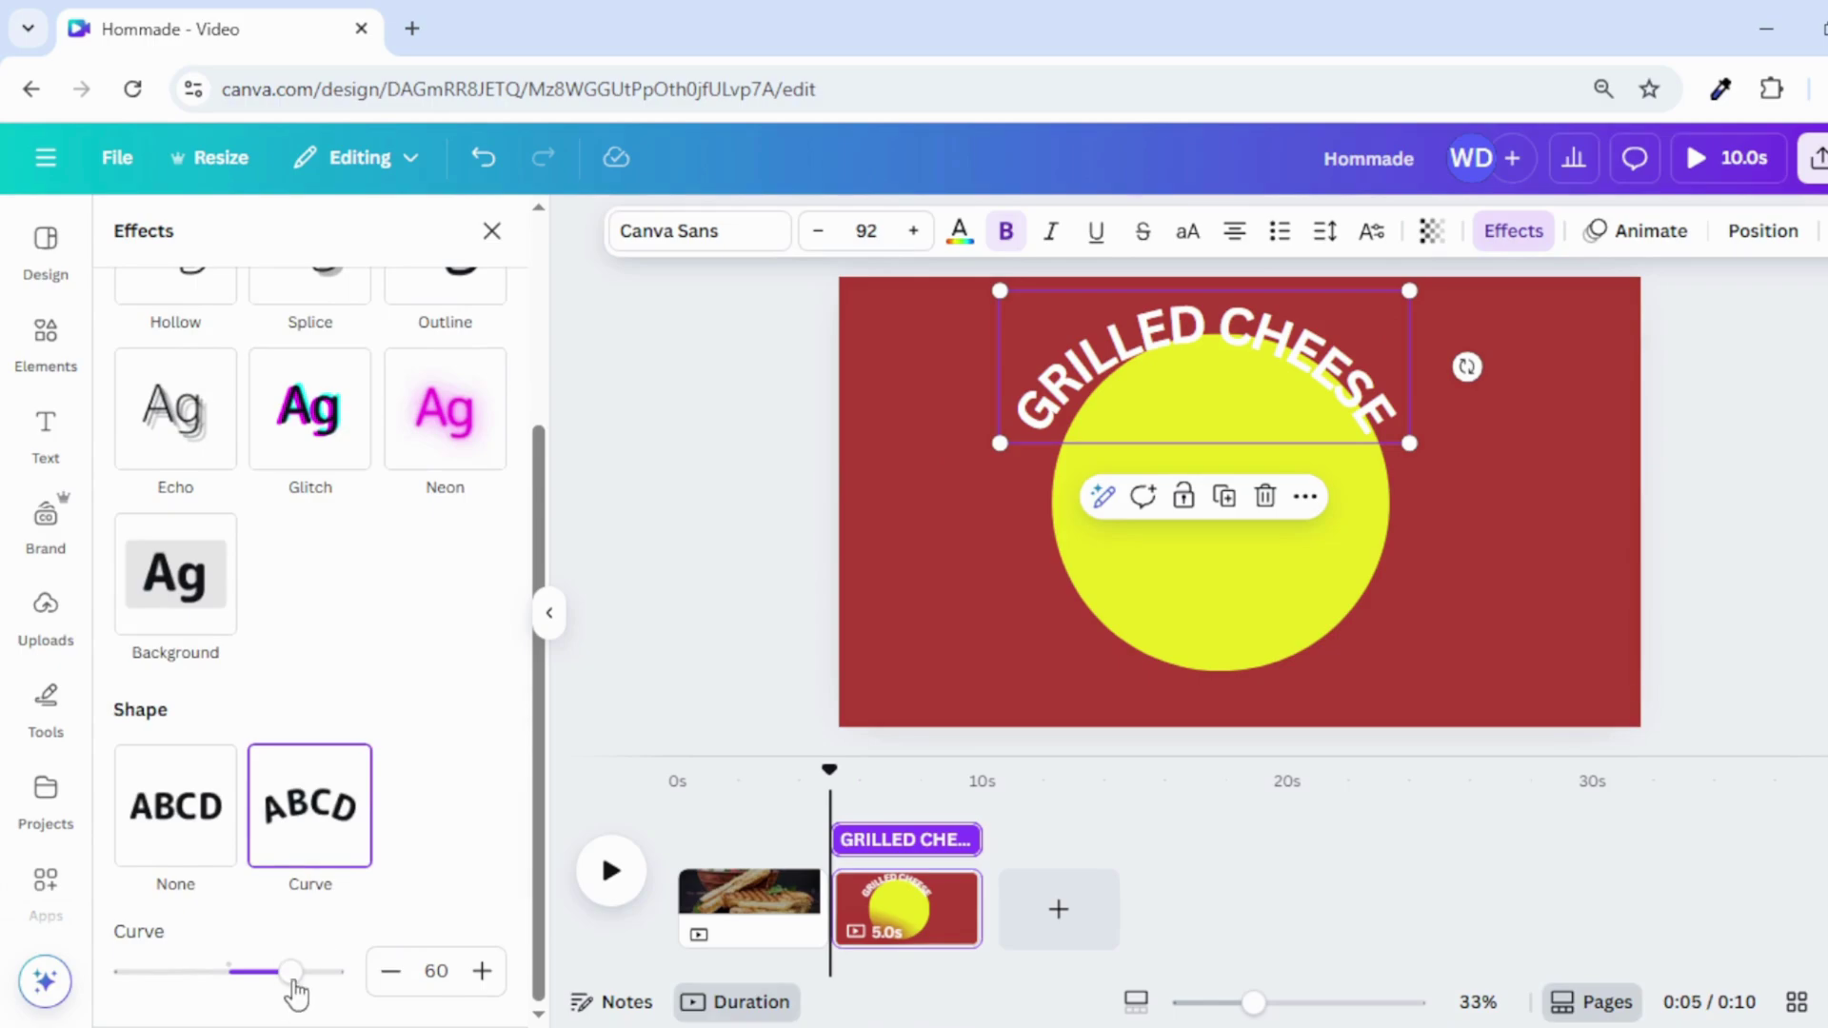
drag(294, 982, 300, 982)
click(1100, 419)
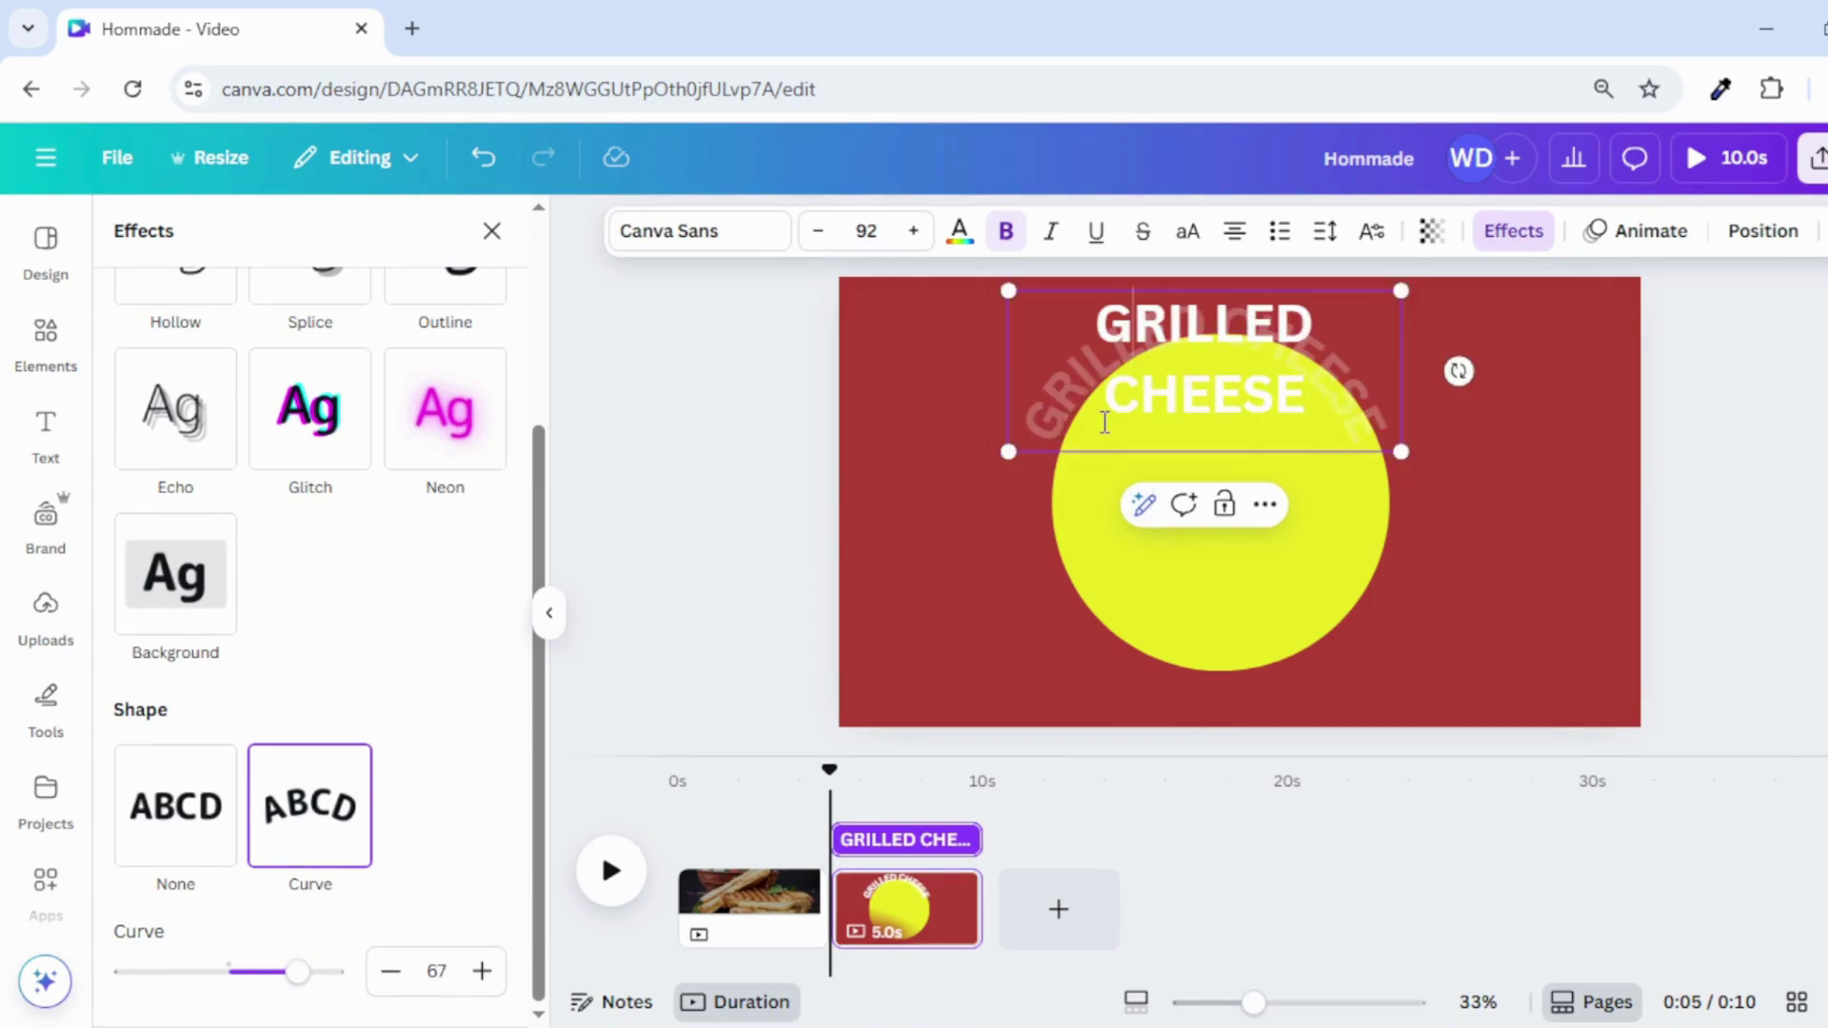
click(888, 597)
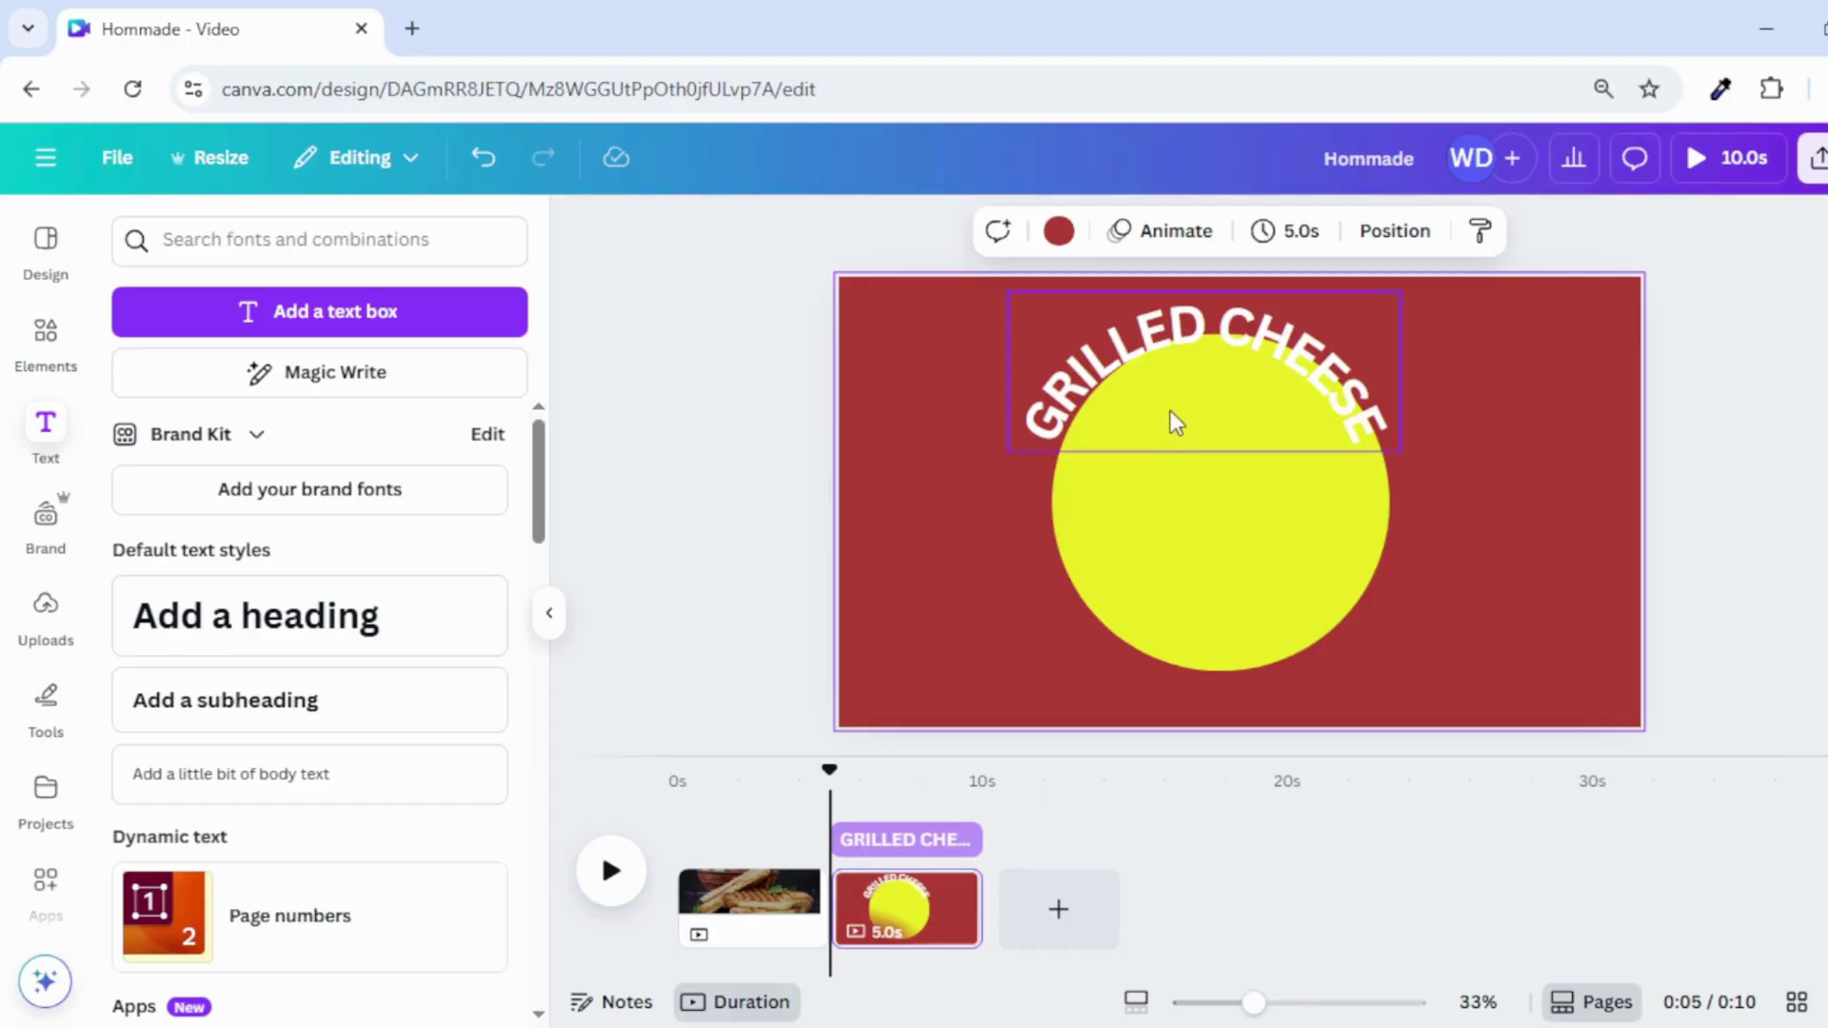
click(1180, 379)
drag(1180, 379, 1185, 386)
Apply the Lift effect to the "GRILLED CHEESE" text with intensity 100
click(1264, 349)
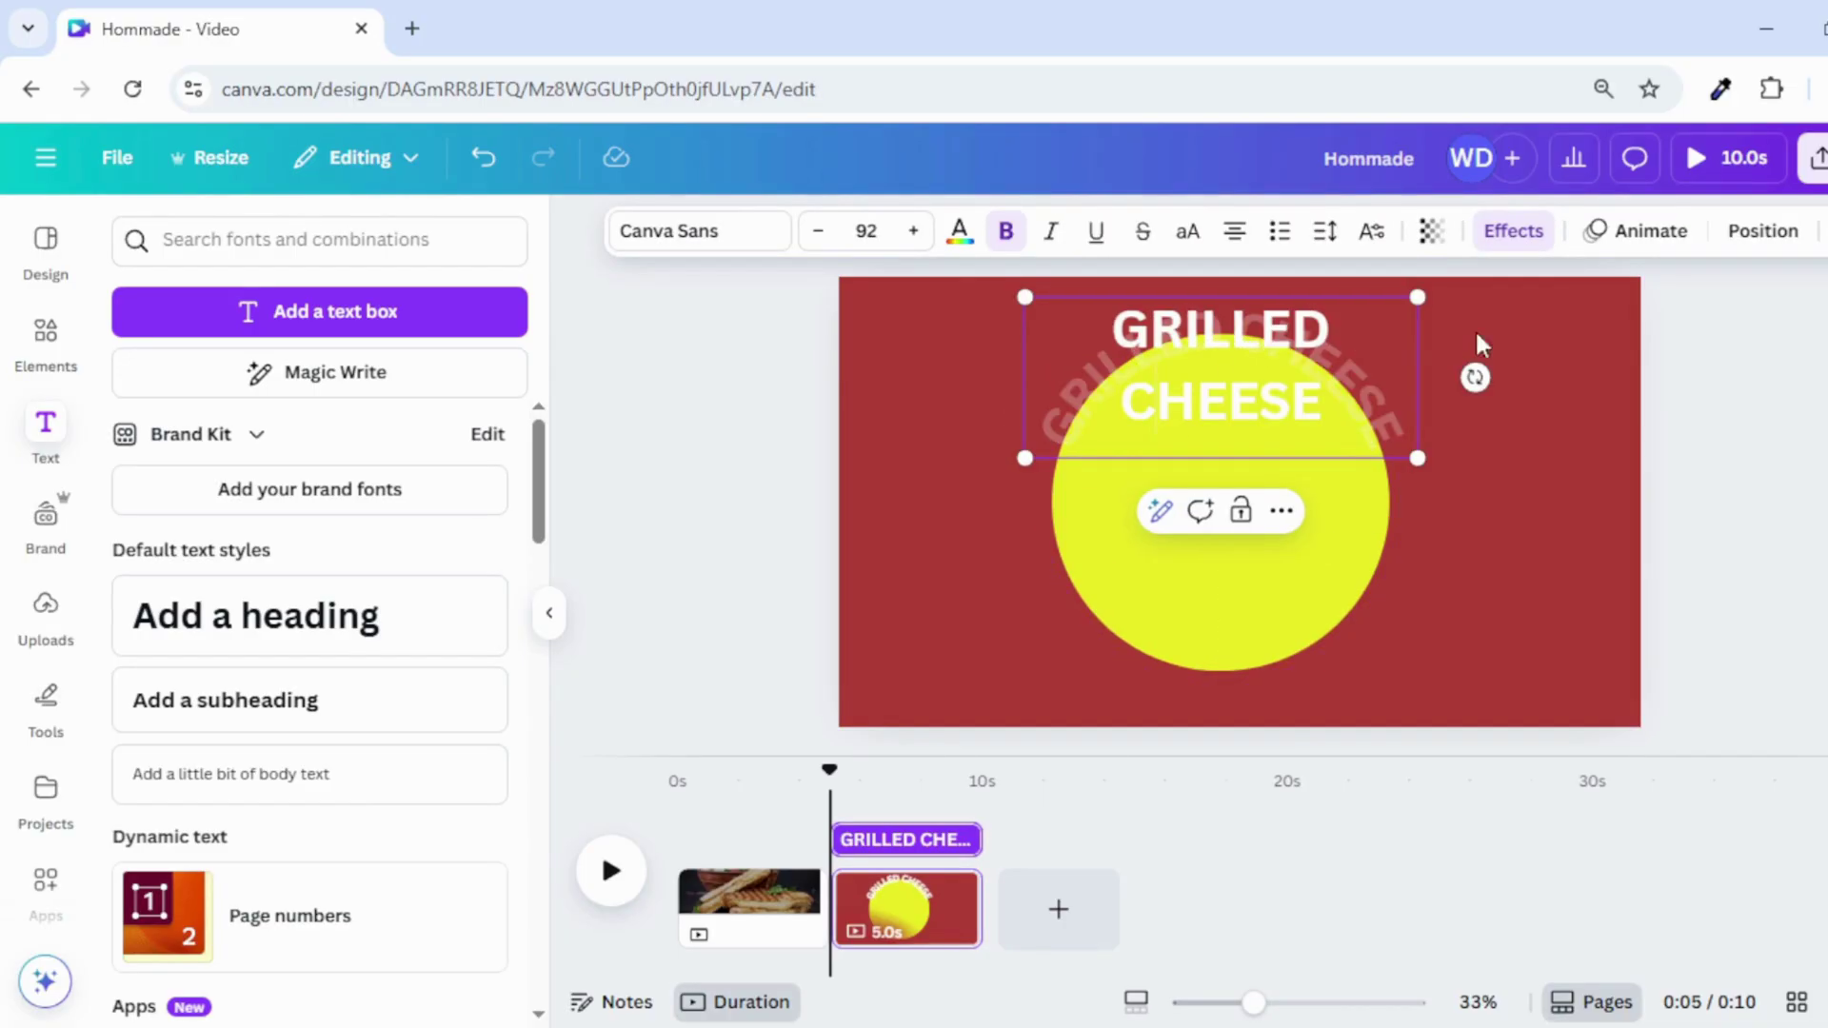
click(1504, 245)
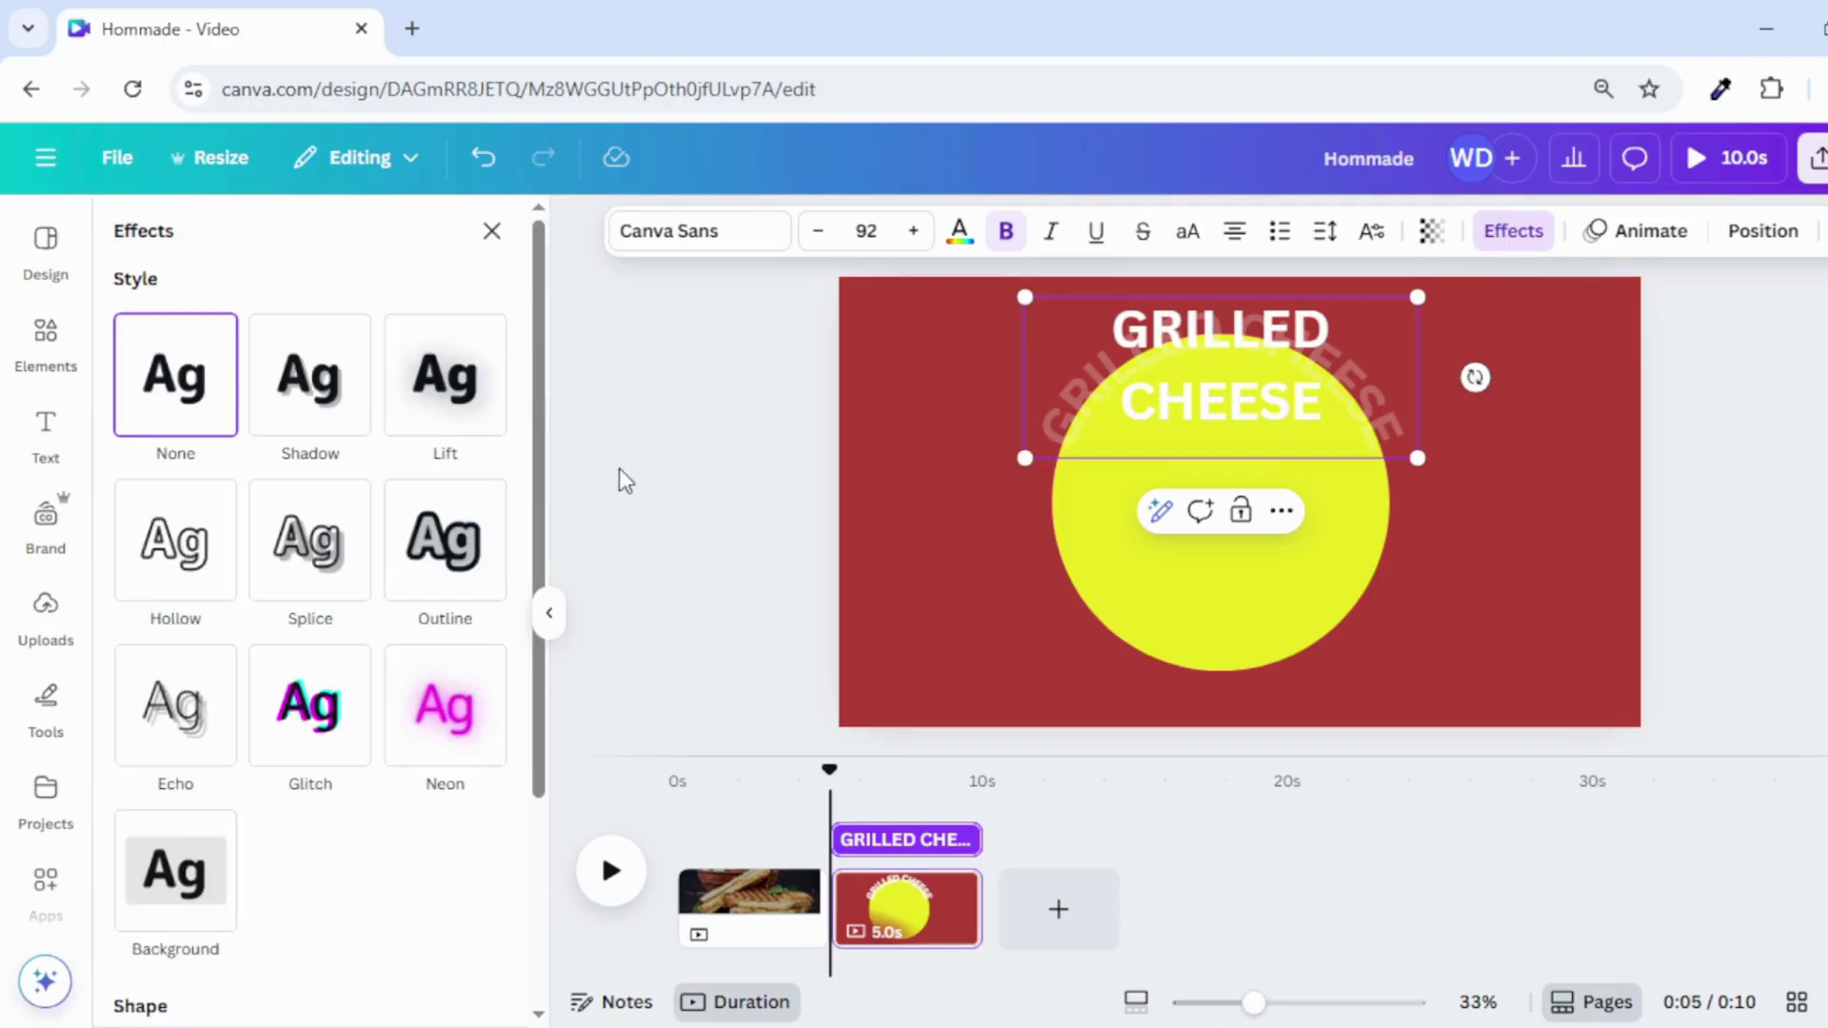
click(469, 417)
drag(229, 541, 400, 574)
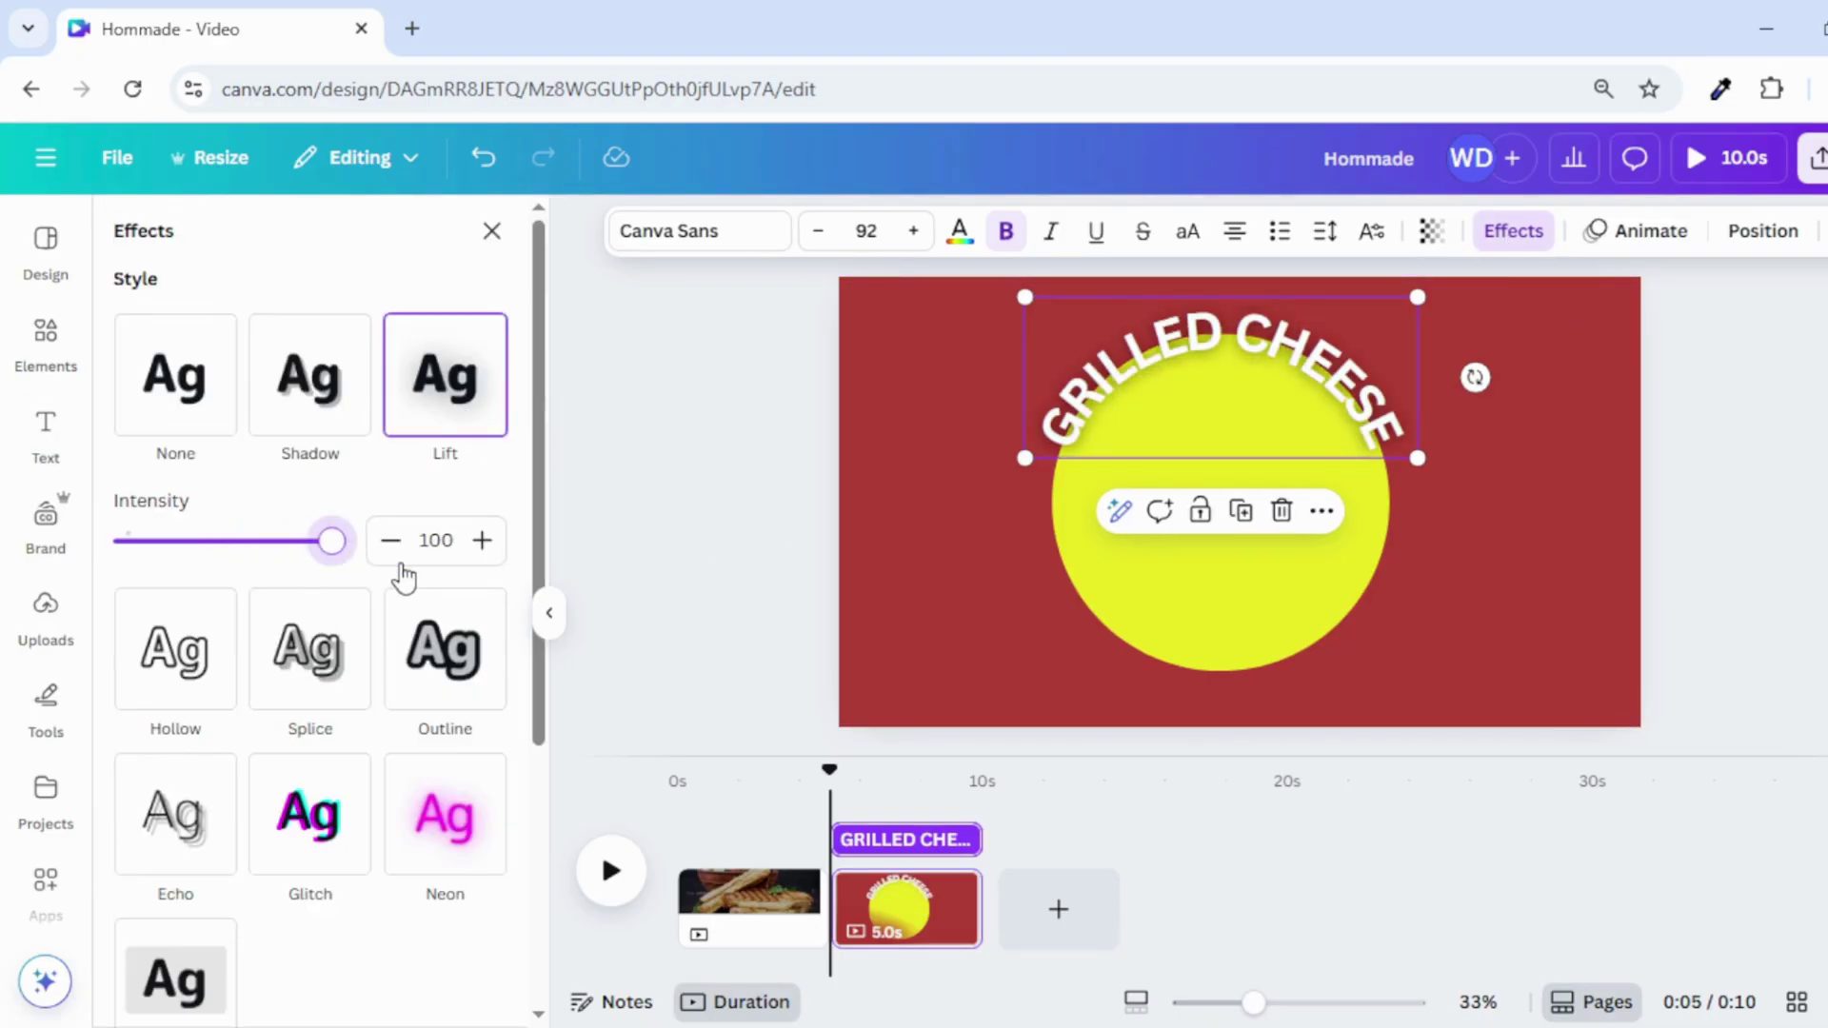
click(716, 568)
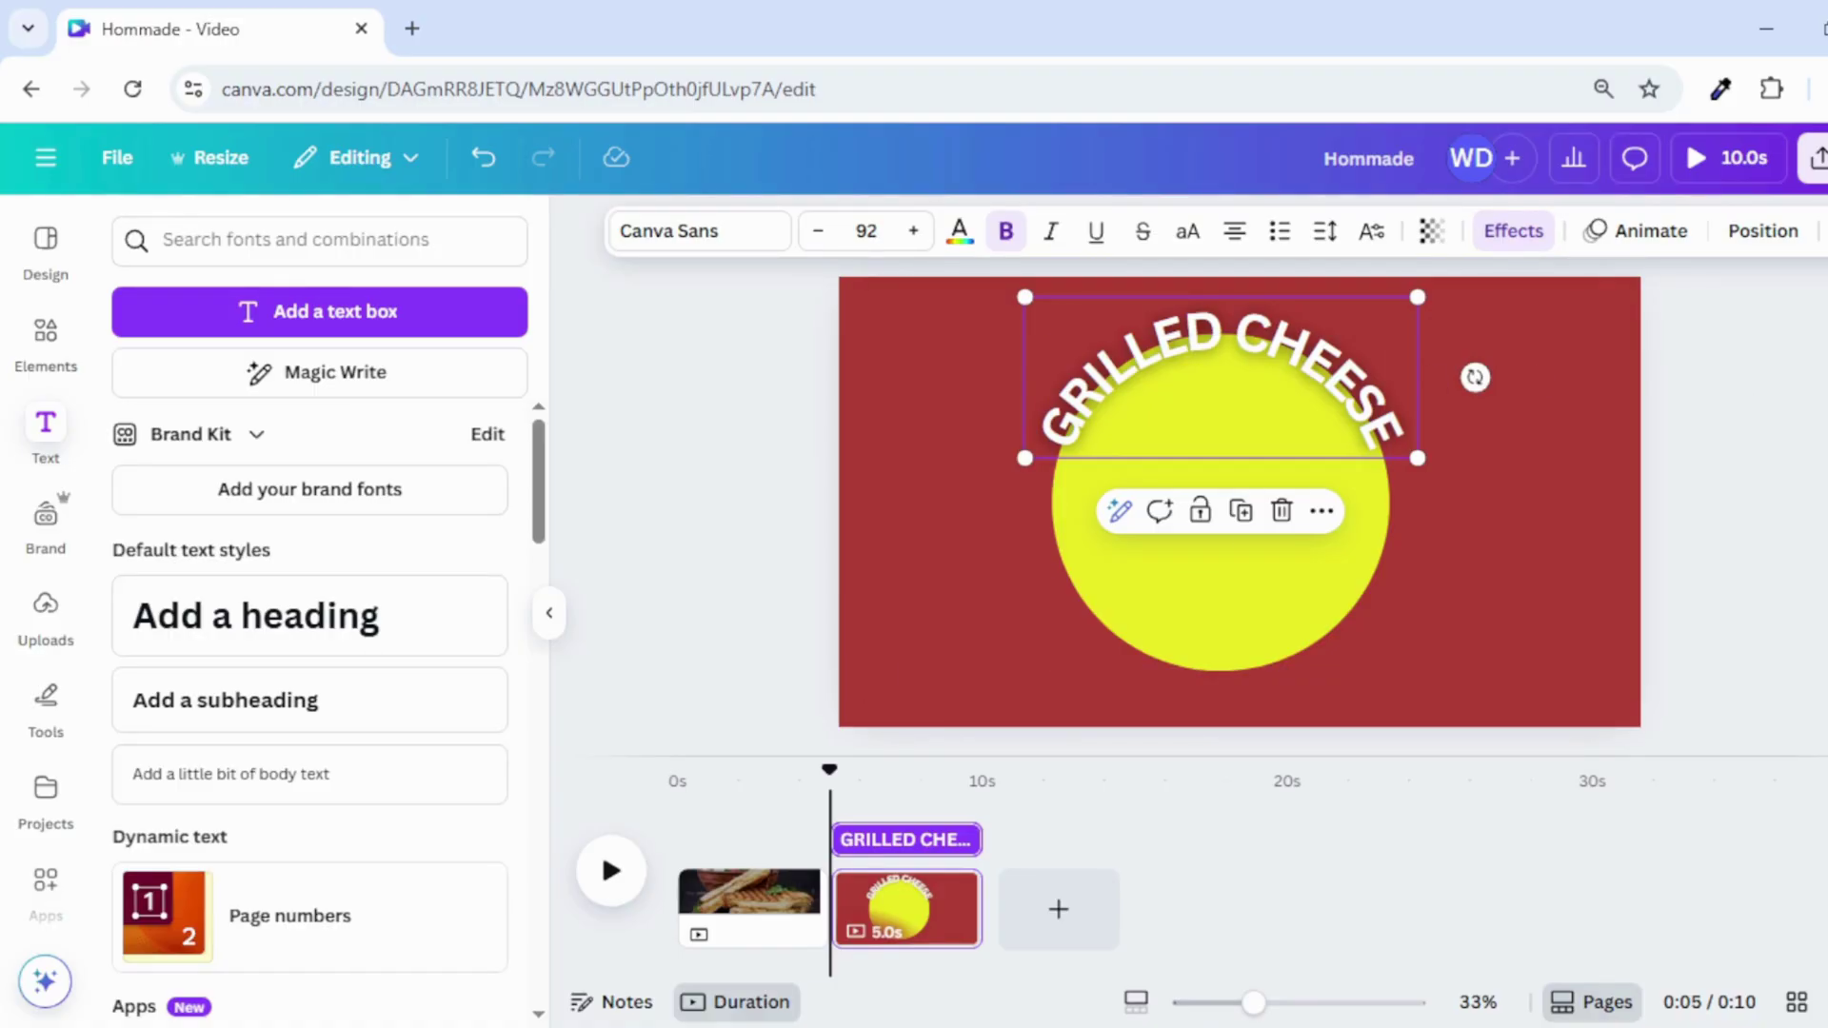
key(Escape)
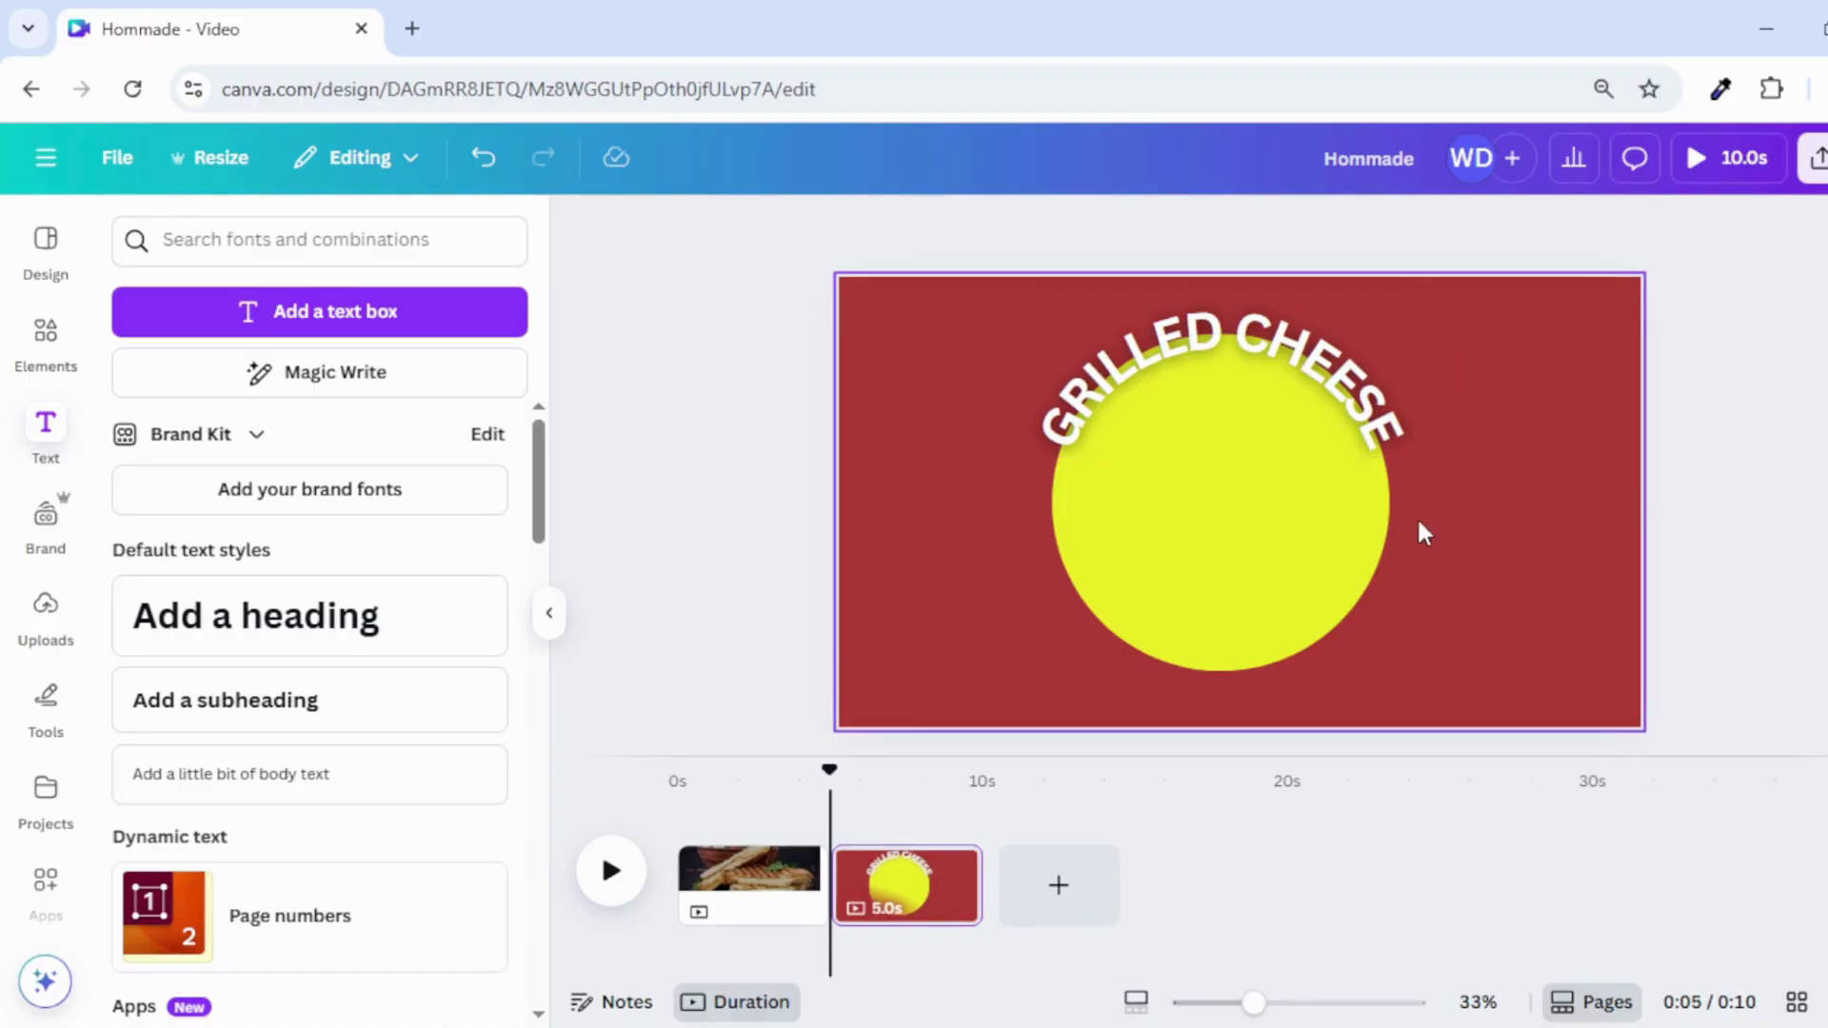
Duplicate the curved text, place the copy lower on the circle, and change its wording to "Avocado Smash"
click(1154, 438)
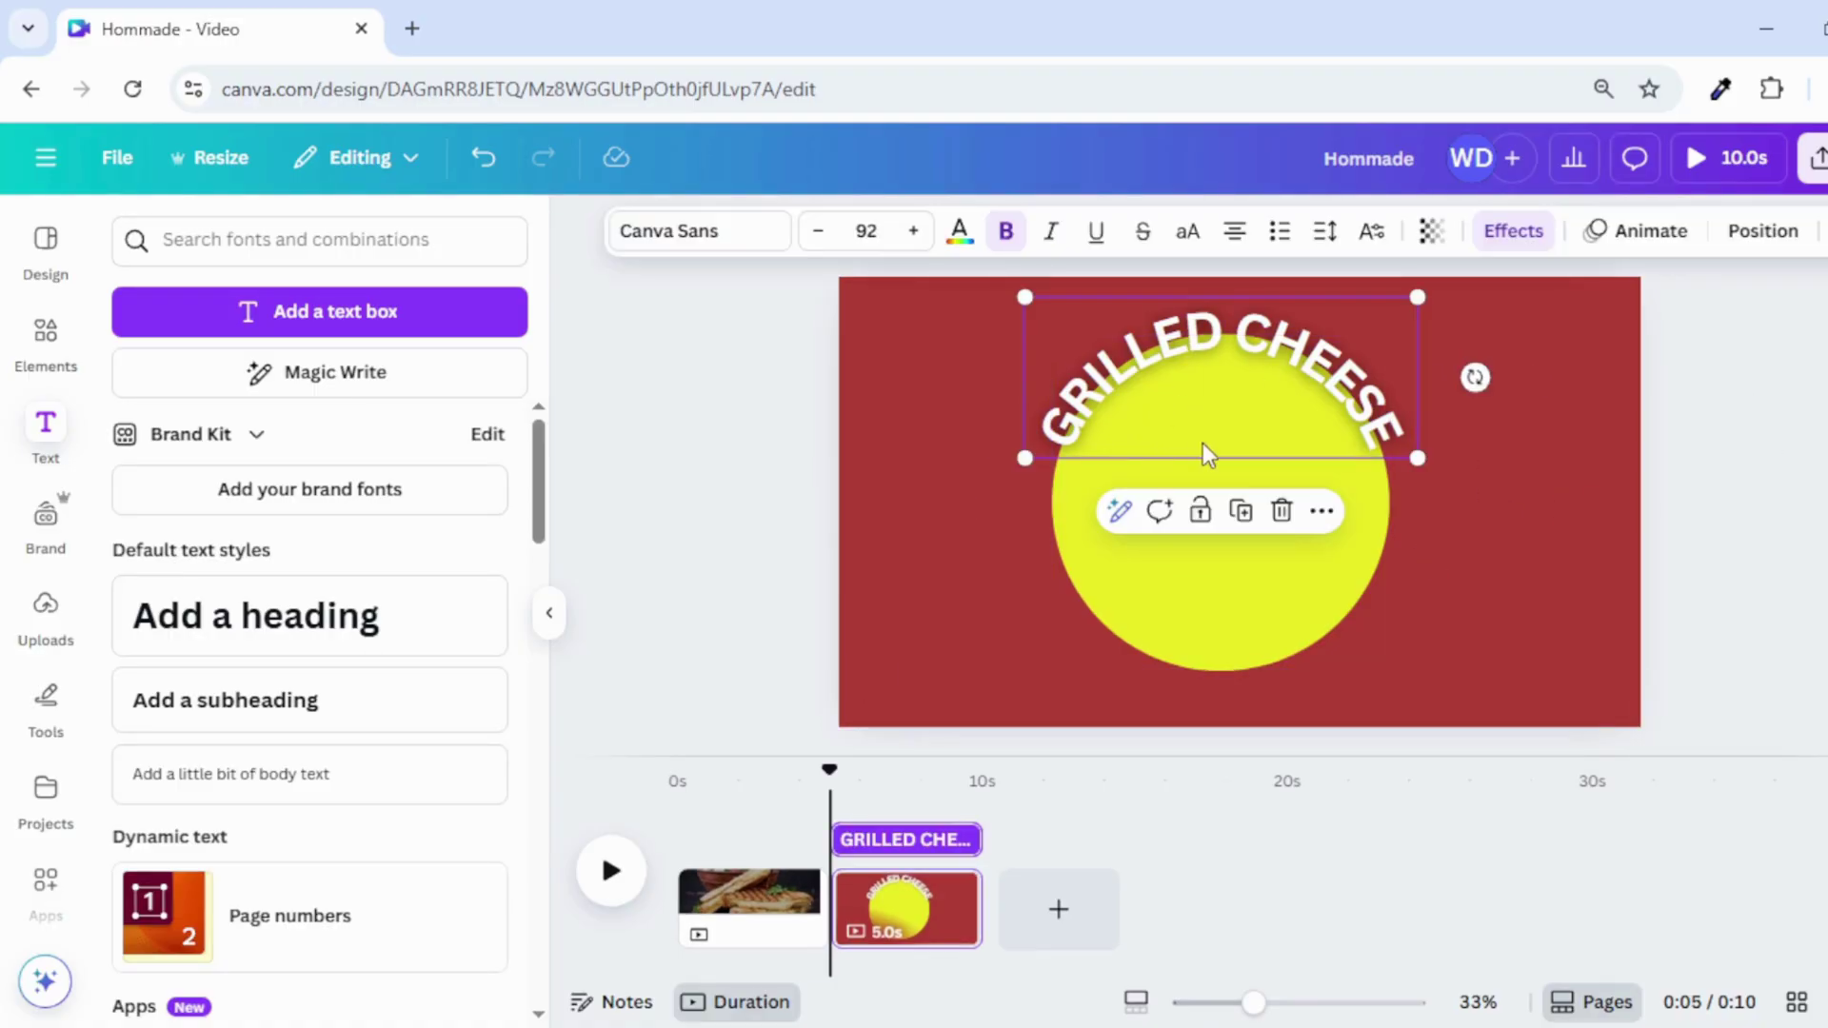
click(1242, 533)
drag(1185, 481, 1185, 628)
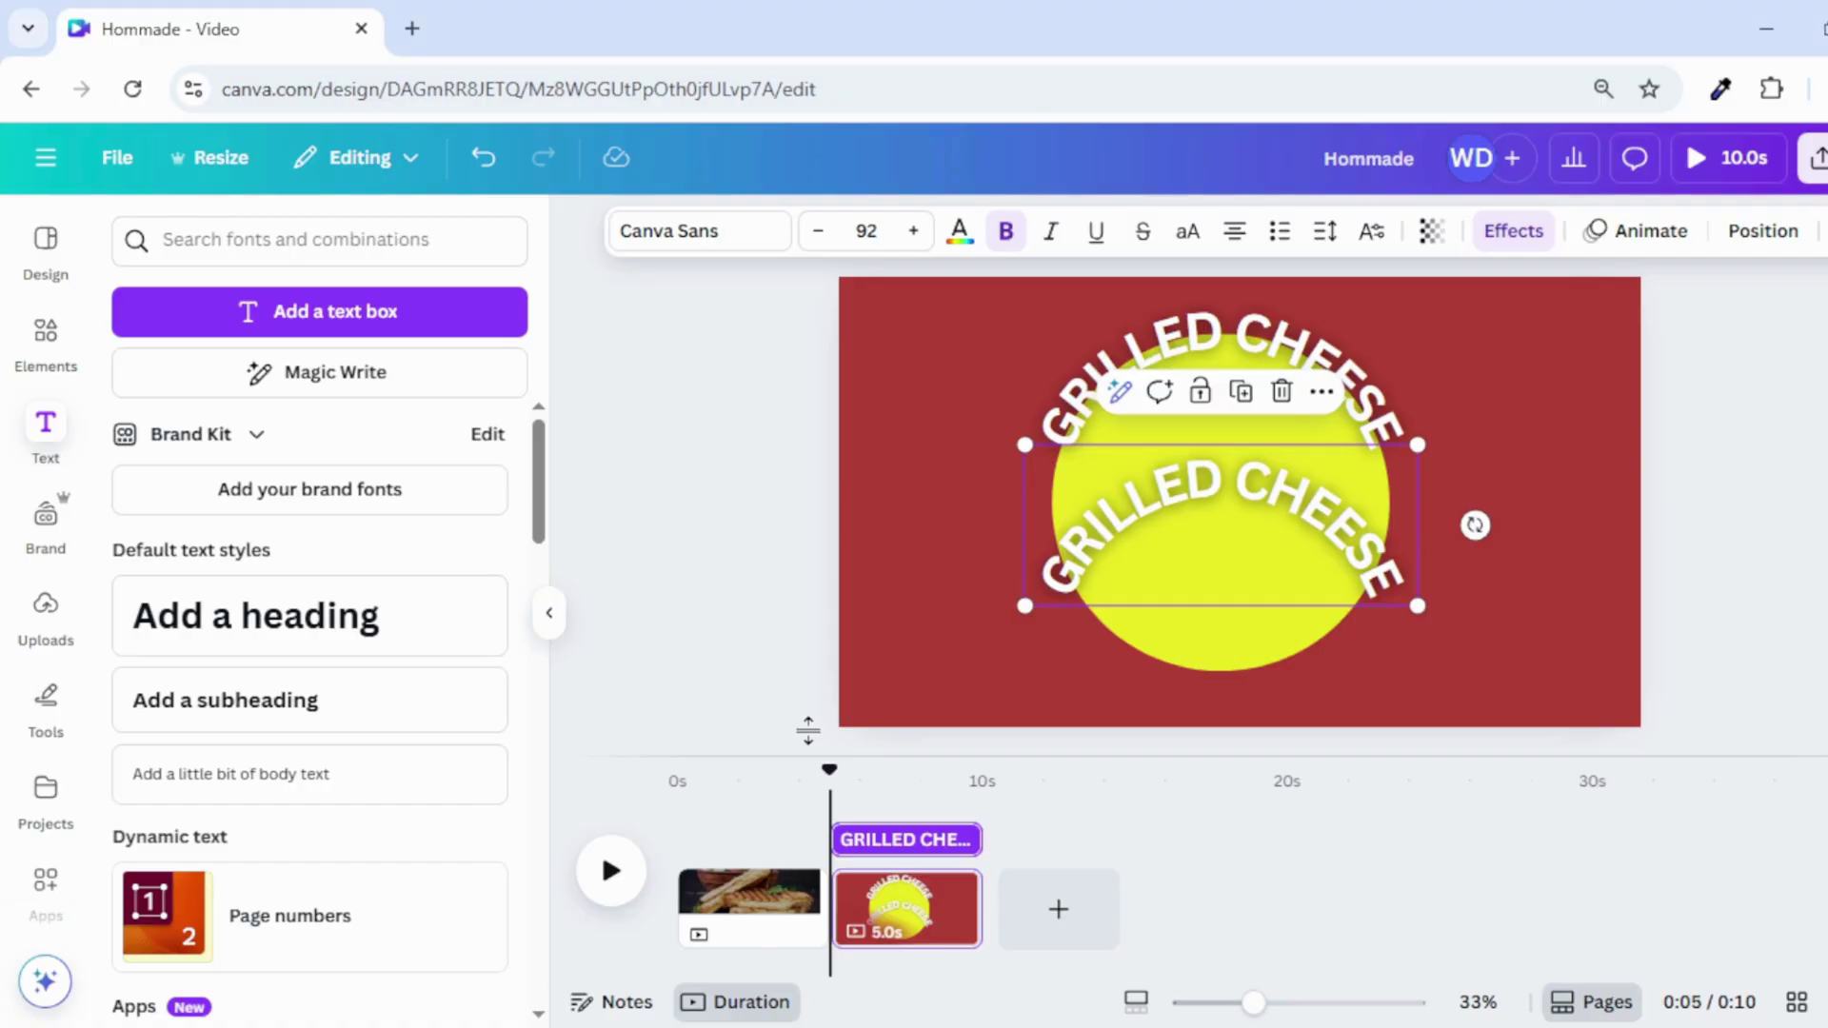
double_click(1240, 529)
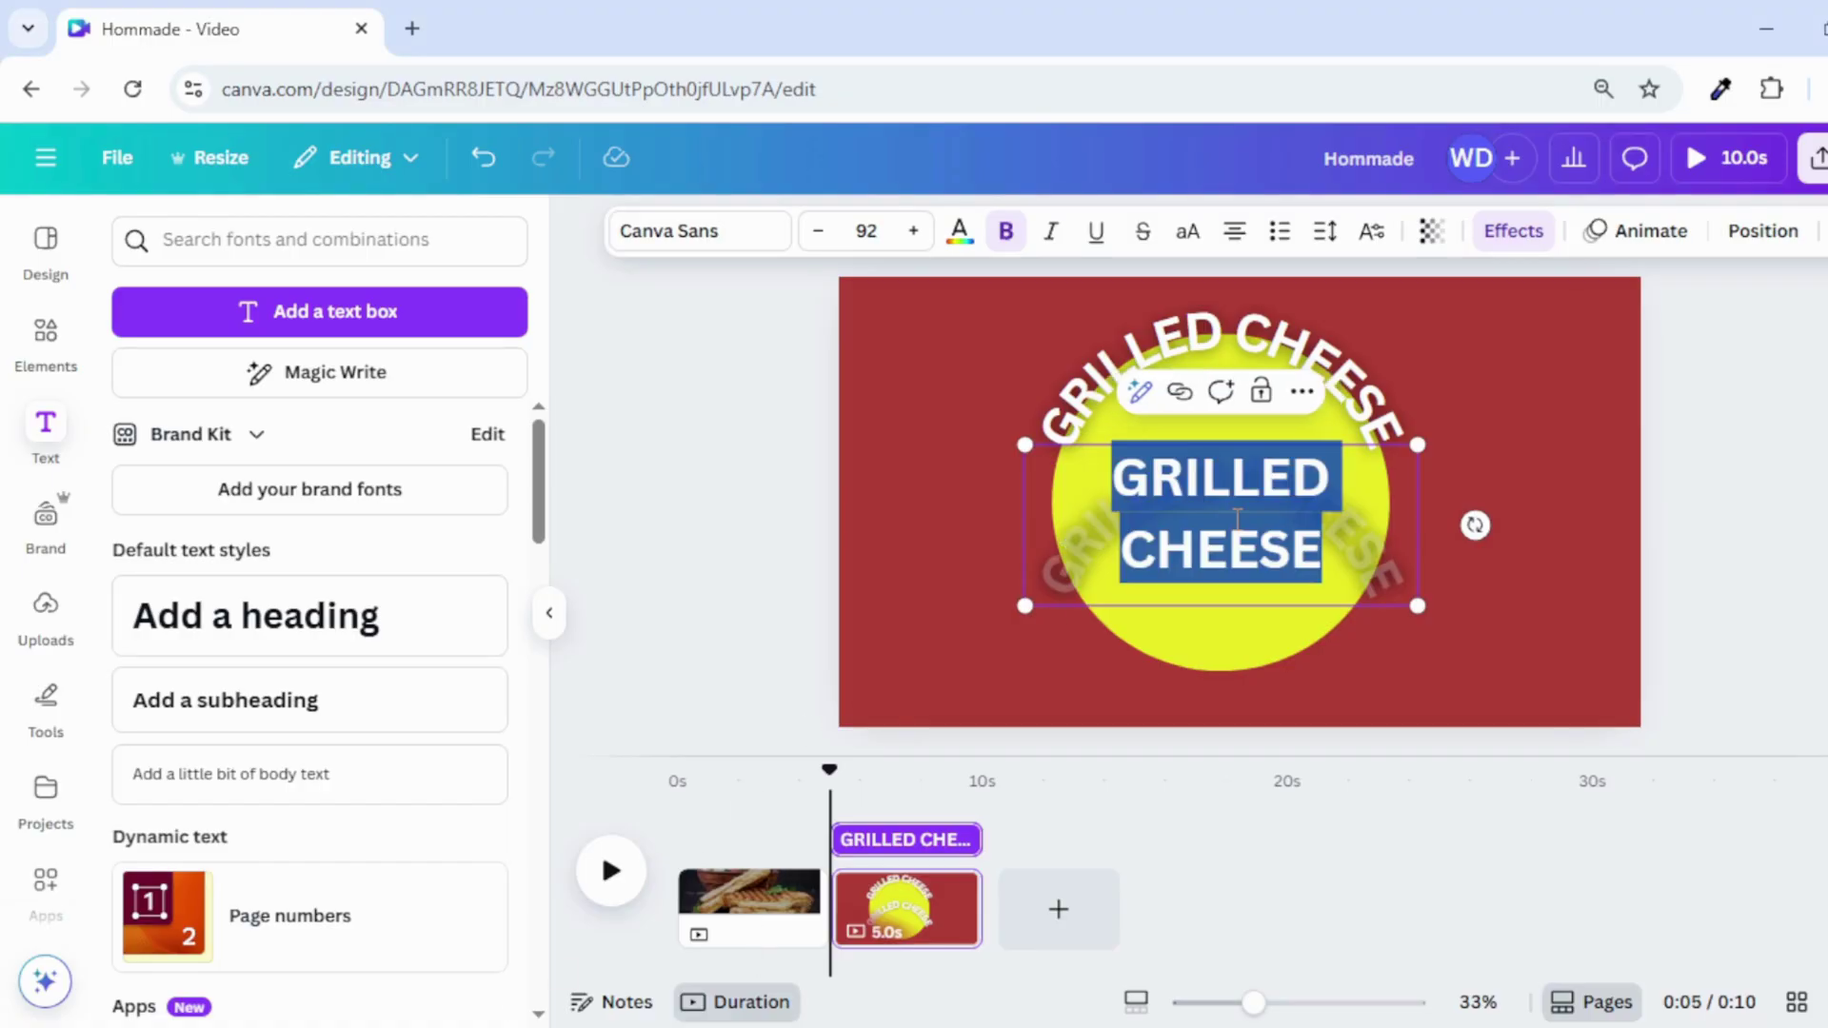
text(Avocado Smash)
click(1744, 512)
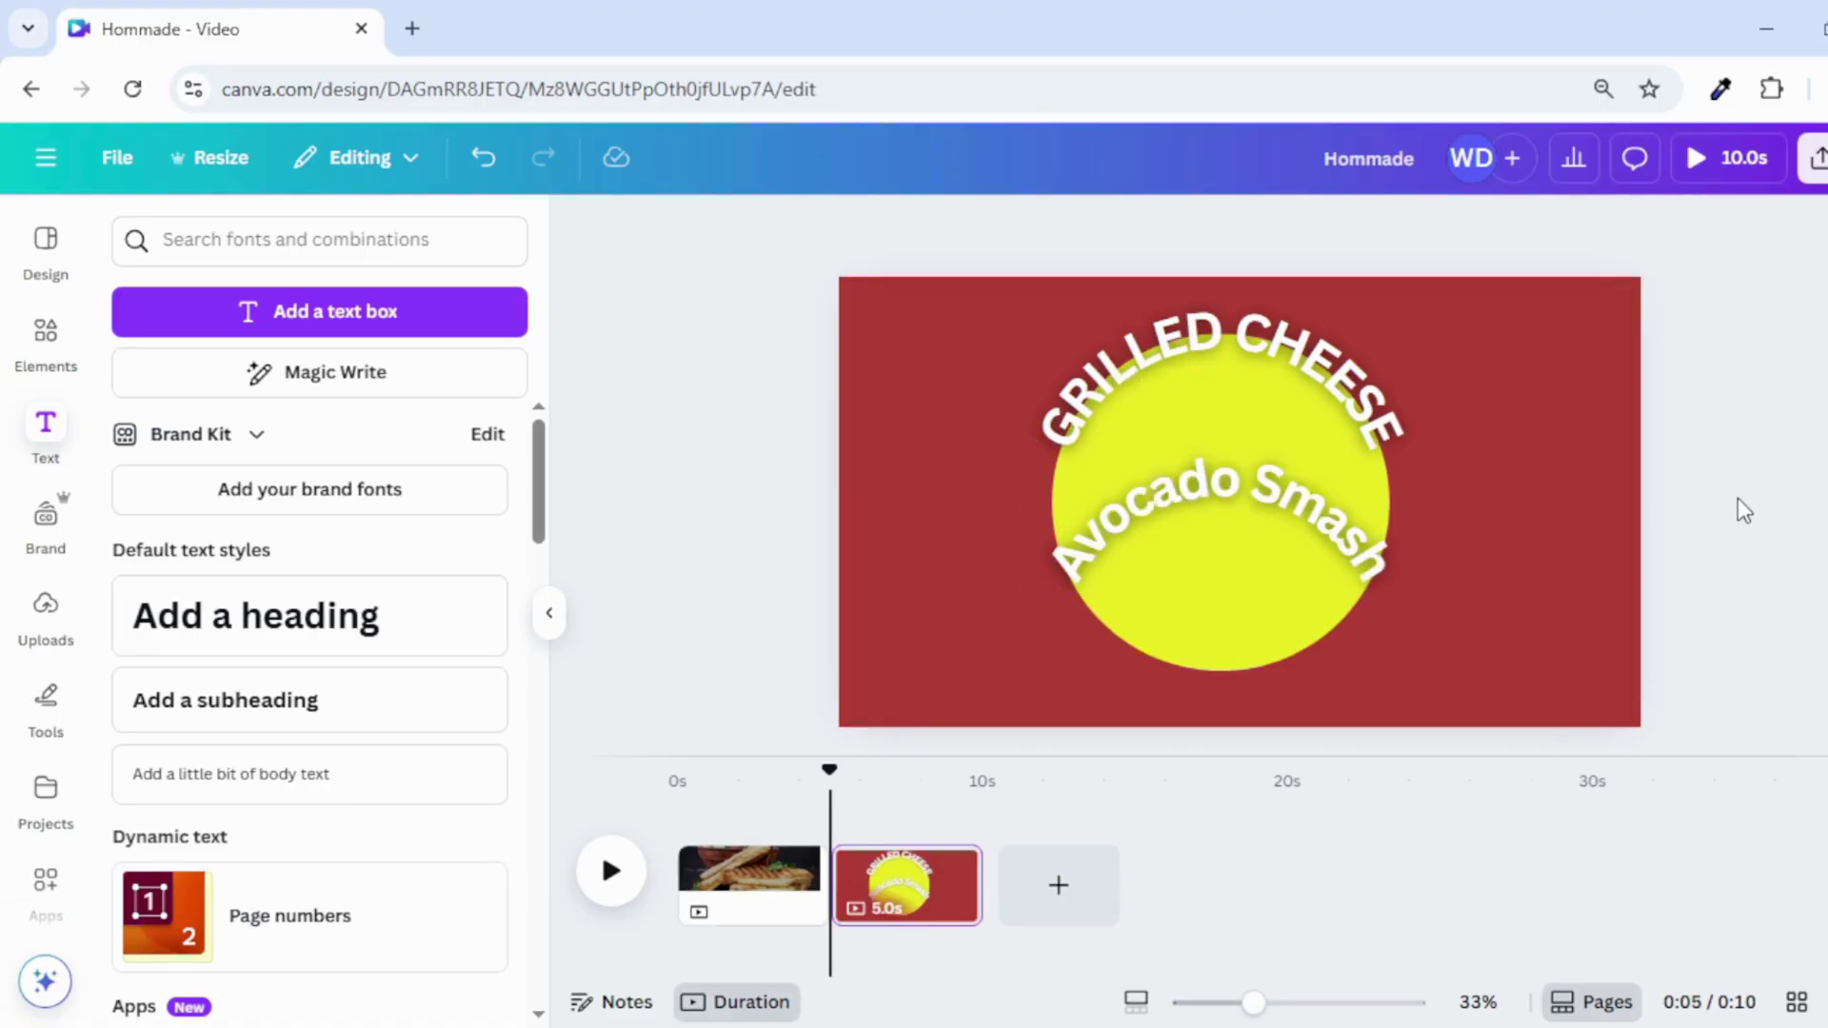
Turn the "Avocado Smash" text upside down and fit it along the circle's lower edge
click(1203, 586)
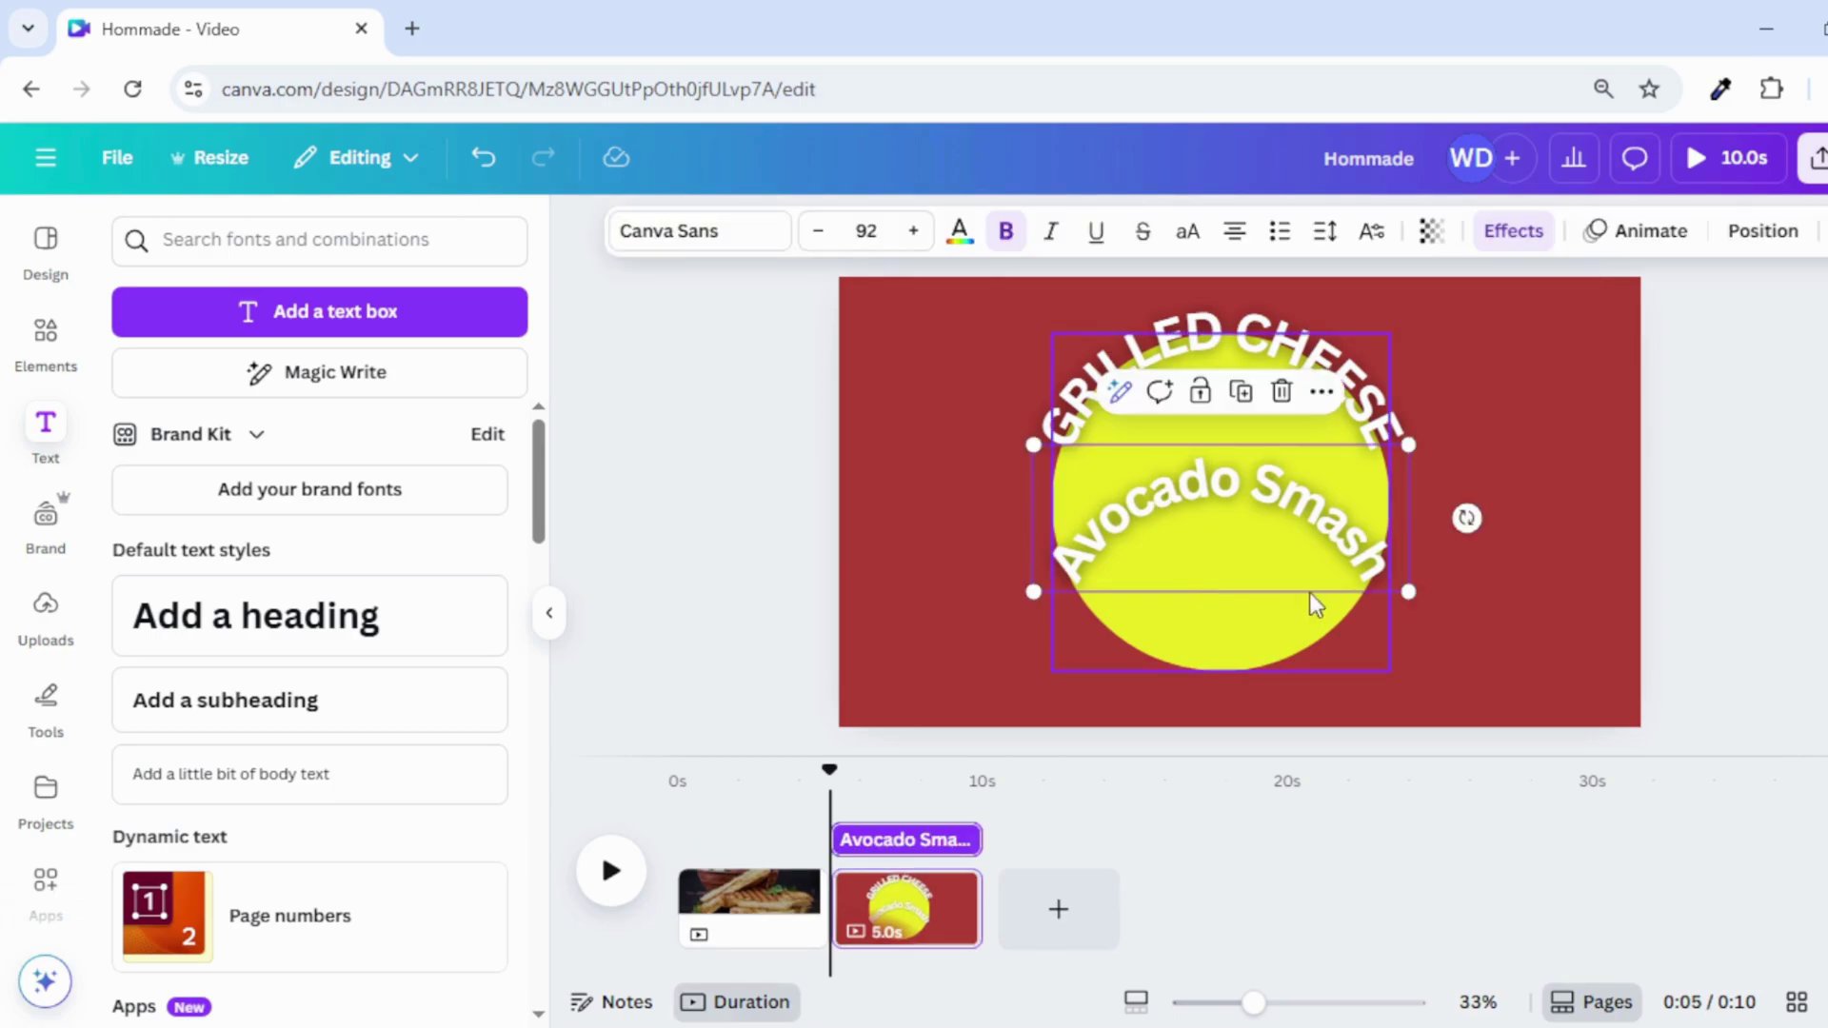
drag(1466, 519, 900, 523)
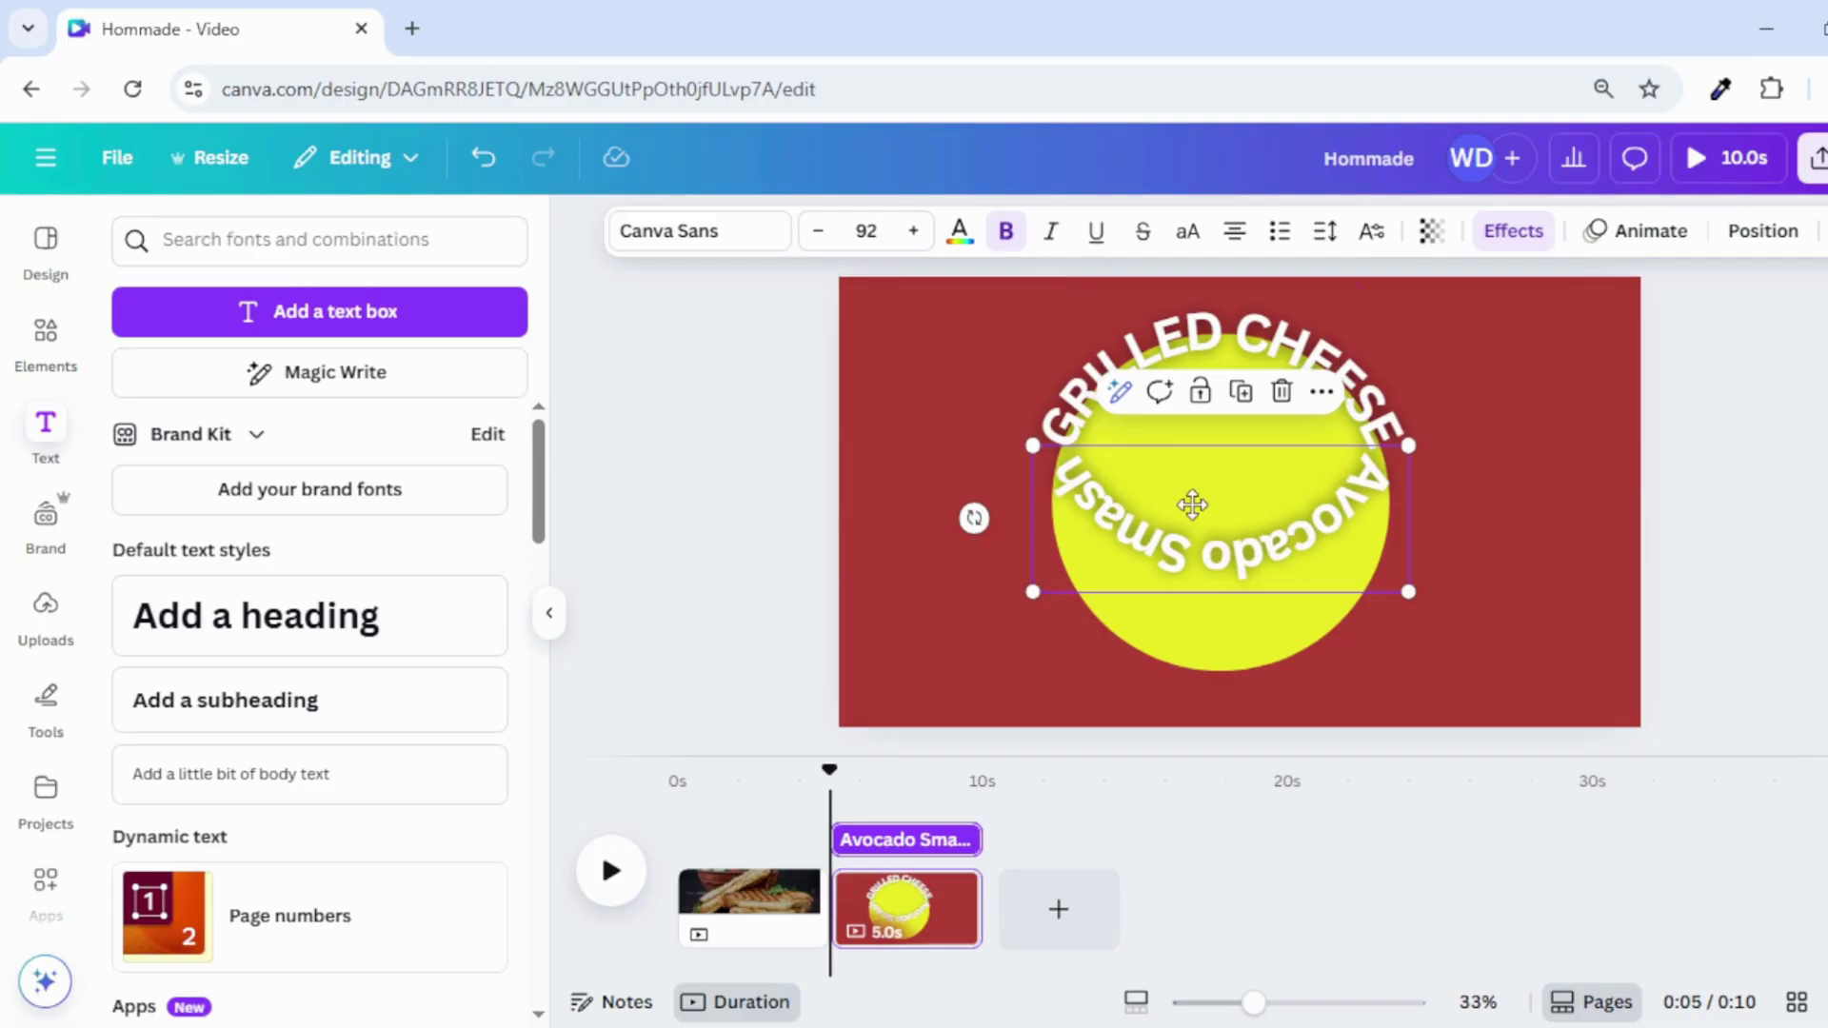
drag(1195, 495, 1197, 598)
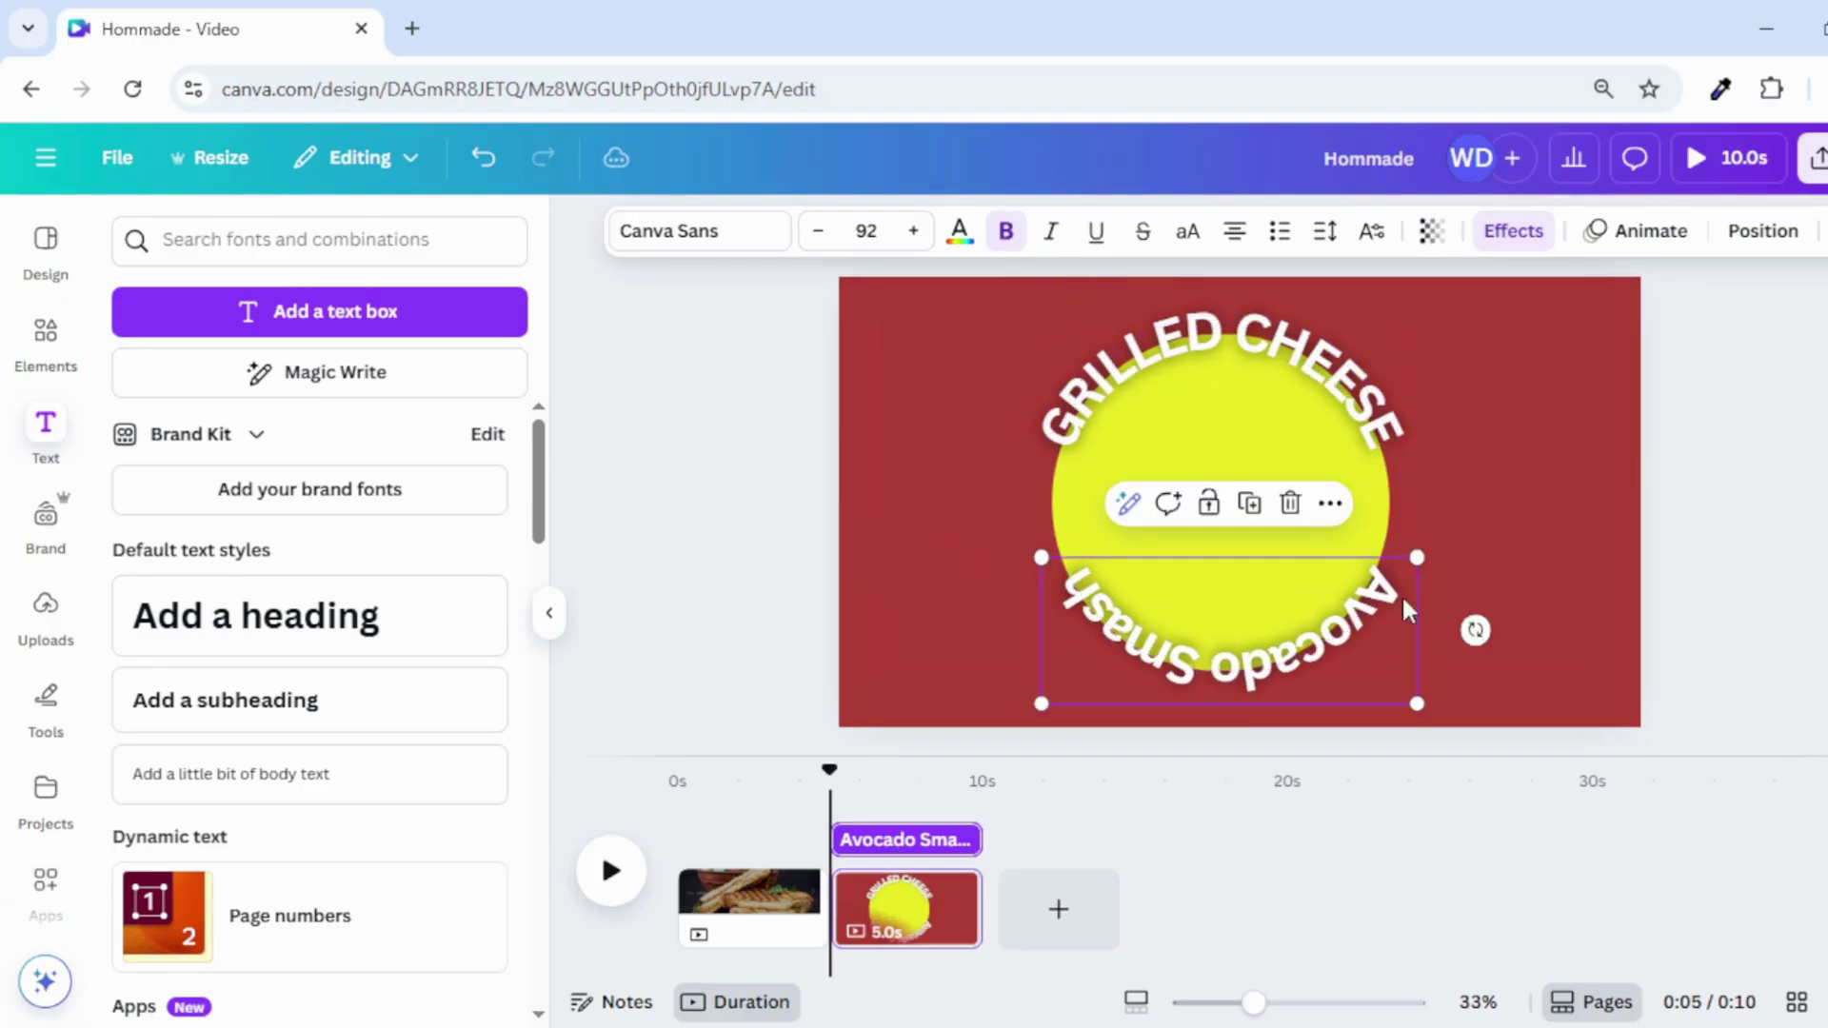
click(1802, 640)
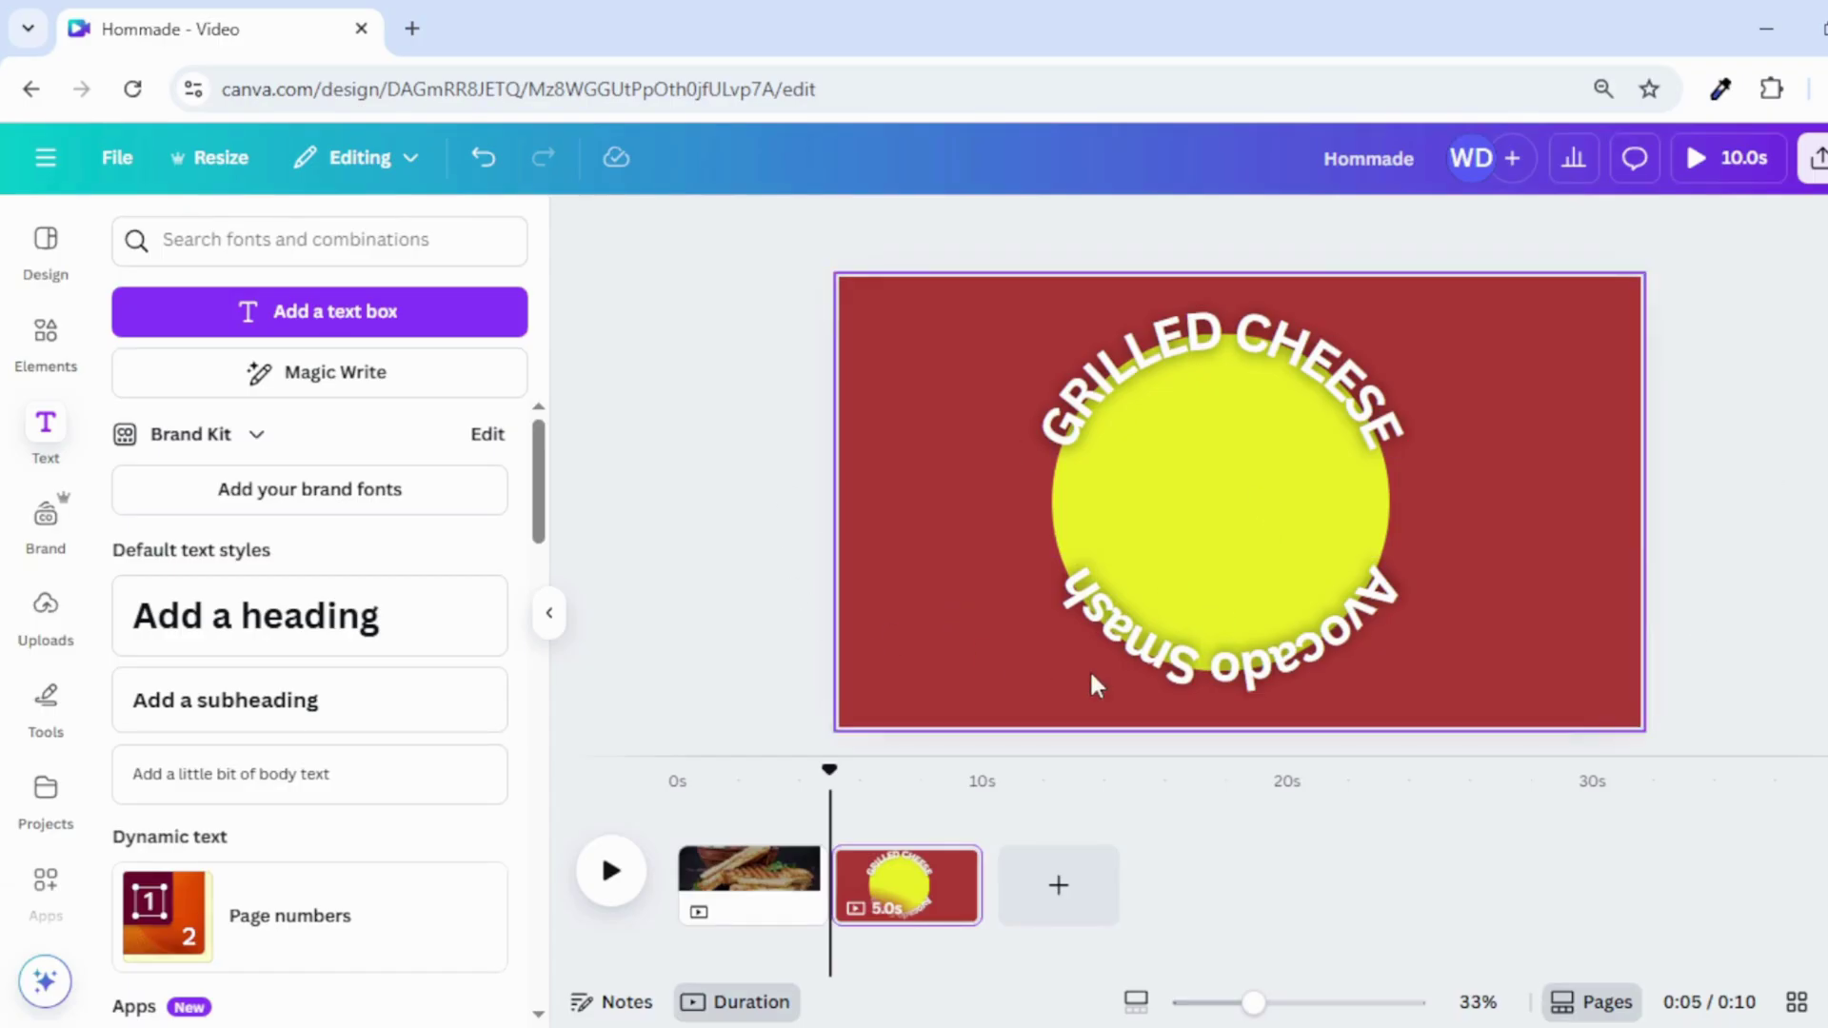
Make the yellow circle fully invisible by reducing its transparency value to 0
click(1177, 514)
click(1513, 232)
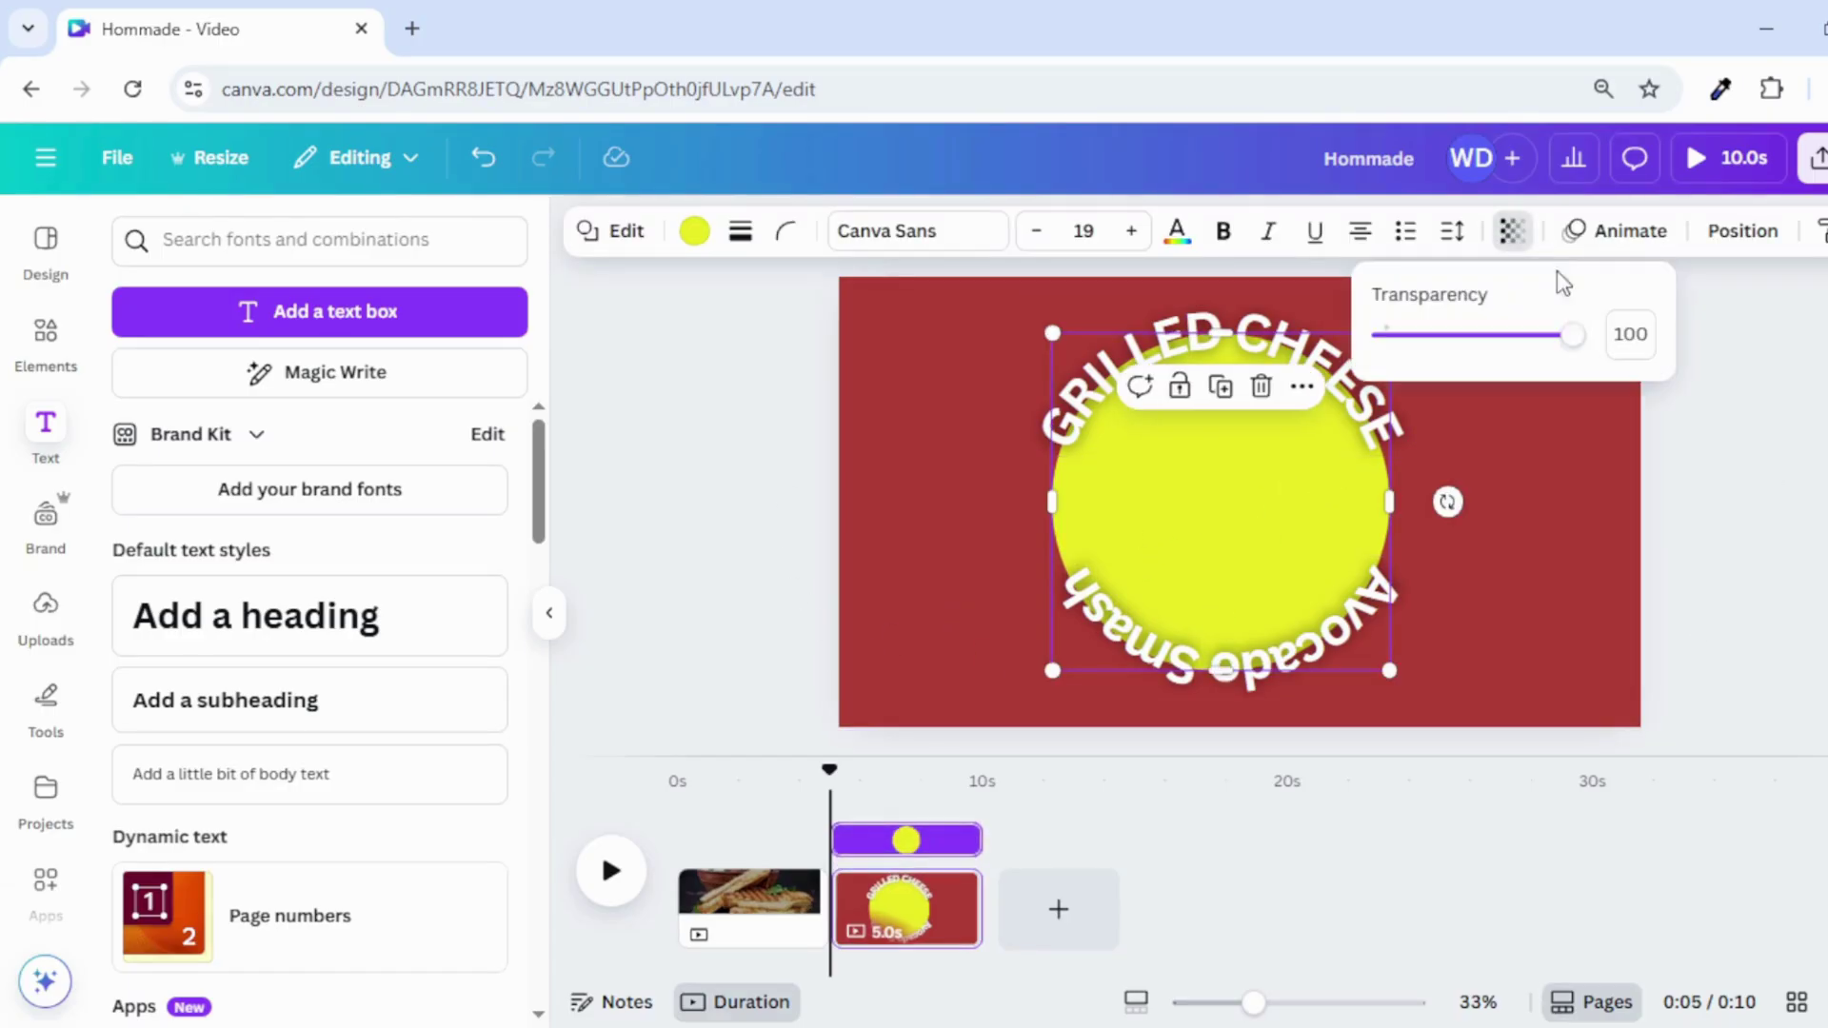
drag(1573, 338, 1187, 366)
click(1816, 523)
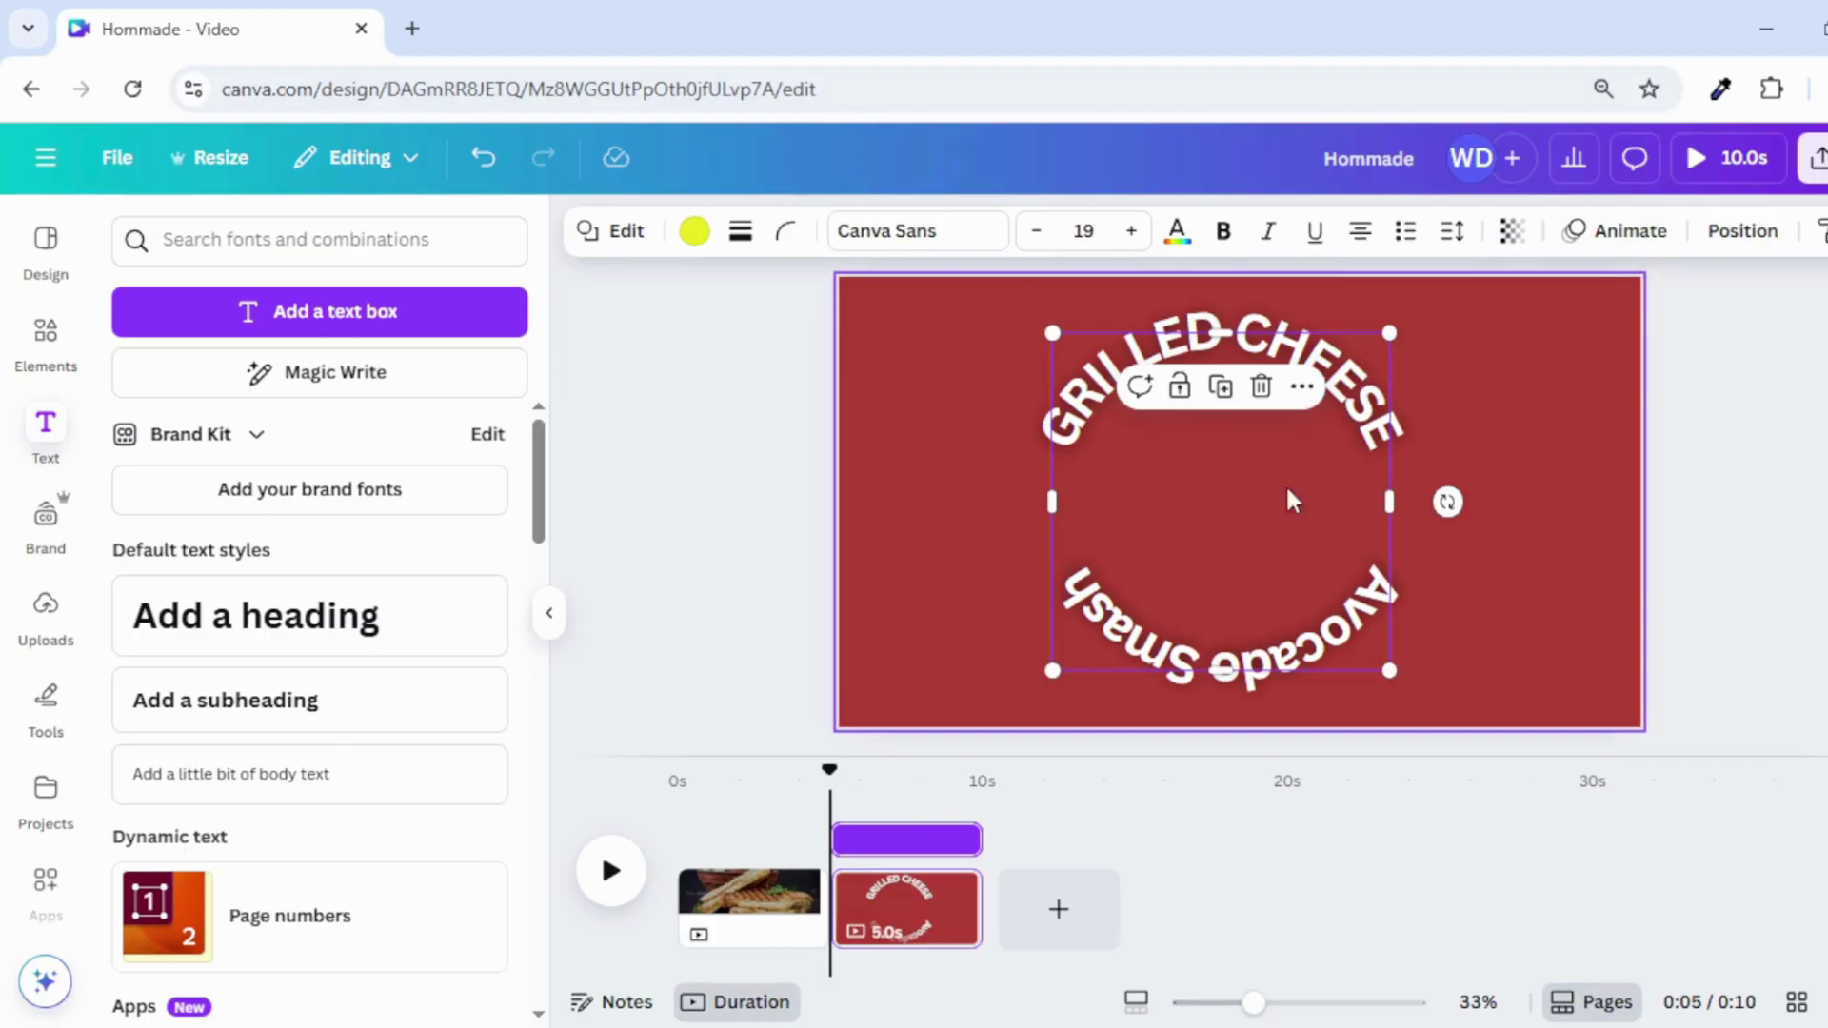
Group the invisible circle with the "GRILLED CHEESE" and "Avocado Smash" curved texts
drag(924, 328, 1282, 670)
click(1150, 348)
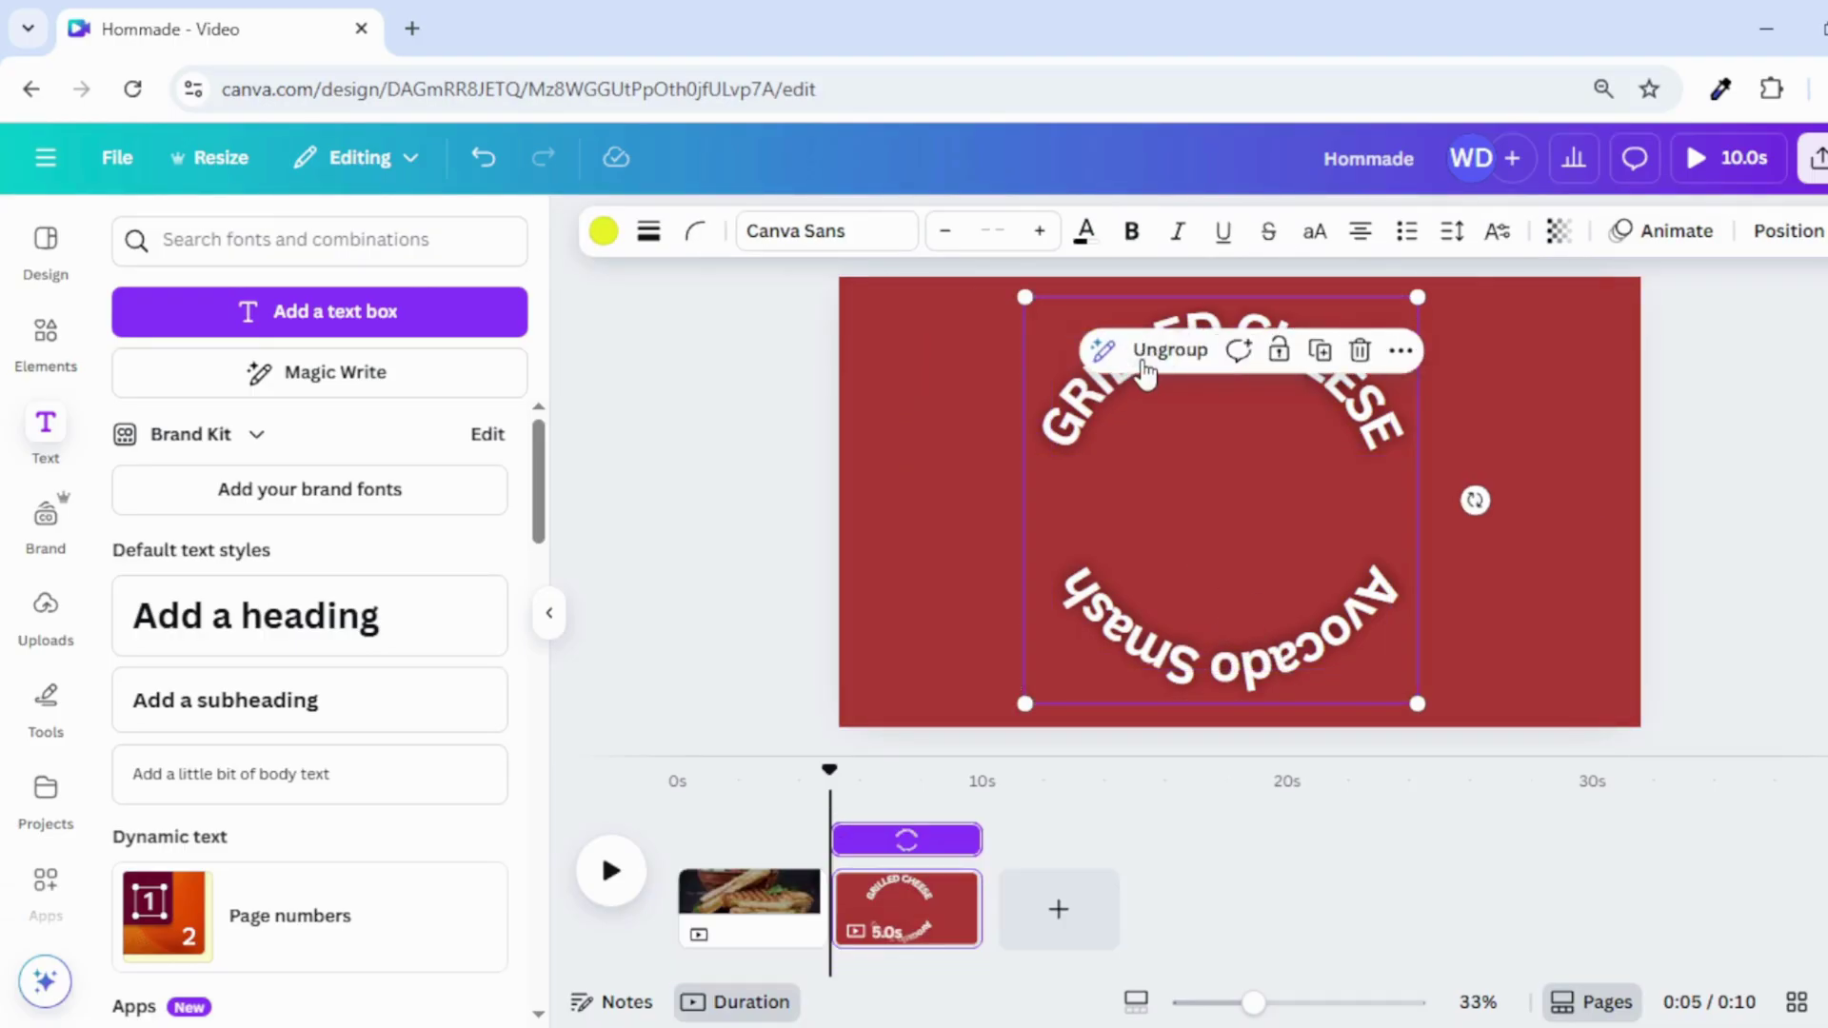
right_click(1224, 557)
click(1333, 363)
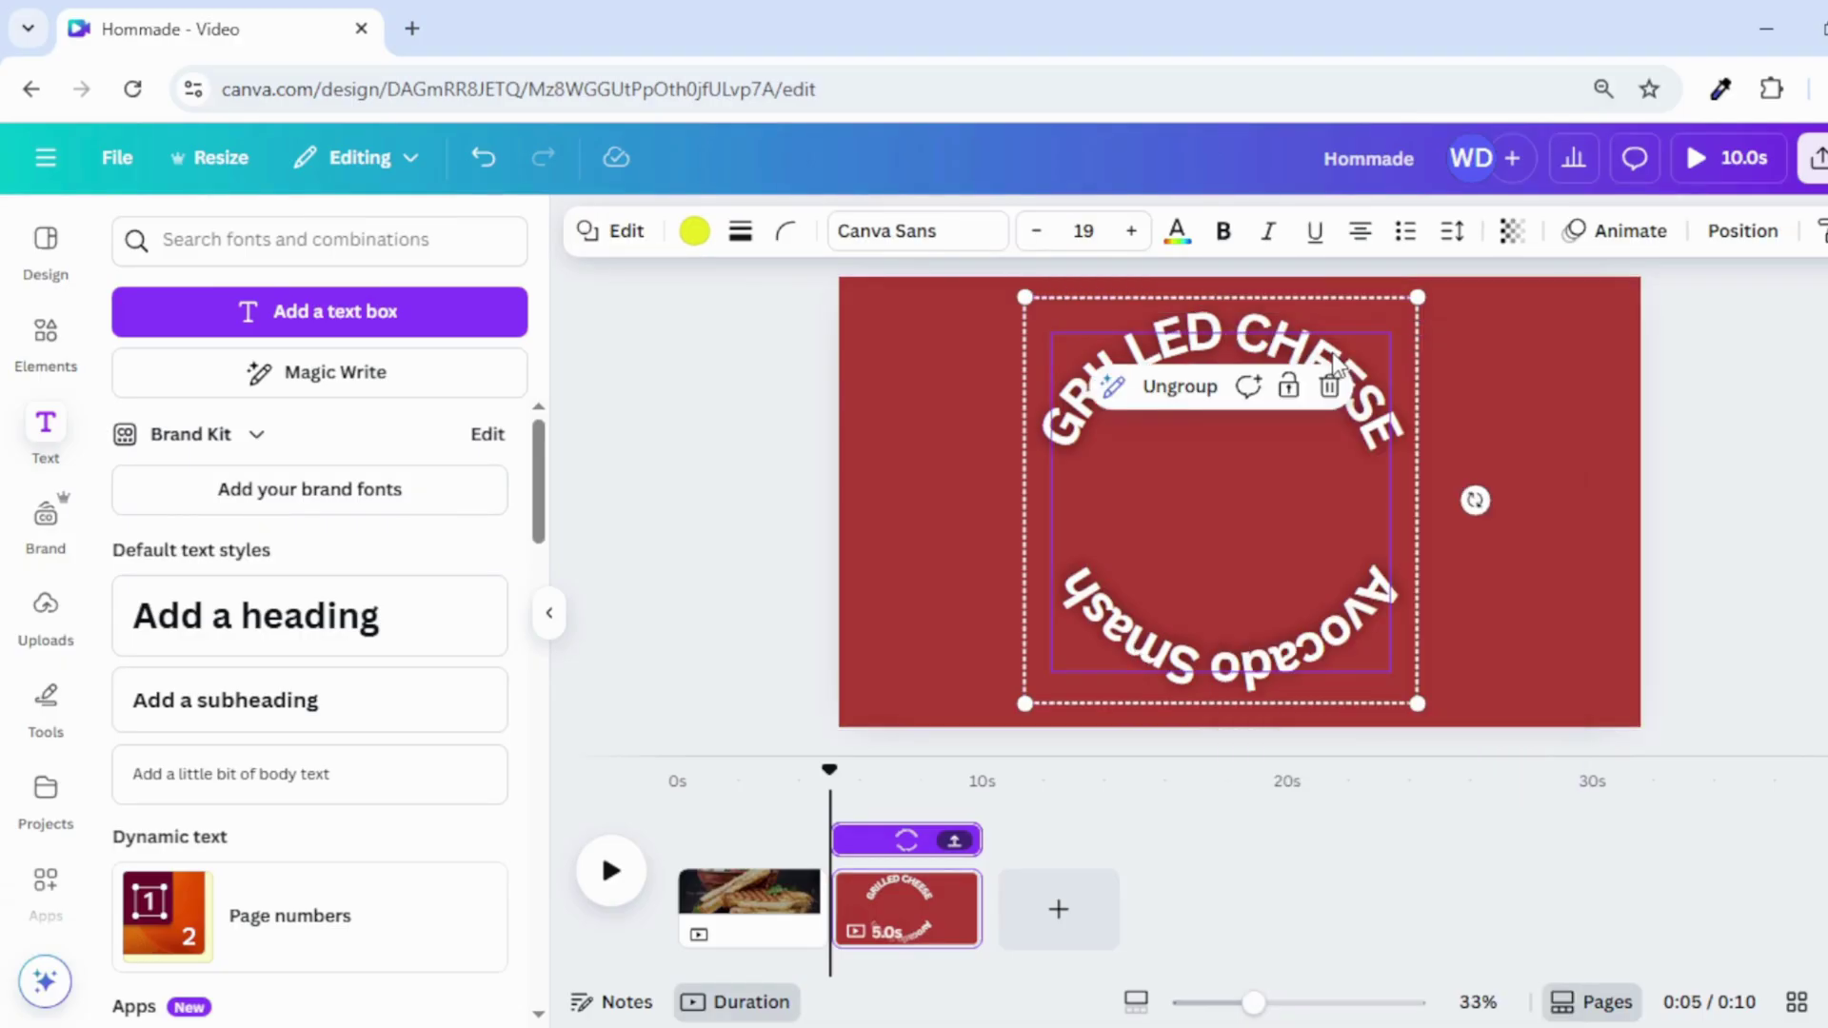
Paste a copy of the grouped curved-text ring onto the first page with the sandwich banner
click(773, 928)
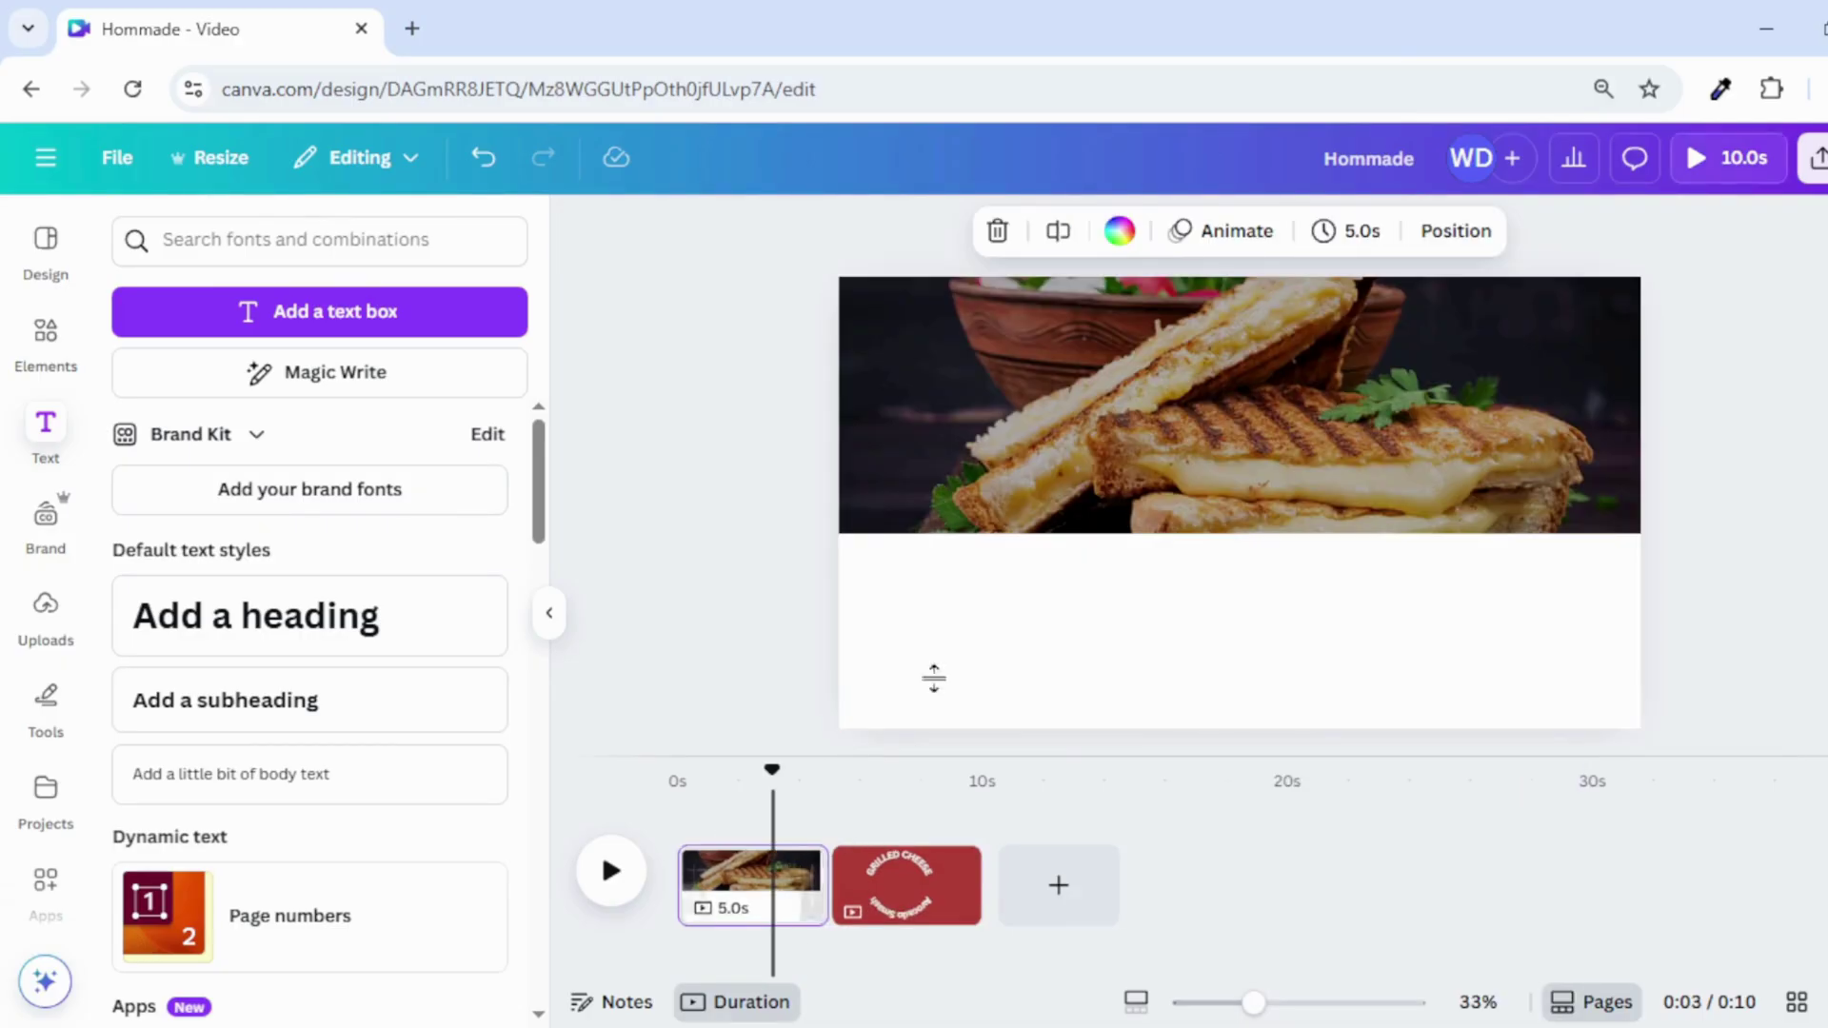
right_click(1235, 565)
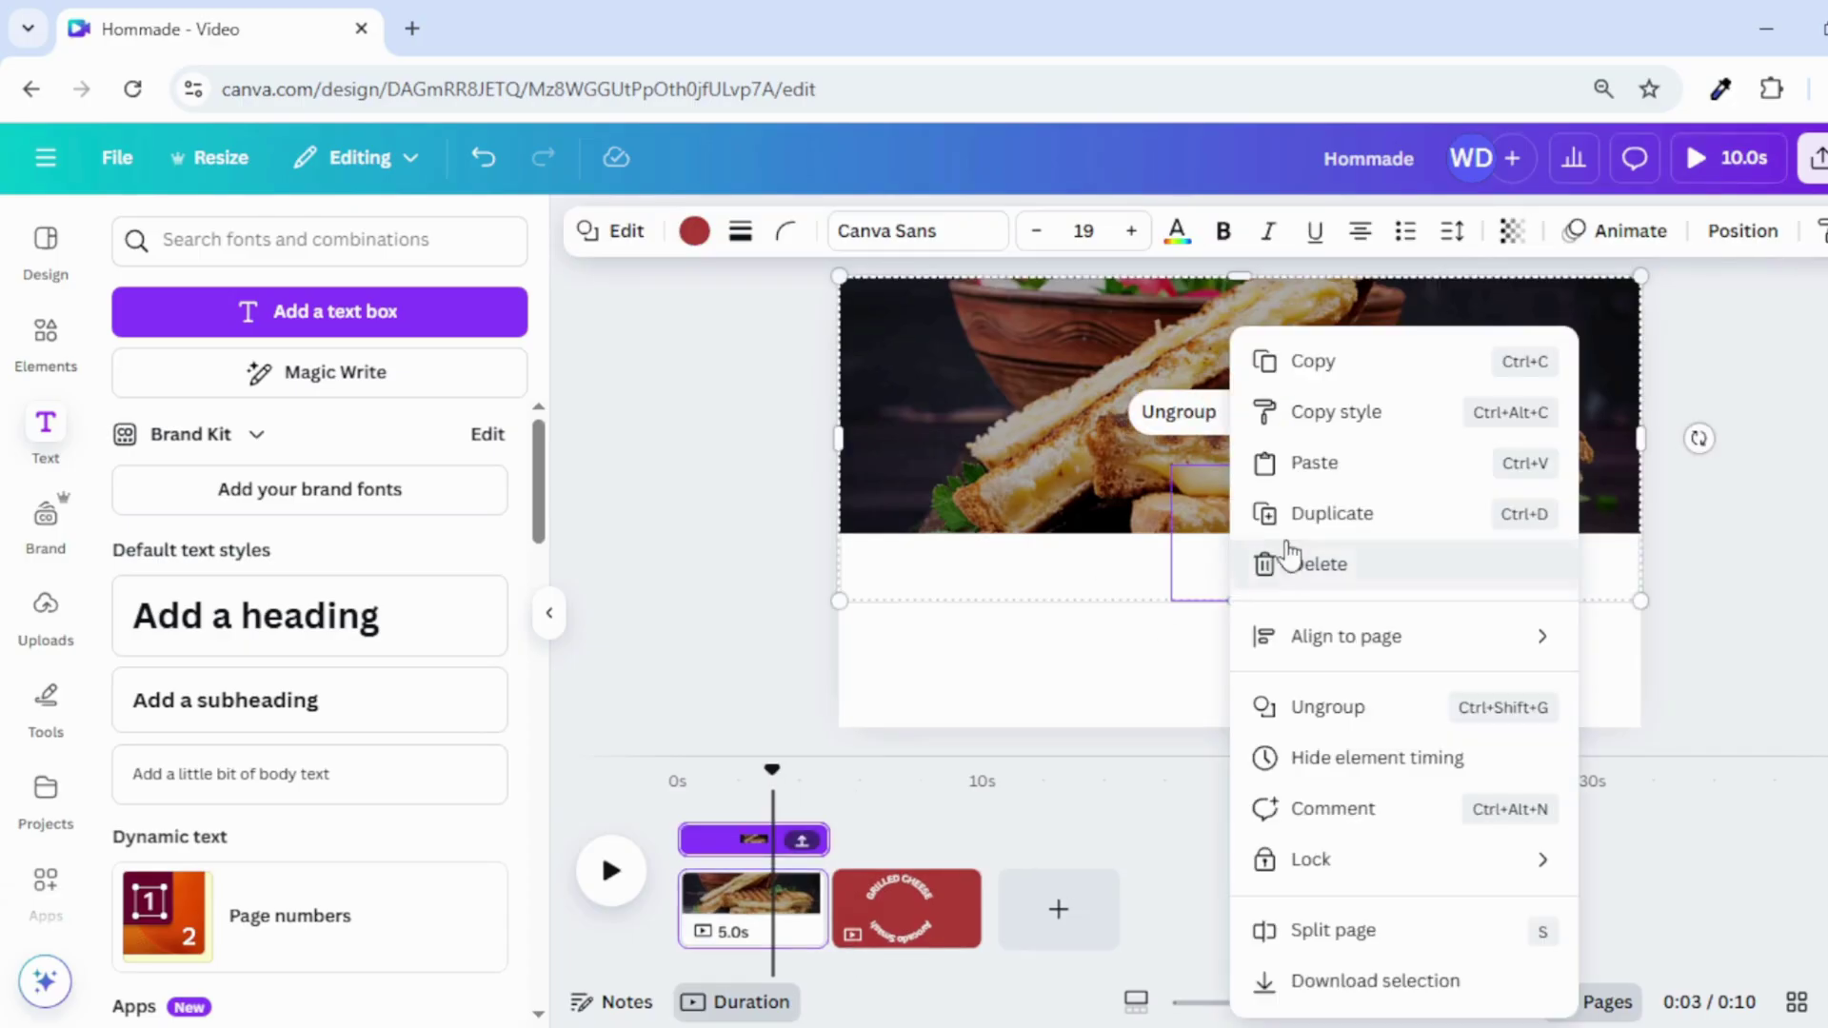
click(1265, 477)
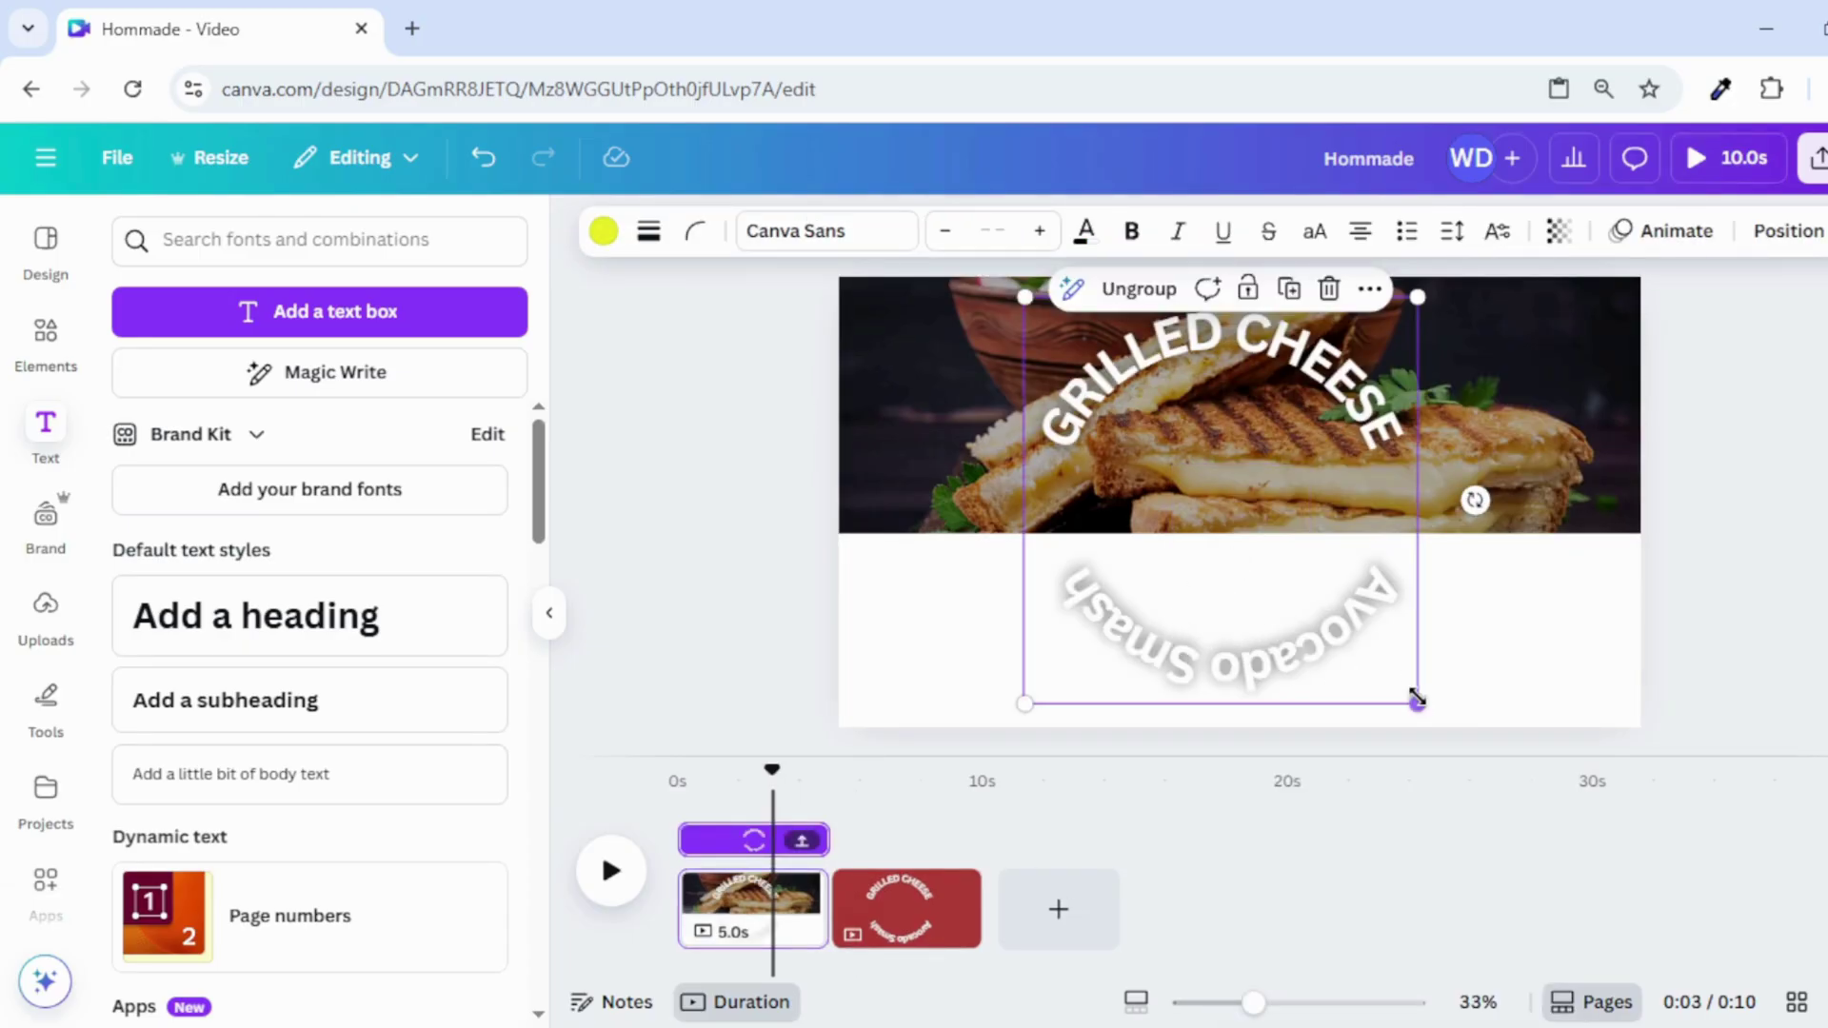
Enlarge the pasted text ring on the first page and center it horizontally, with its lower half extending past the page's bottom edge
drag(1417, 701, 1541, 802)
drag(1413, 629, 1365, 674)
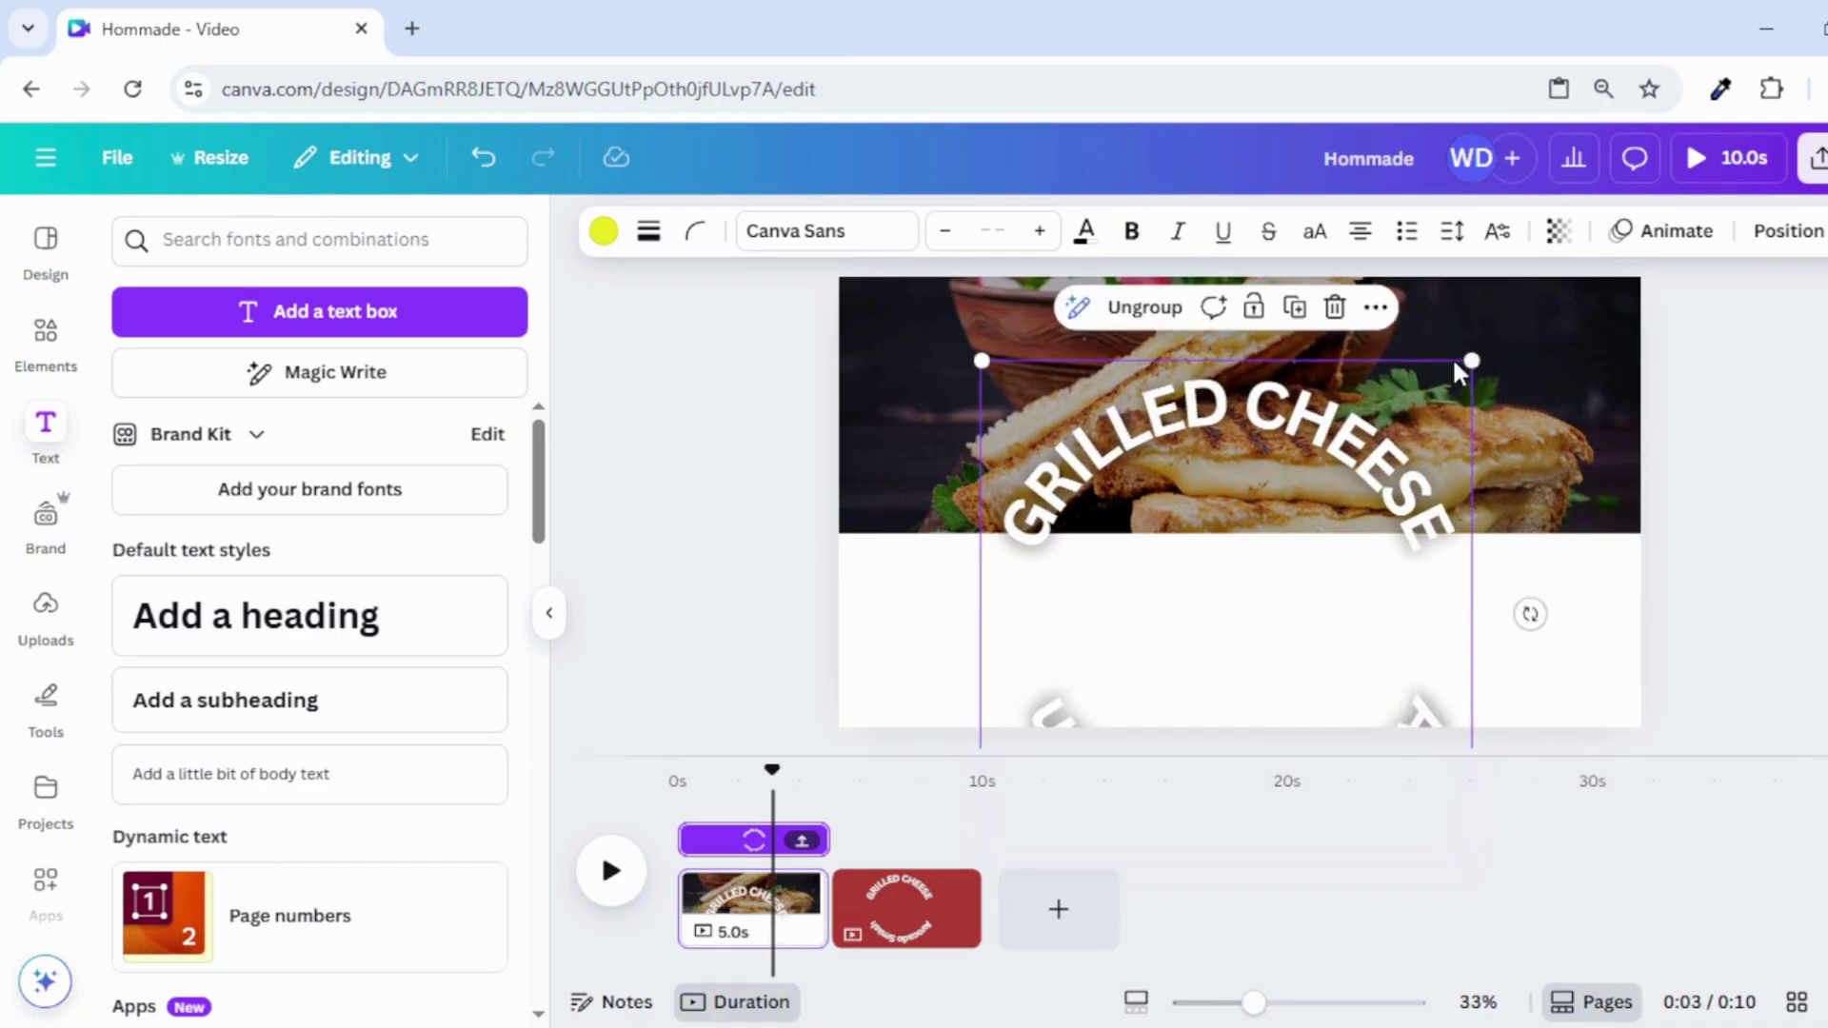
drag(1463, 365, 1492, 335)
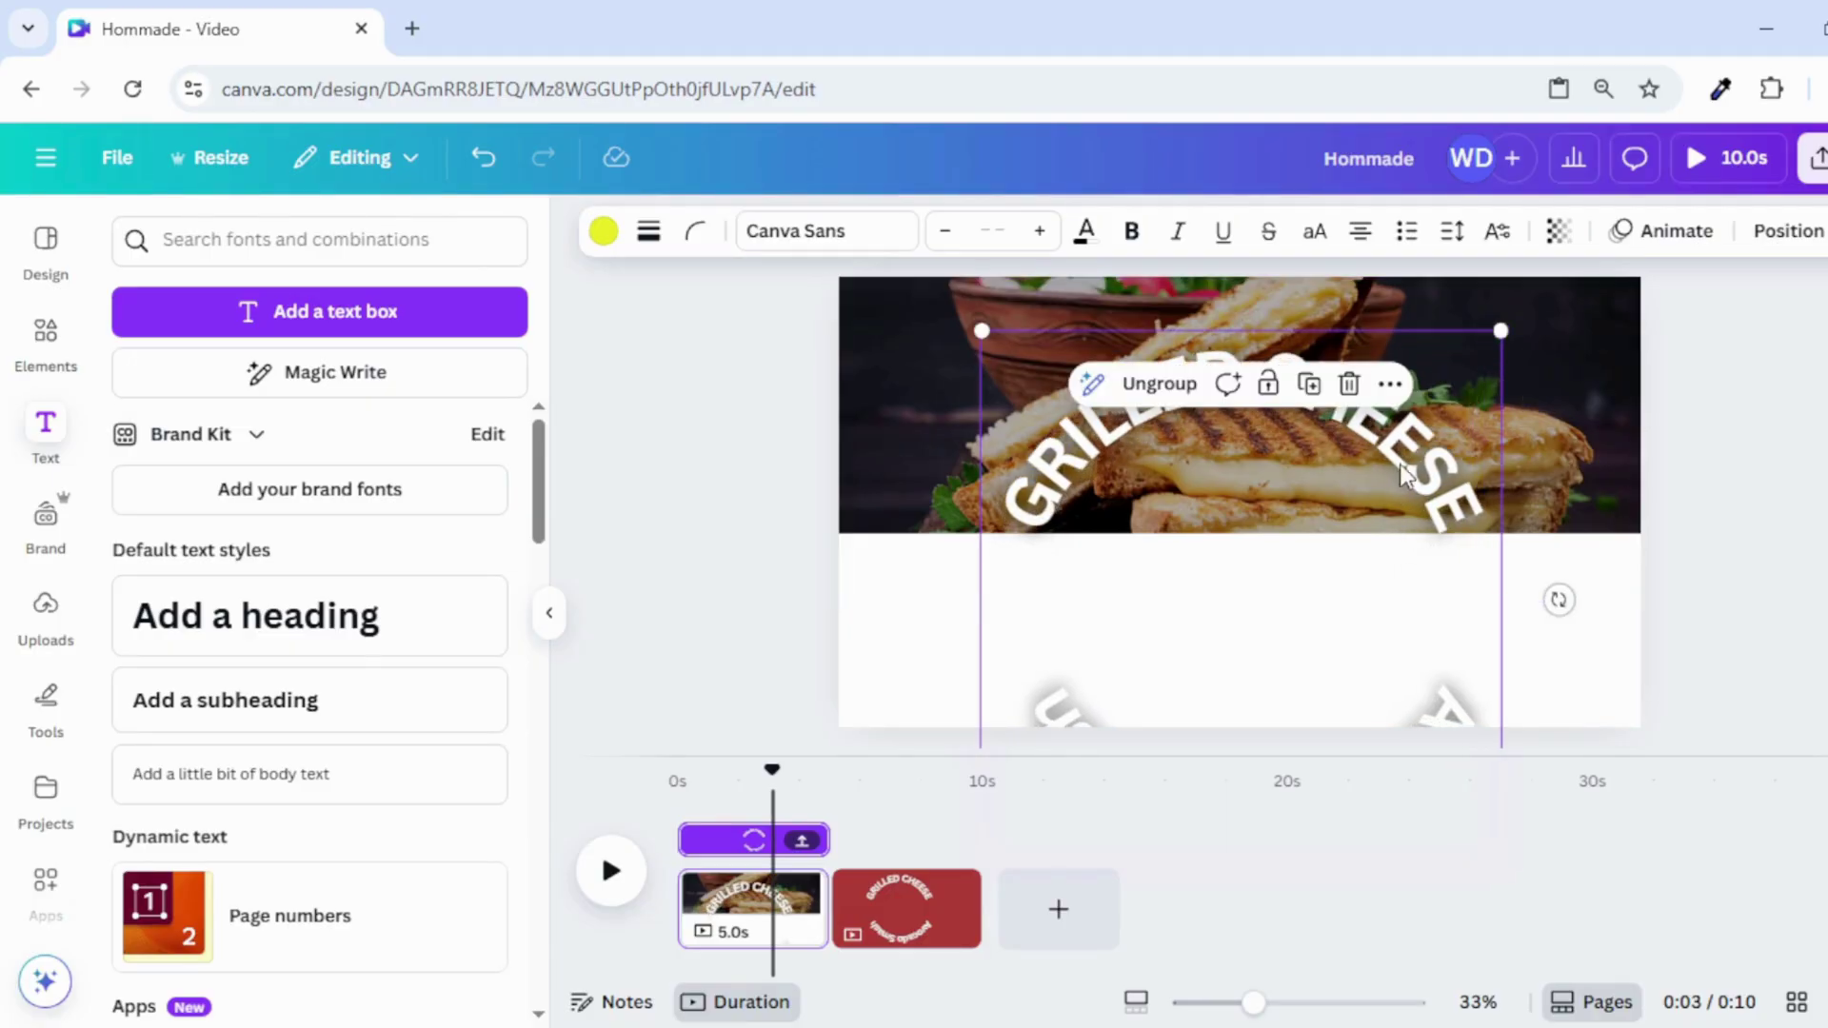
drag(1400, 472, 1399, 516)
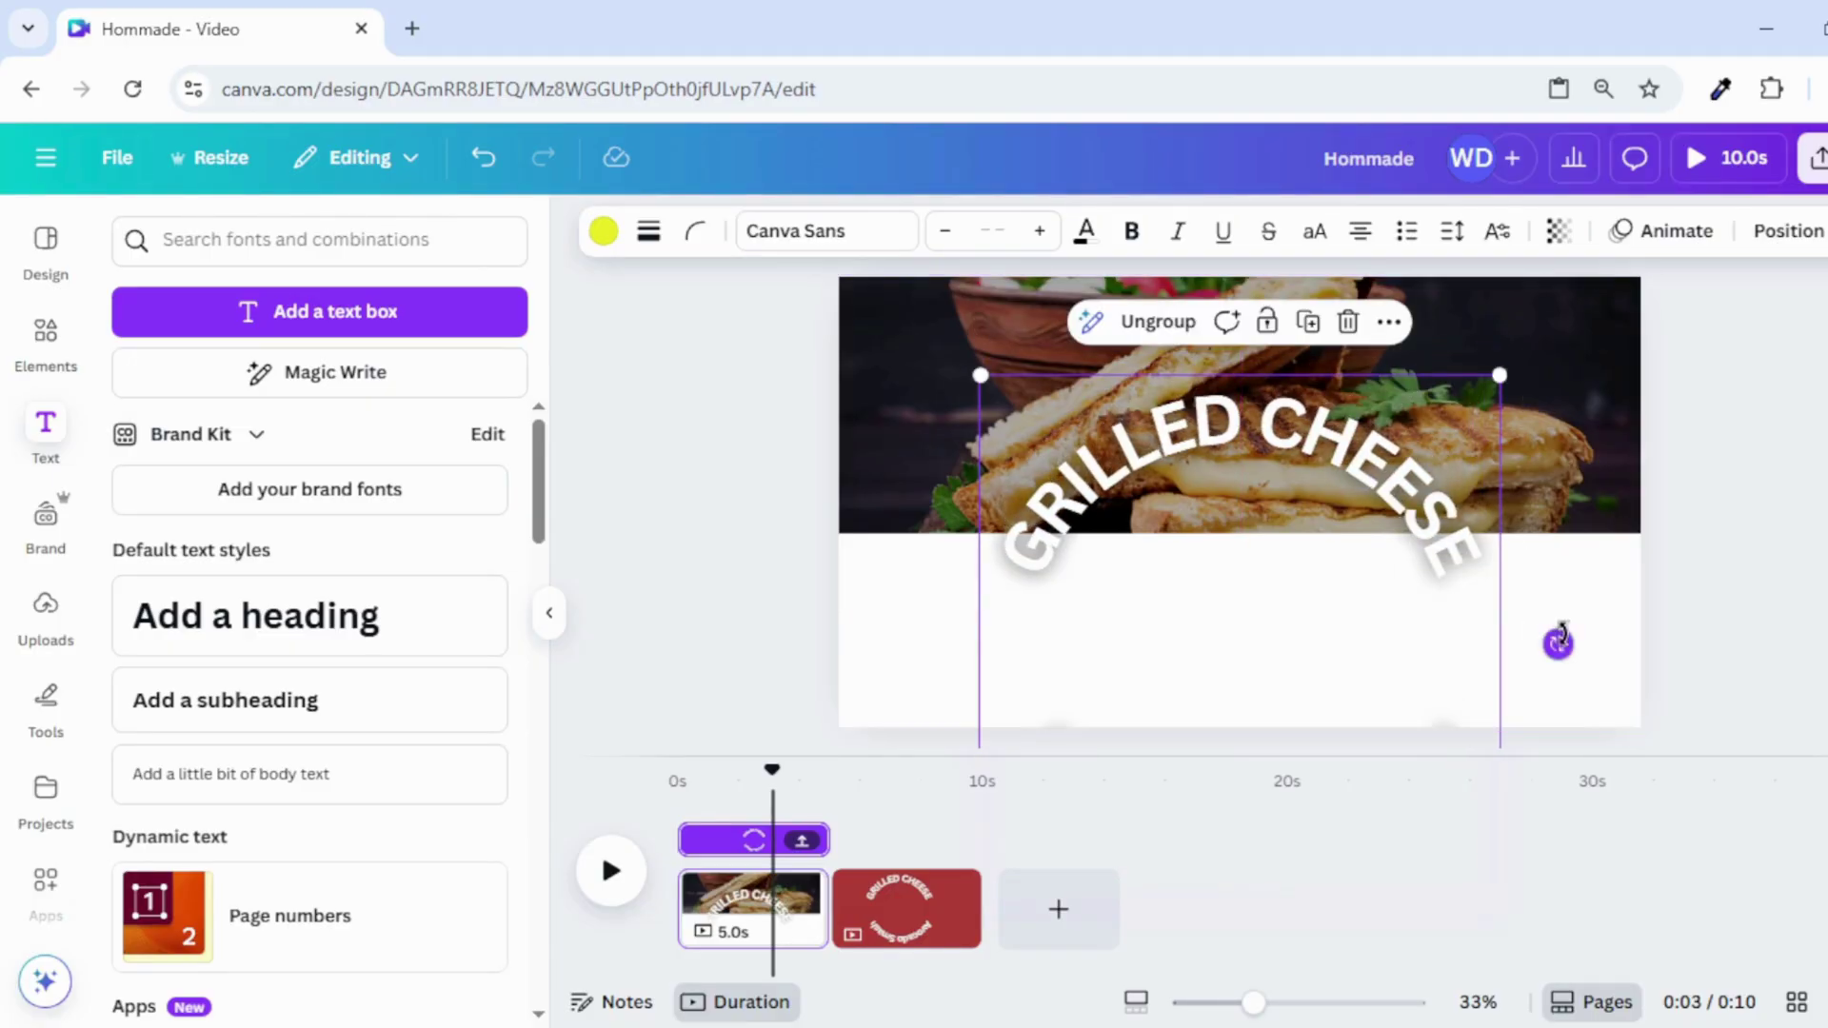
Rotate the text ring a quarter turn counterclockwise so "GRILLED CHEESE" lies on its left side, and move it completely below the page
drag(1555, 640, 1230, 735)
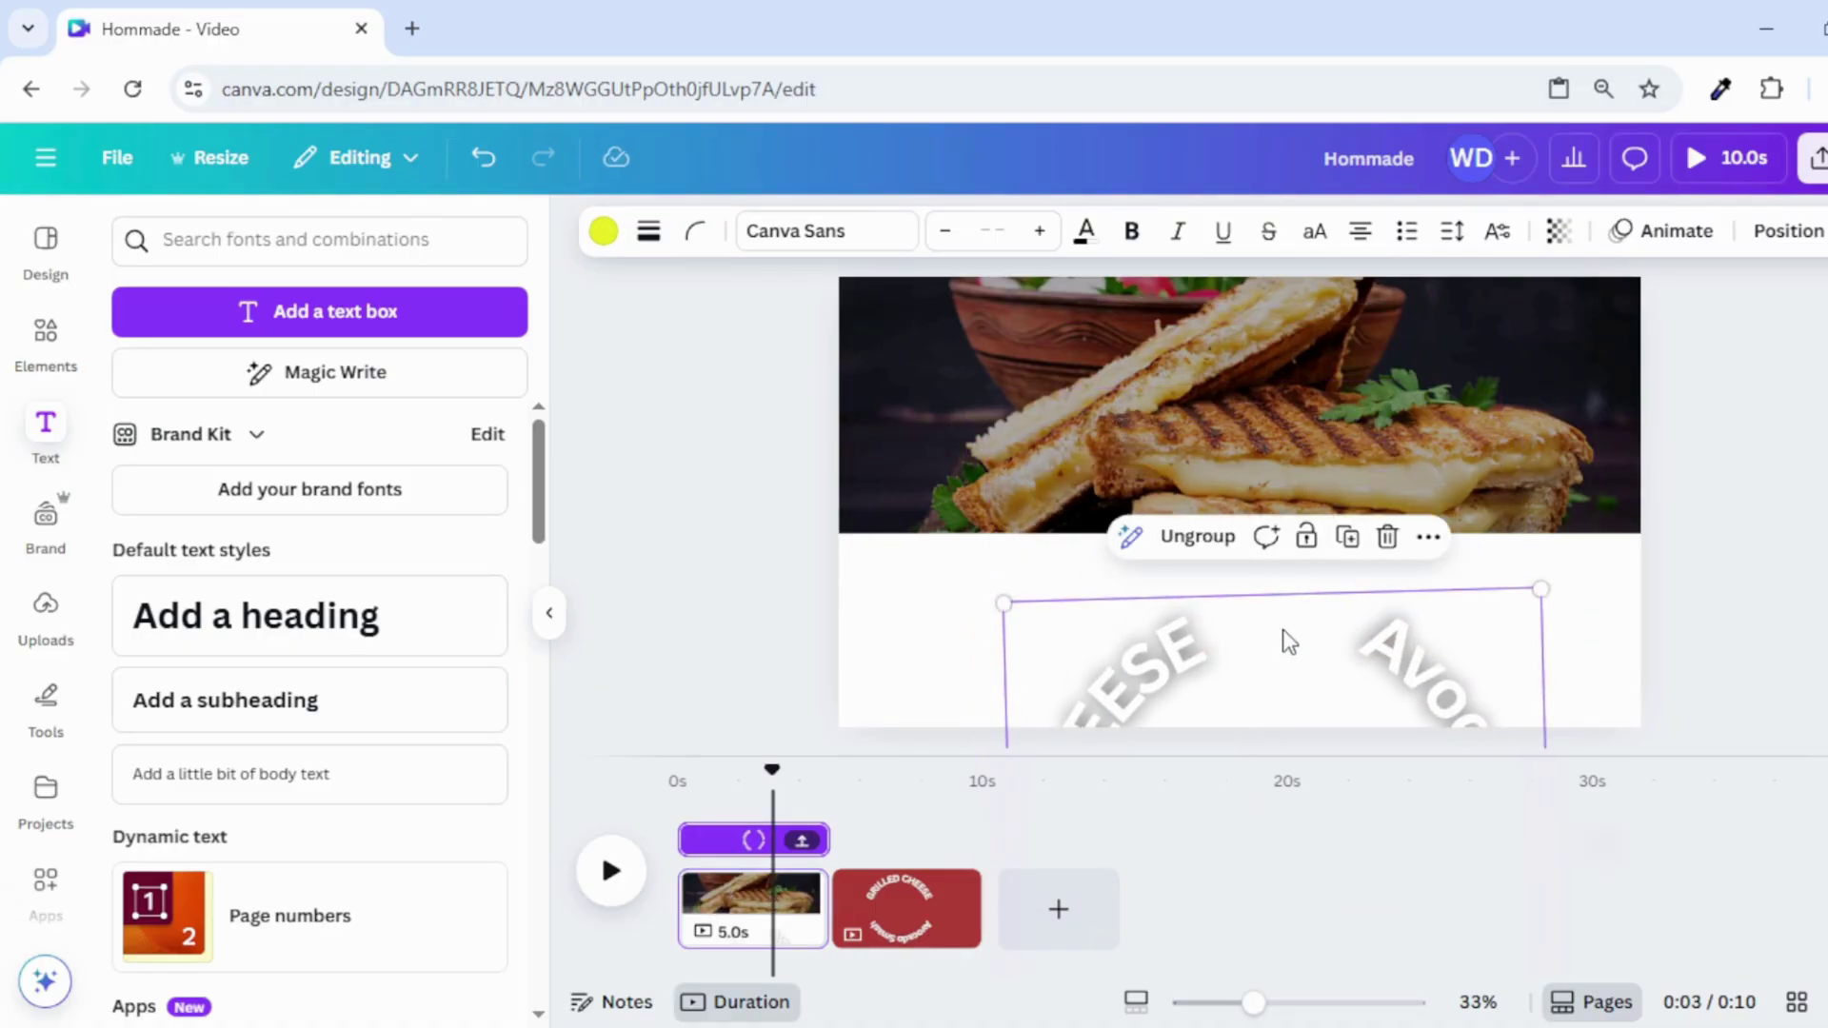
click(1279, 677)
drag(1253, 1001, 1186, 1002)
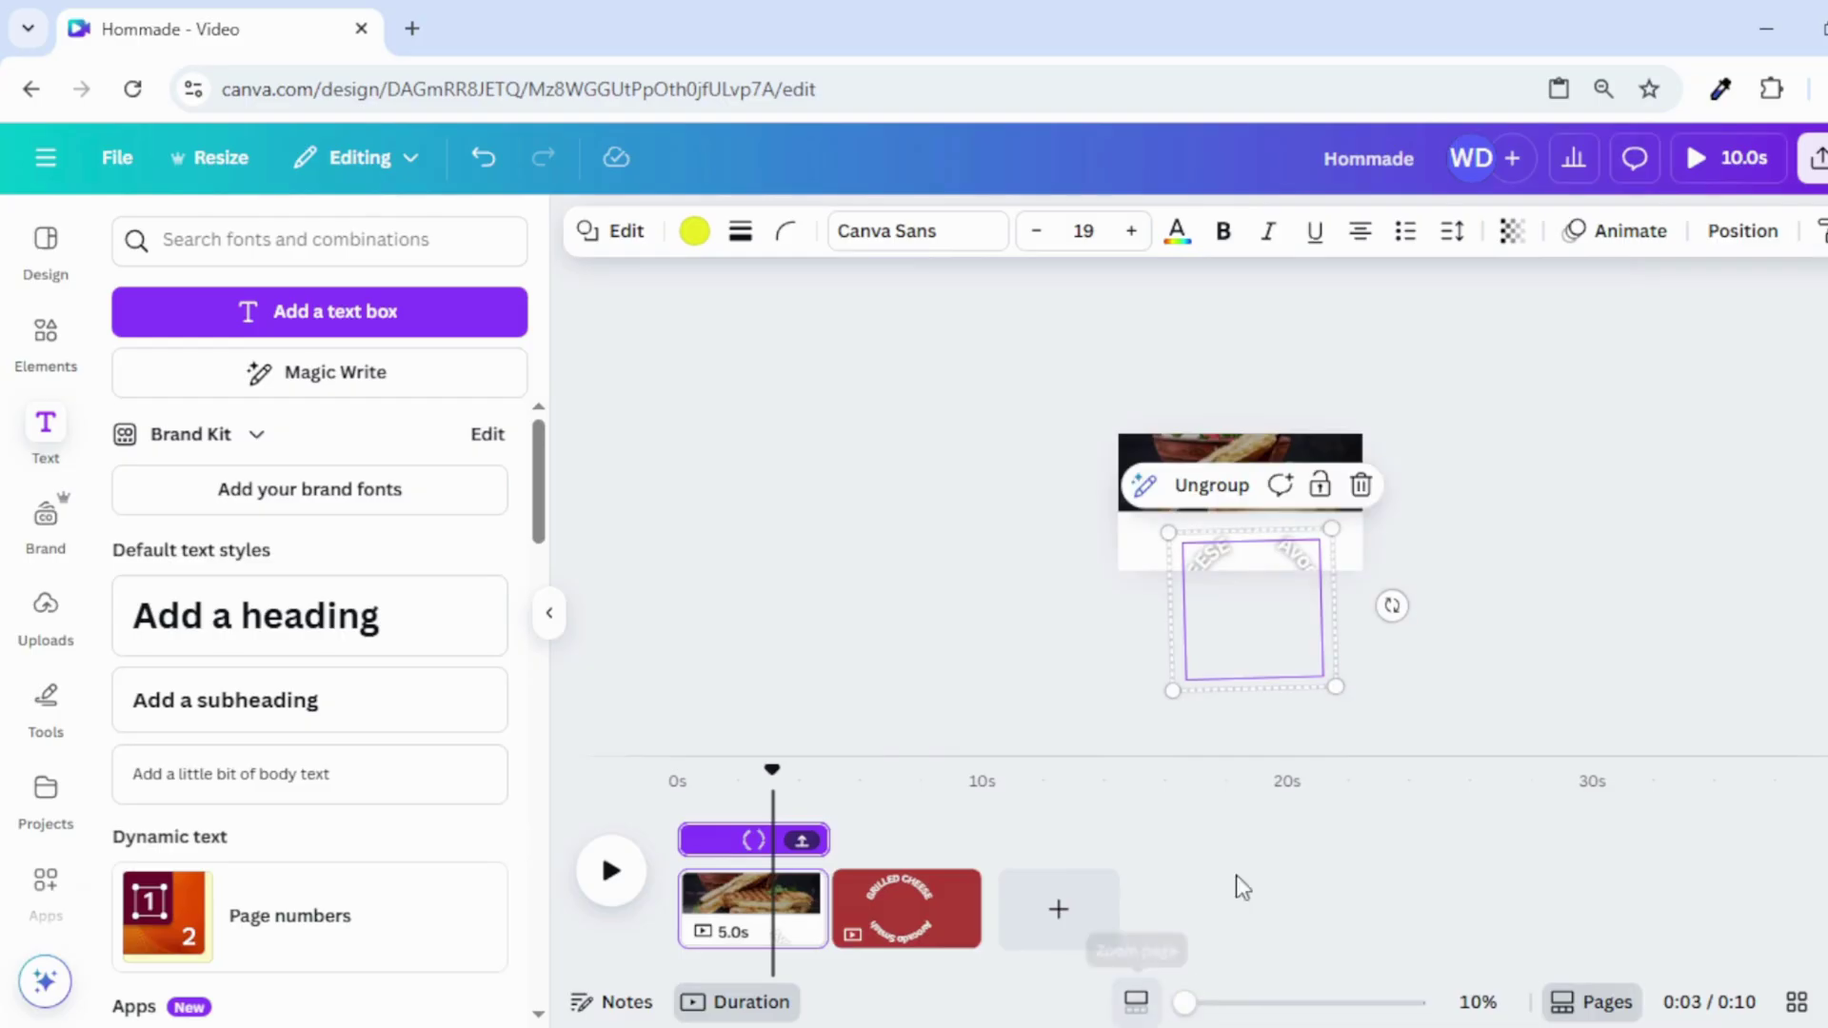
drag(1391, 609, 1275, 638)
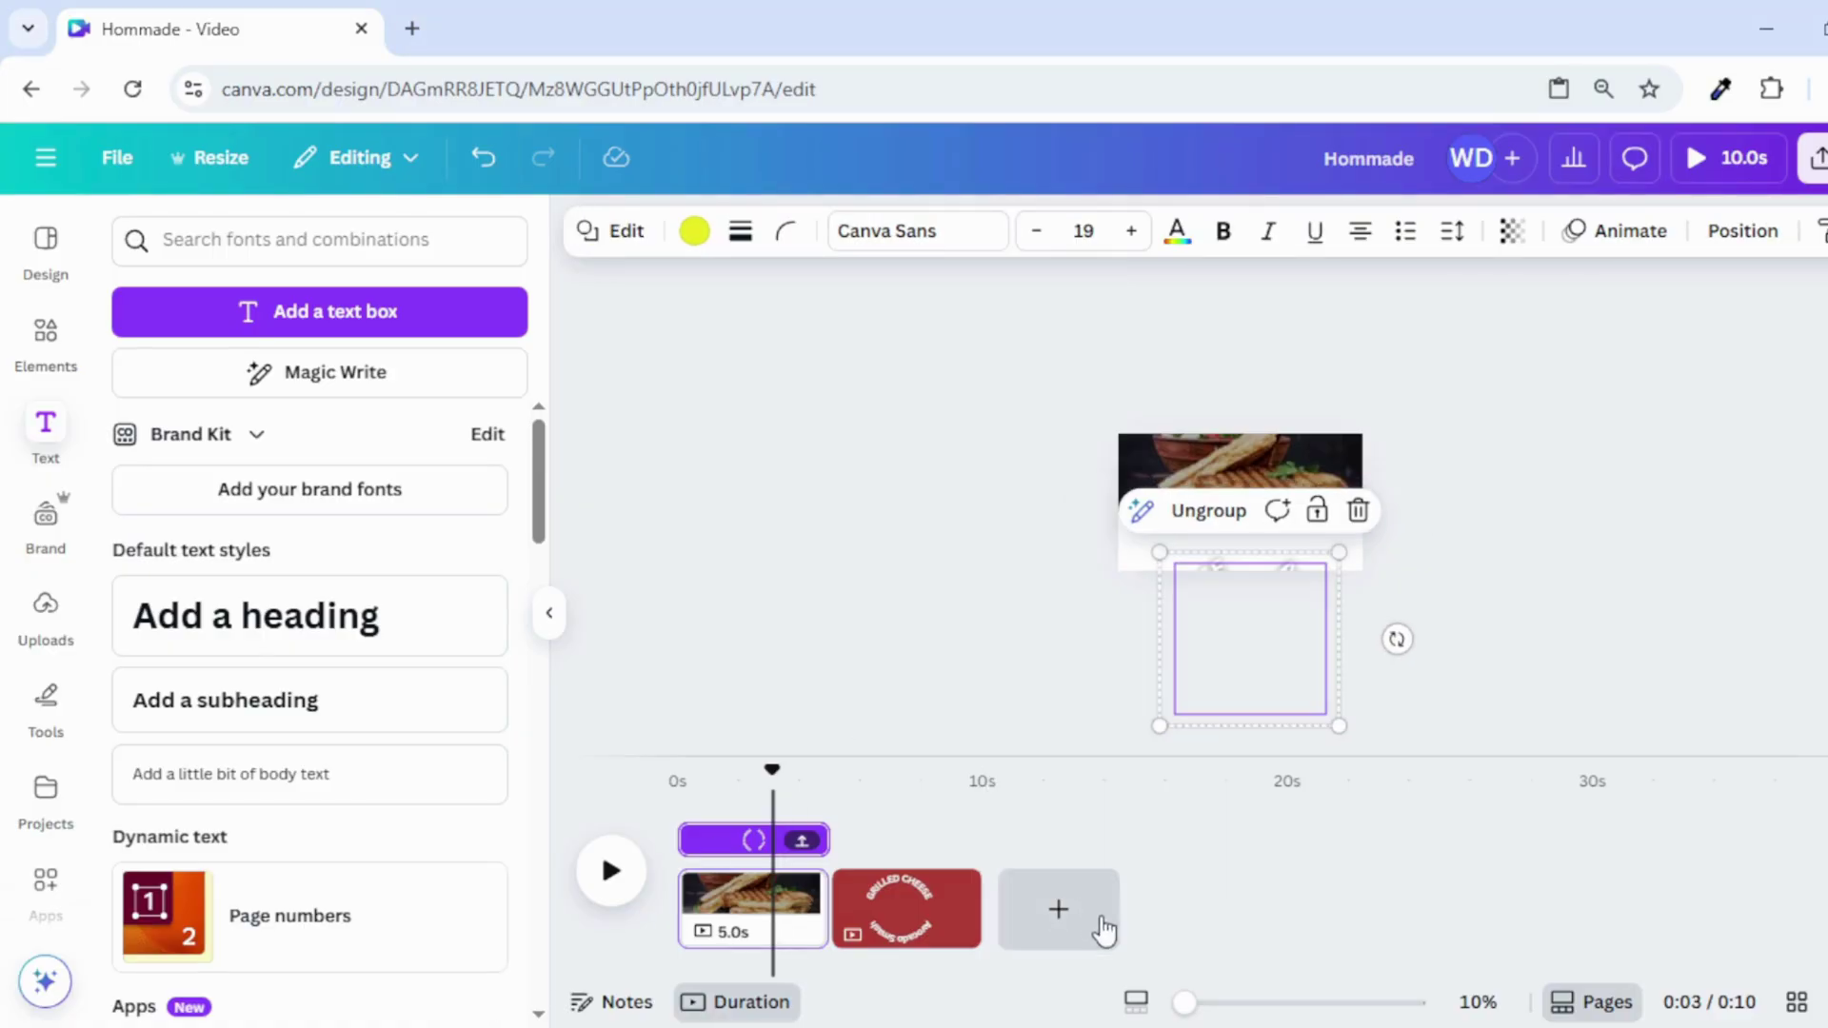
drag(1186, 1002, 1236, 1010)
drag(1217, 713, 1220, 747)
click(920, 588)
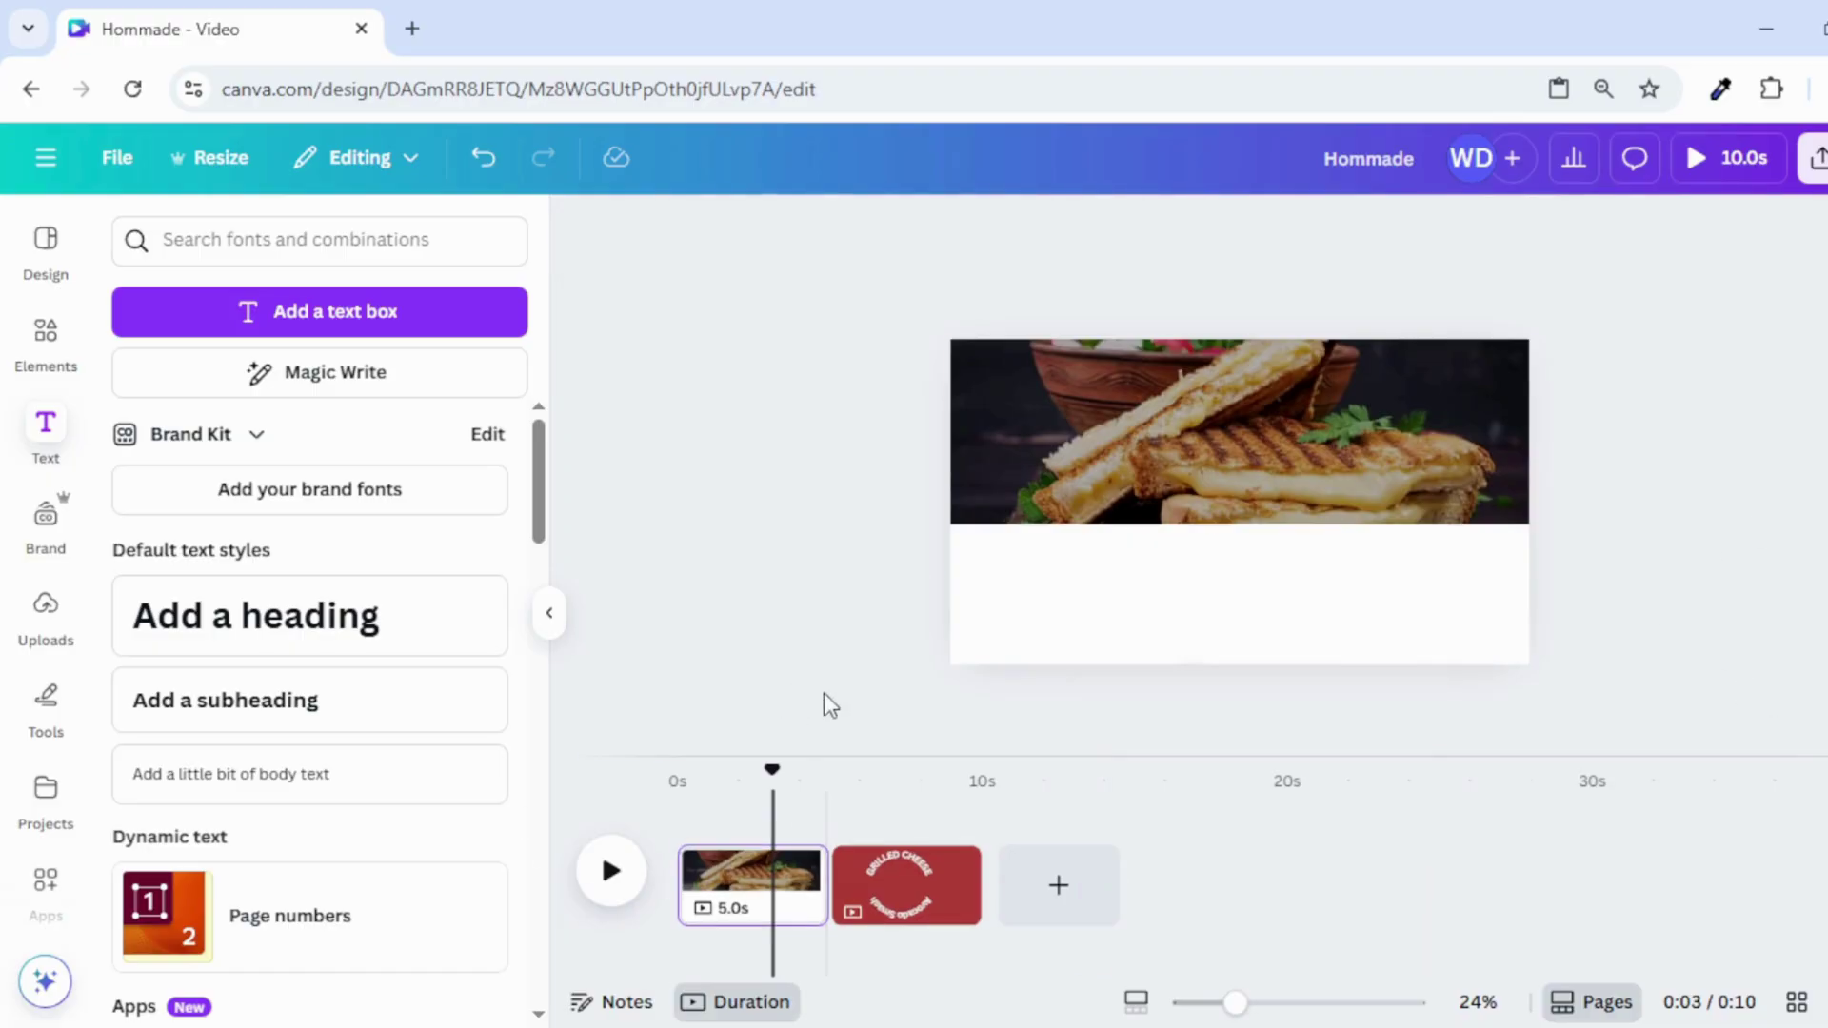
Search the elements for "sandwich", add the dark grilled sandwich photo to the first page, and remove its background
click(40, 350)
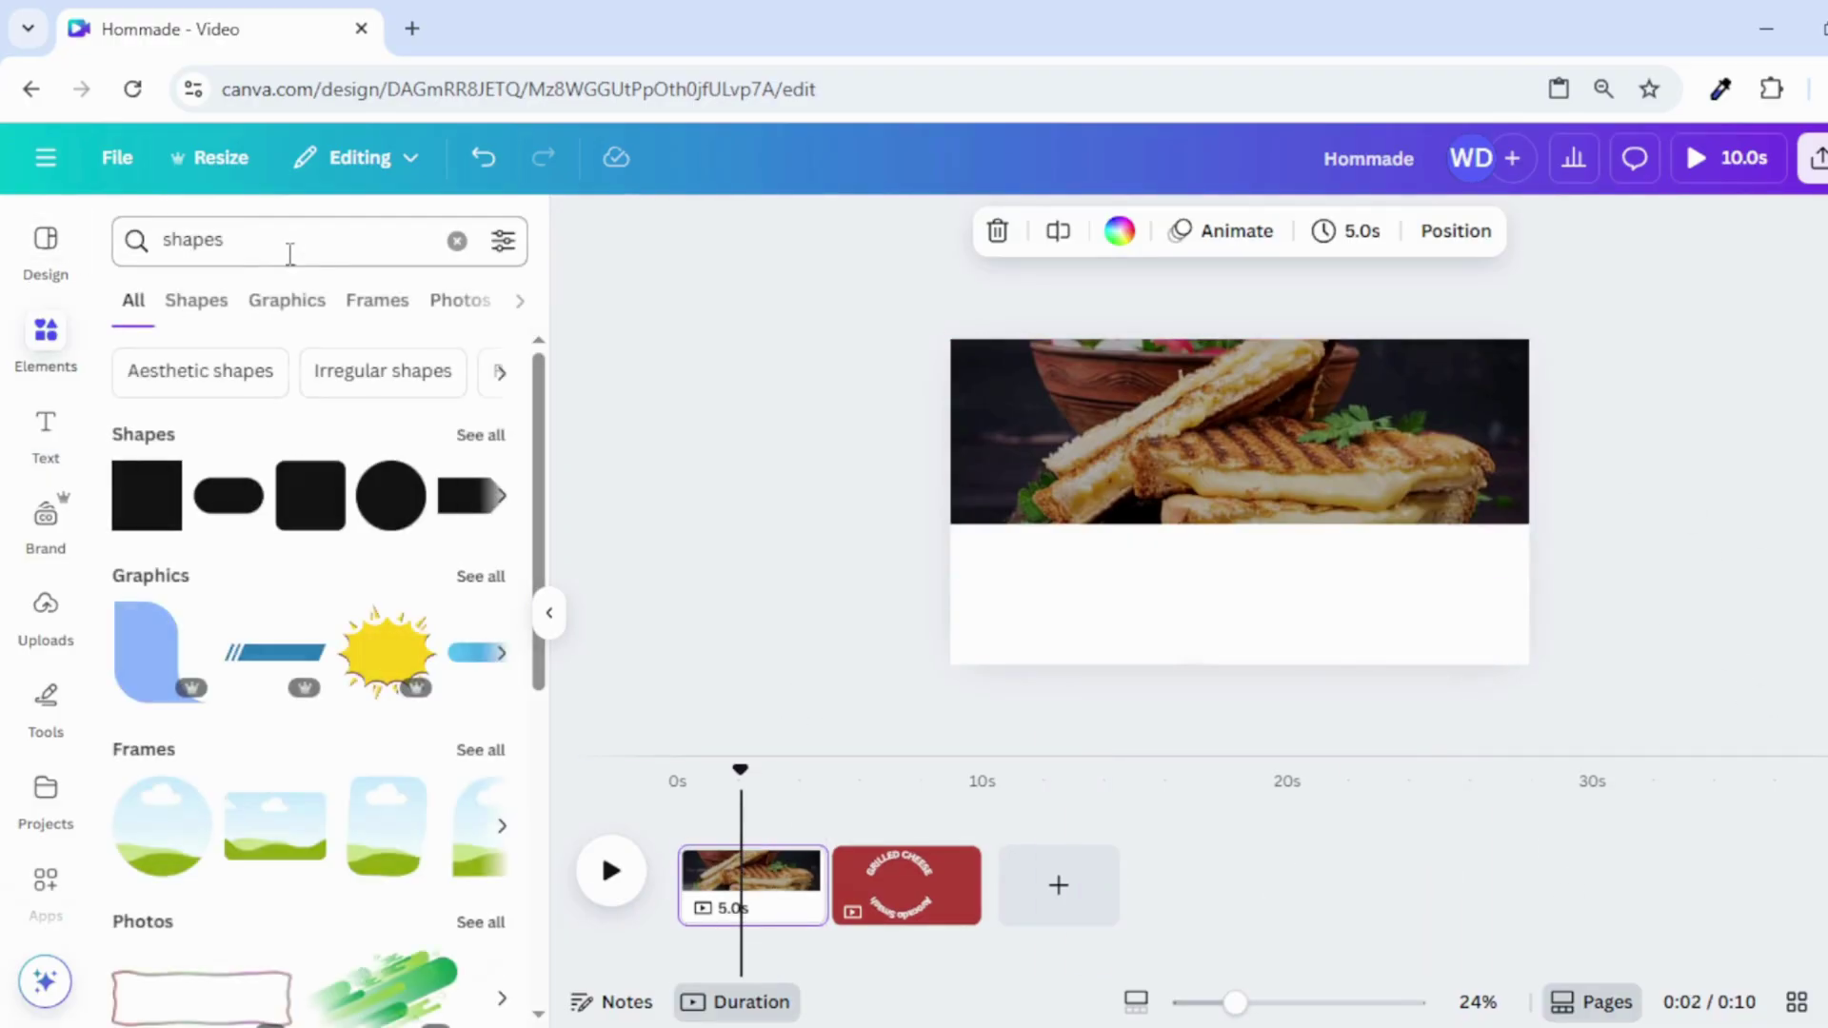
click(293, 247)
key(BackSpace)
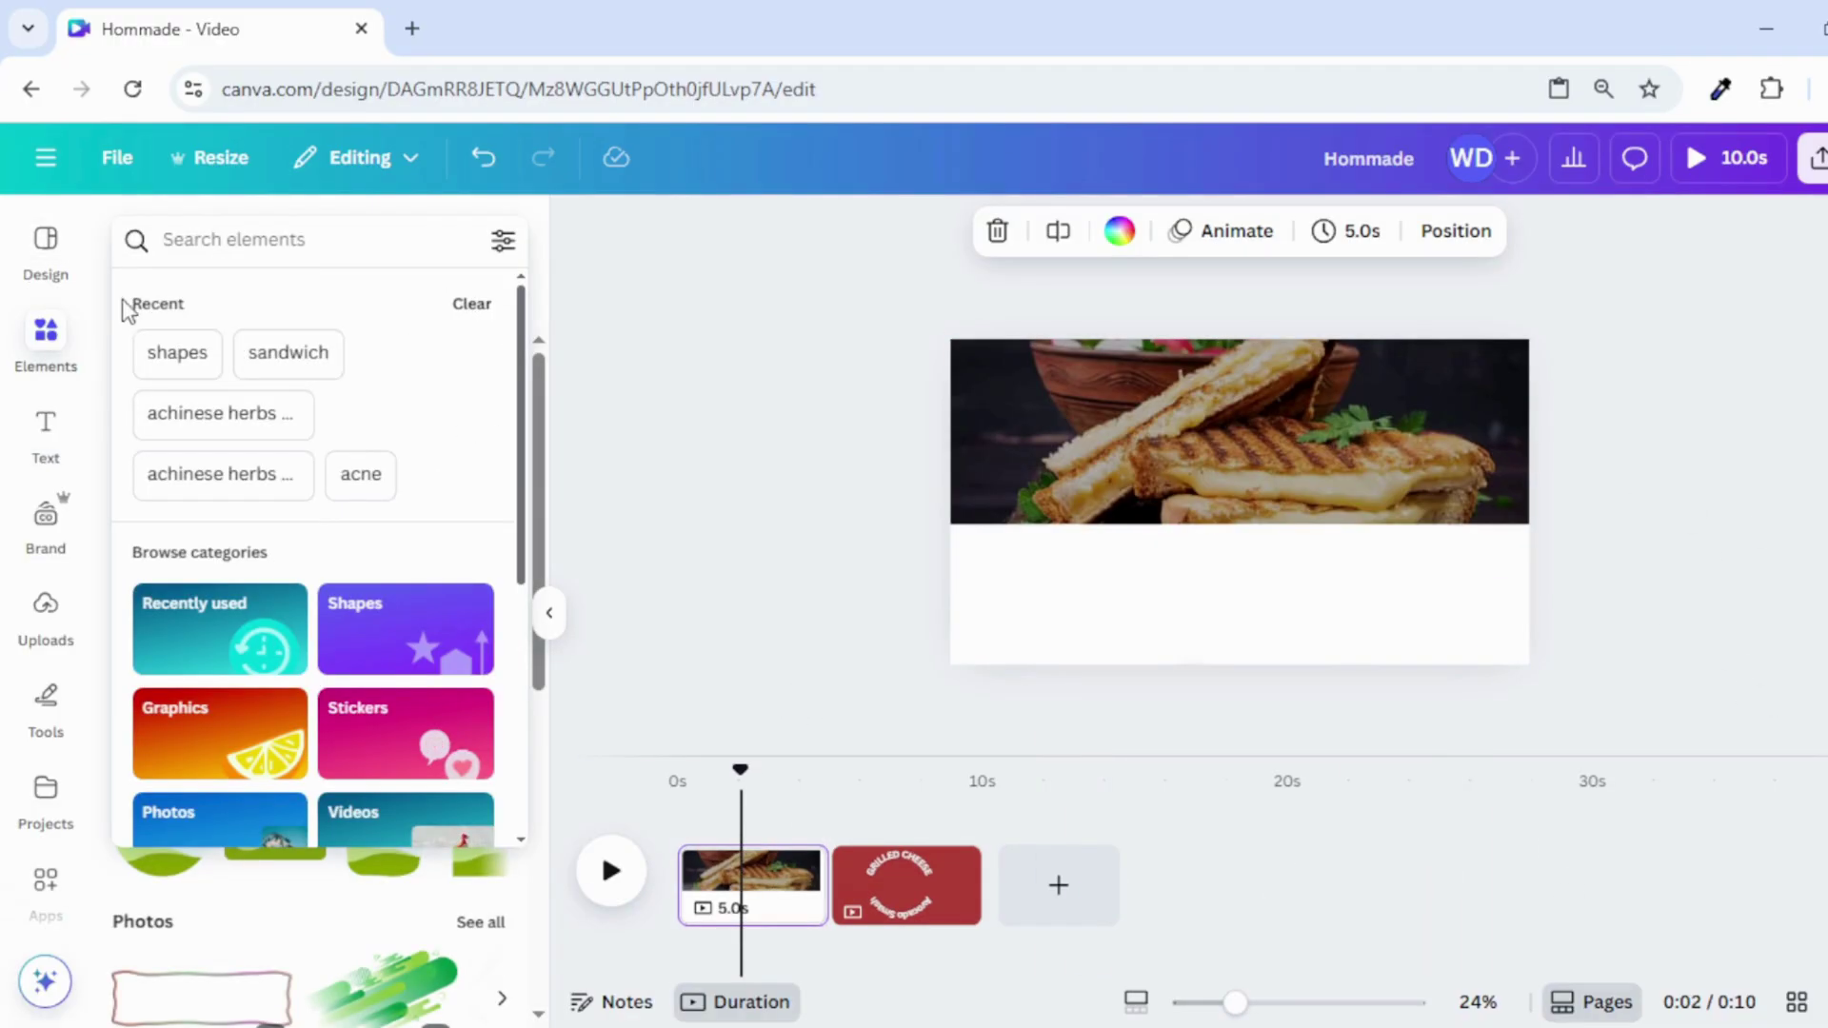
click(290, 355)
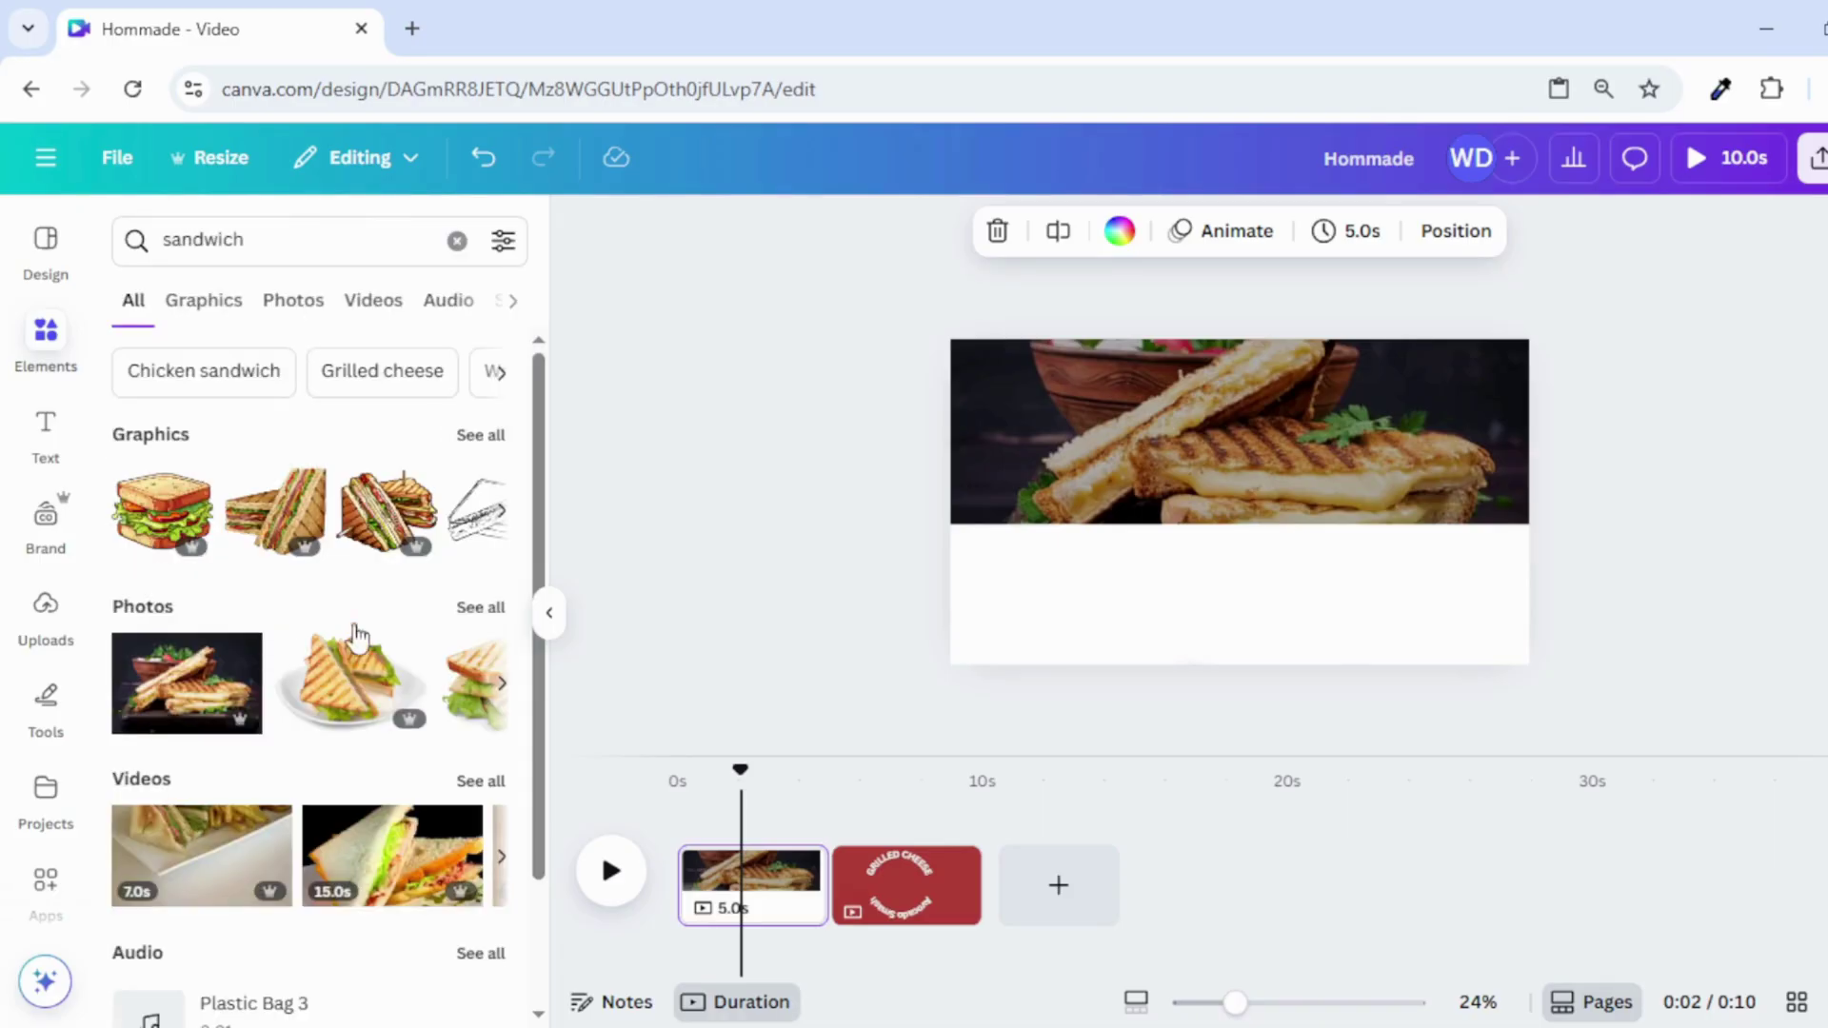
click(256, 669)
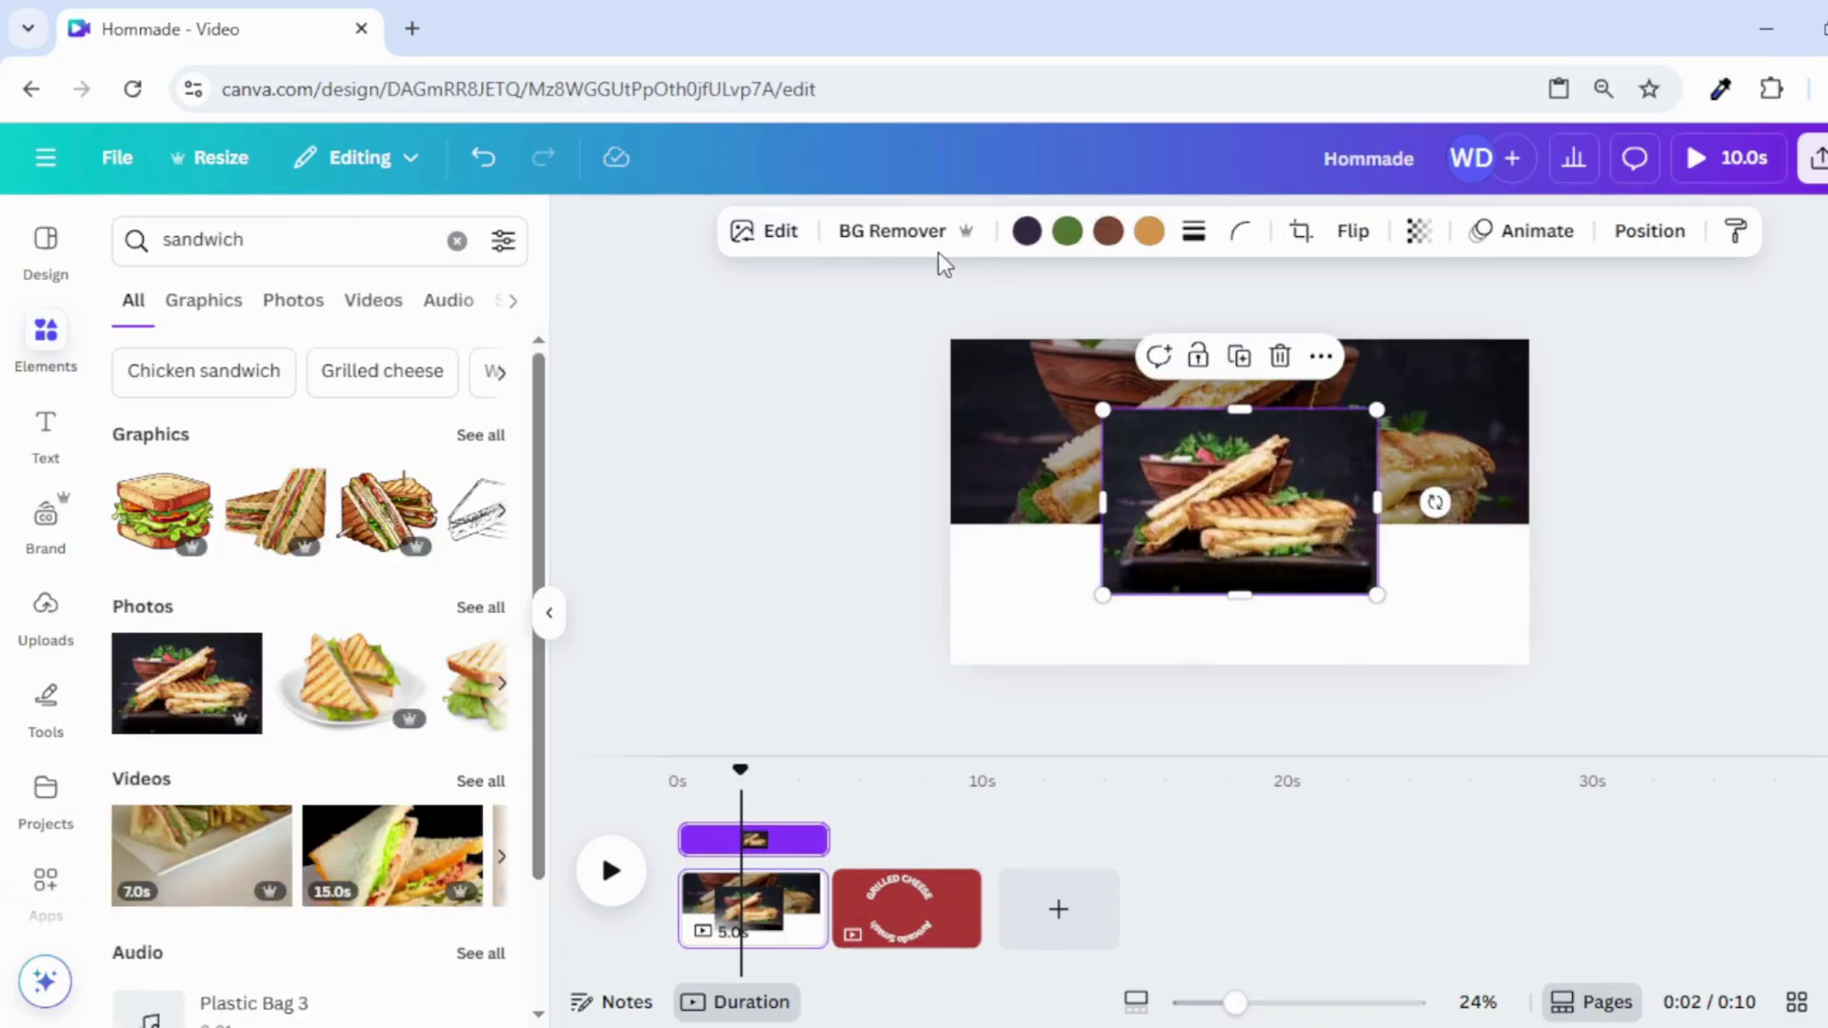
click(861, 236)
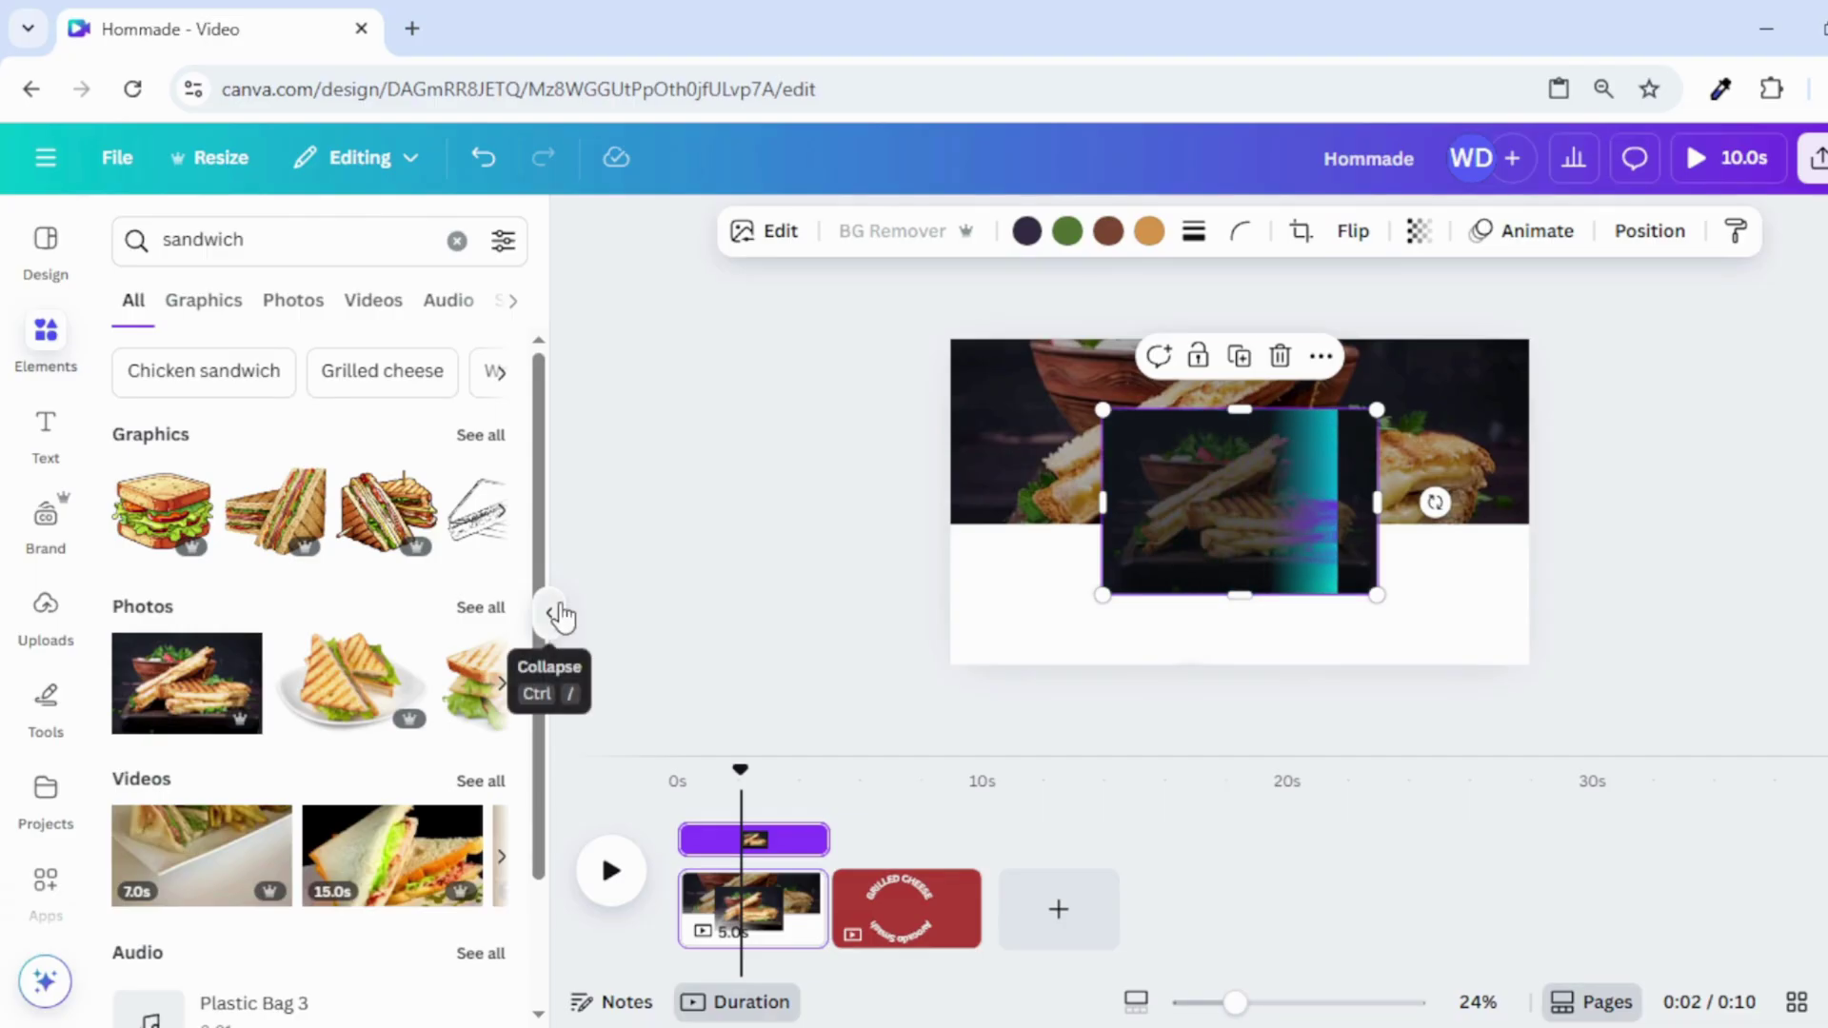
click(936, 582)
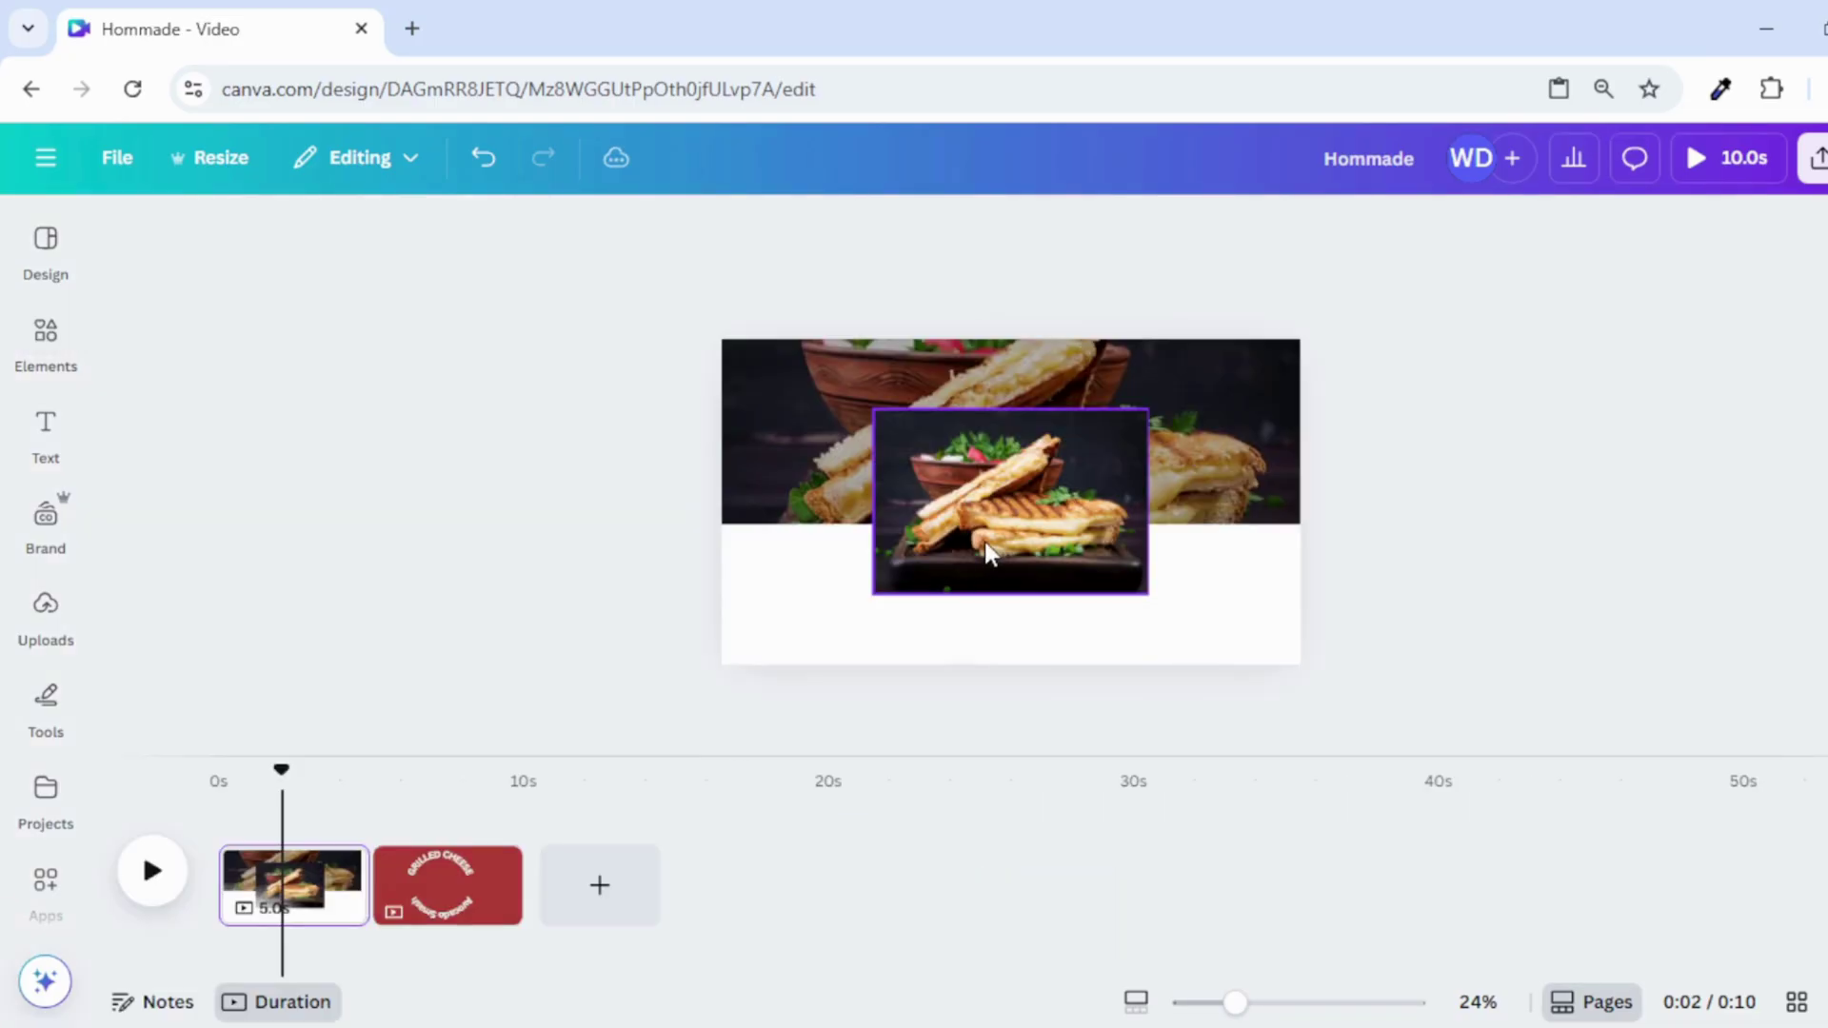
Enlarge the sandwich cutout and place it centrally at the page's bottom edge, overlapping the banner
click(1070, 489)
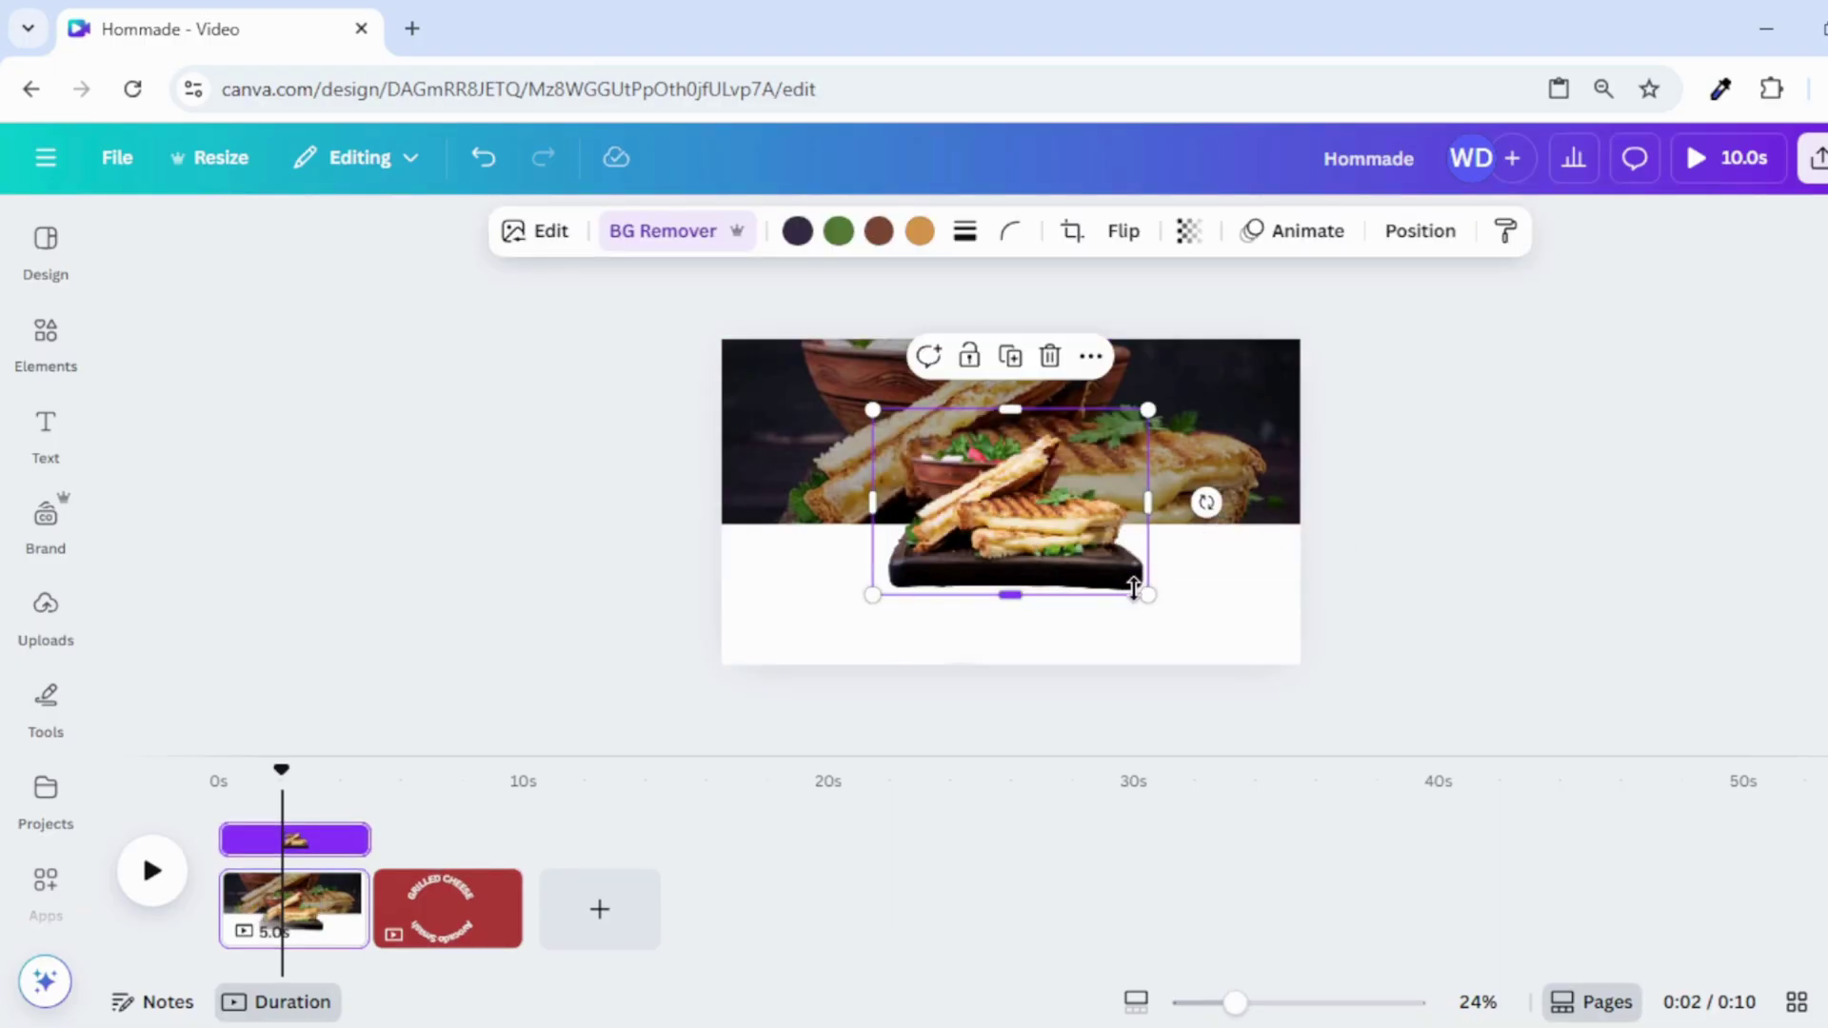
drag(1146, 592, 1181, 624)
drag(977, 495, 952, 533)
drag(850, 446, 818, 431)
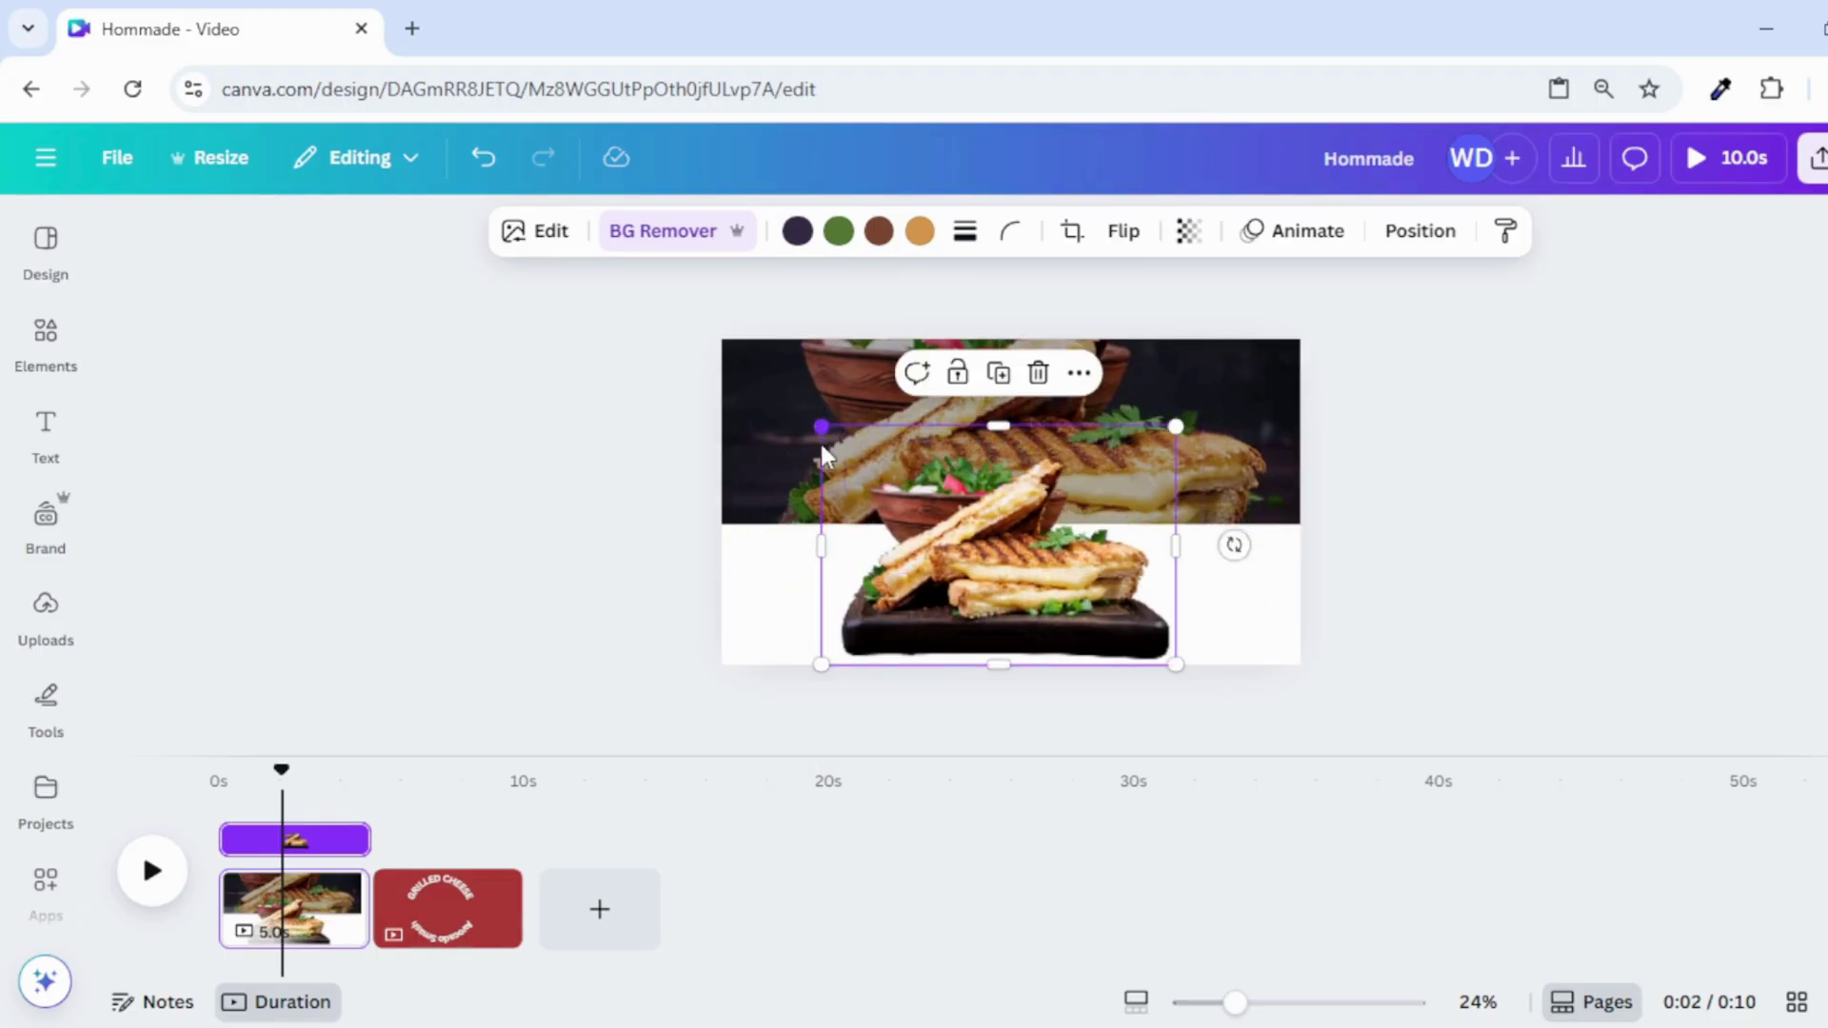
drag(825, 426, 808, 417)
drag(869, 541, 878, 541)
click(1433, 490)
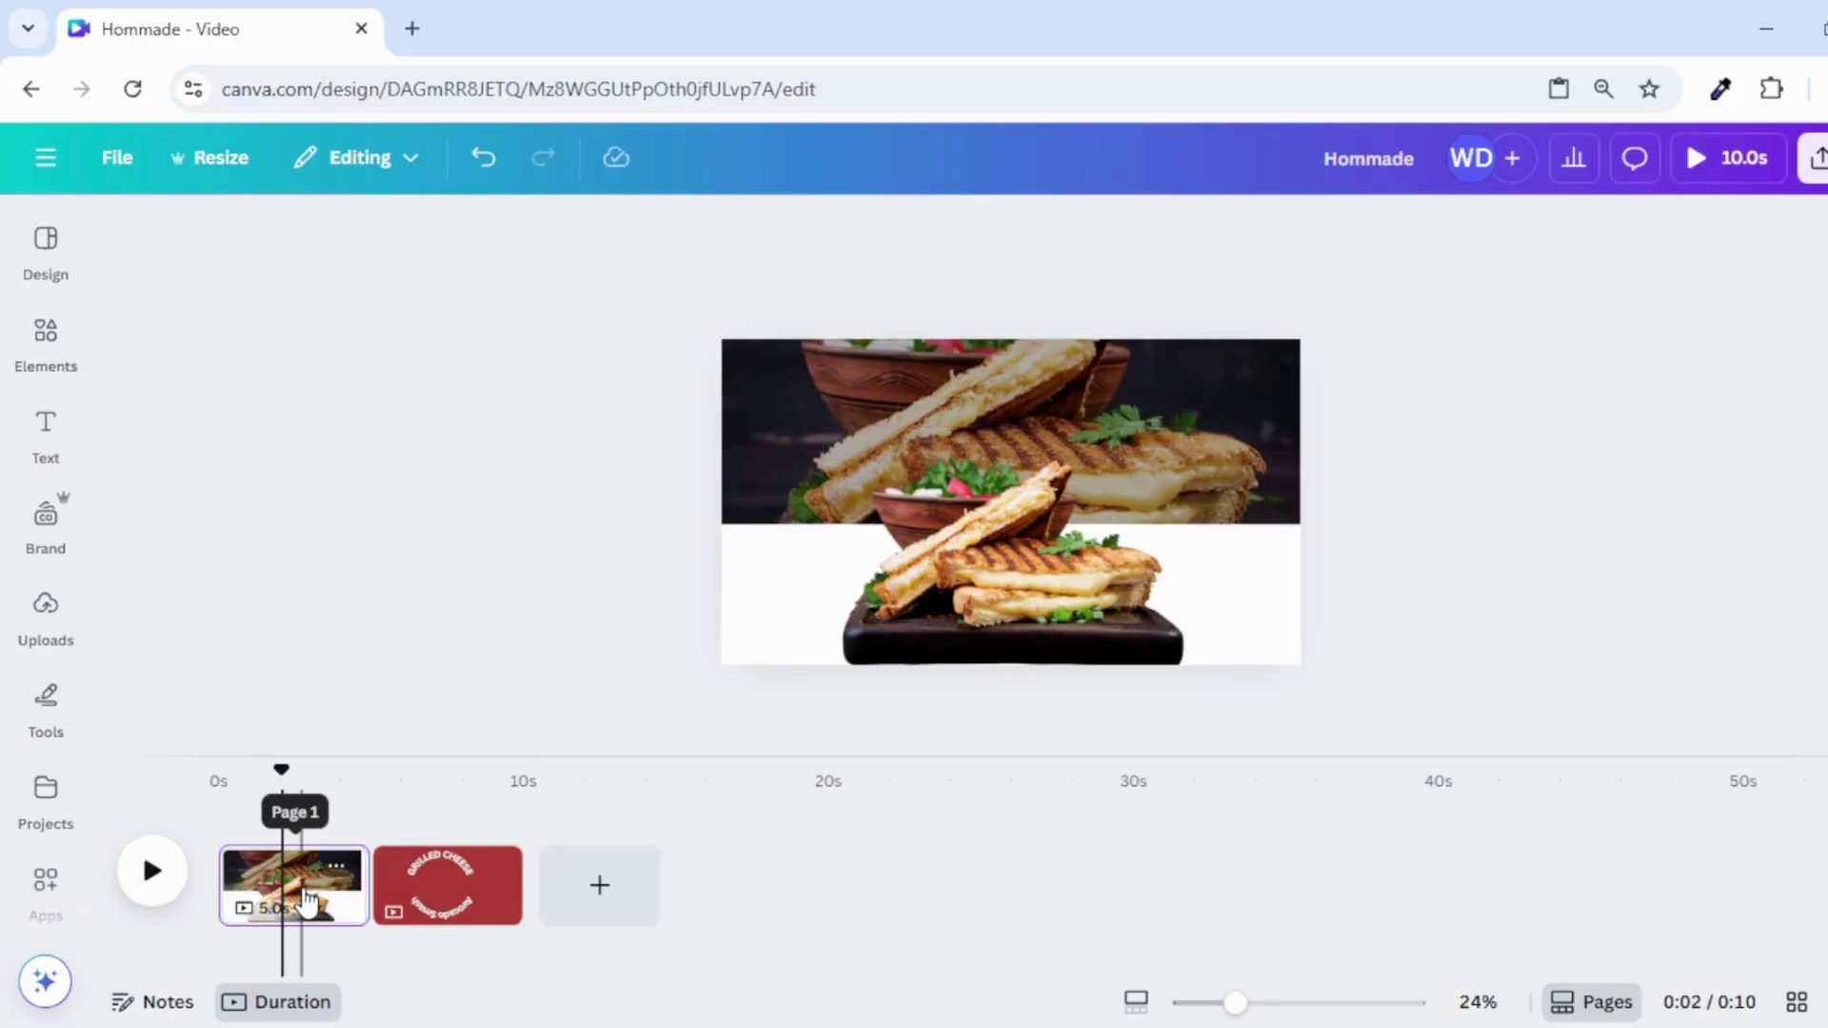
Duplicate the first page containing the banner and the sandwich cutout
click(303, 898)
right_click(303, 897)
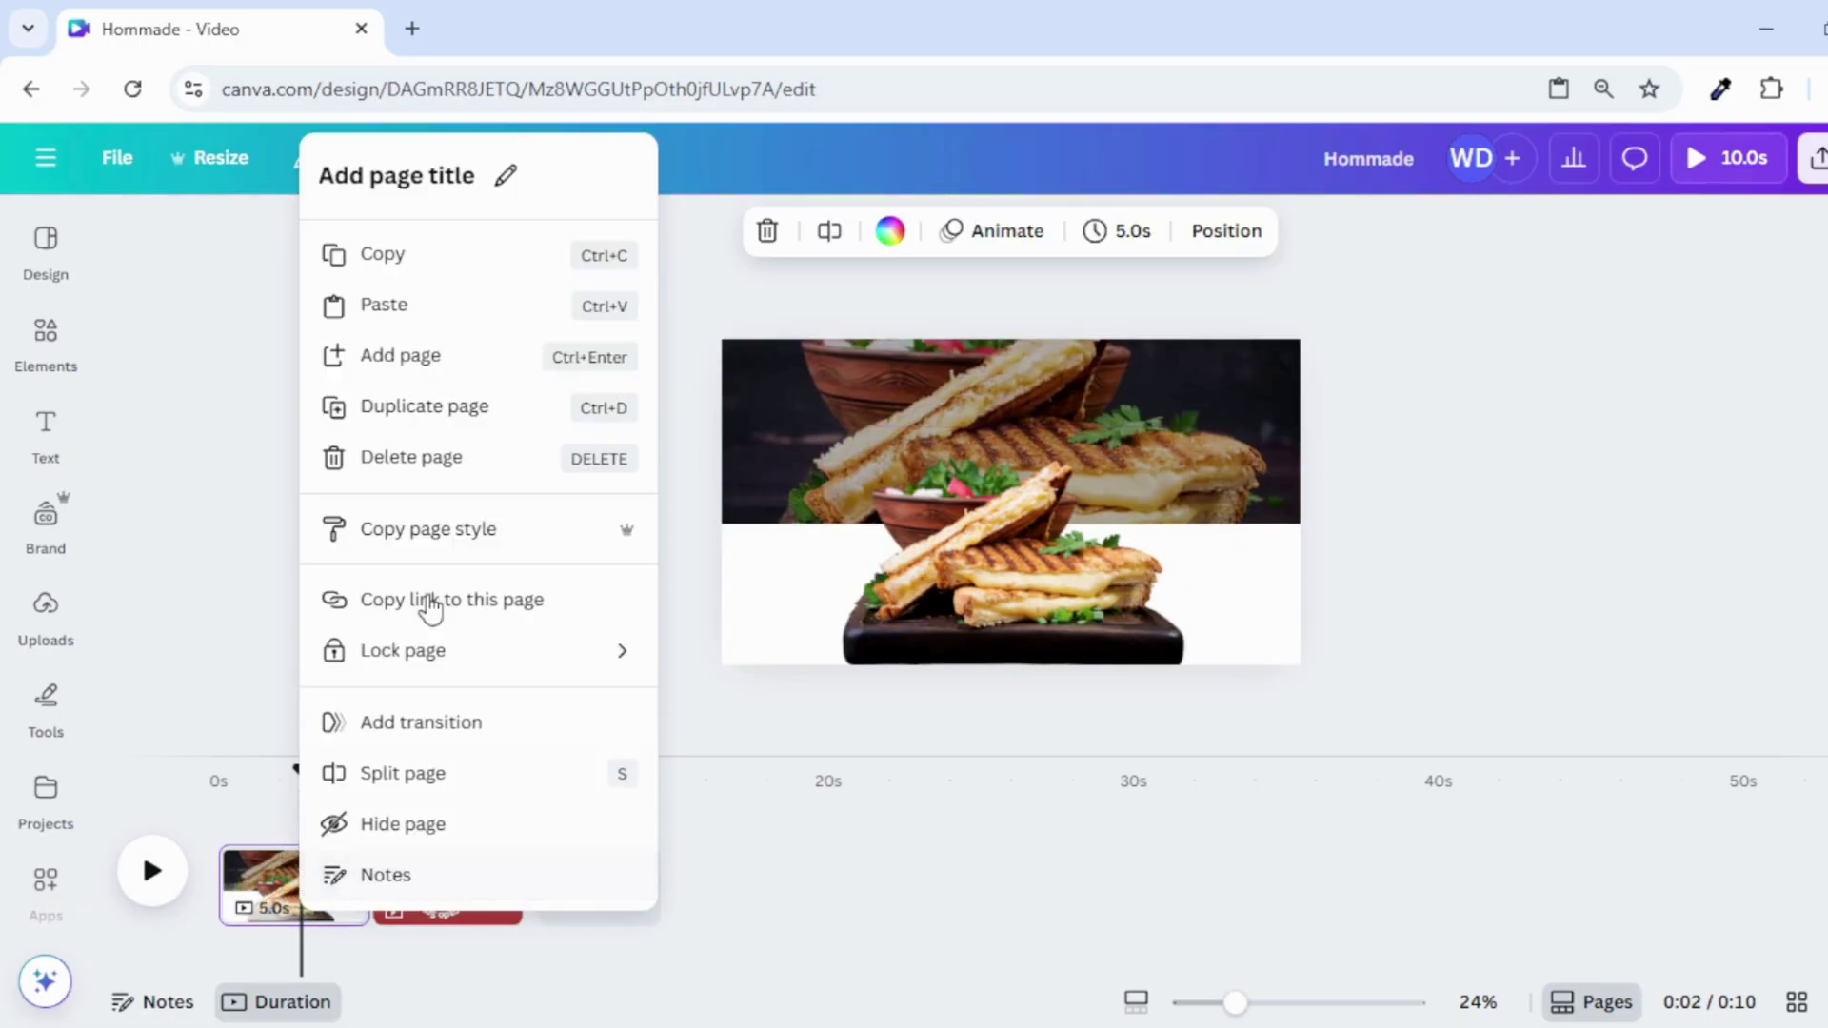
click(455, 407)
On the first page, move the sandwich cutout off below the page and the photo banner off above it, leaving the page blank
click(274, 885)
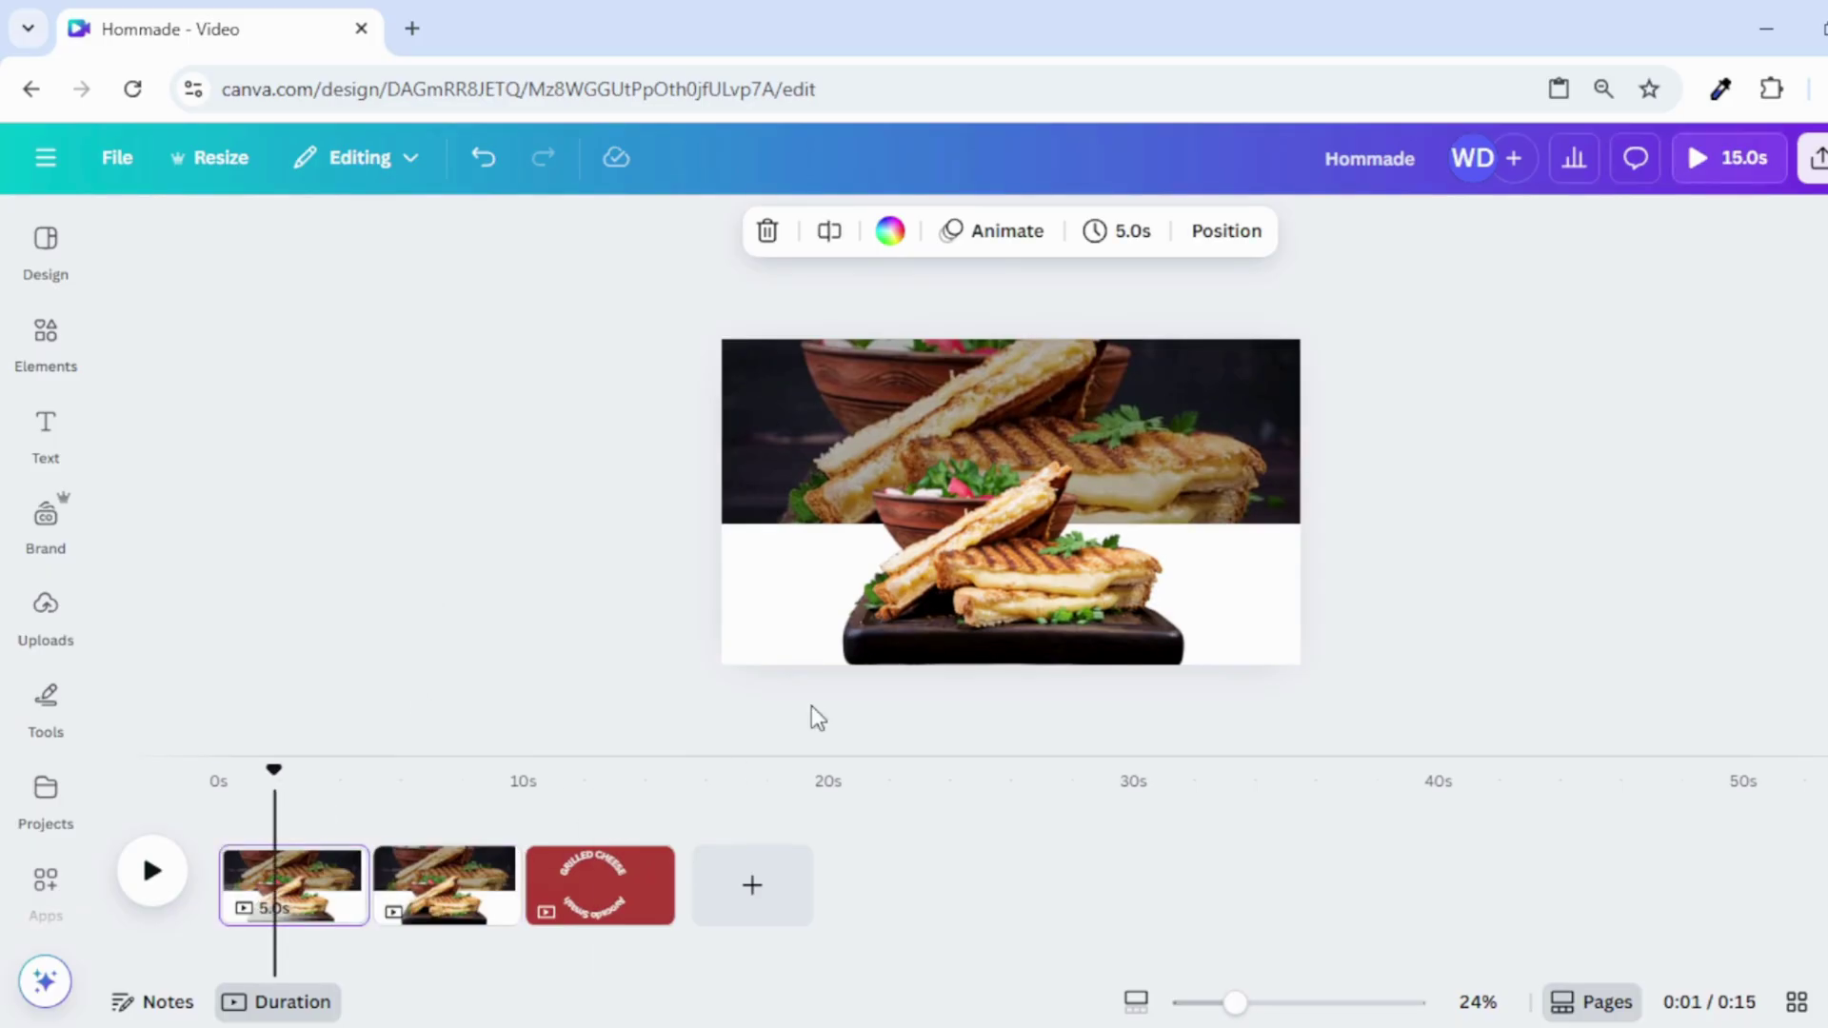
click(947, 610)
drag(969, 586, 963, 741)
click(889, 440)
drag(889, 440, 894, 254)
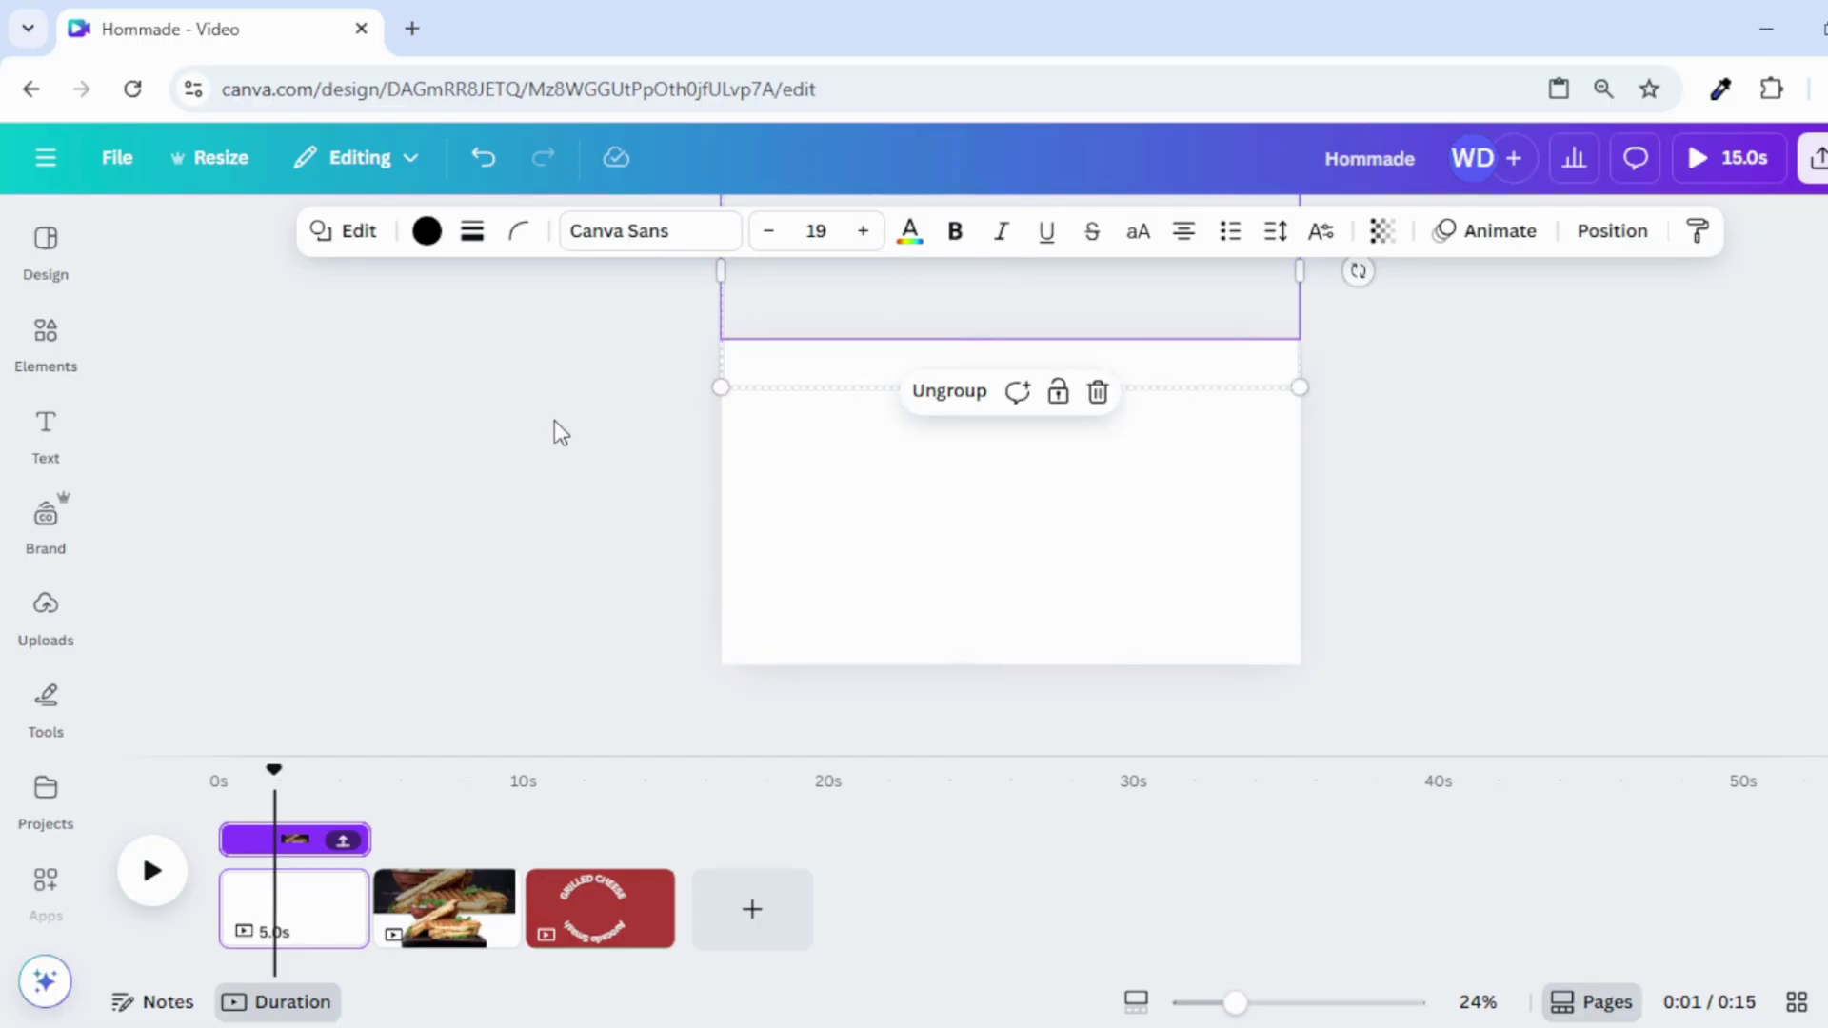
click(650, 463)
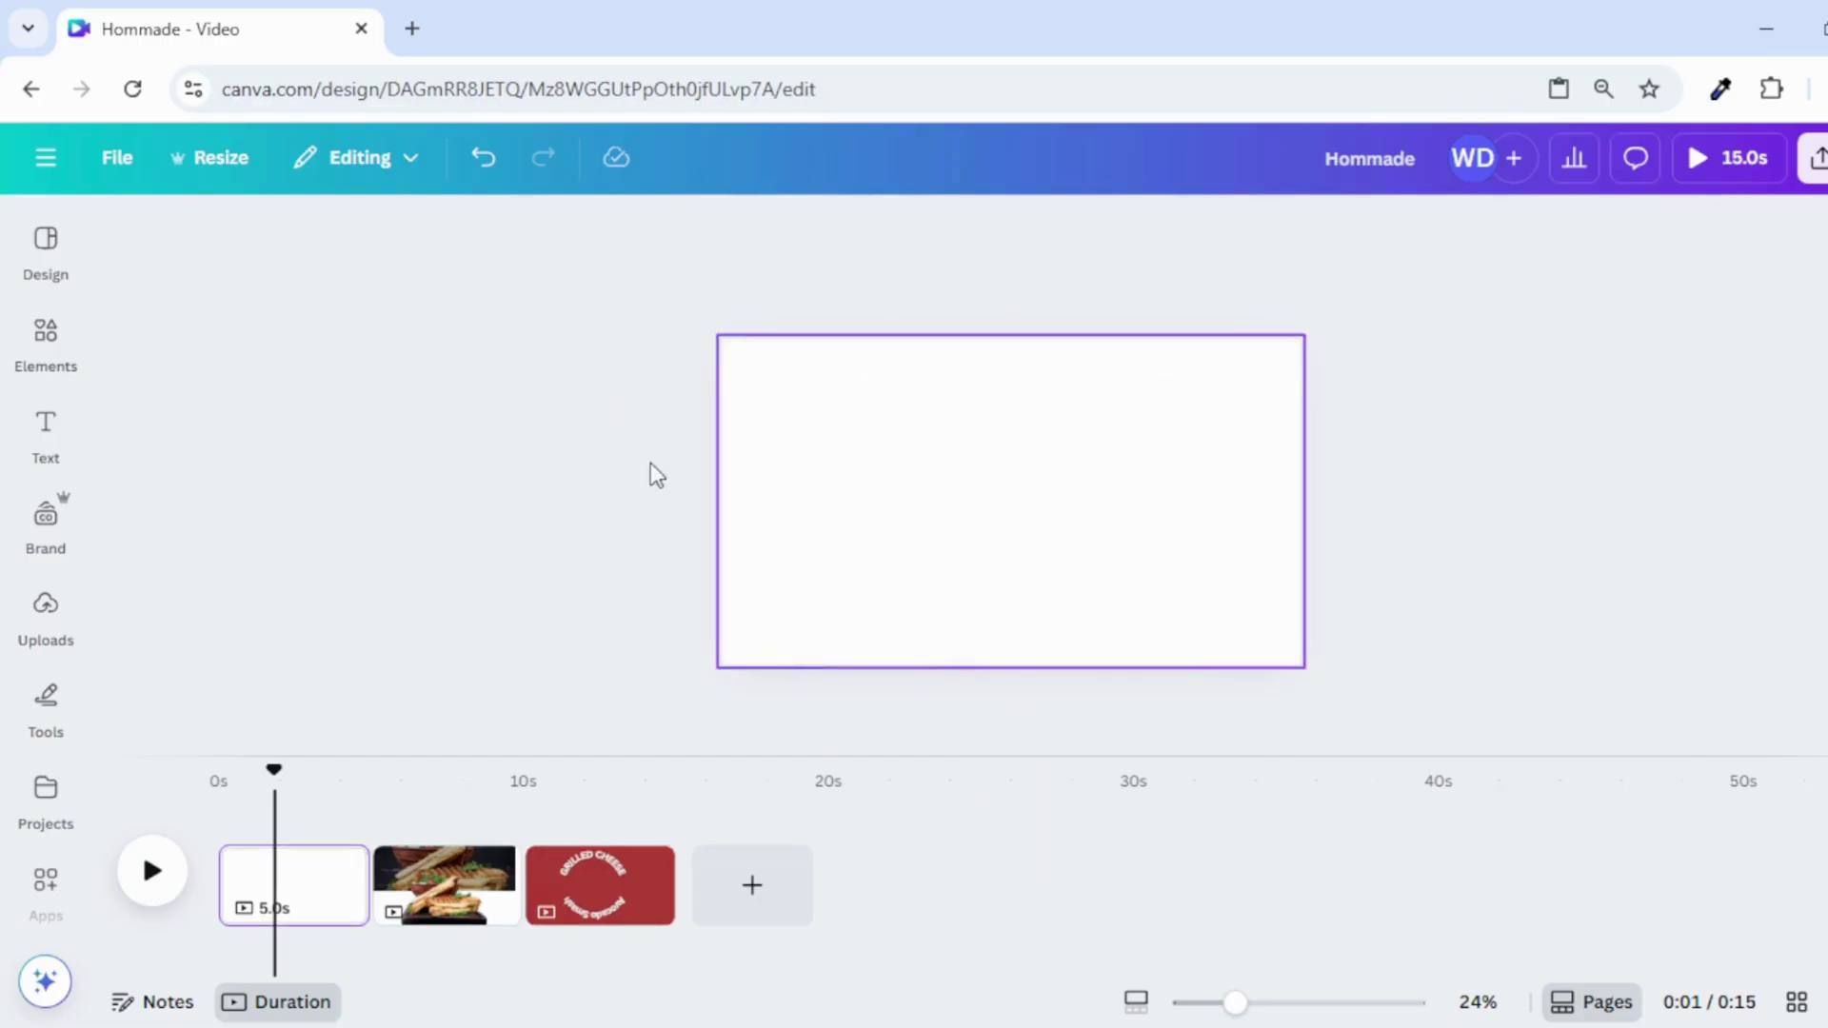
Add a Match & Move transition lasting 2.4 seconds between the first and second pages and preview it
click(243, 871)
click(369, 906)
click(171, 795)
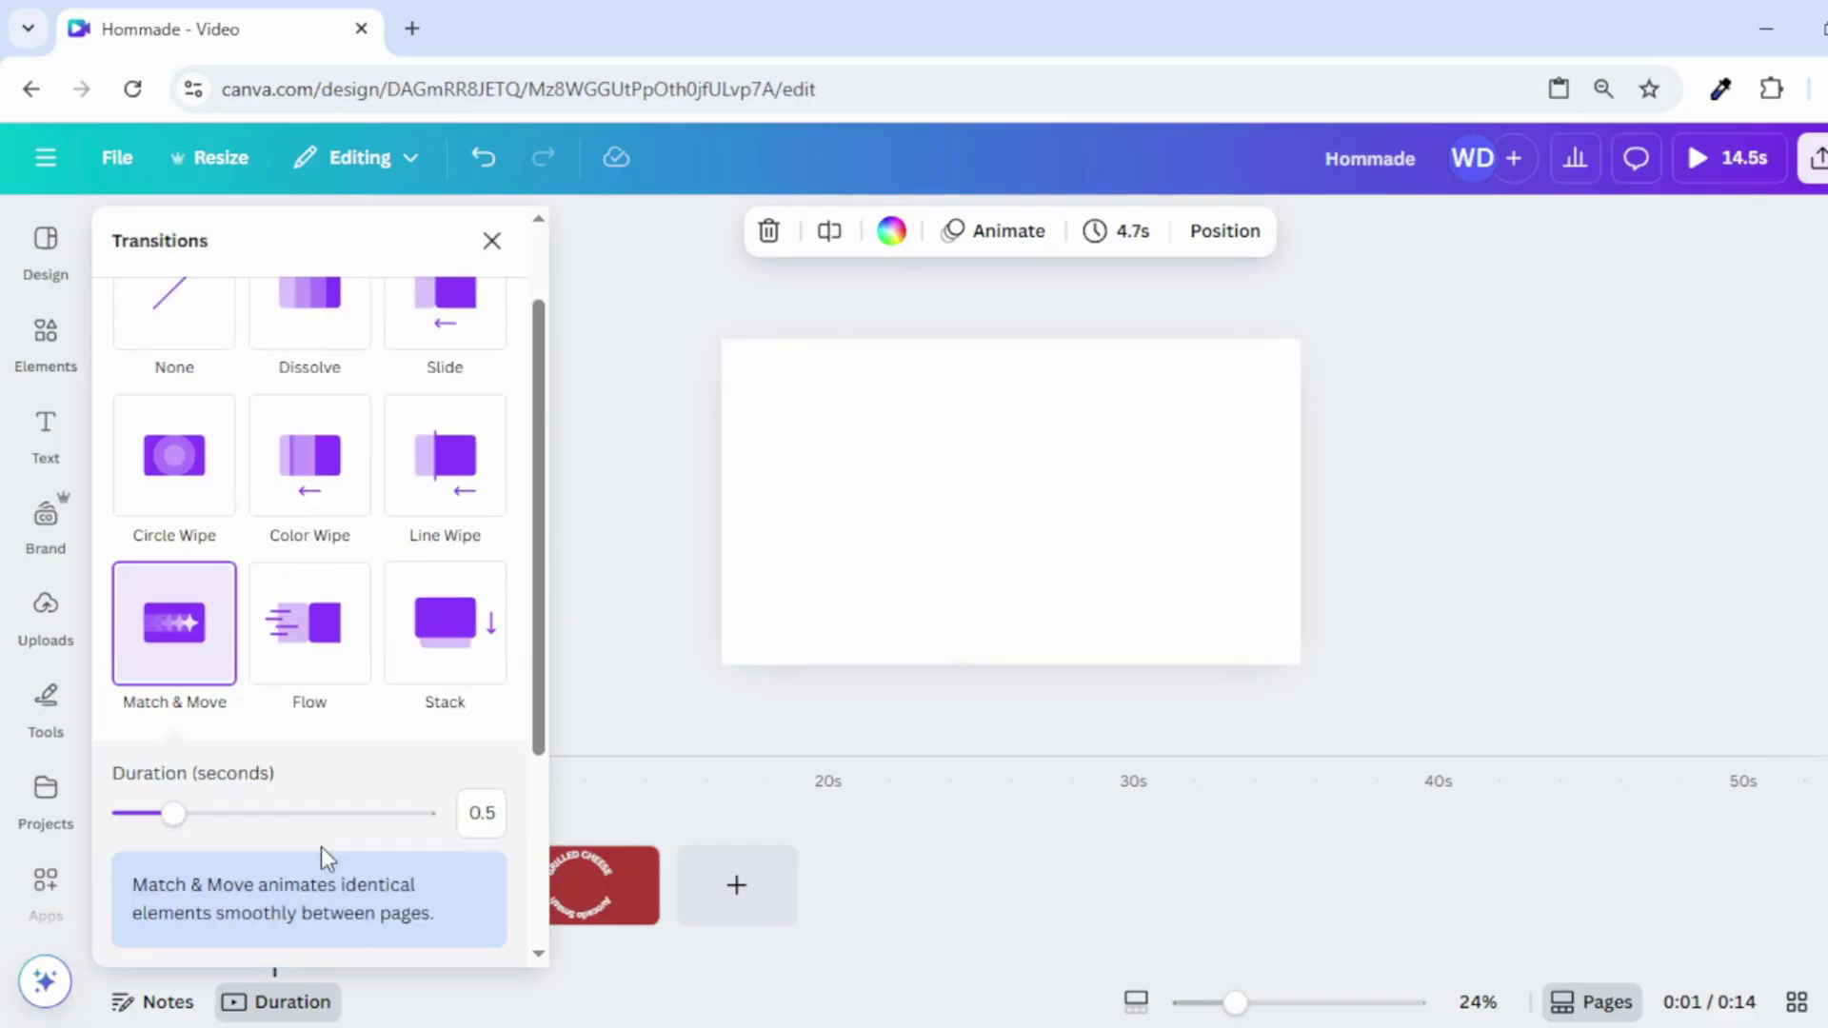
drag(295, 836, 419, 842)
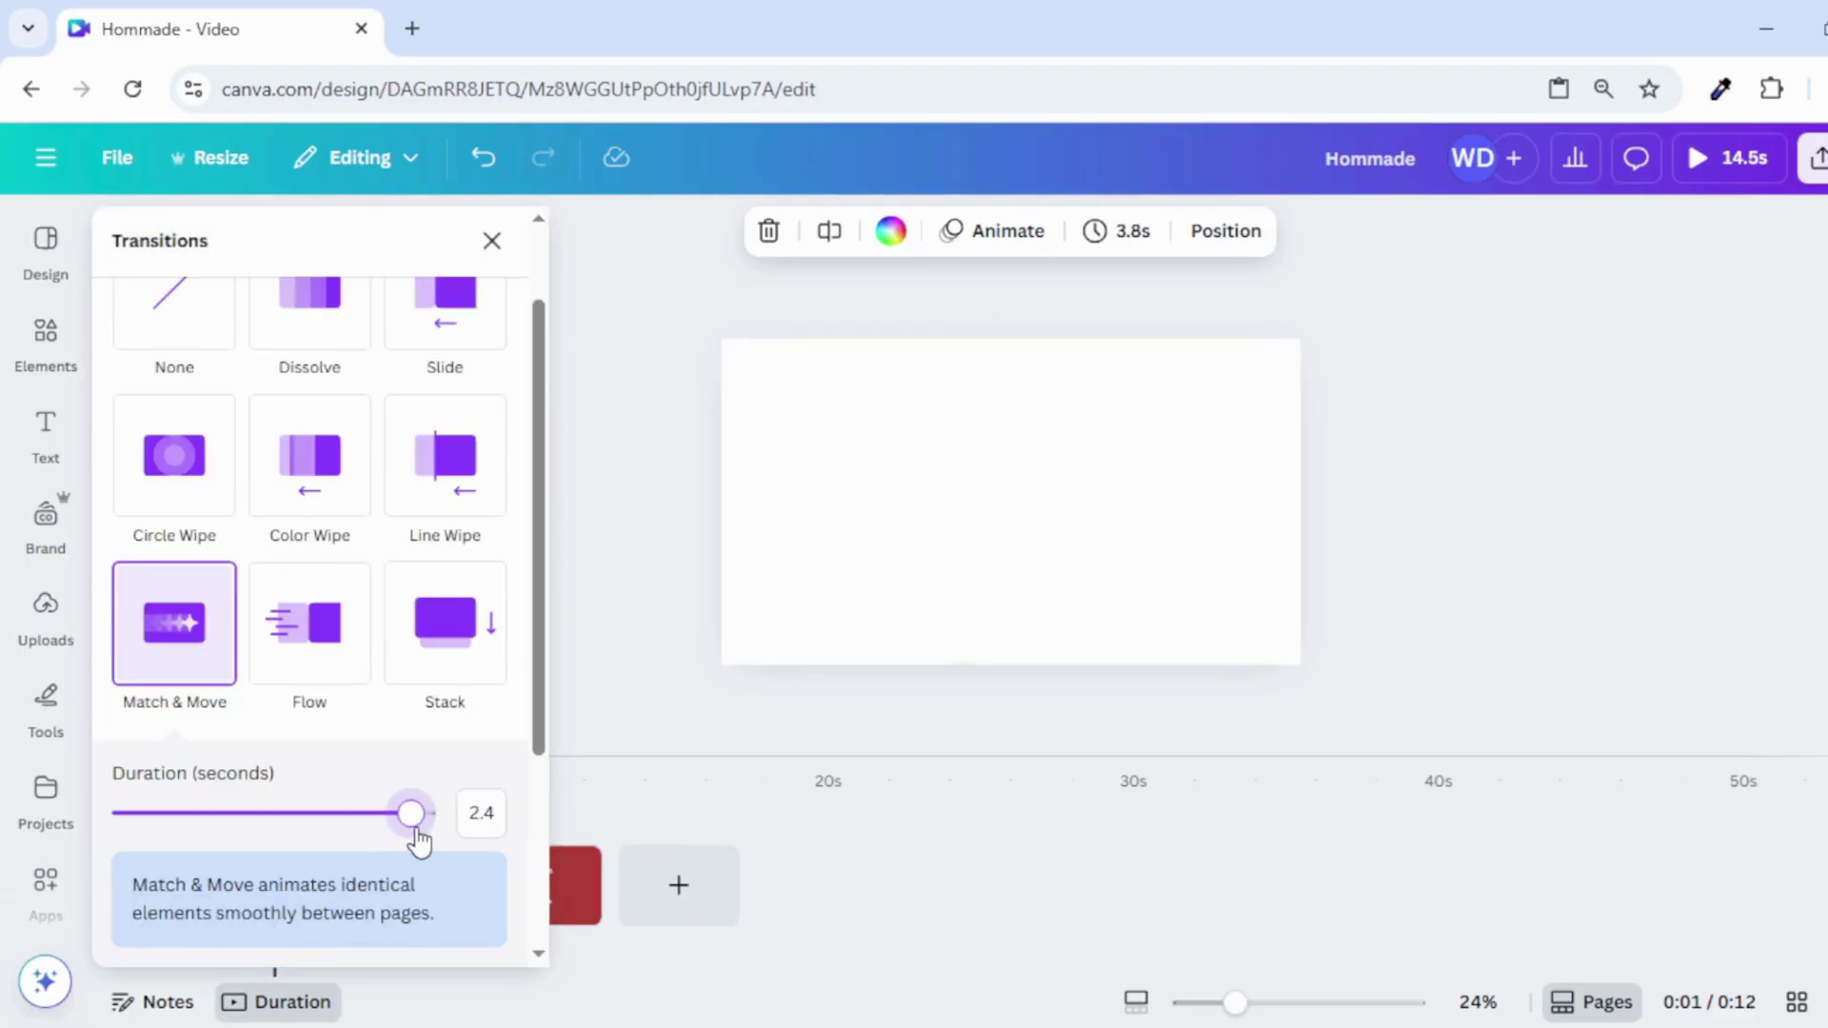
click(624, 628)
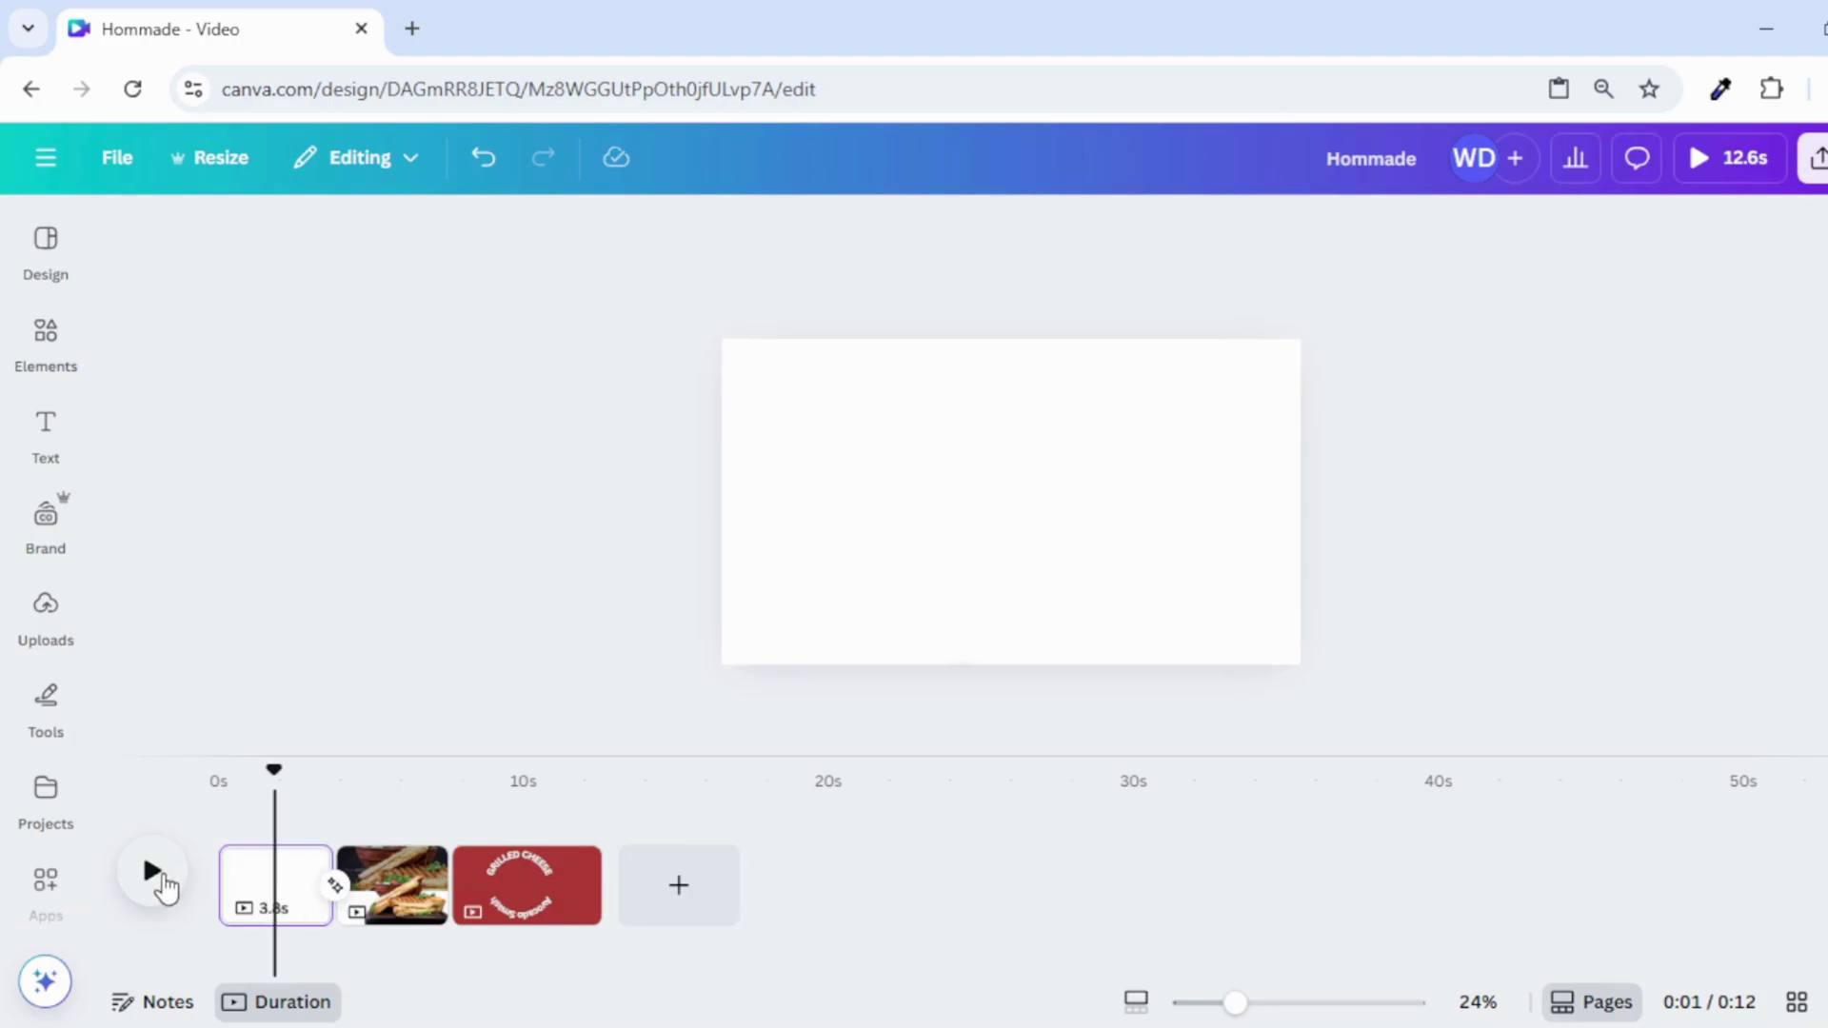
click(160, 877)
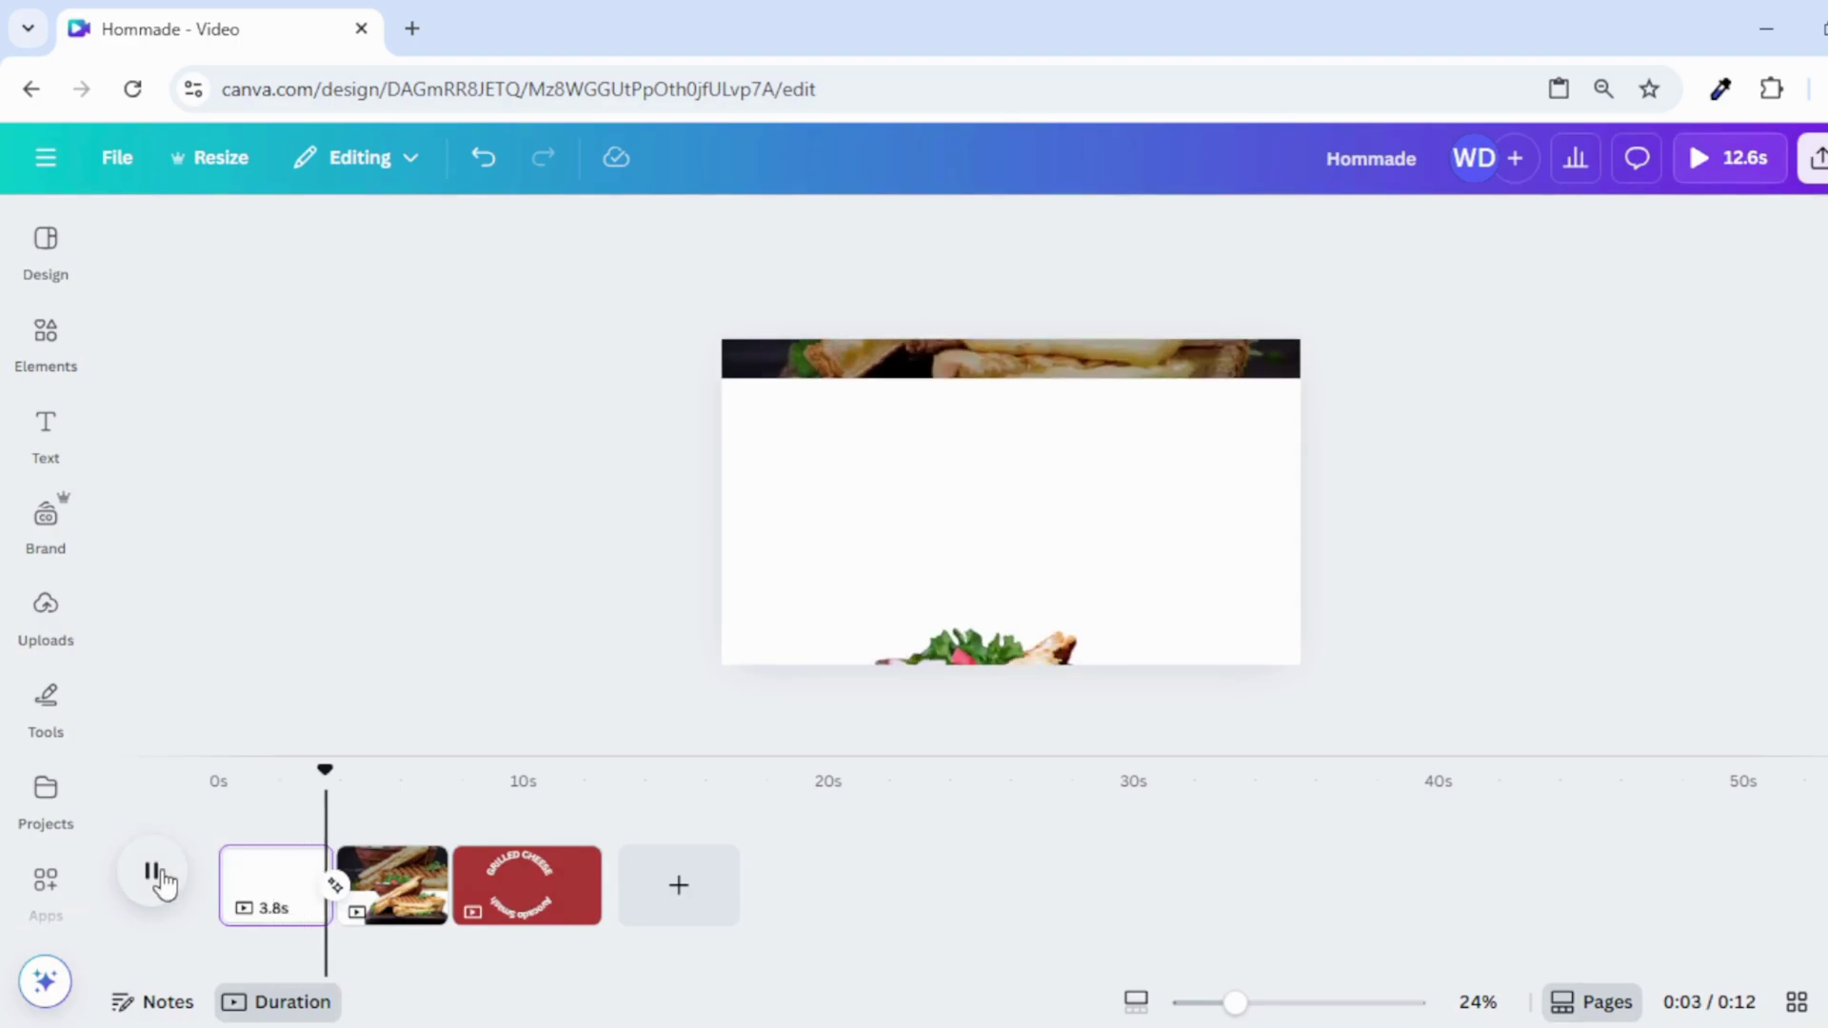
click(160, 878)
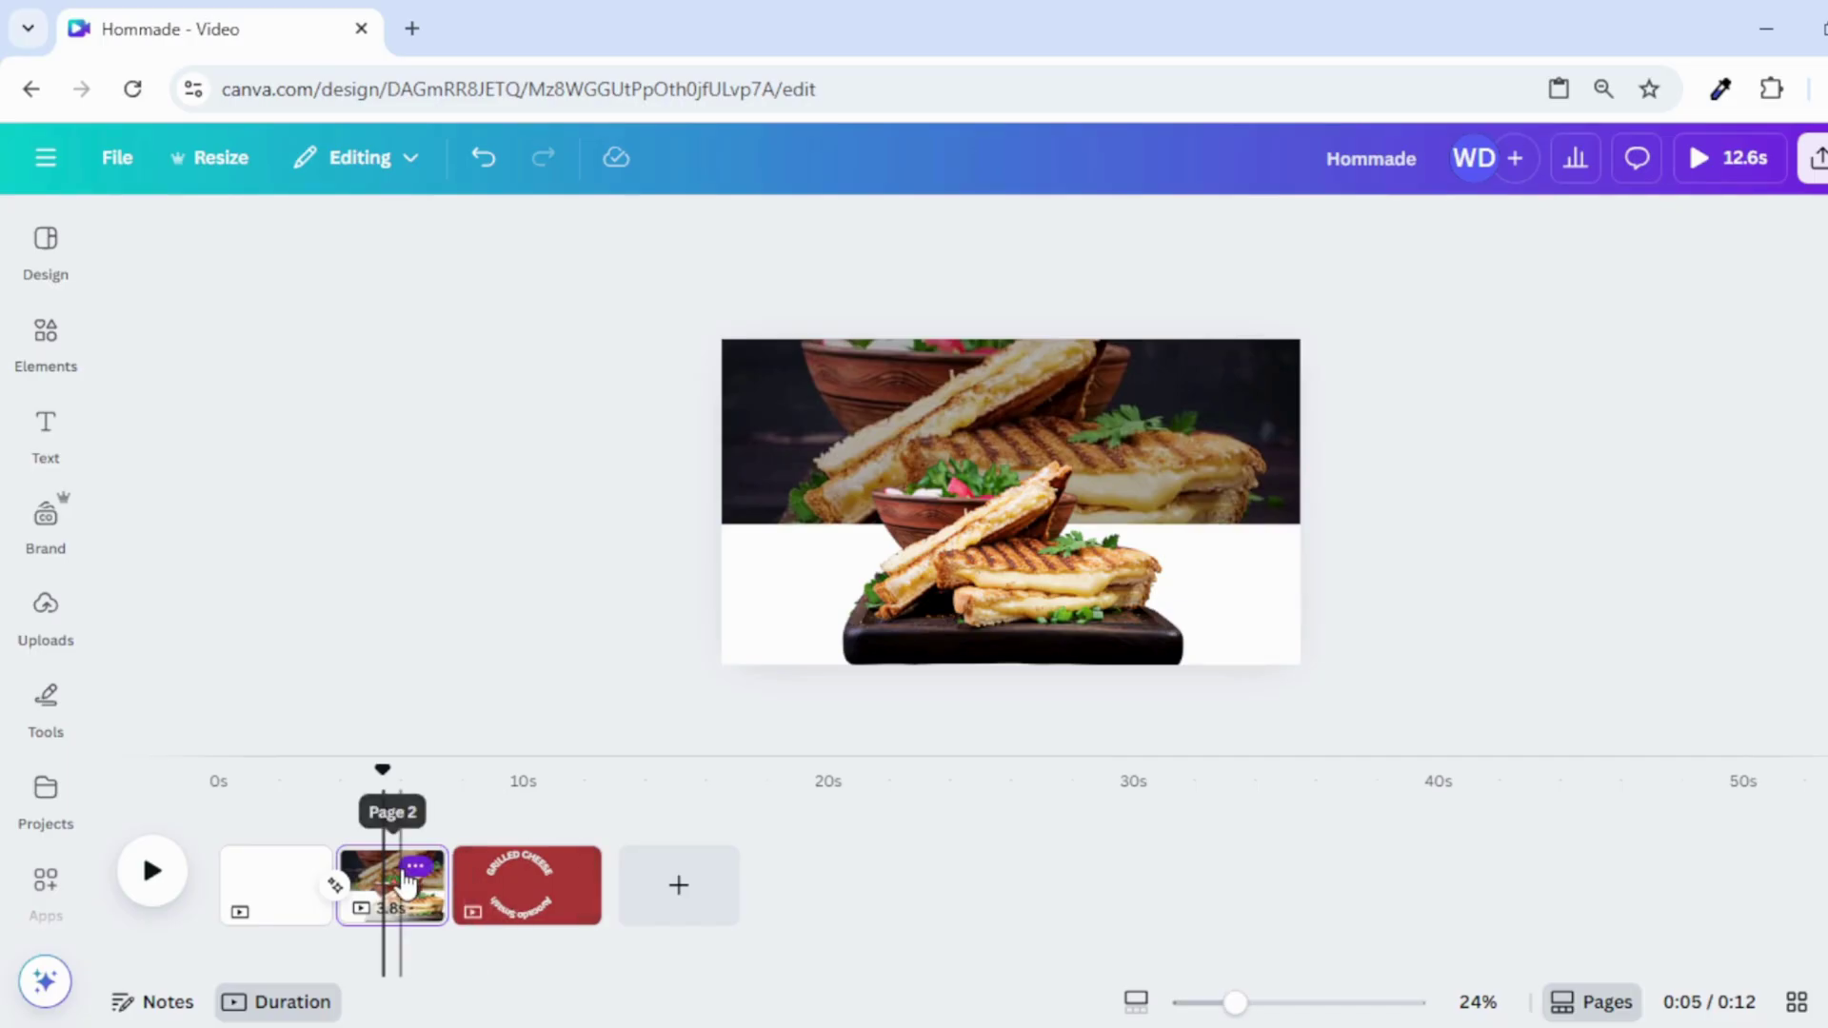
Duplicate the second page and go to the copy
click(405, 871)
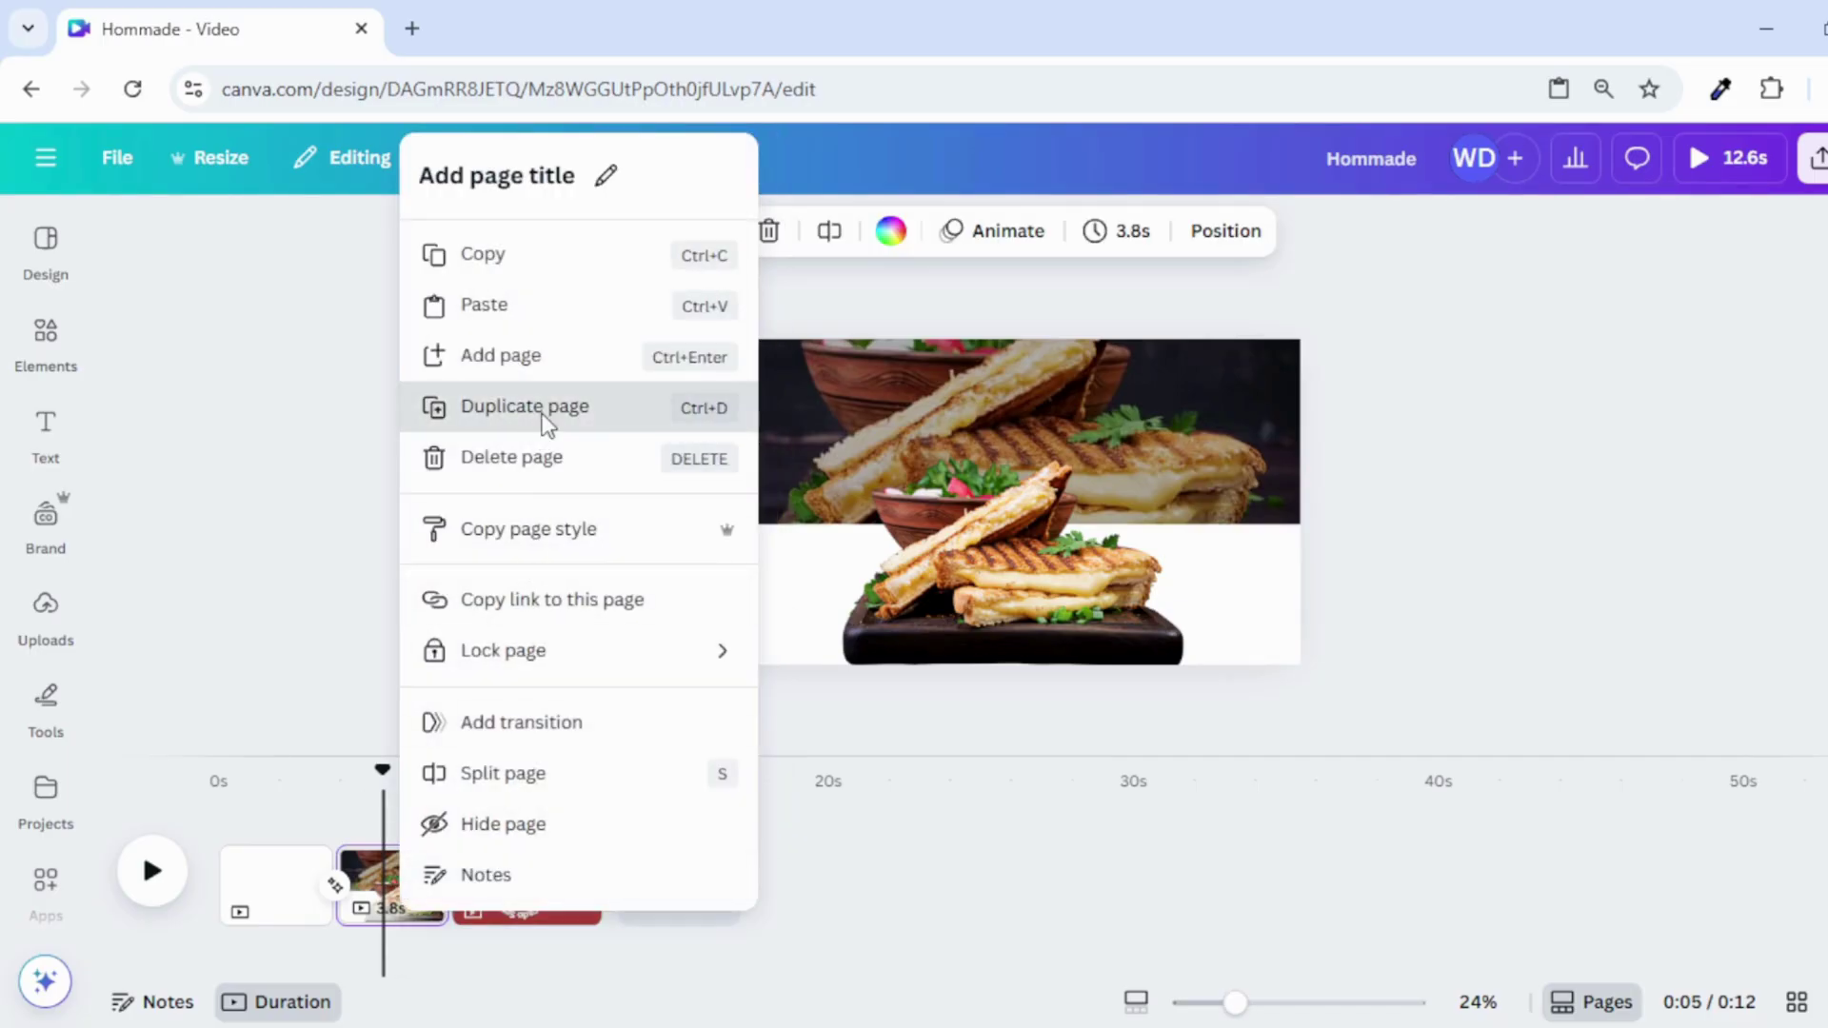
click(545, 419)
click(514, 885)
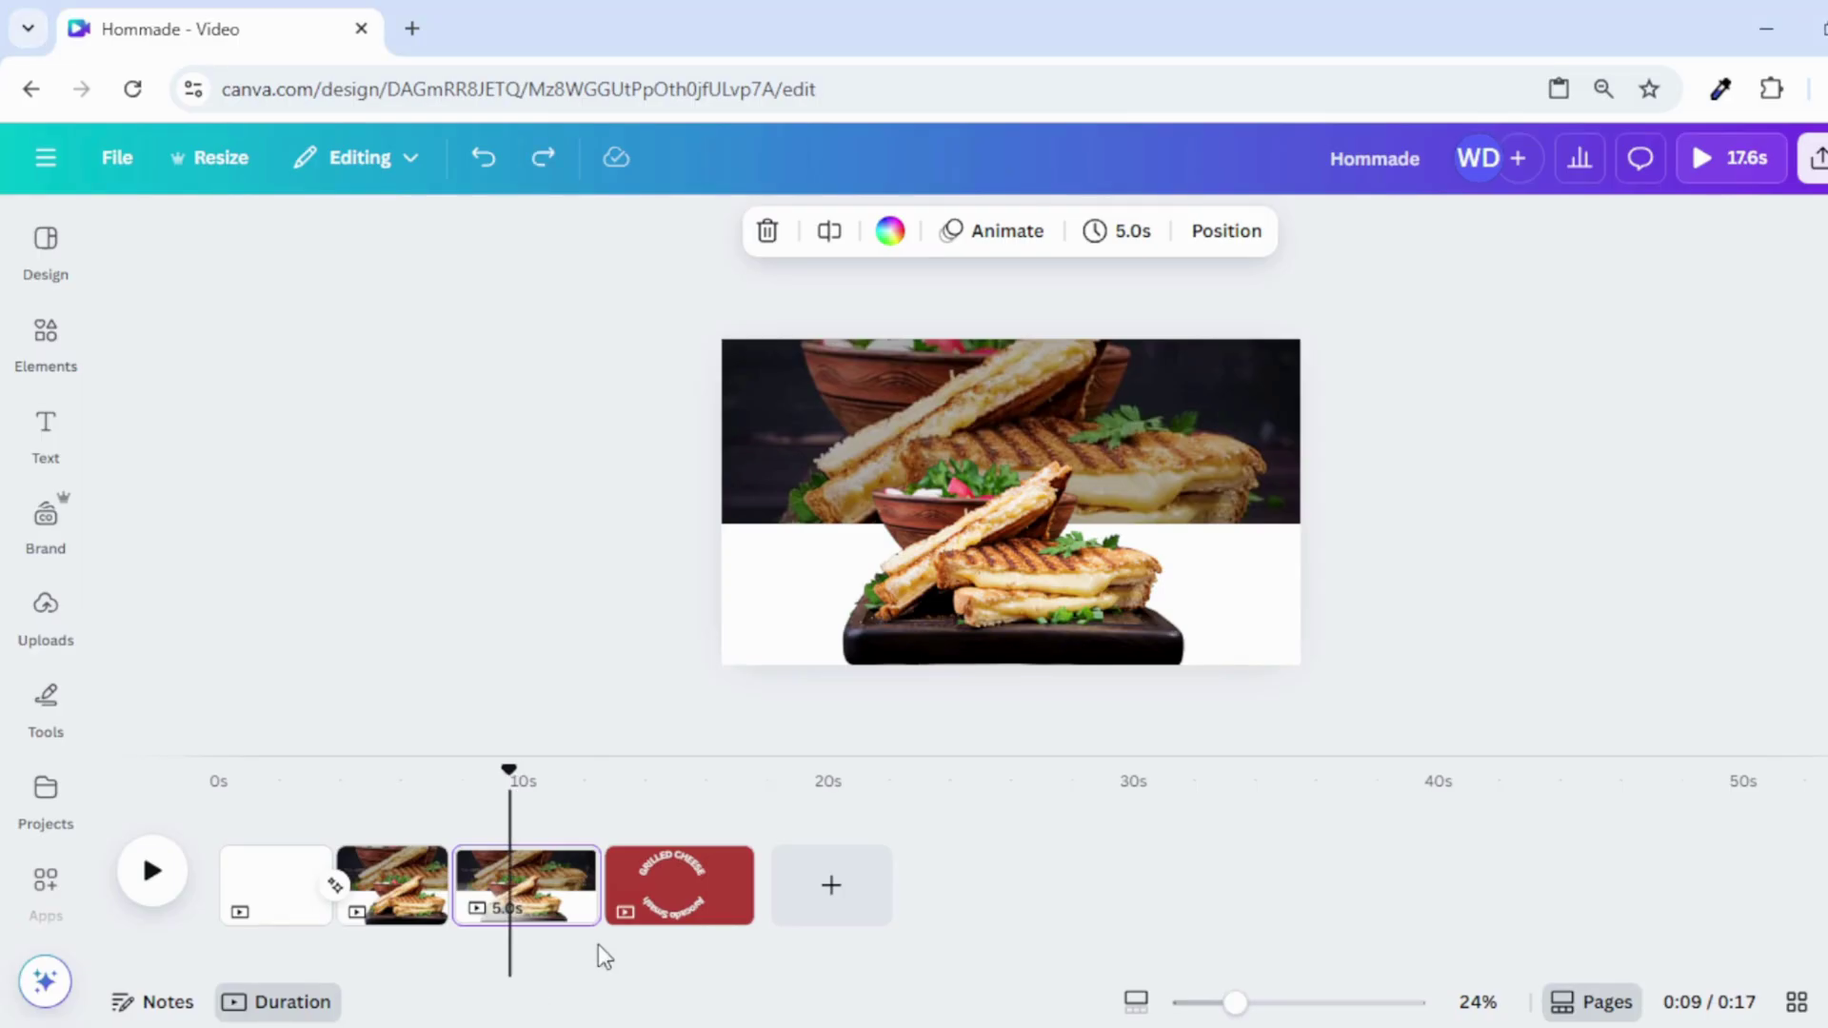
Enlarge the sandwich cutout on the third page and center it horizontally along the page's bottom edge
click(985, 621)
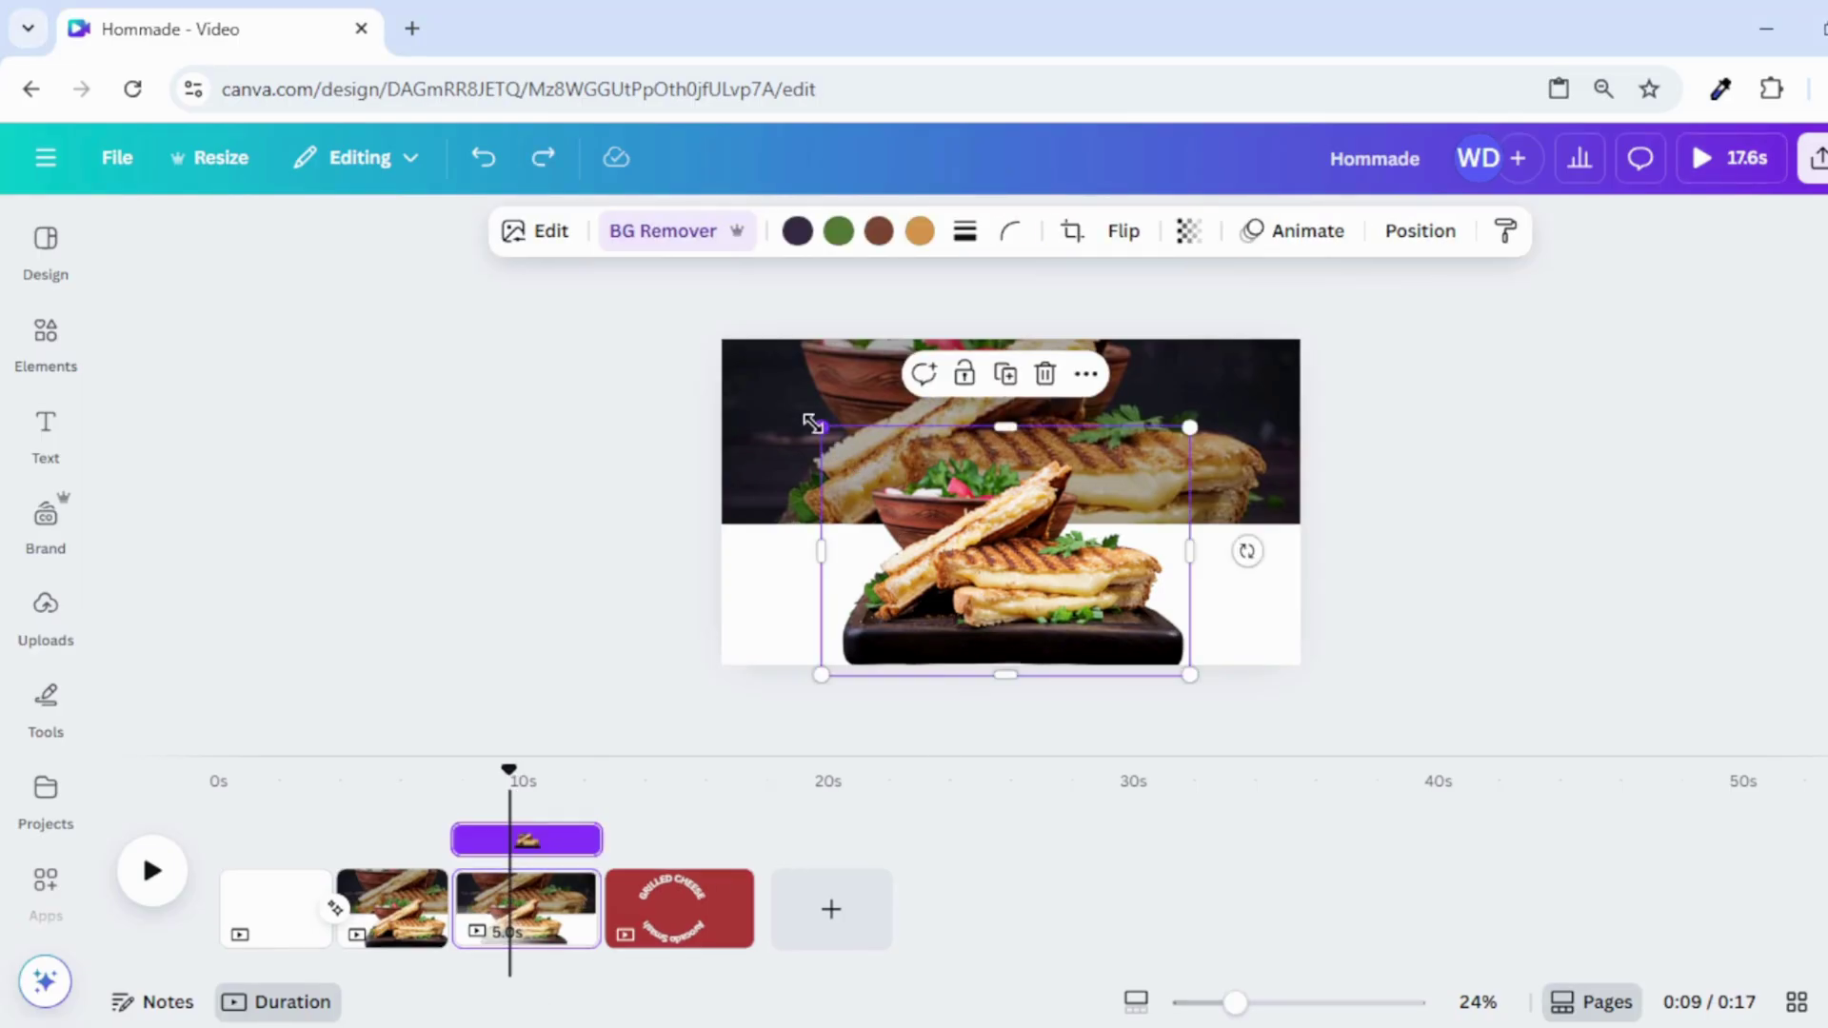
drag(820, 428, 768, 387)
mouse_move(928, 581)
mouse_down()
mouse_move(986, 576)
mouse_move(960, 572)
mouse_up()
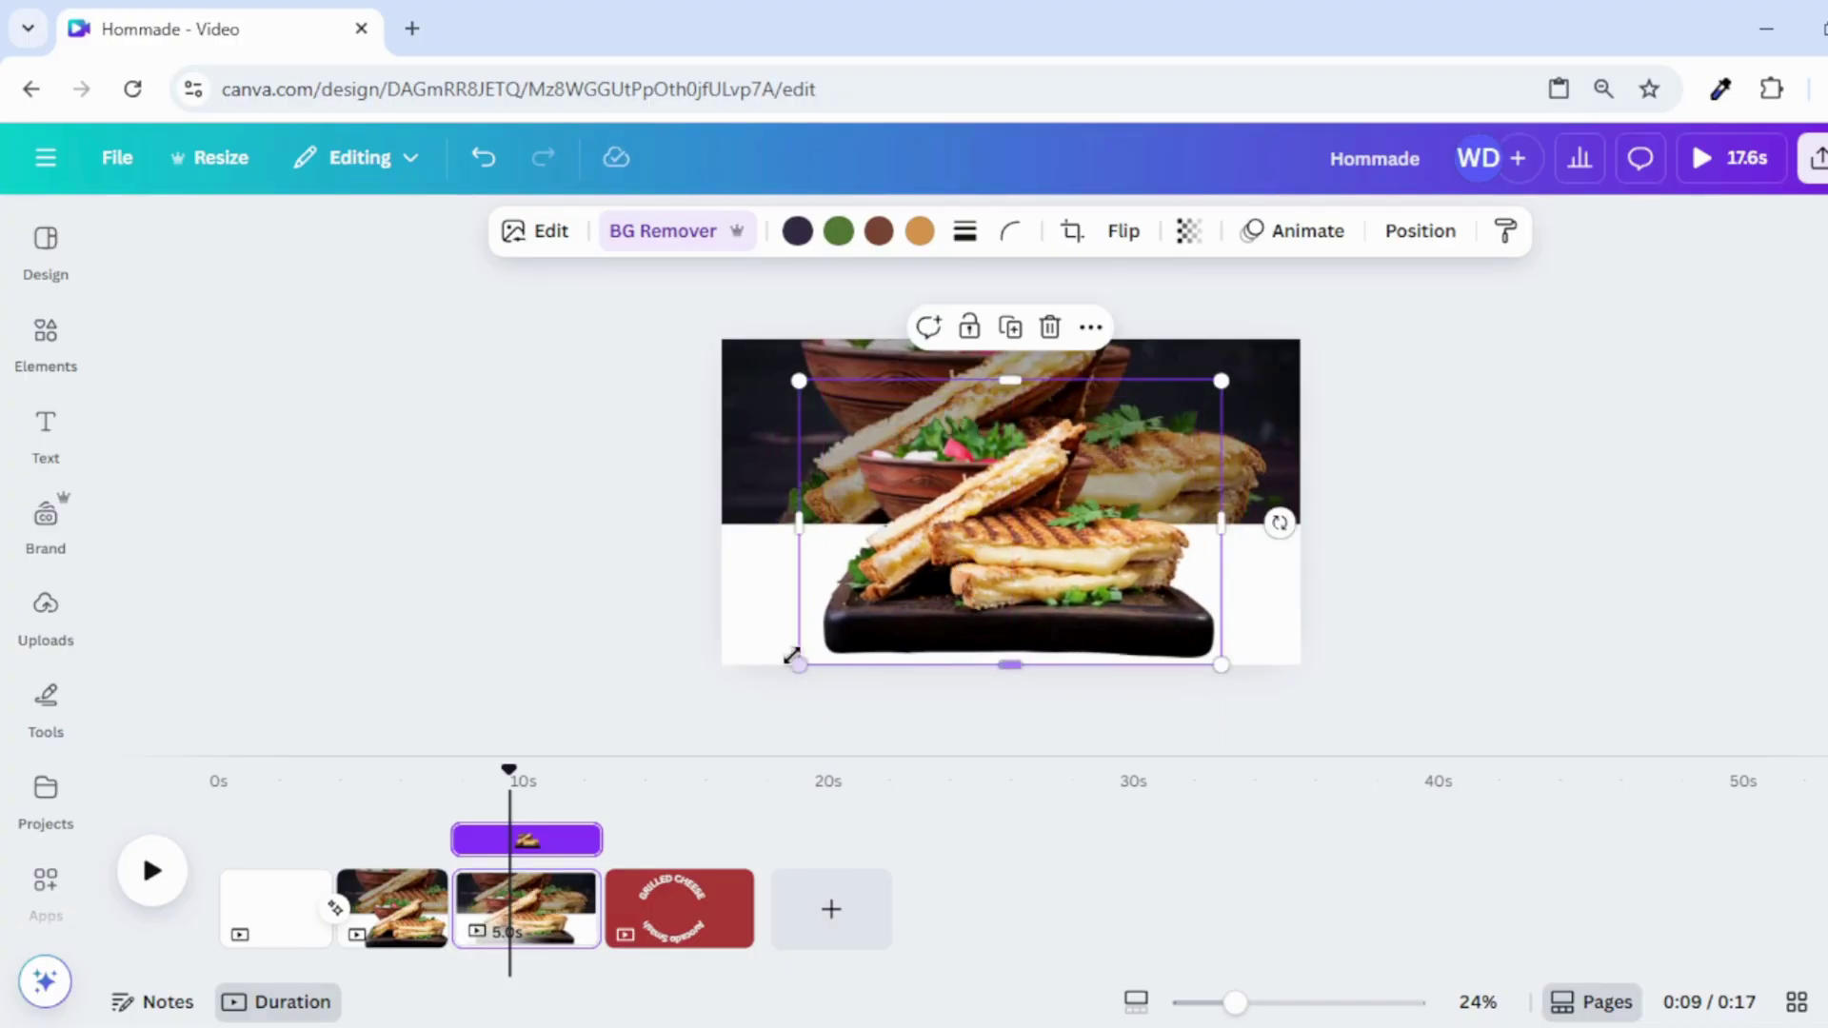
On the third page, move the ring of curved names up behind the sandwich cutout, rotating it so GRILLED CHEESE arches above the sandwich
right_click(1068, 624)
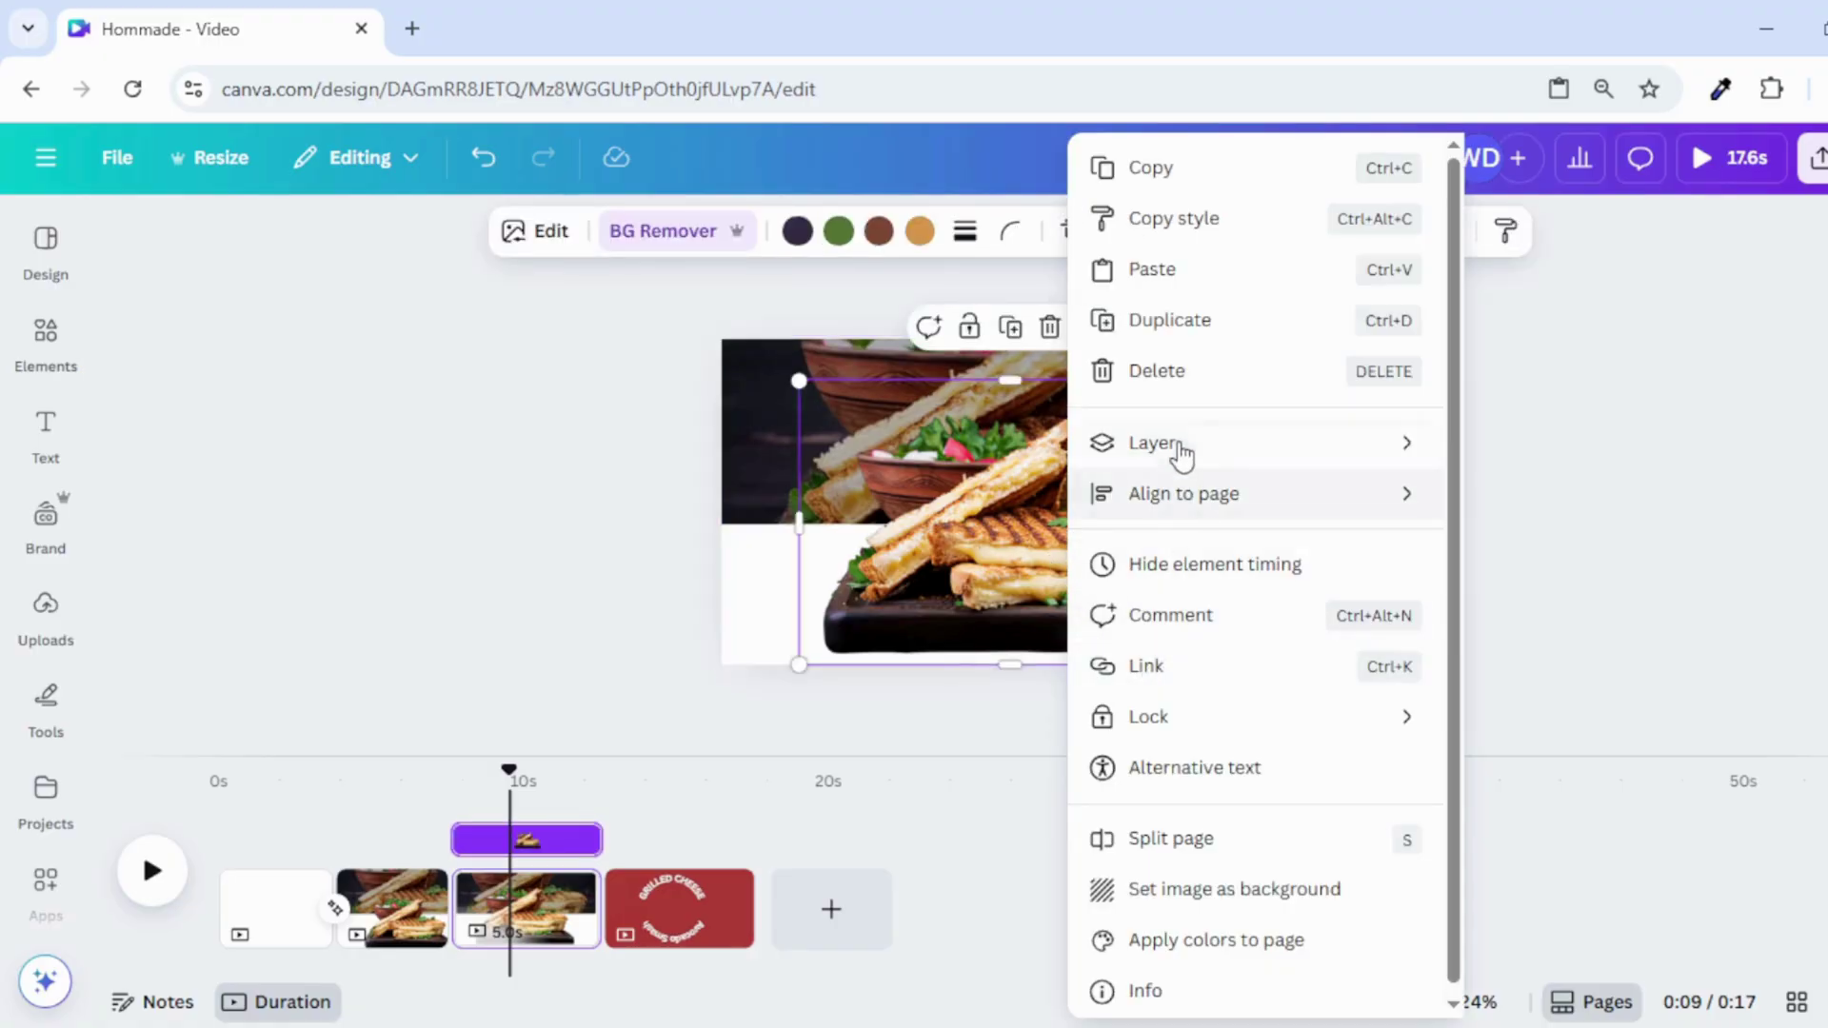
mouse_move(1181, 455)
click(1547, 664)
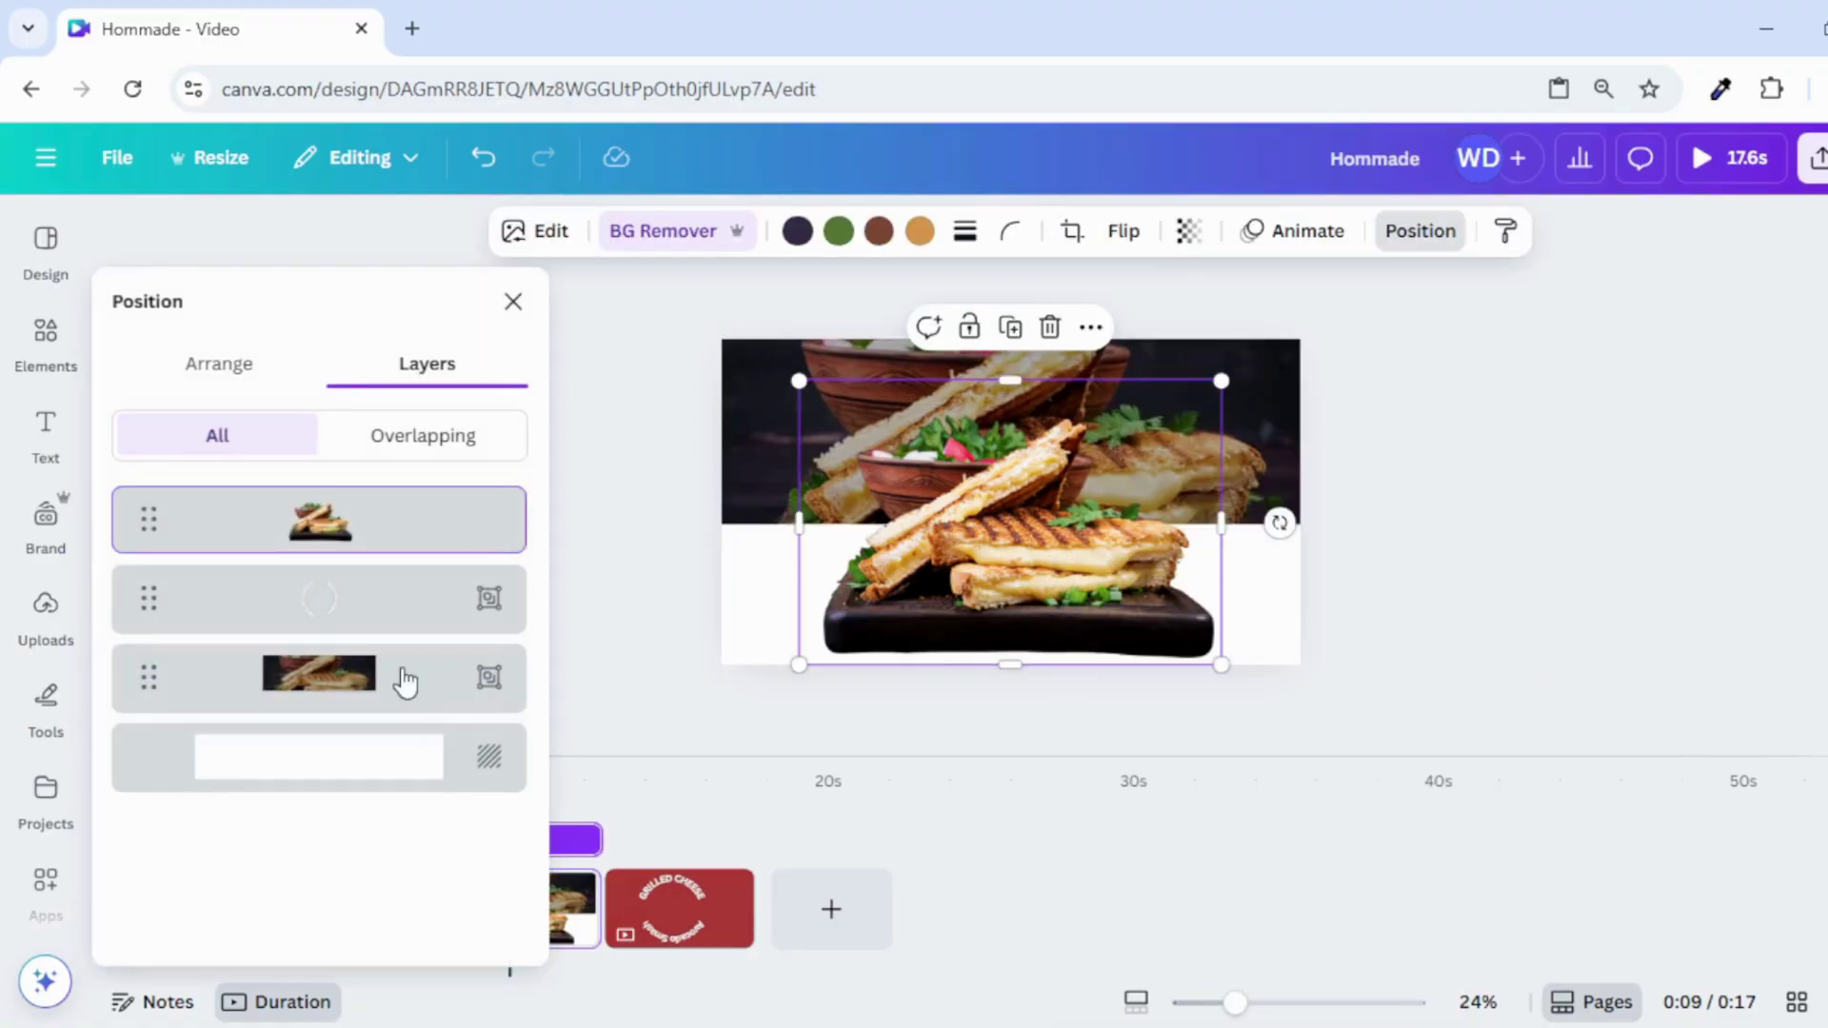
click(324, 605)
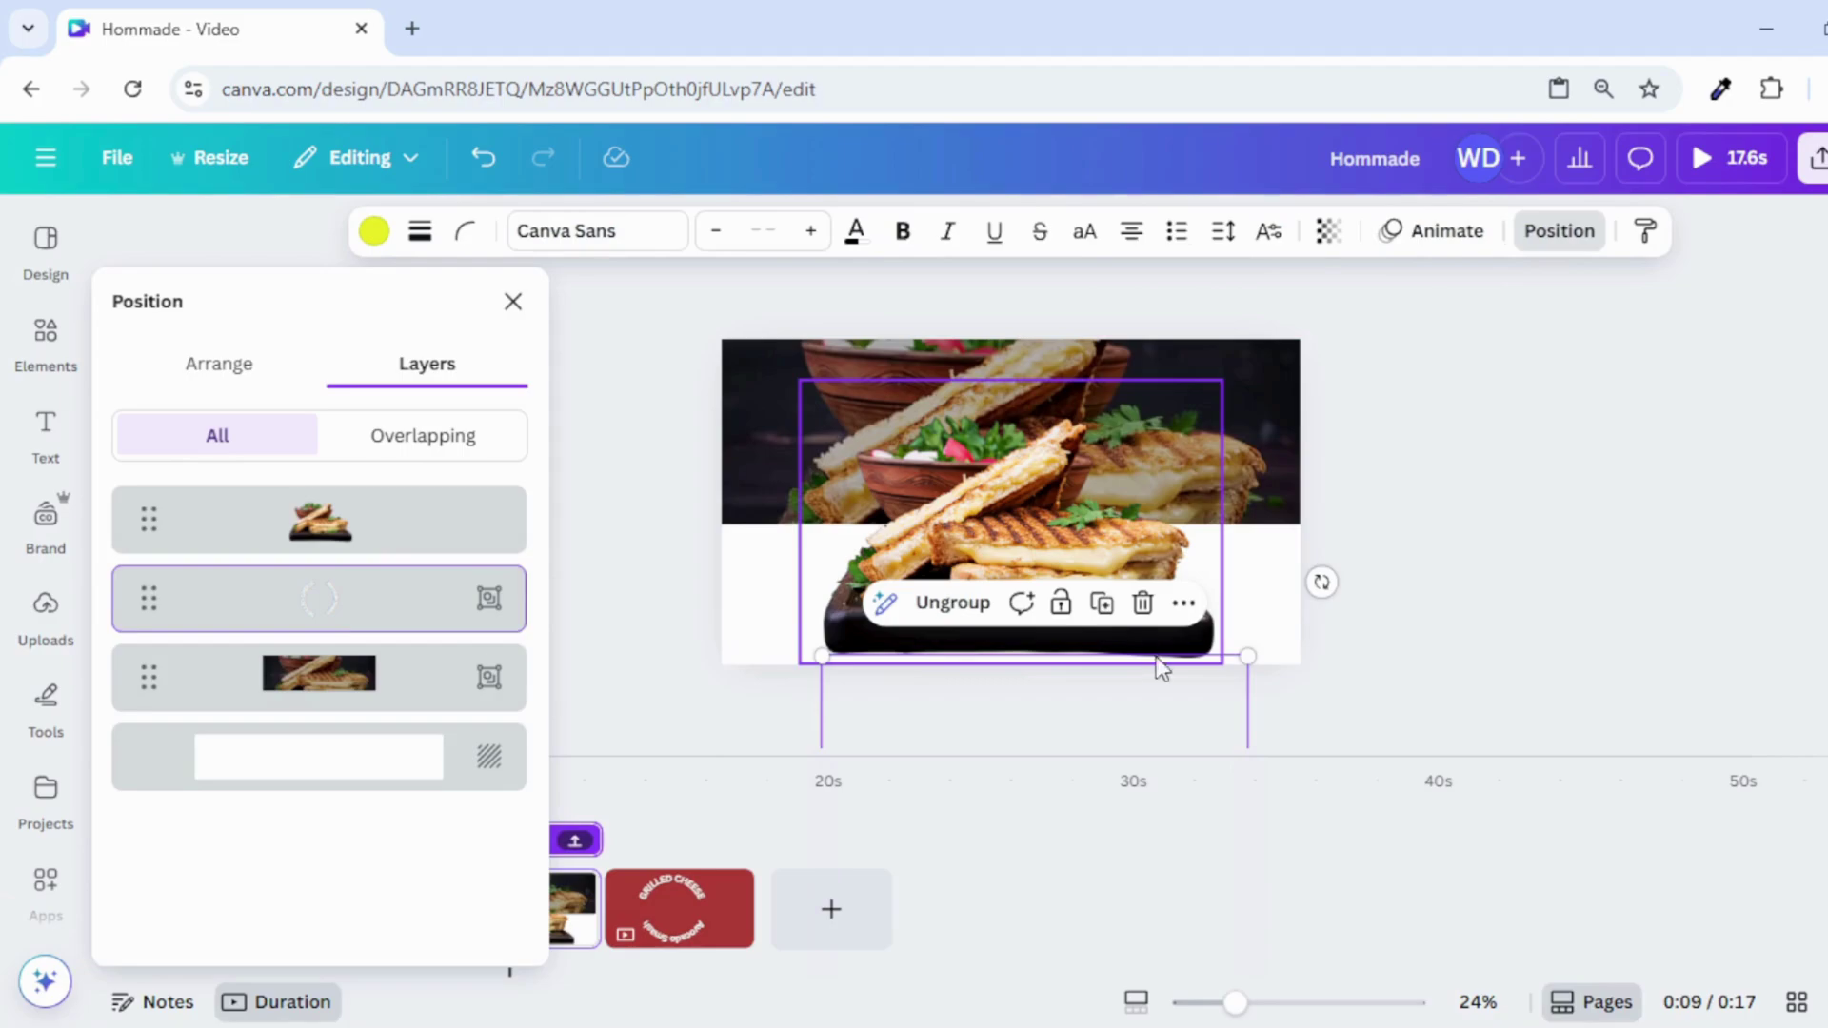
drag(1163, 703, 1155, 452)
drag(1300, 618, 1031, 787)
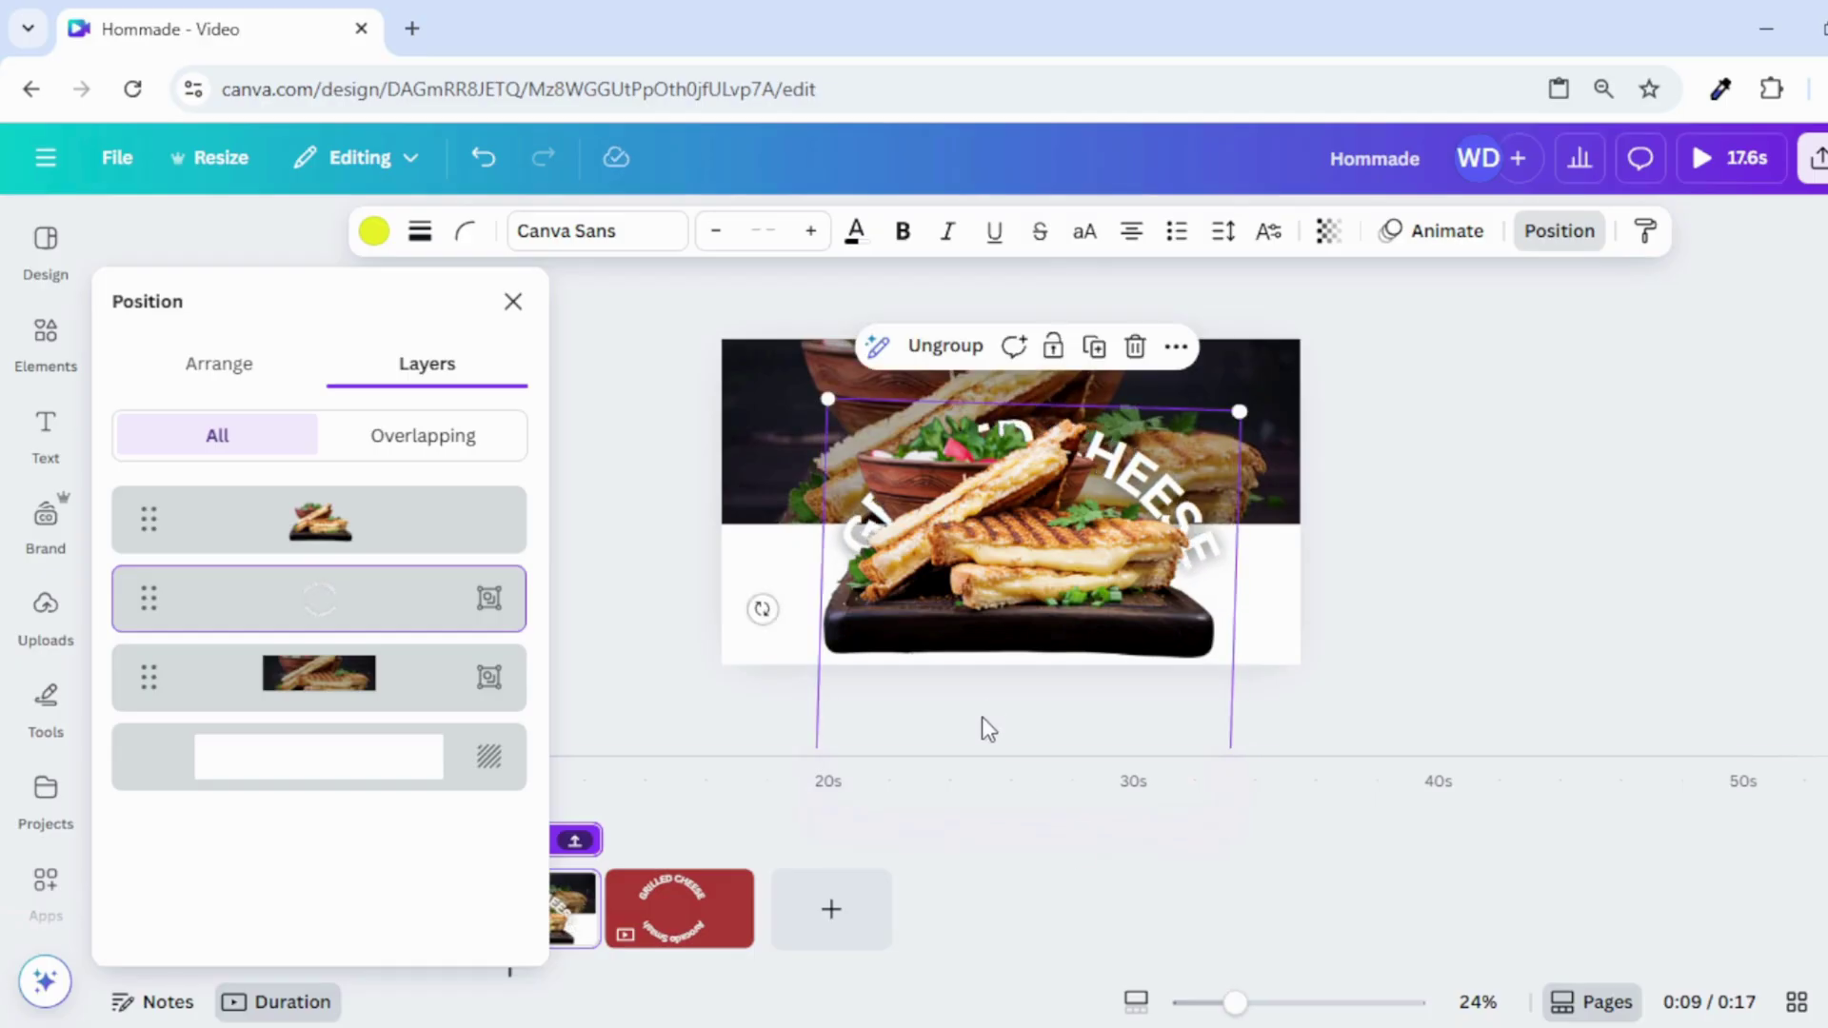
mouse_move(980, 716)
mouse_down()
mouse_move(990, 727)
mouse_move(991, 692)
mouse_up()
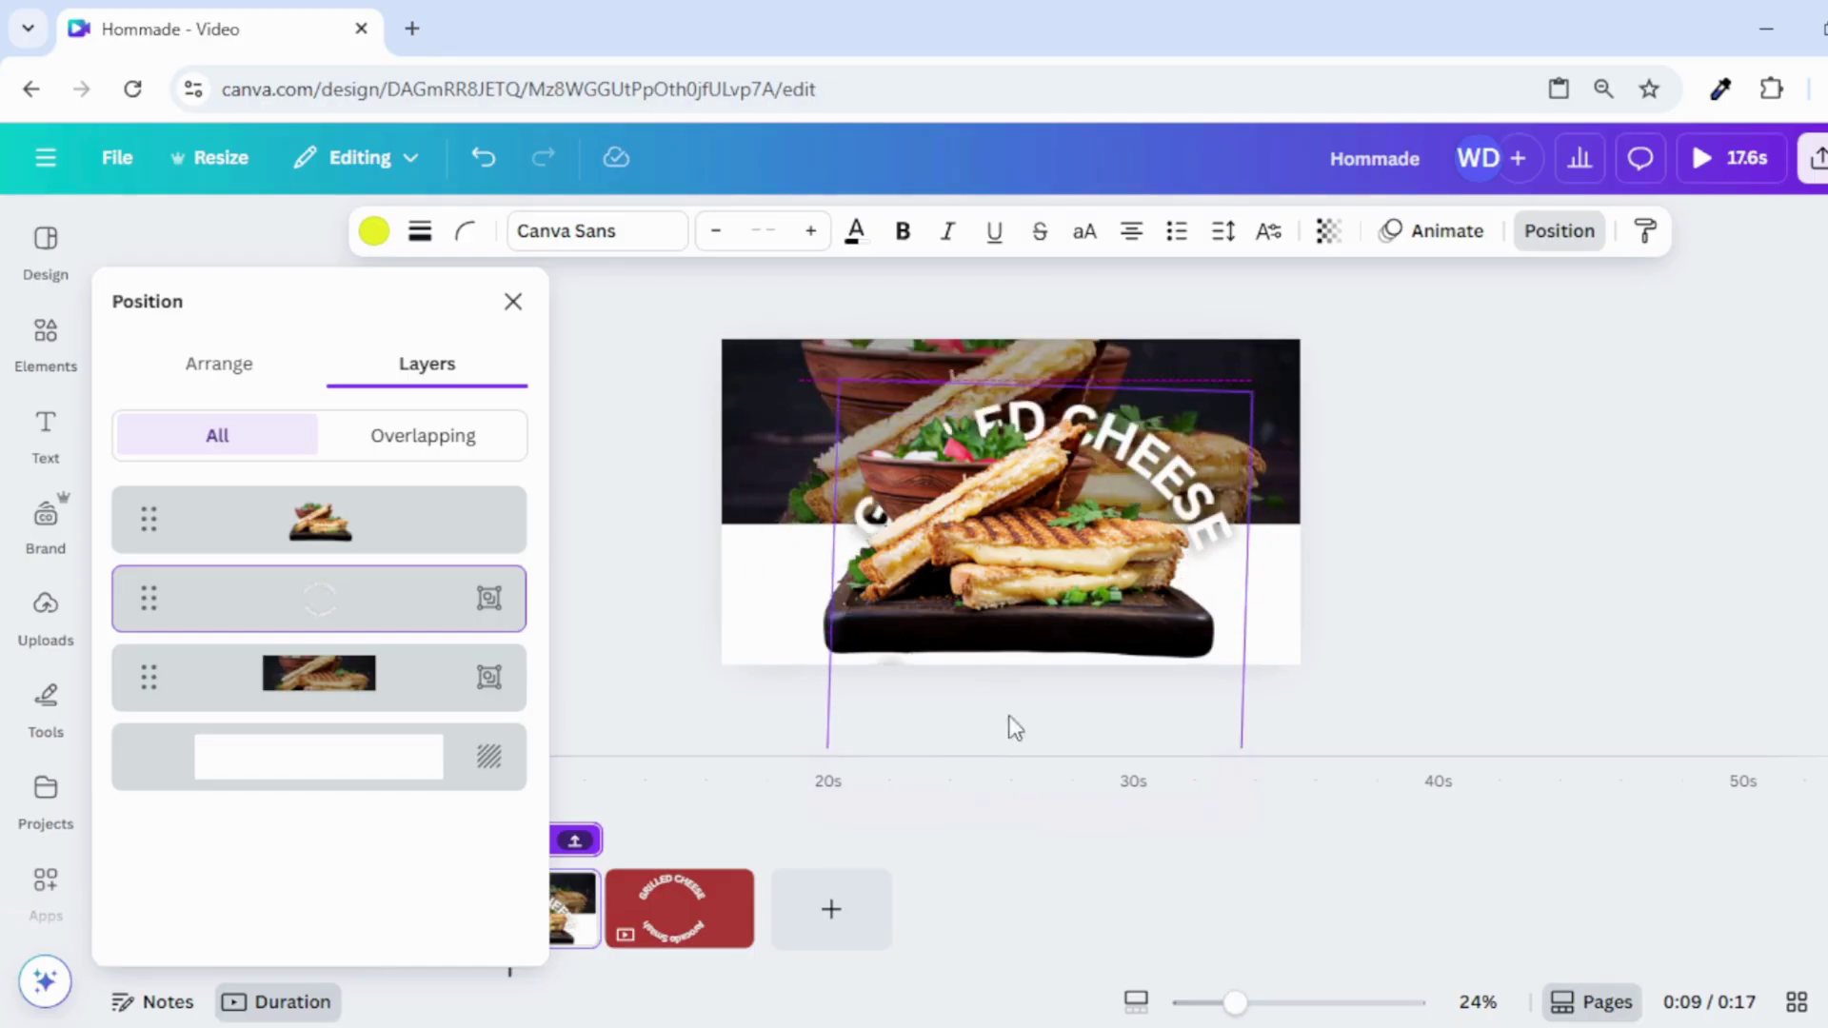
Straighten the ring of curved names and enlarge it slightly so GRILLED CHEESE frames the sandwich cutout
drag(1235, 1005, 1175, 1011)
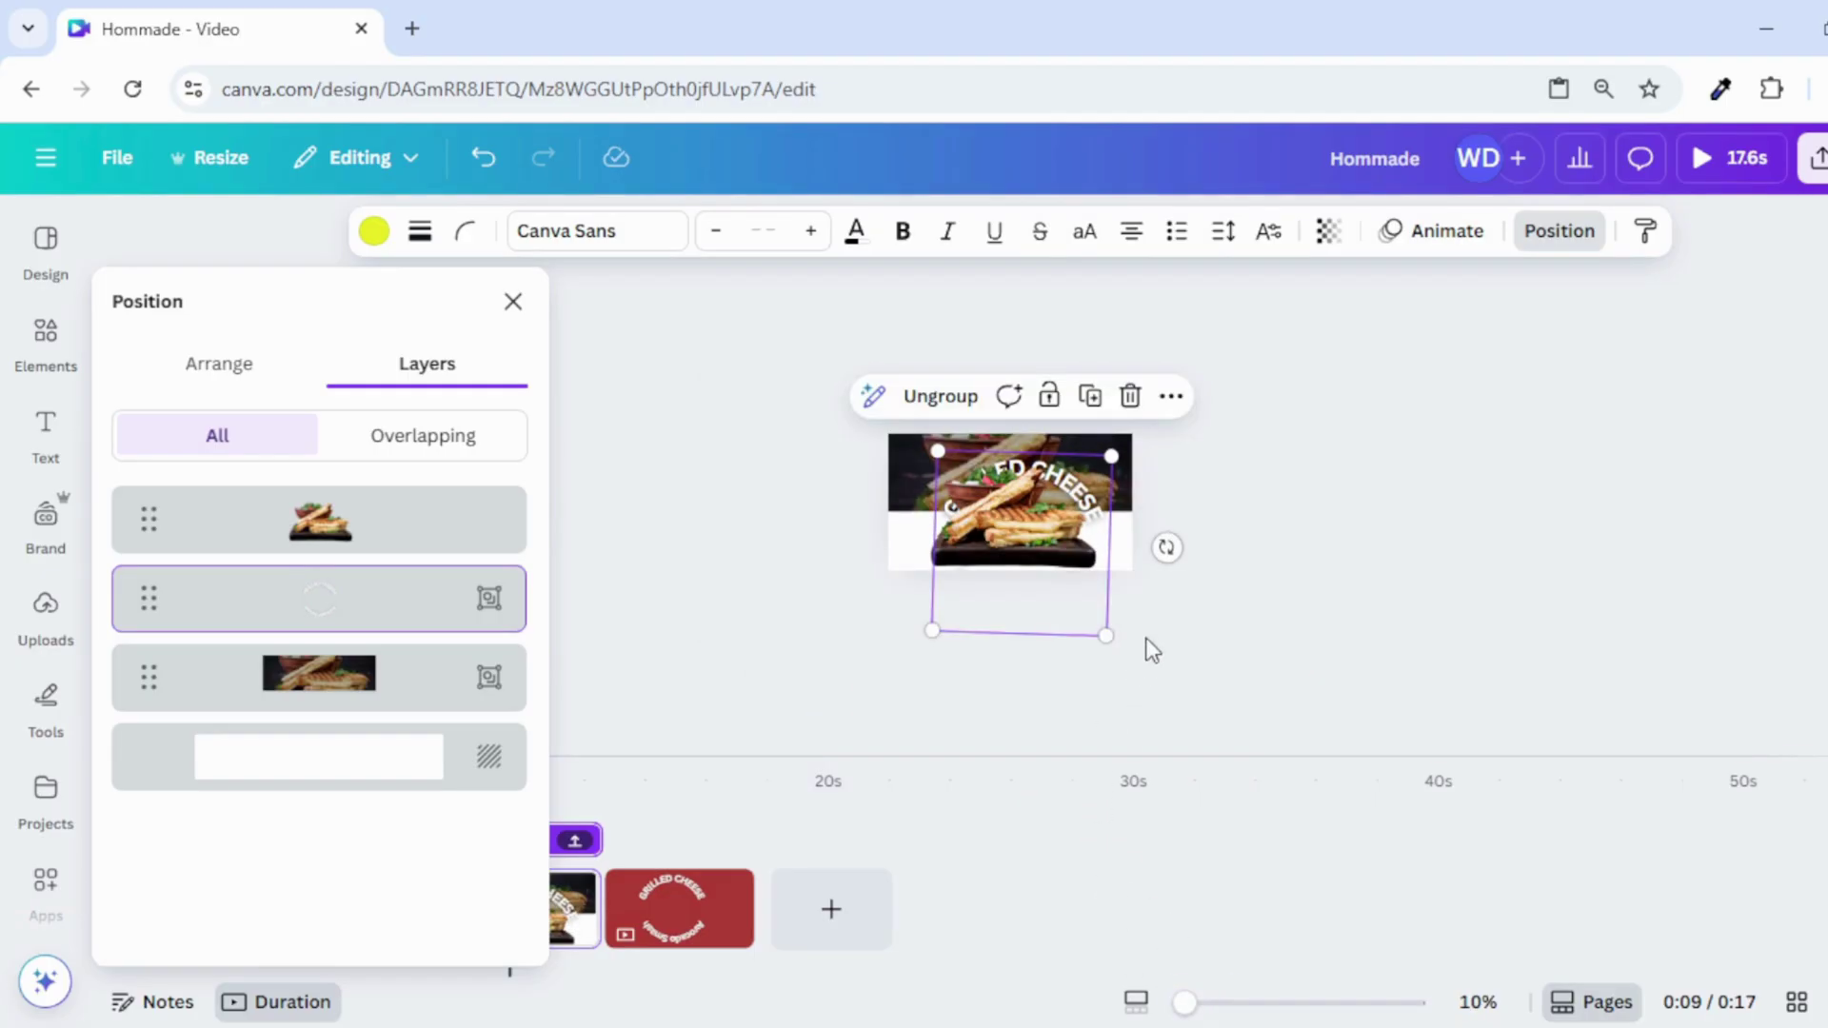
mouse_move(1176, 548)
mouse_down()
mouse_move(1182, 523)
mouse_move(1175, 539)
mouse_up()
mouse_move(936, 451)
mouse_down()
mouse_move(904, 417)
mouse_move(916, 433)
mouse_up()
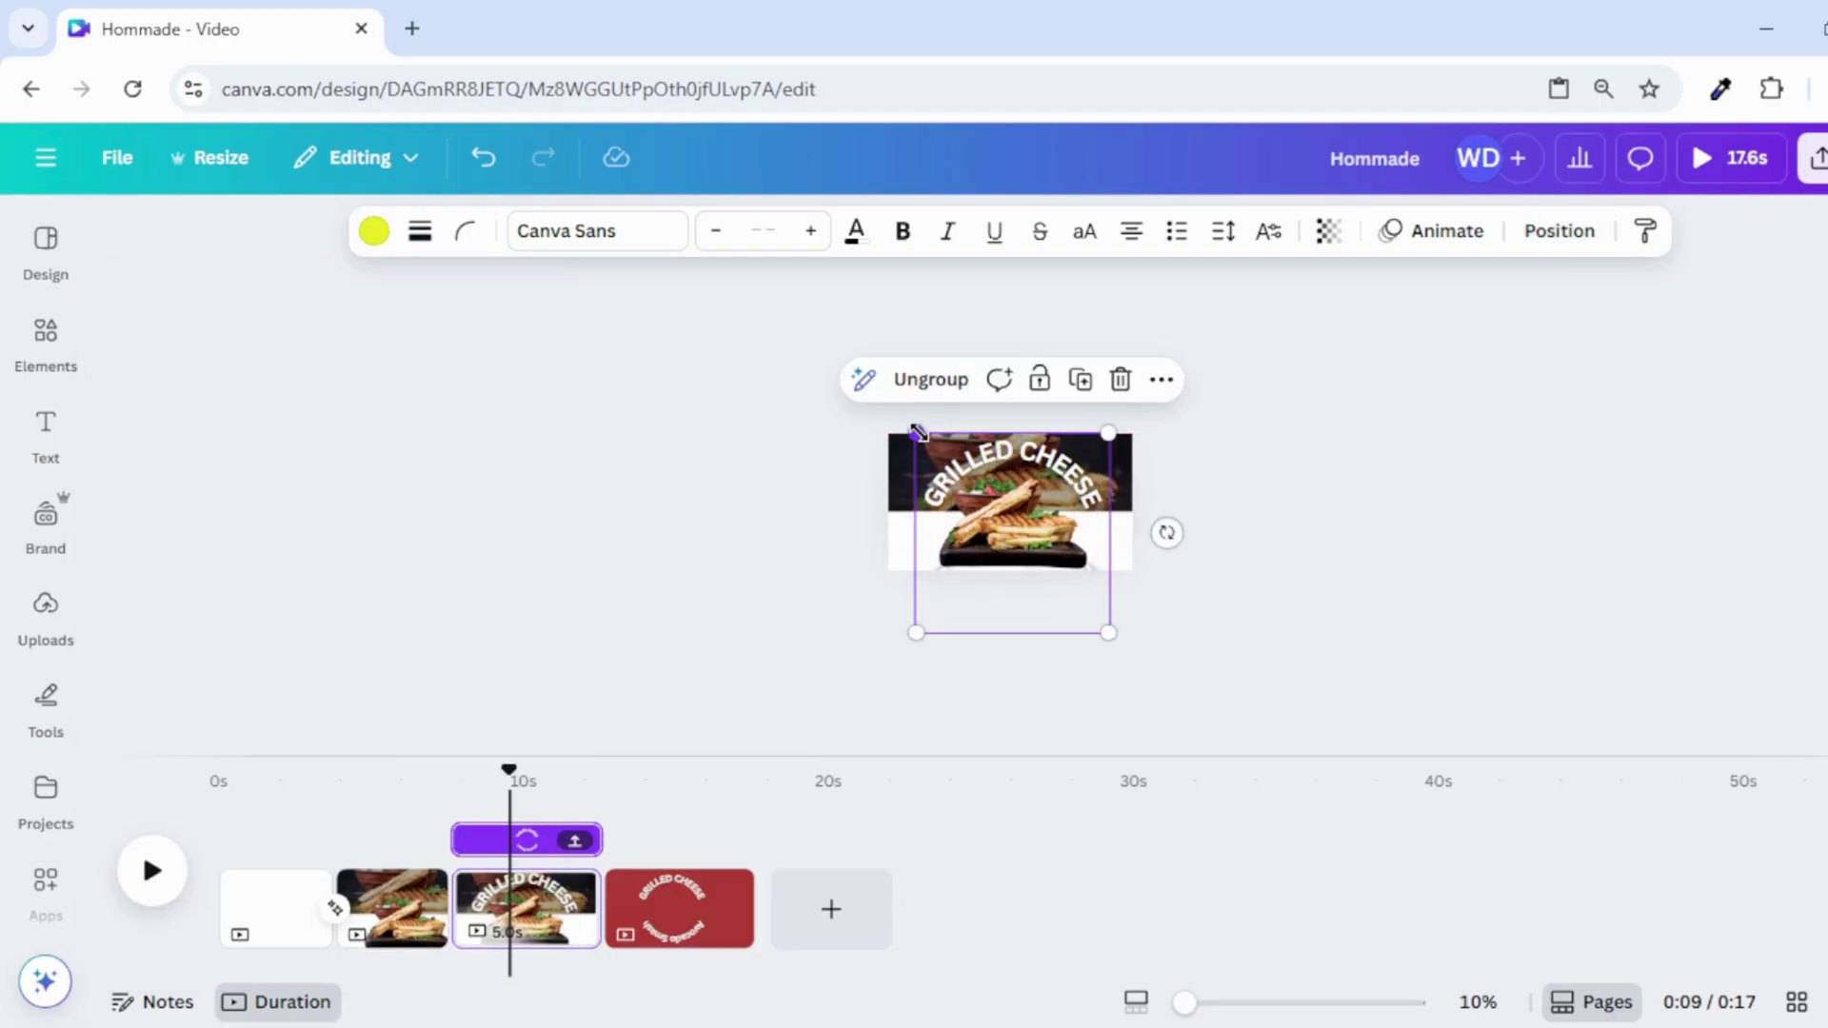
drag(917, 431, 912, 421)
click(1331, 683)
click(1236, 1008)
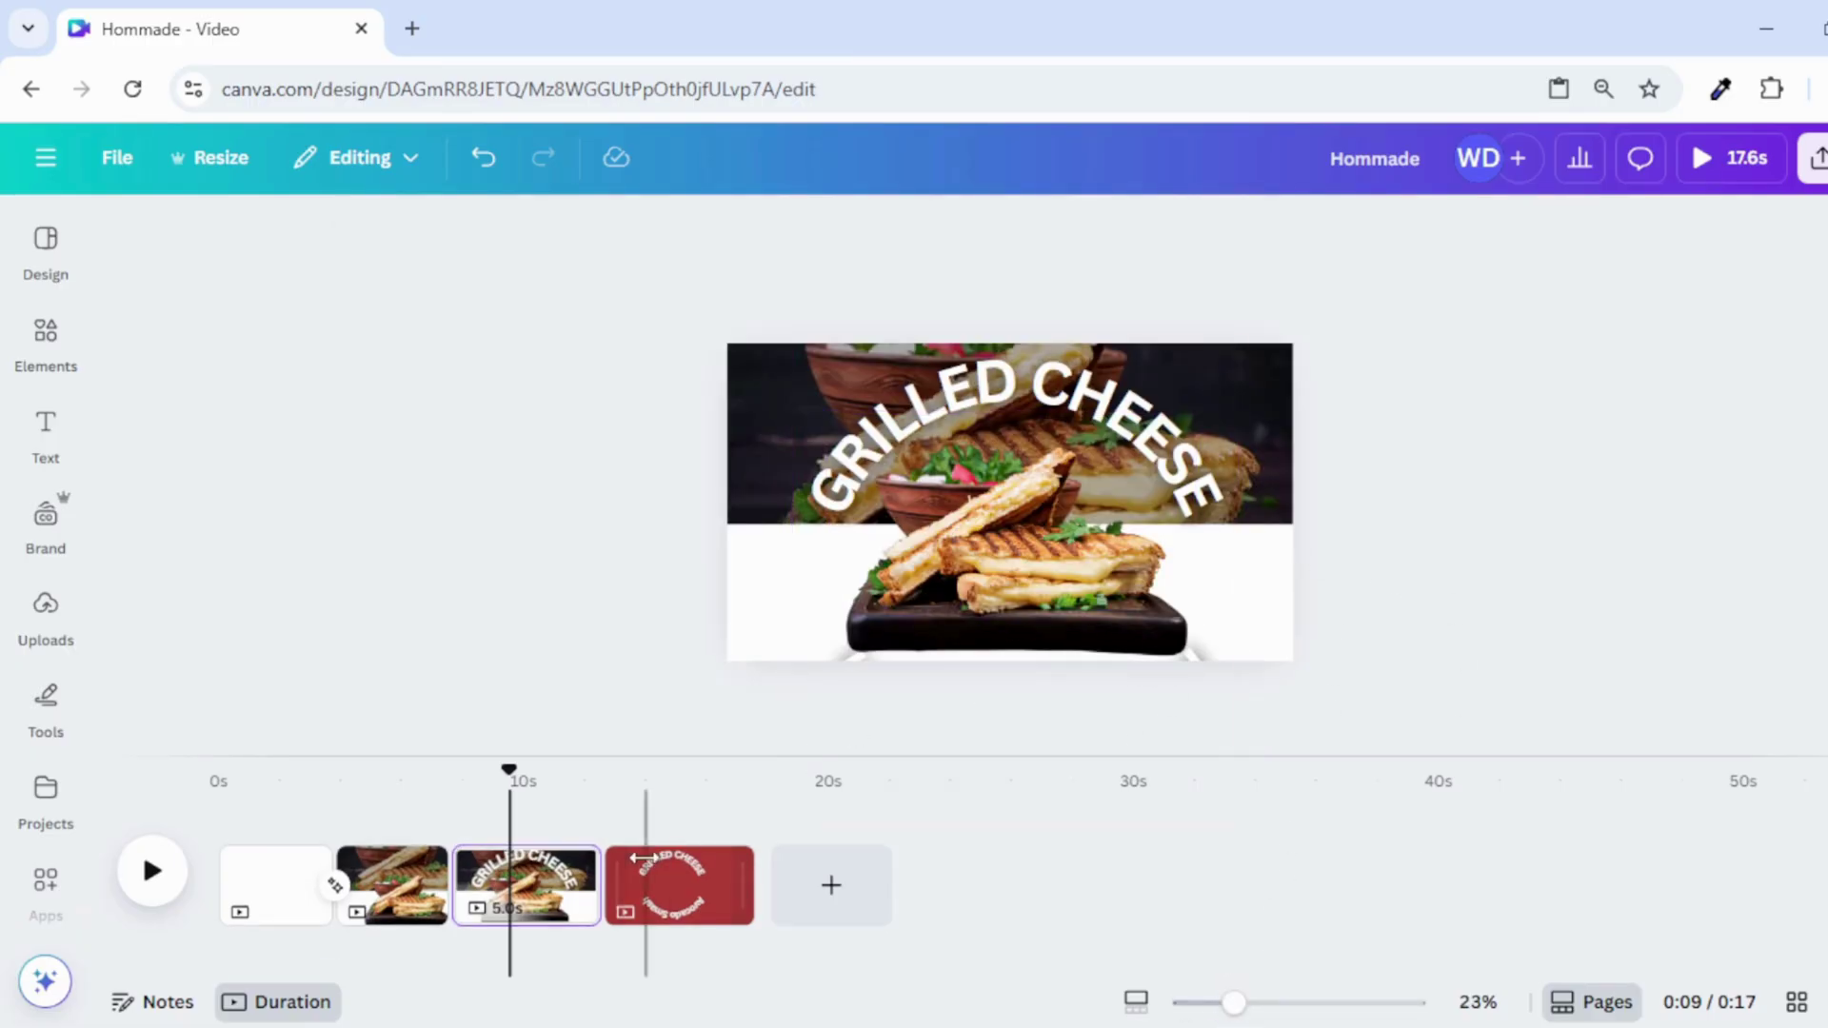
Add a Match & Move transition lasting 2.2 seconds between the second and third pages and preview it
mouse_move(446, 923)
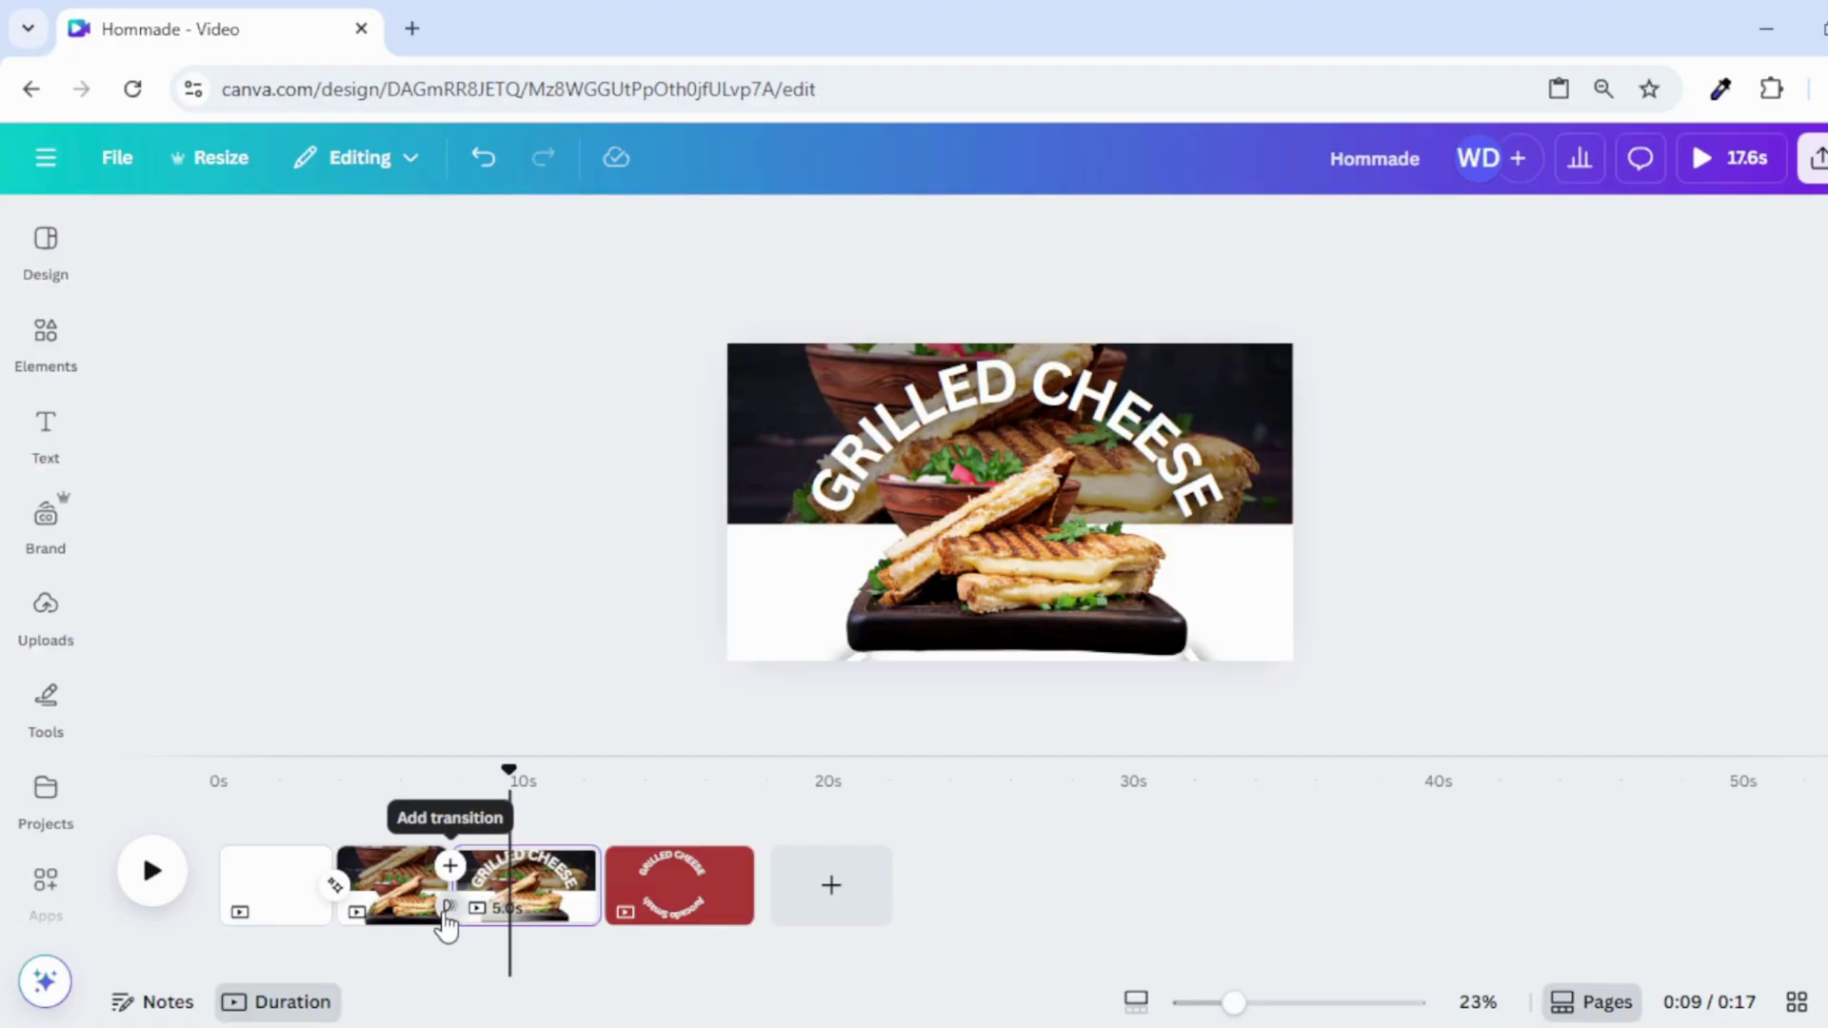
click(450, 866)
click(152, 763)
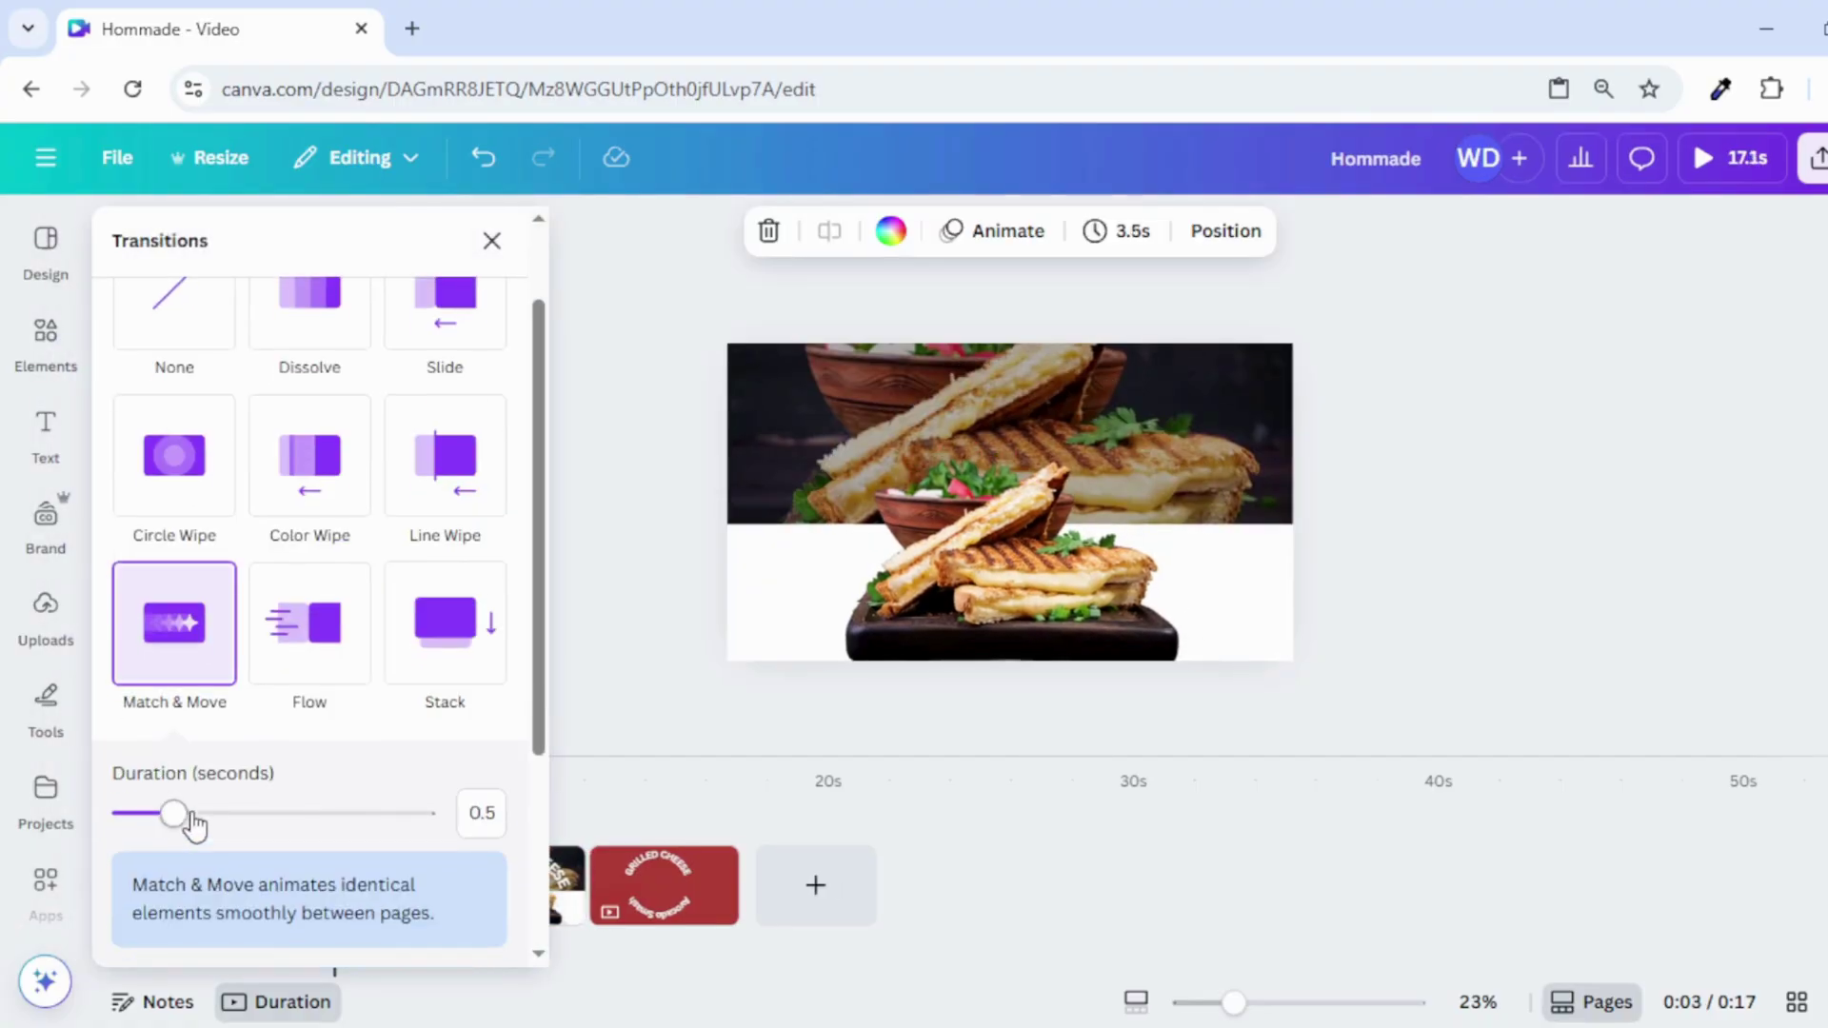
drag(194, 826, 389, 838)
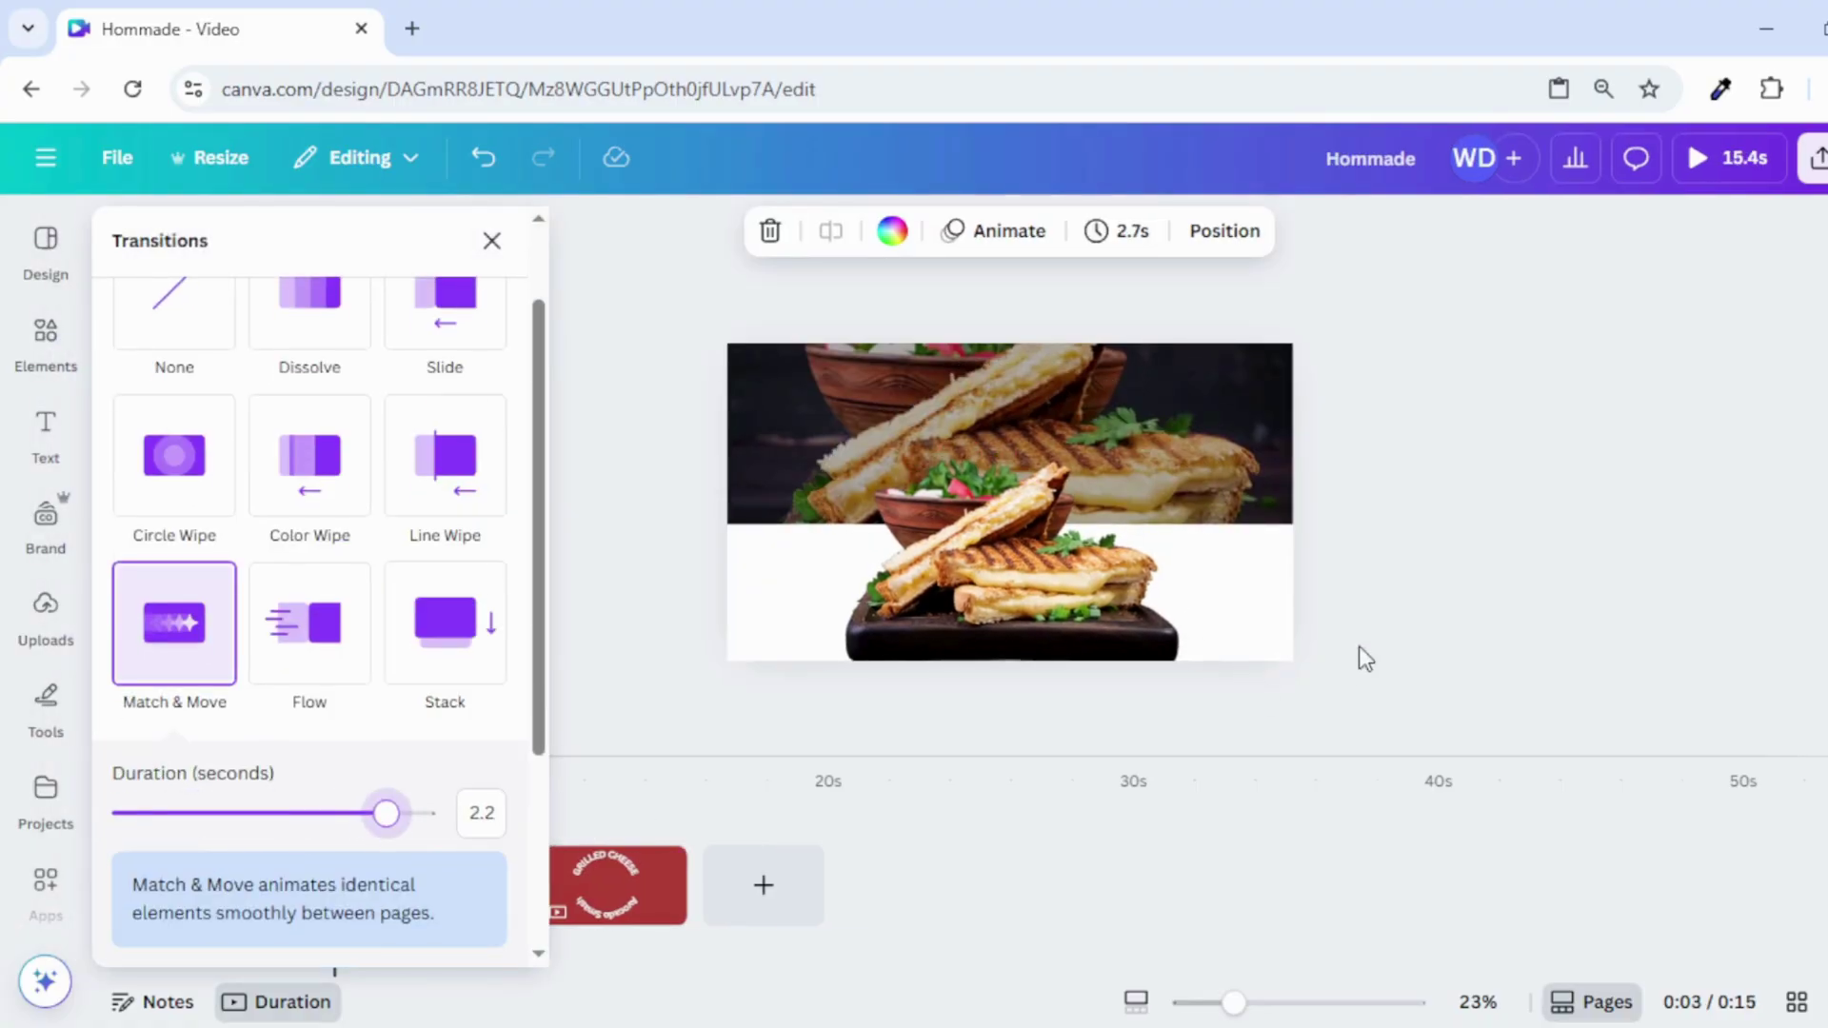
click(1358, 646)
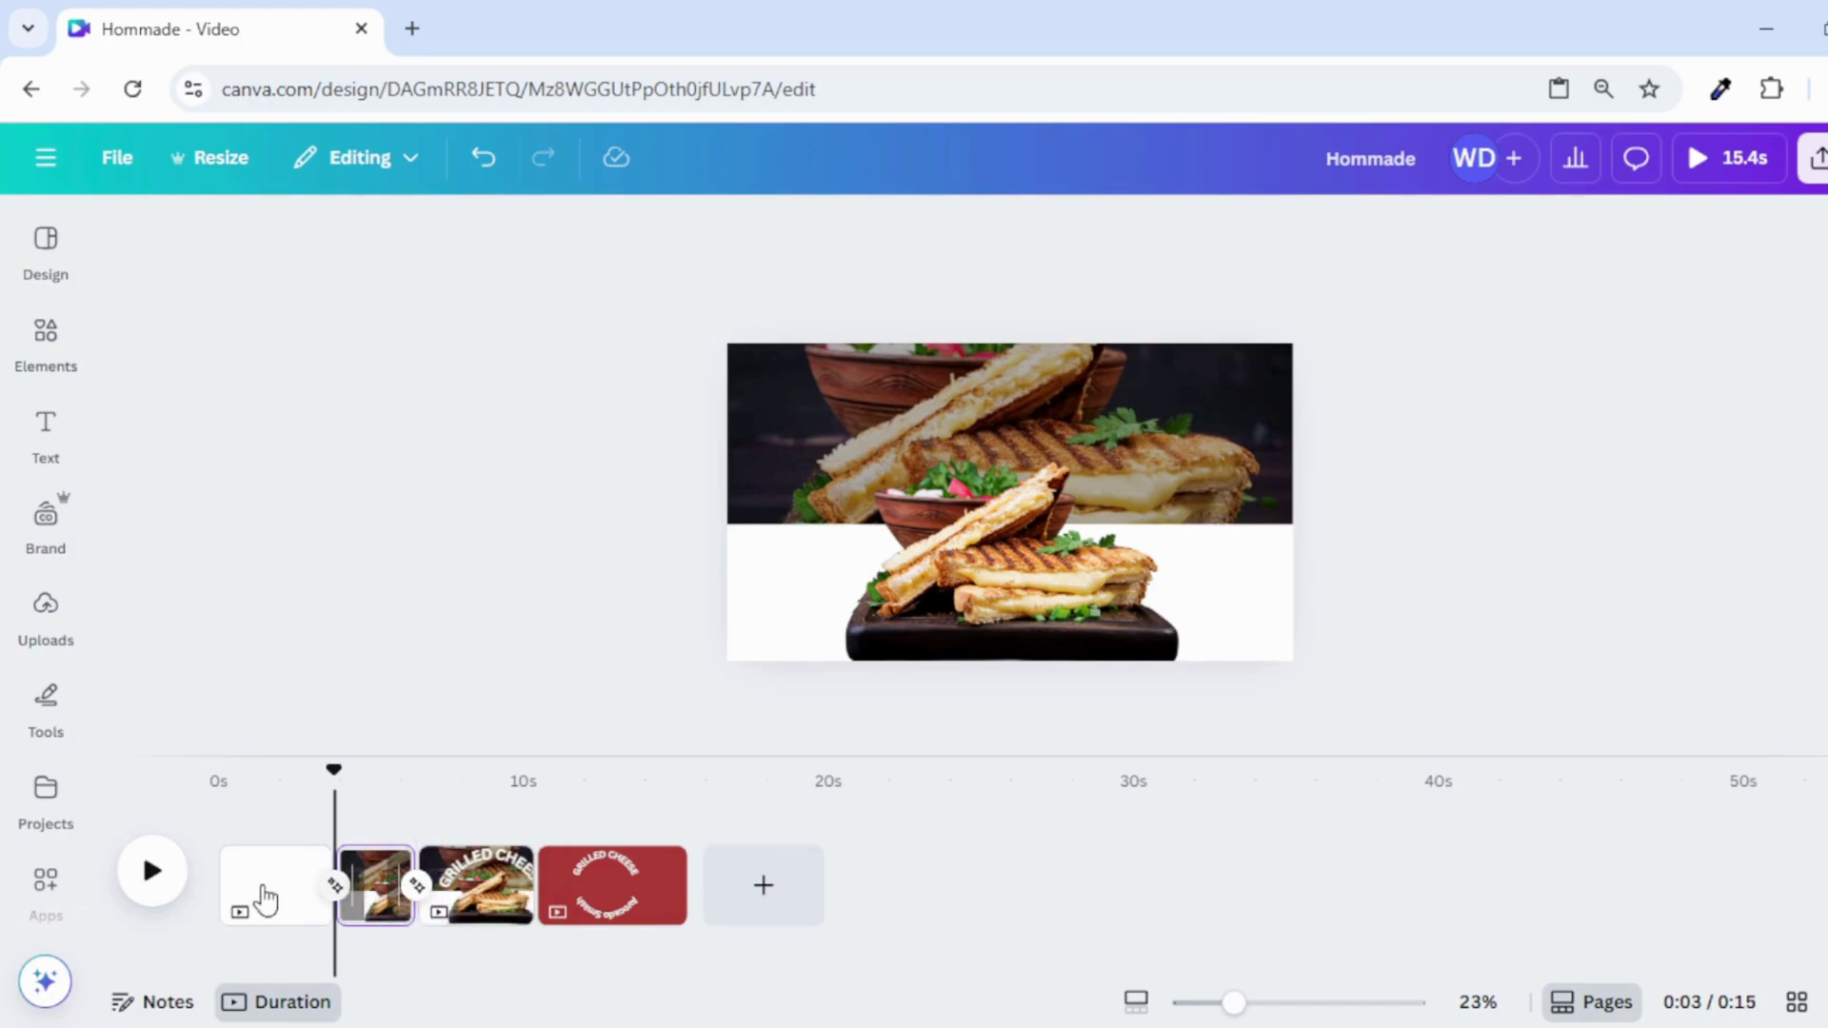
click(155, 886)
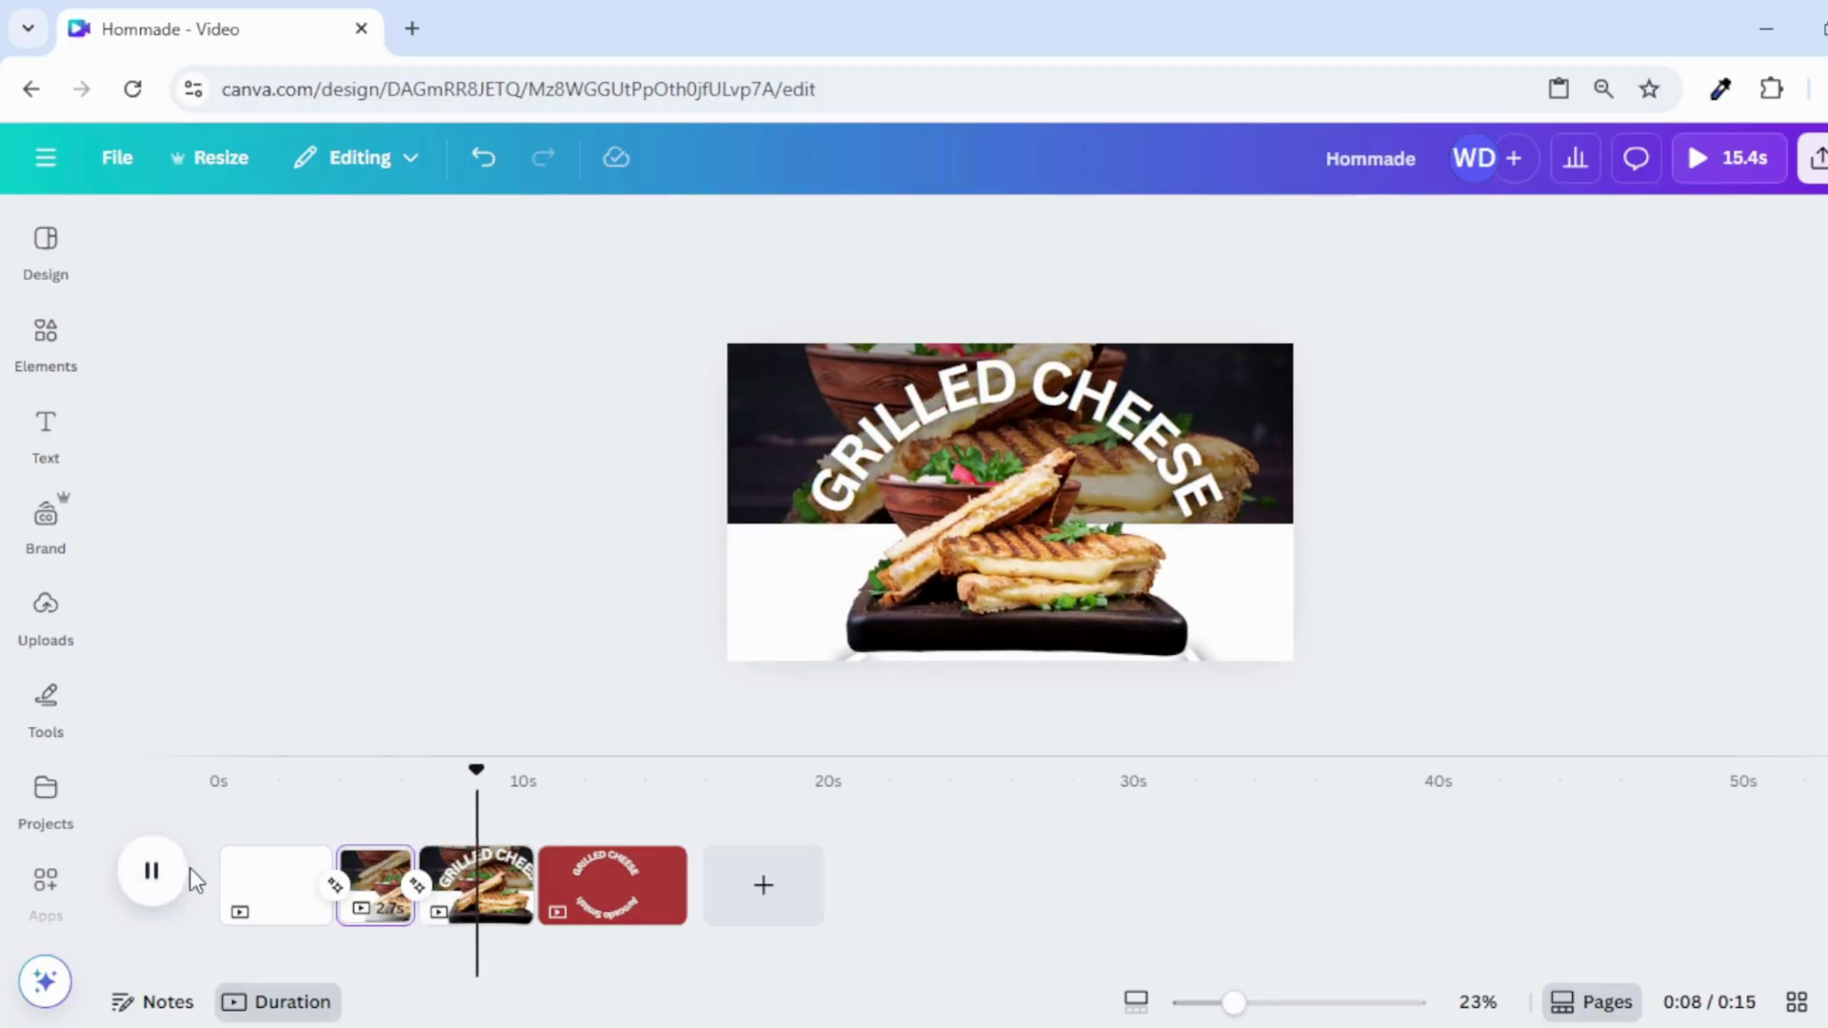
click(154, 871)
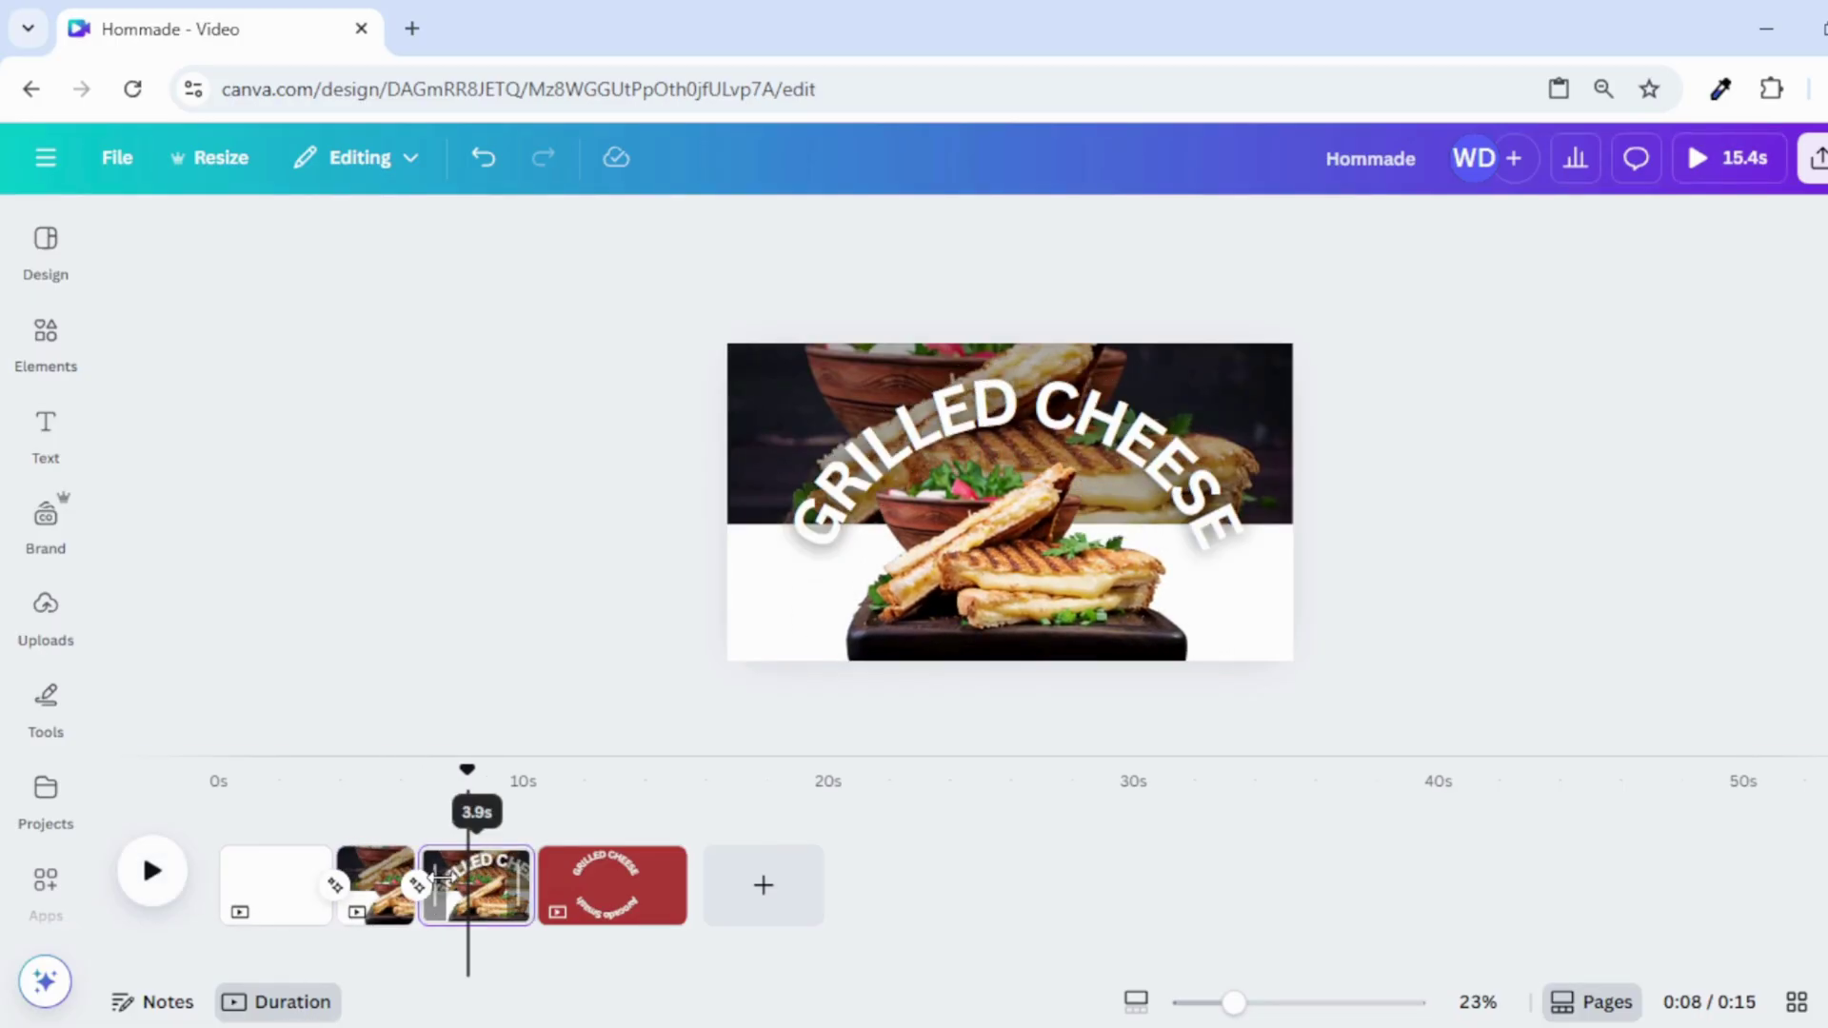
Duplicate the third page and, on the copy, rotate the ring of names so Avocado Smash arches across the top
click(476, 905)
right_click(476, 905)
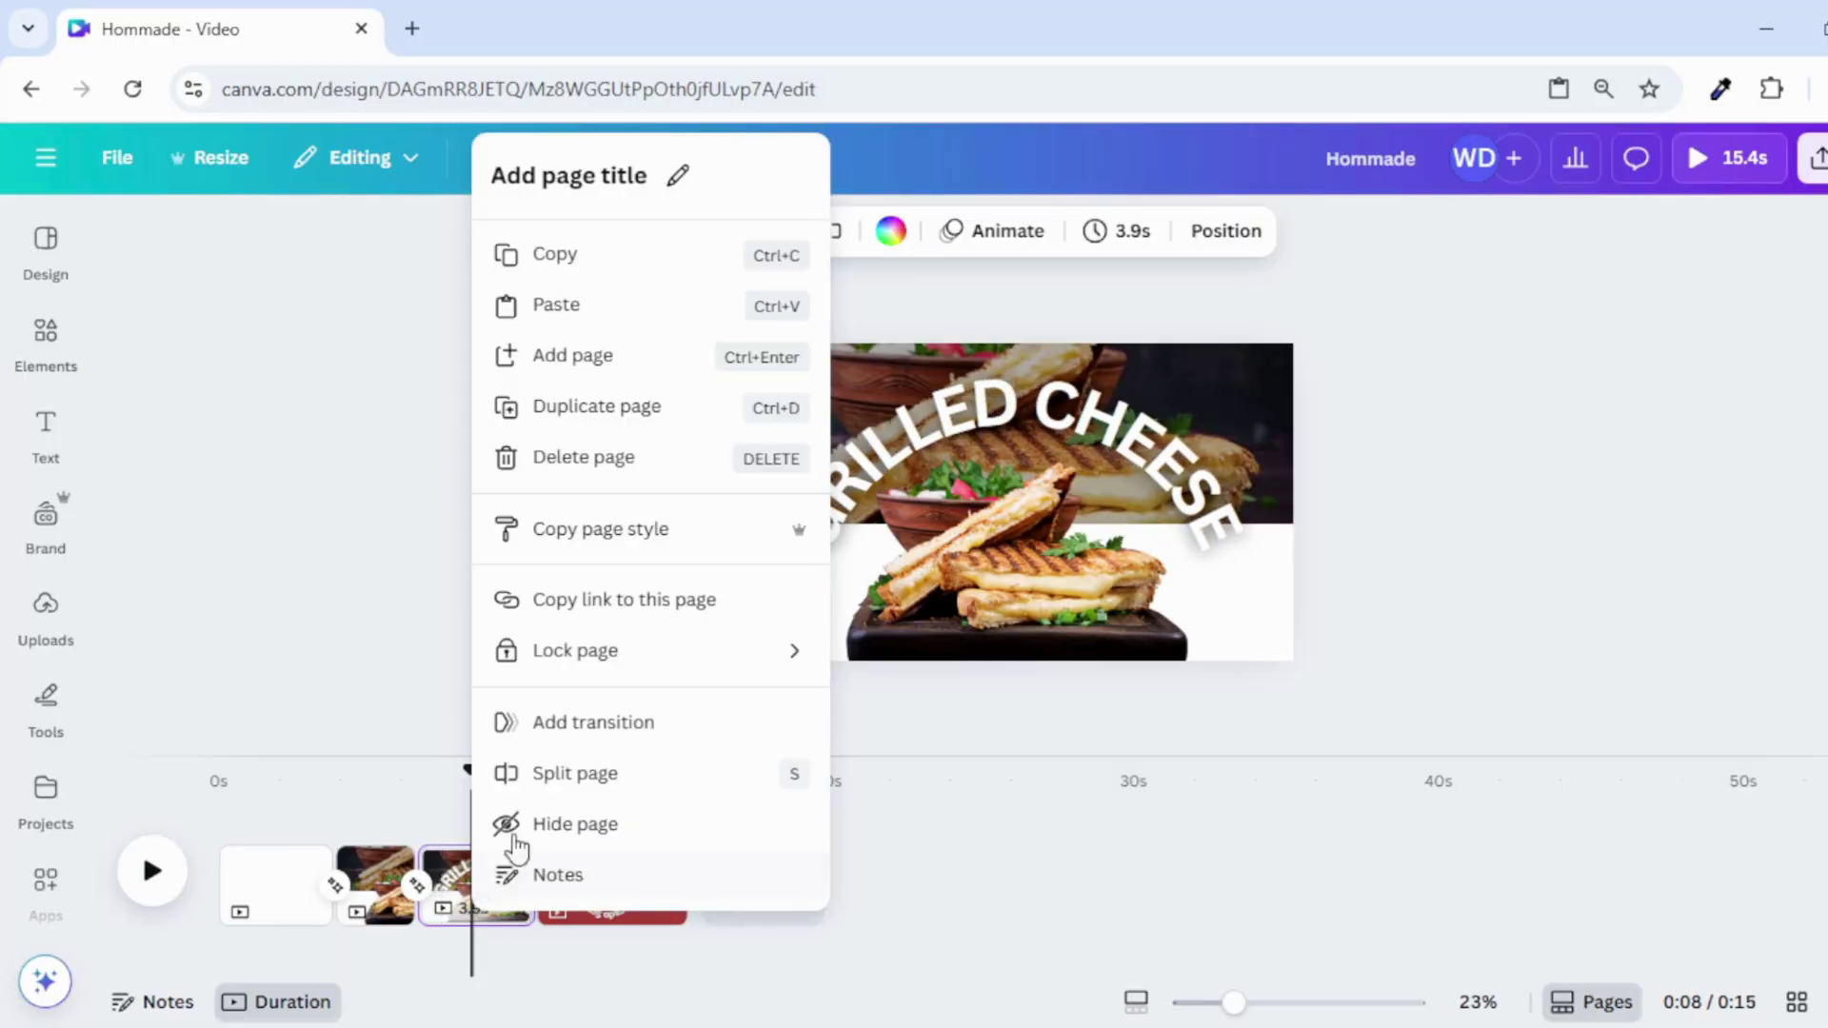
click(591, 404)
click(609, 909)
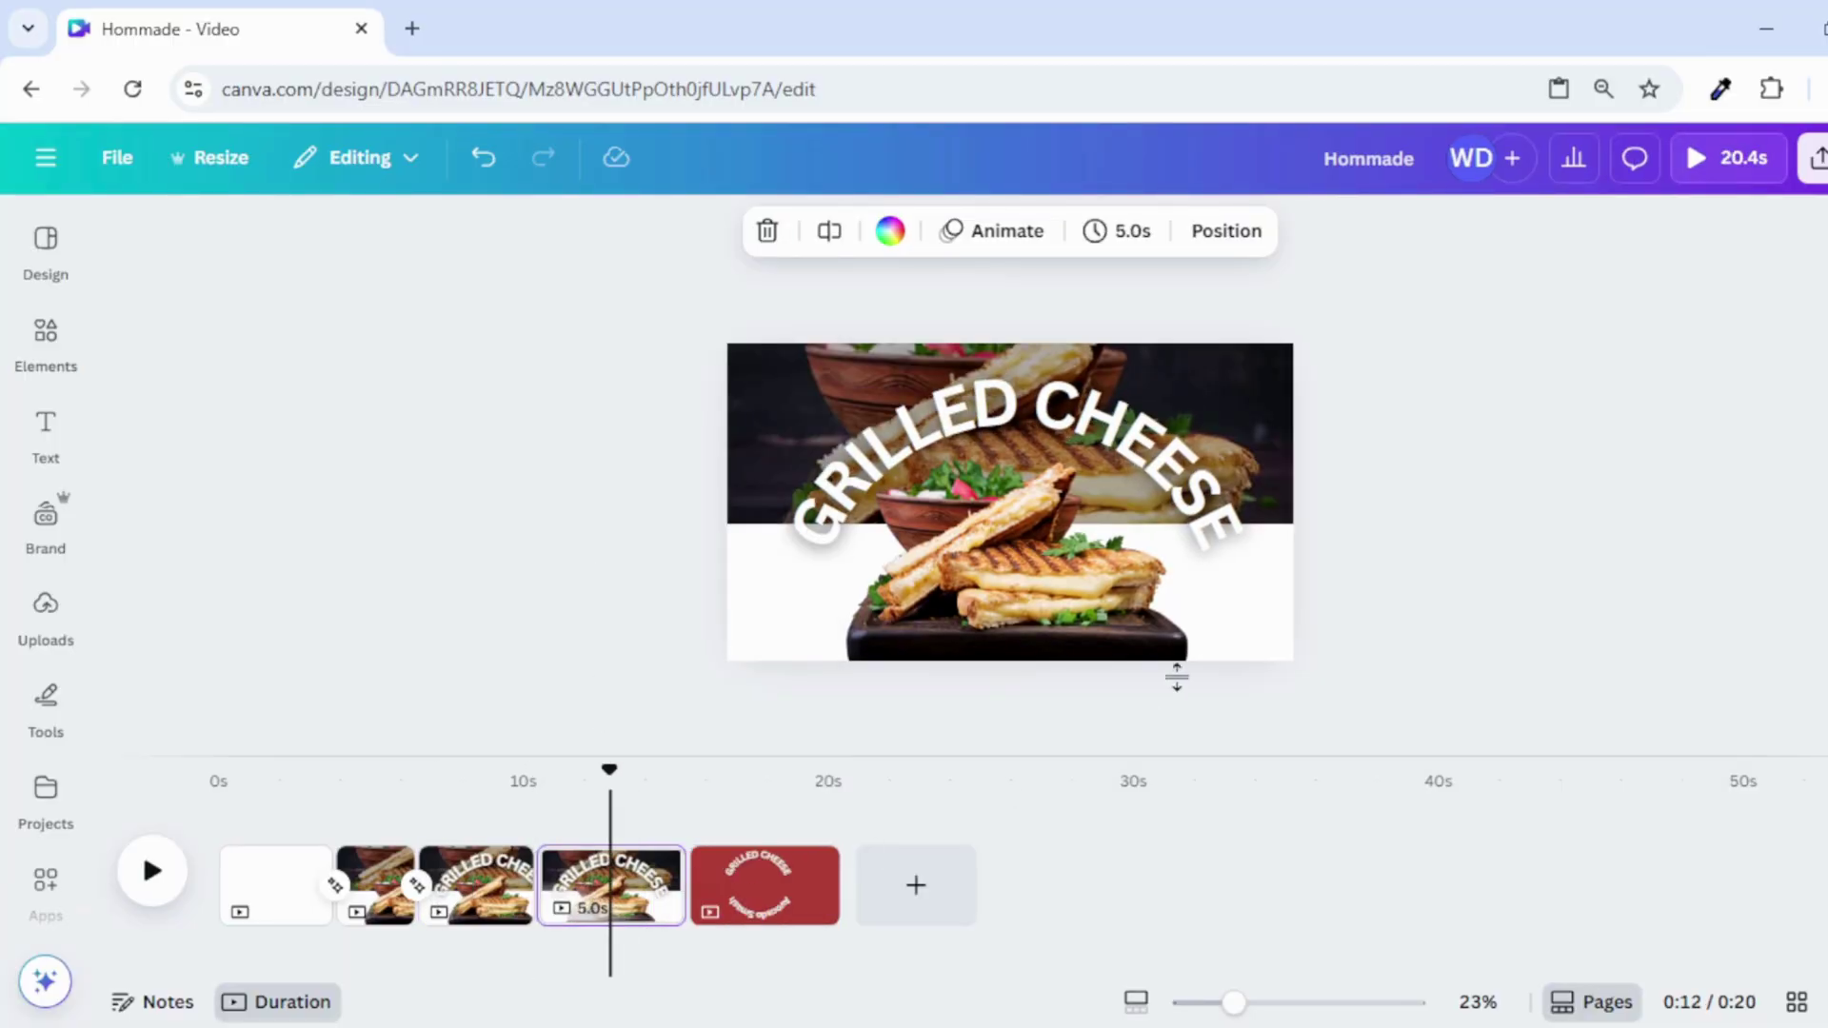
click(1047, 419)
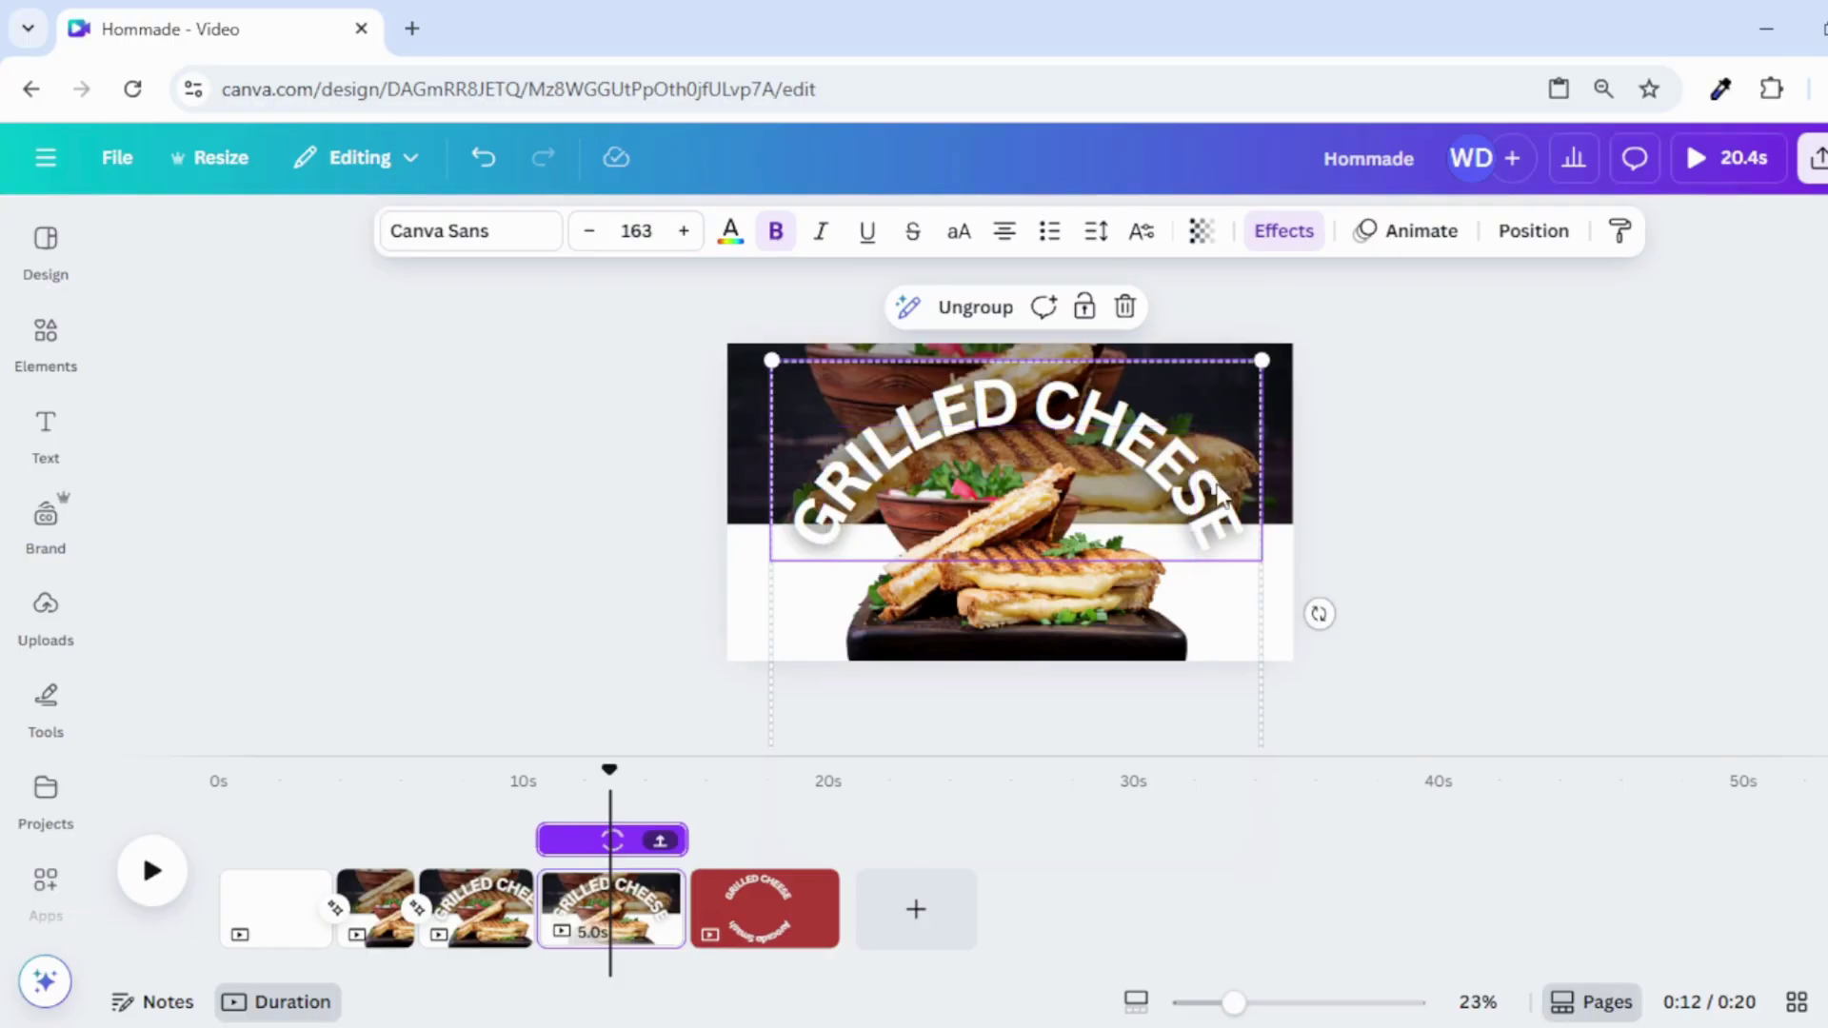
drag(1319, 615, 743, 583)
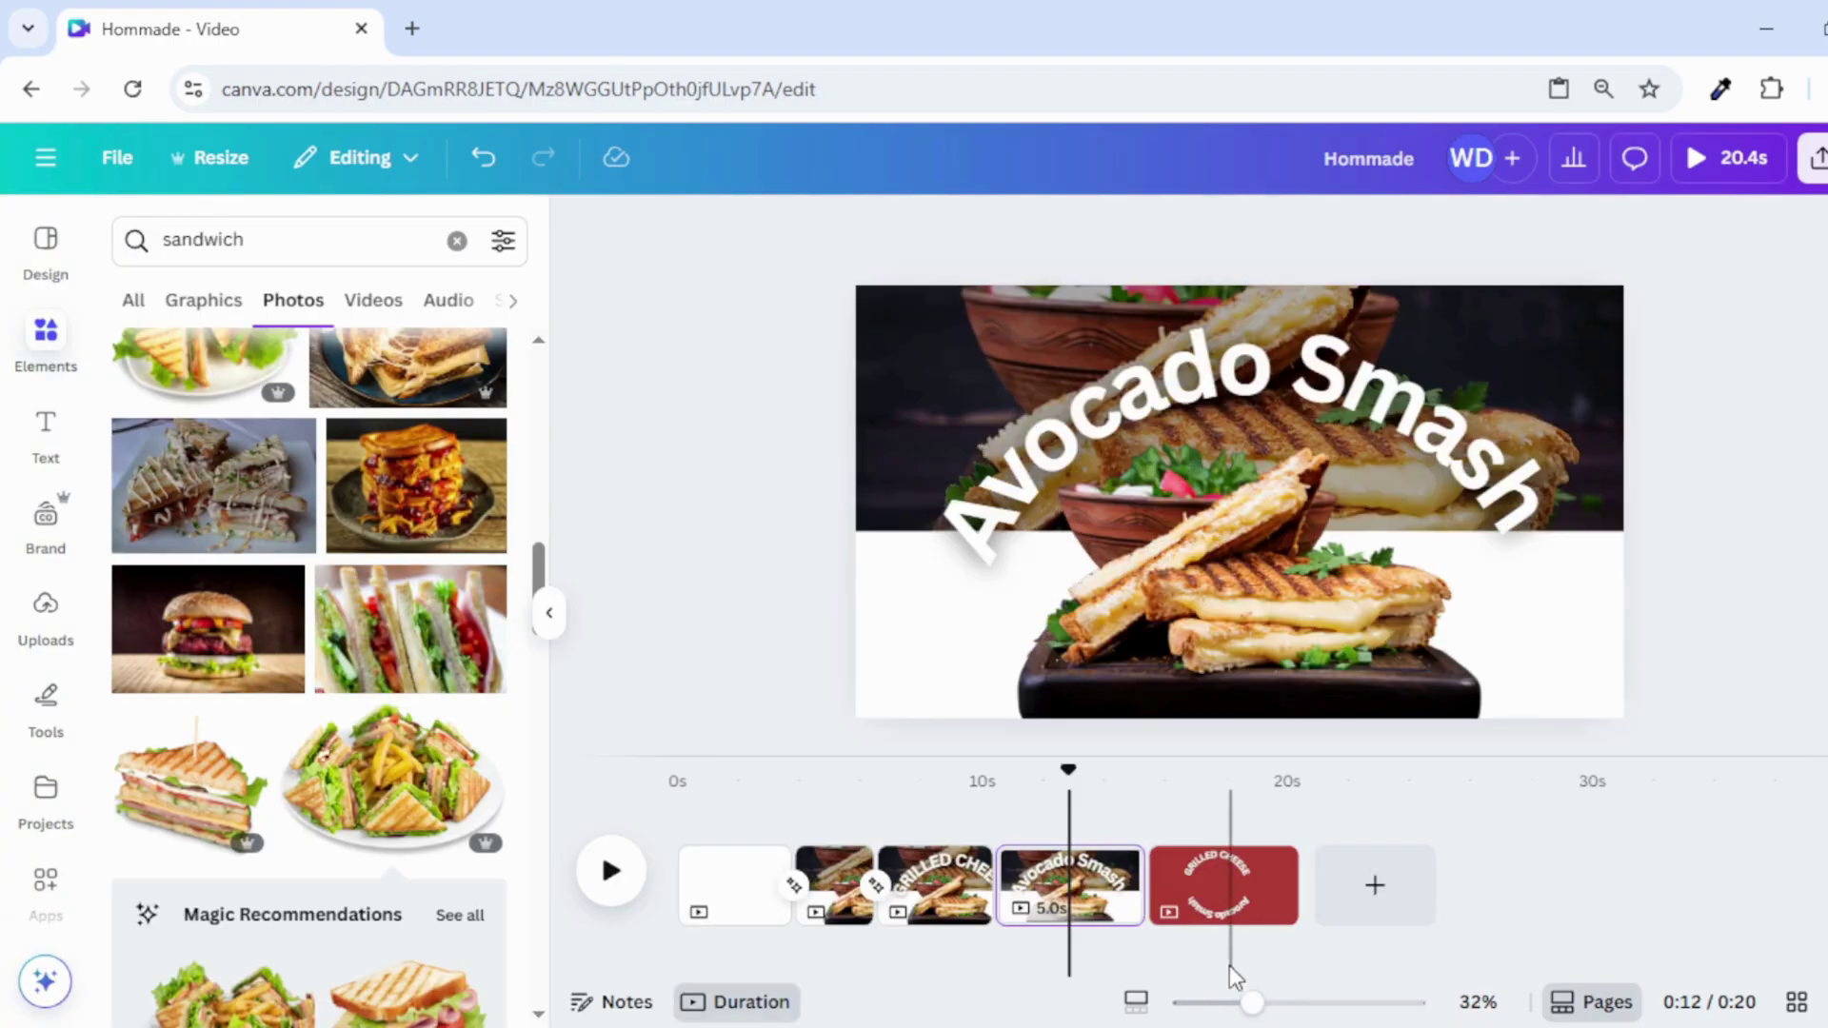
Replace the sandwich cutout on the fourth page with the photo of plated sandwiches and fries, placed under the Avocado Smash arch
click(1028, 686)
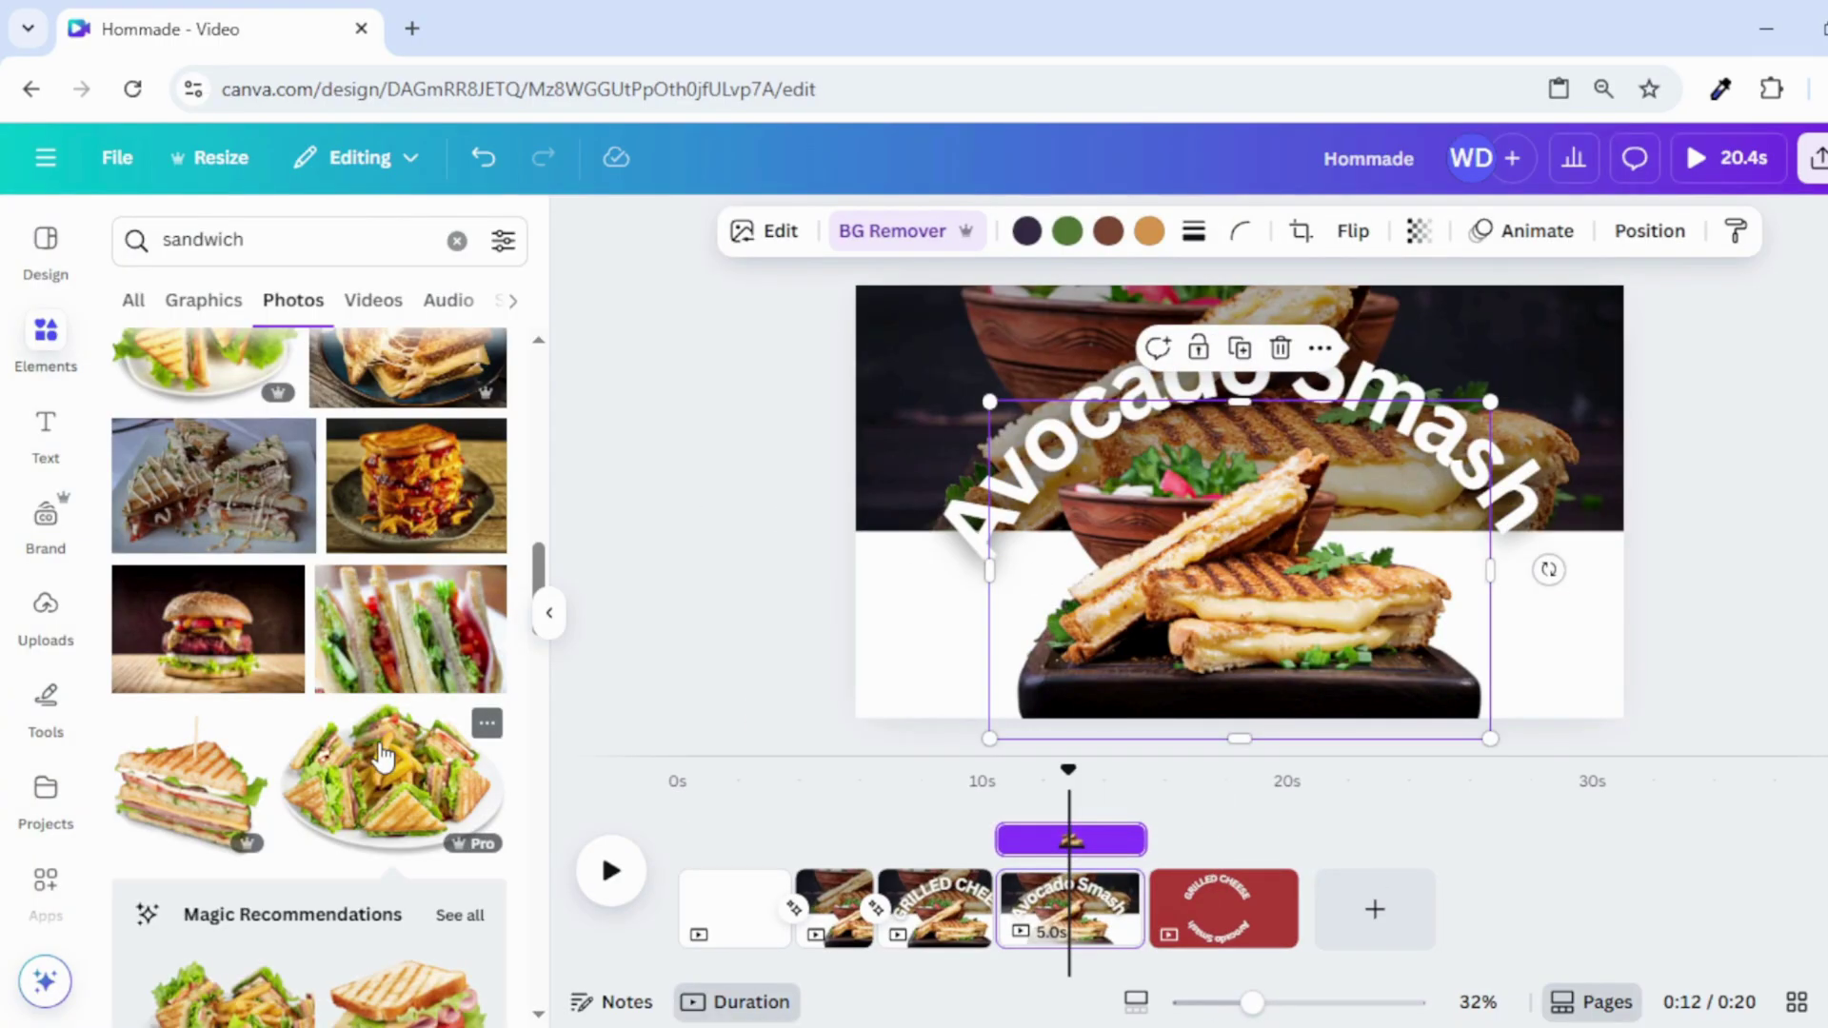
click(376, 733)
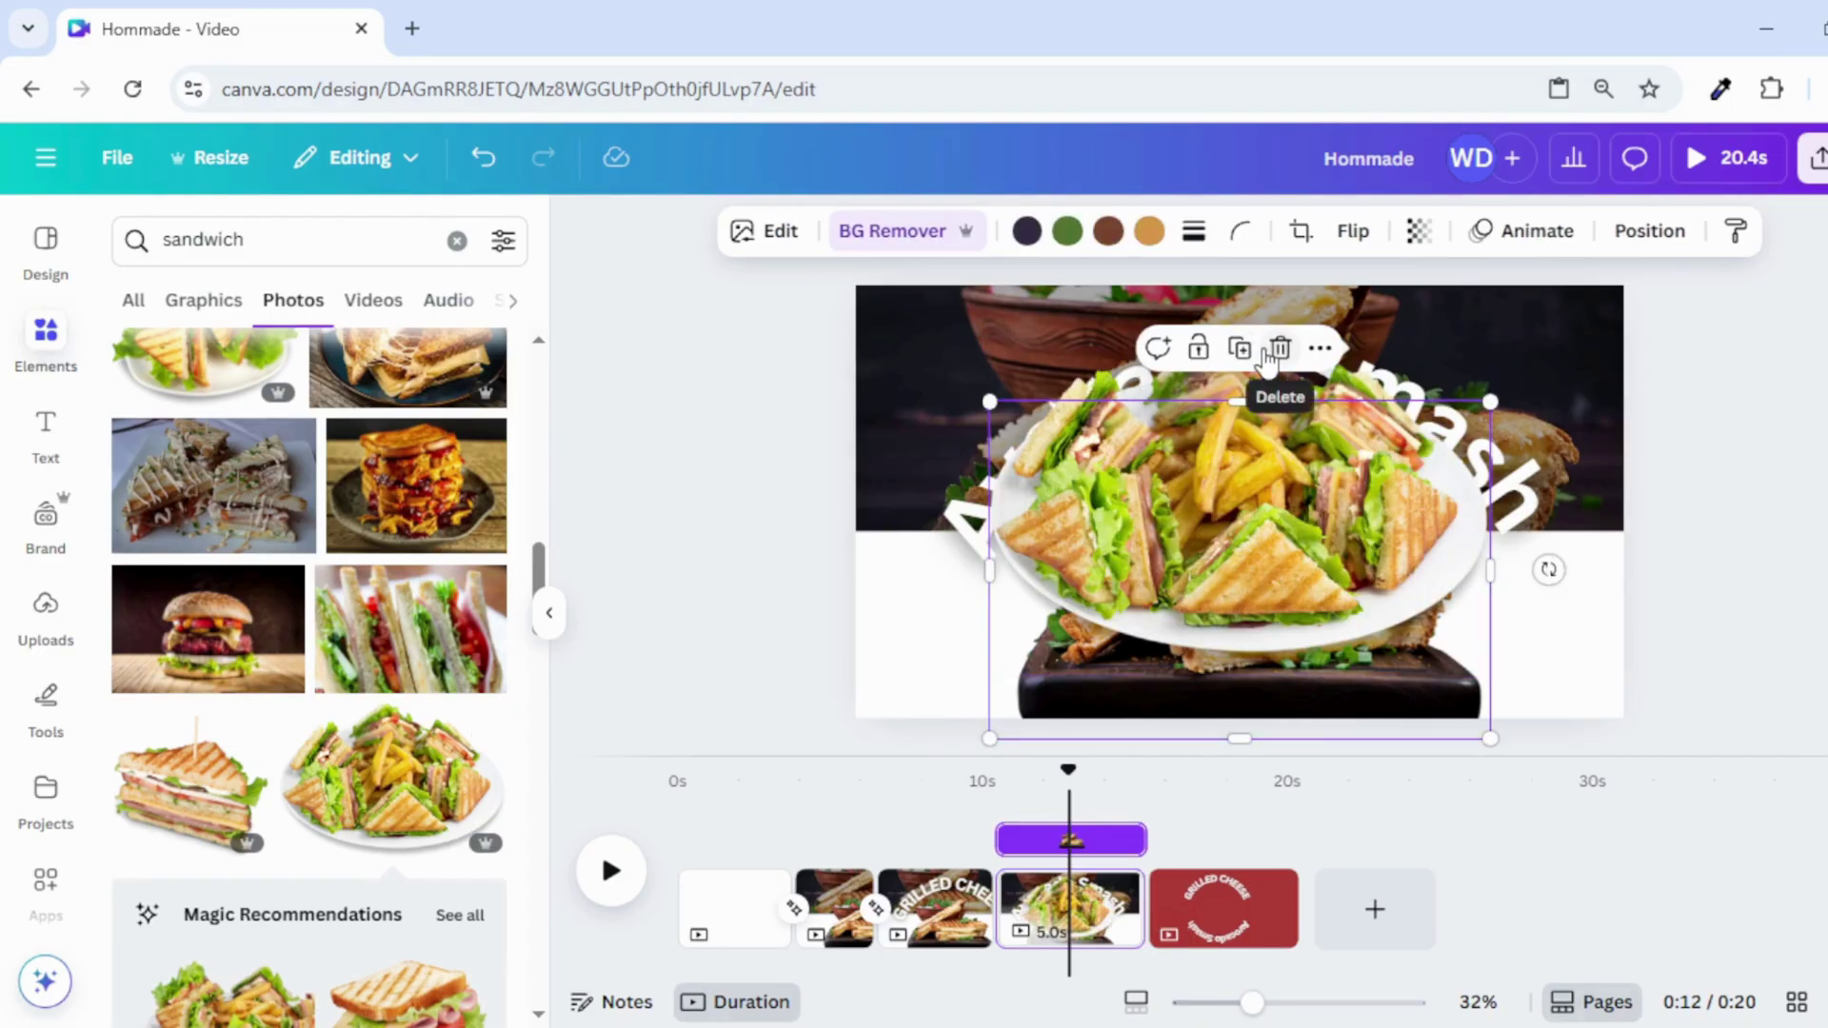
click(1268, 352)
drag(1252, 583, 1274, 670)
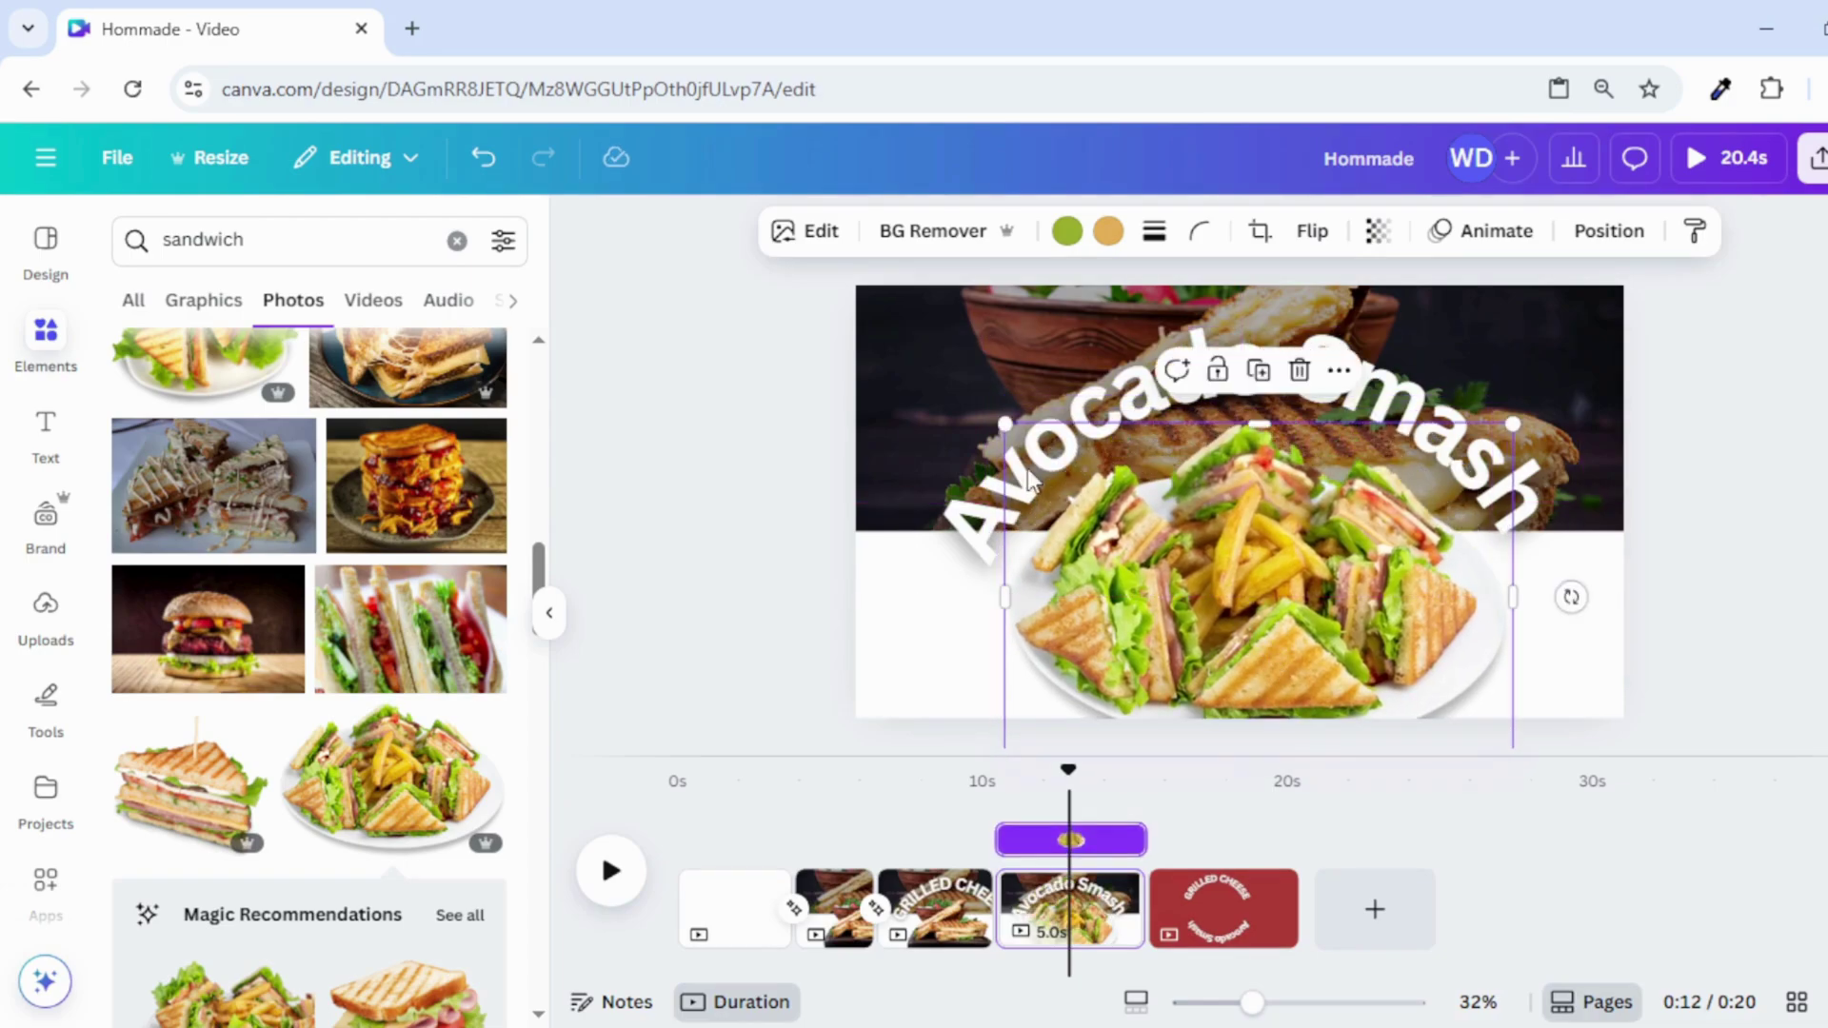
drag(991, 421, 991, 422)
mouse_move(1104, 571)
mouse_down()
mouse_move(1113, 588)
mouse_move(1101, 577)
mouse_up()
click(1705, 576)
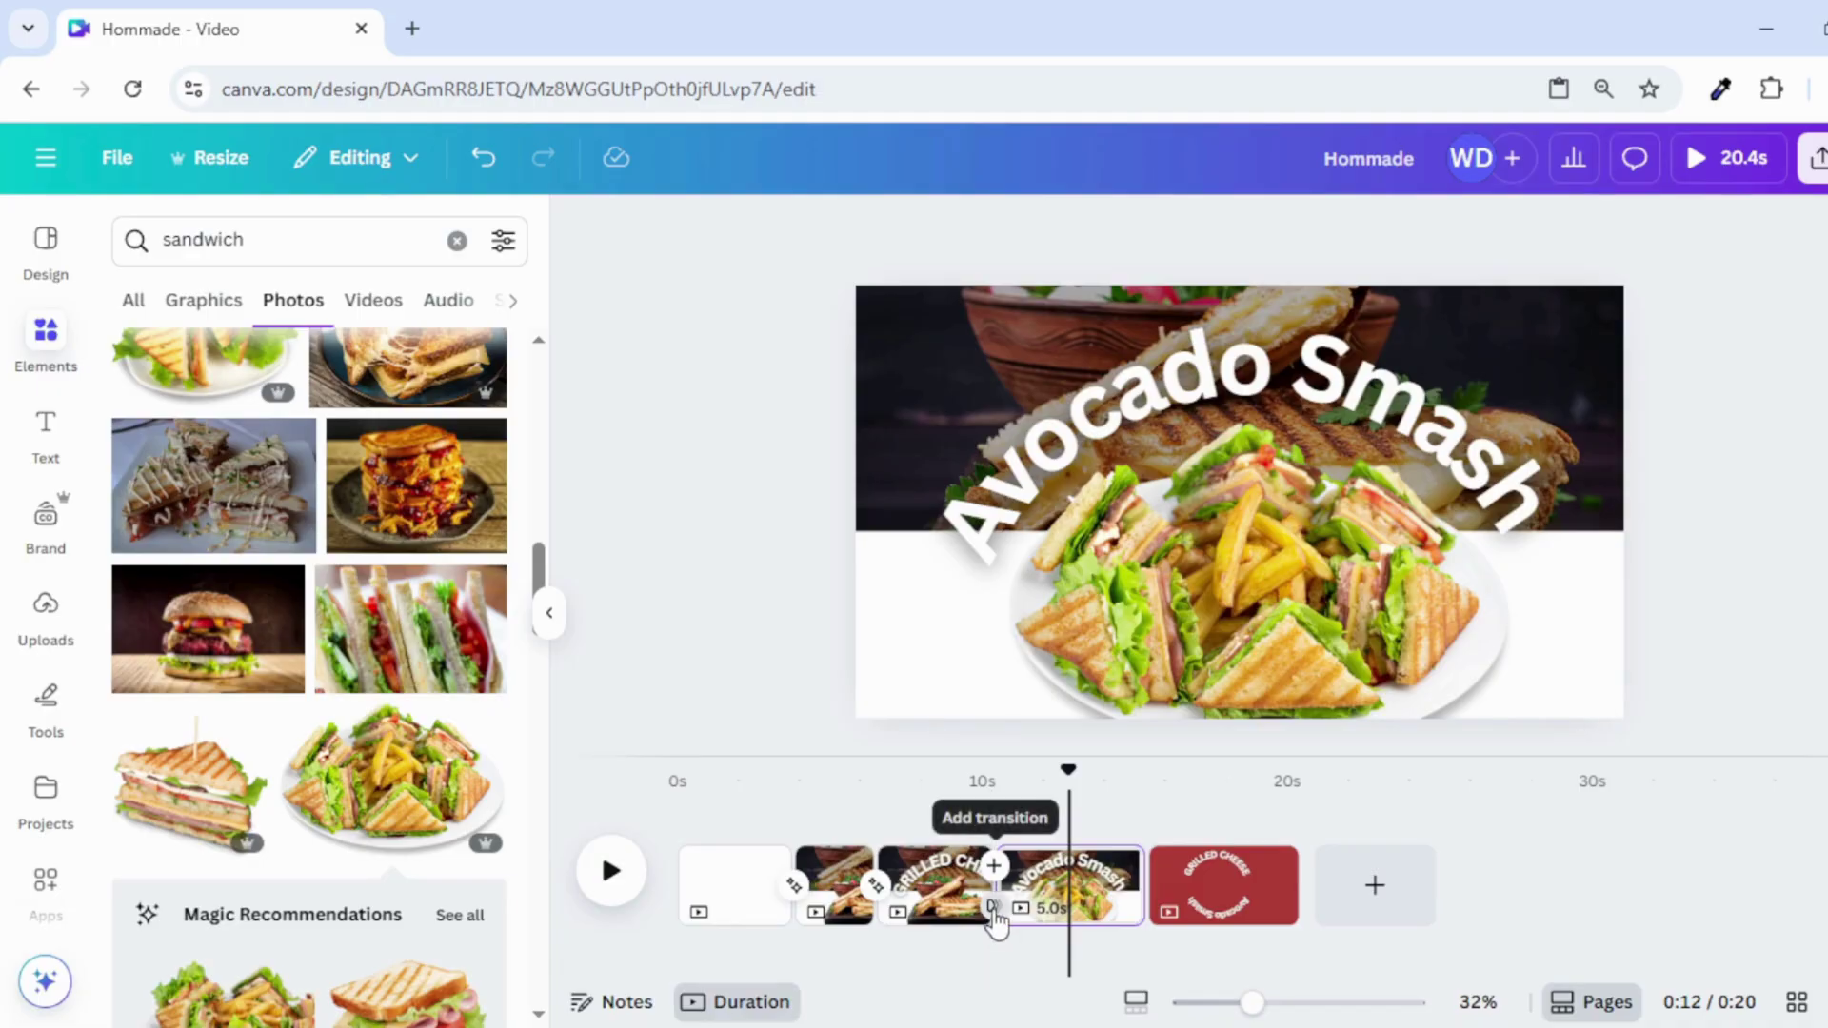
Add a Match & Move transition with a lengthened duration between the third and fourth pages and preview it
click(993, 883)
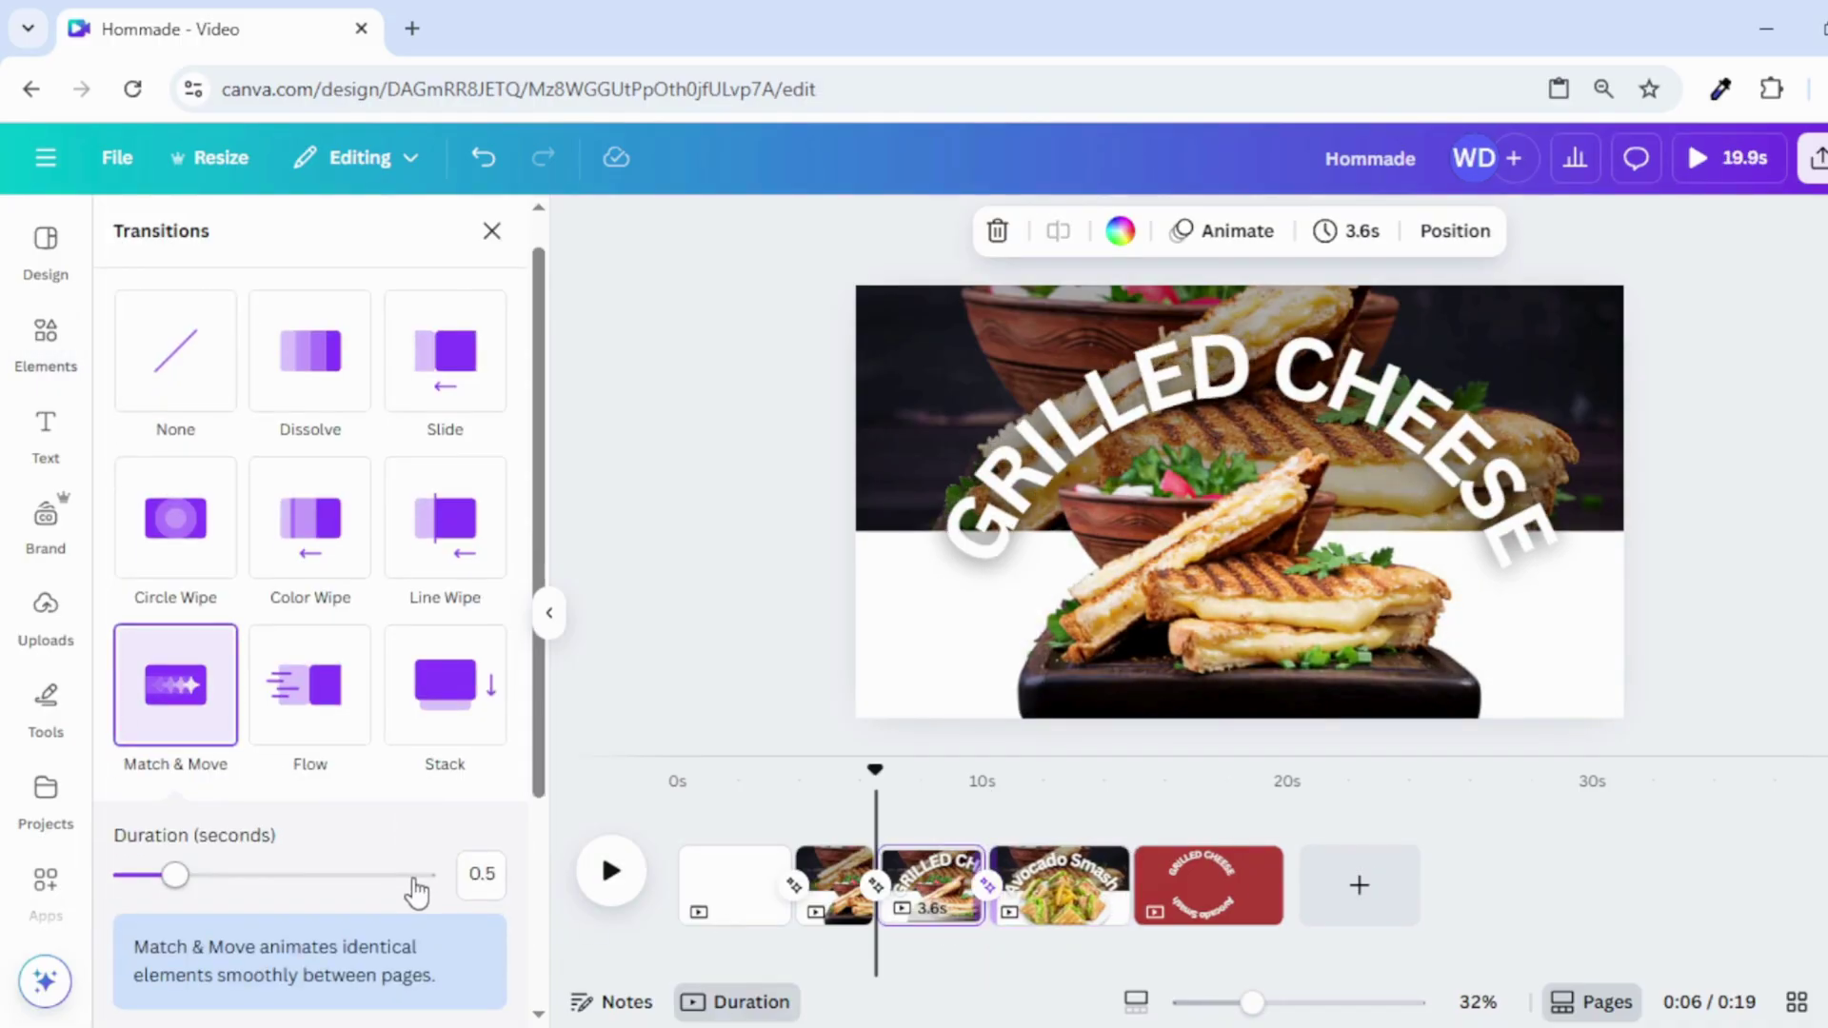
click(415, 880)
click(666, 695)
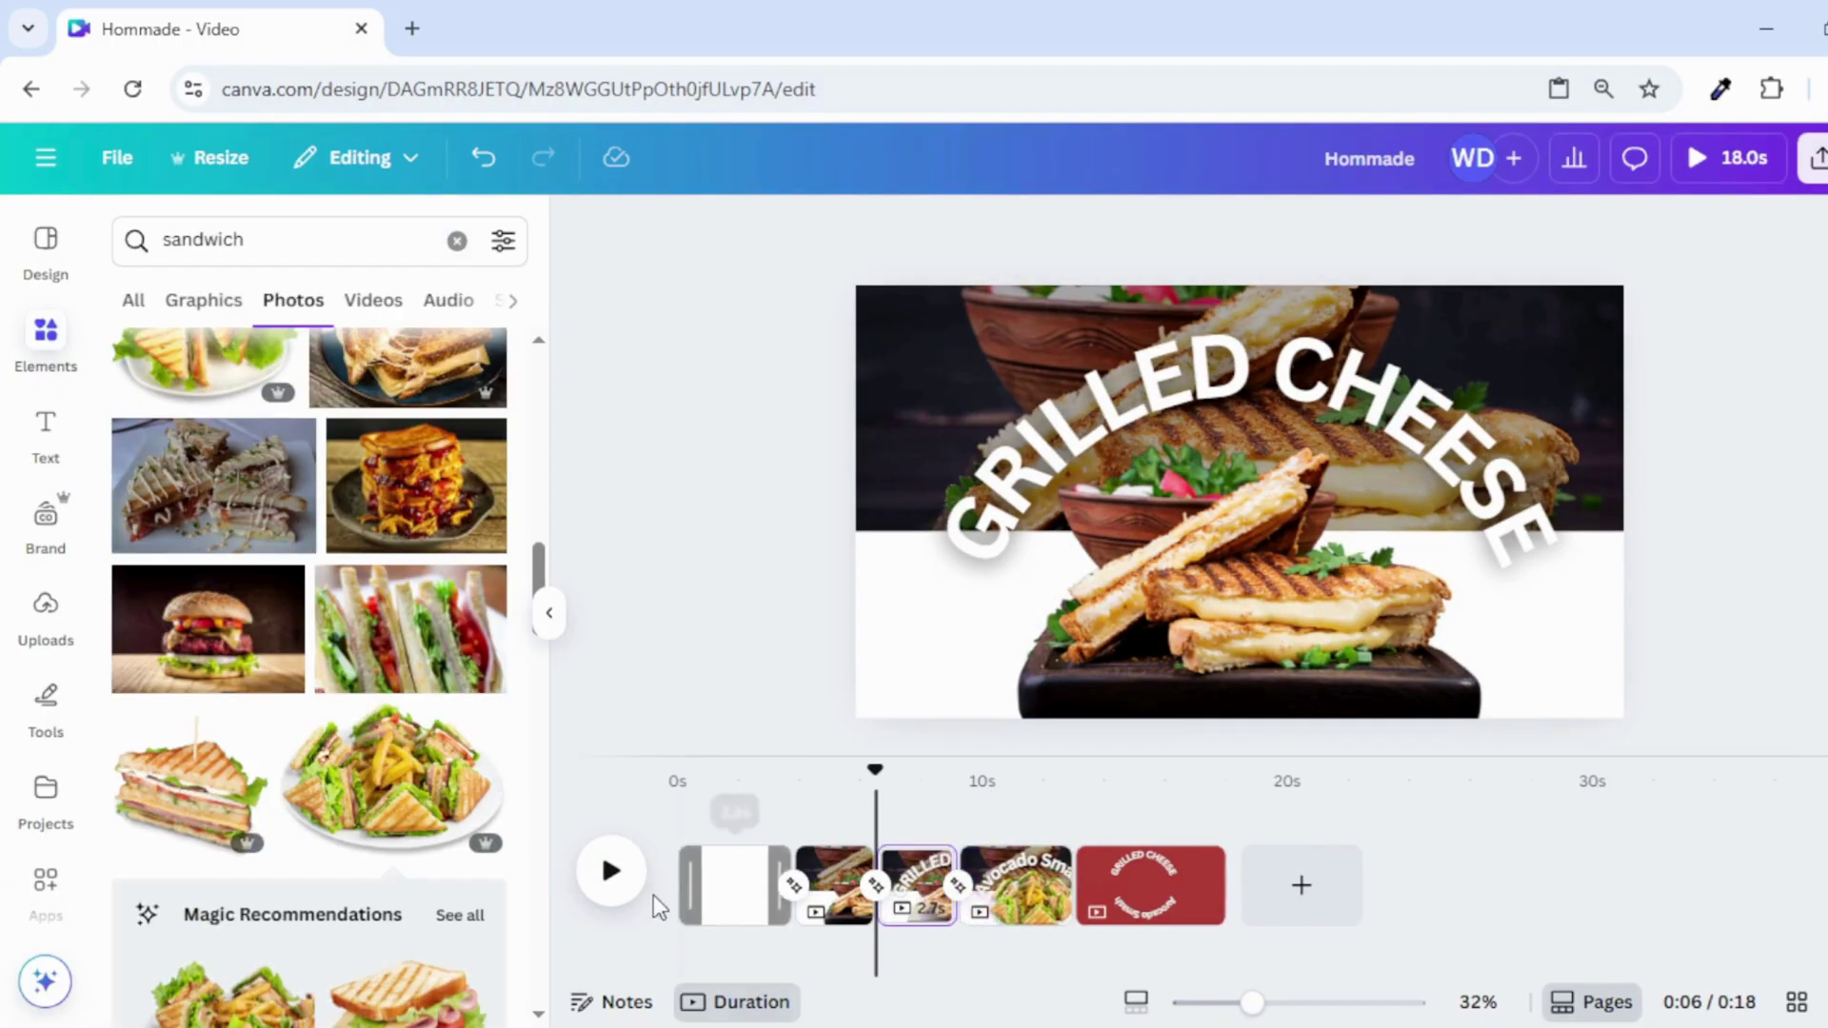
click(610, 871)
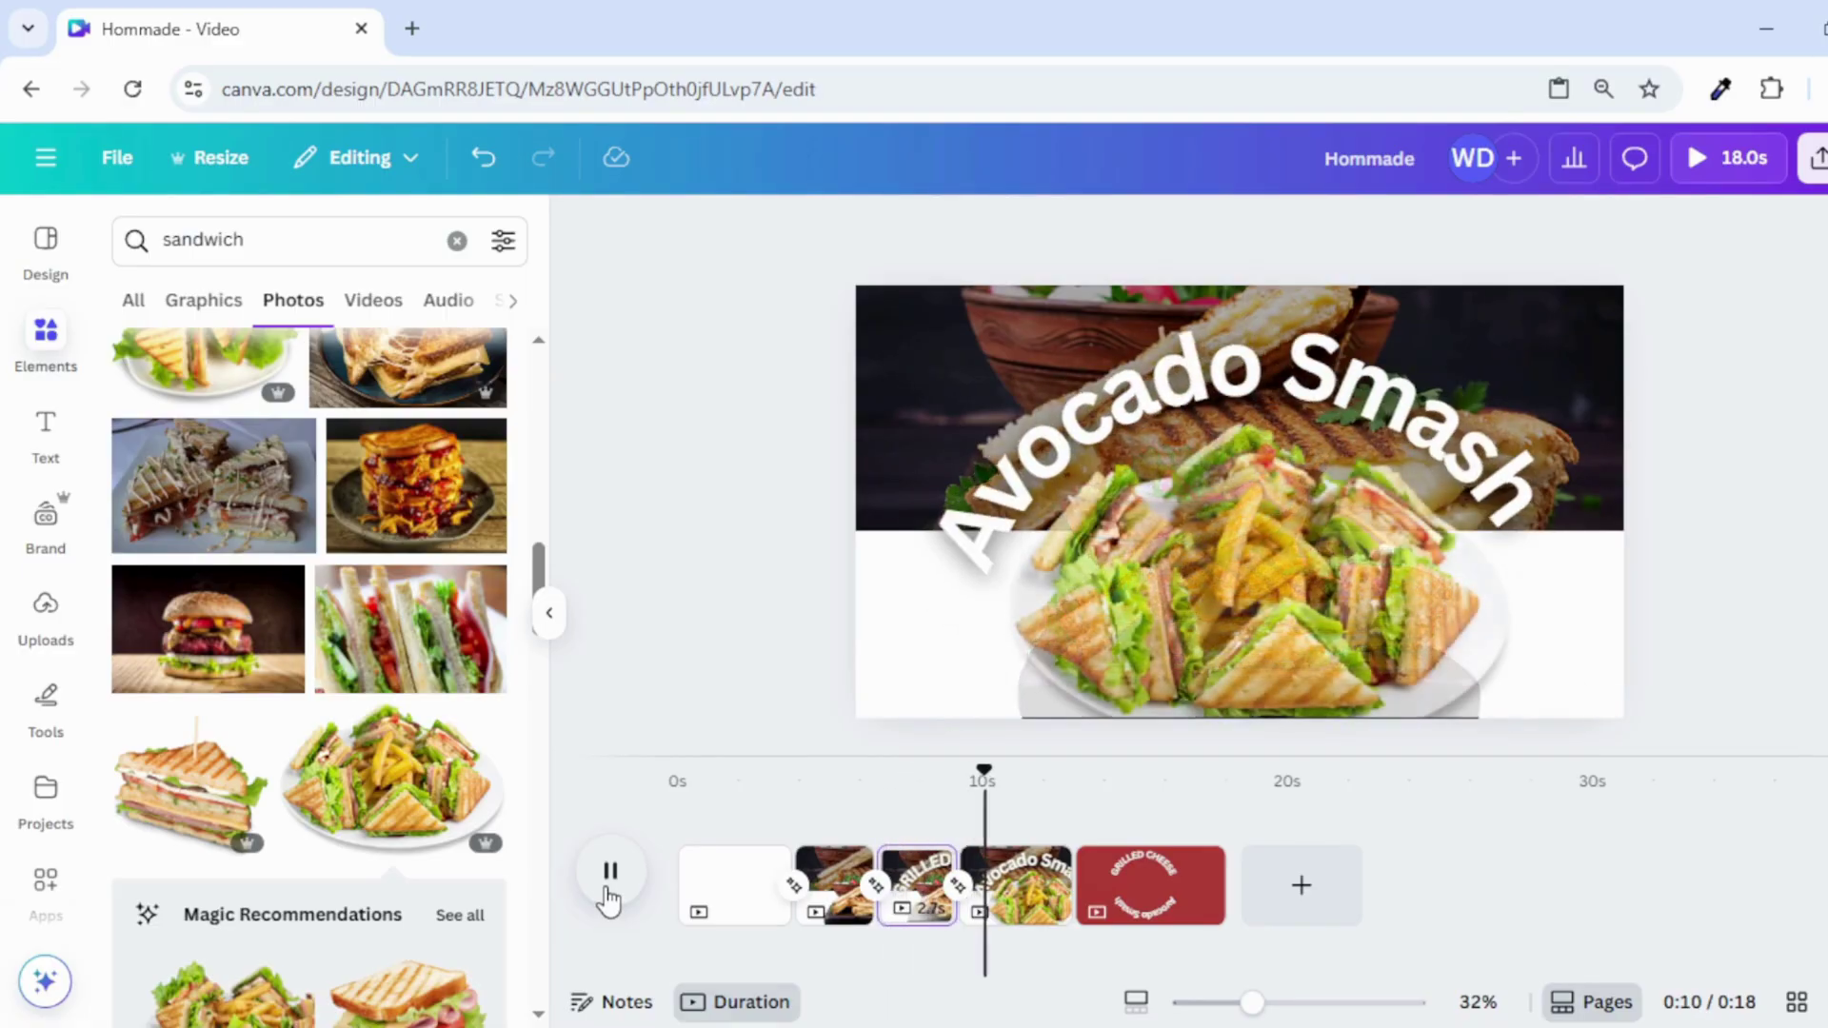
click(608, 885)
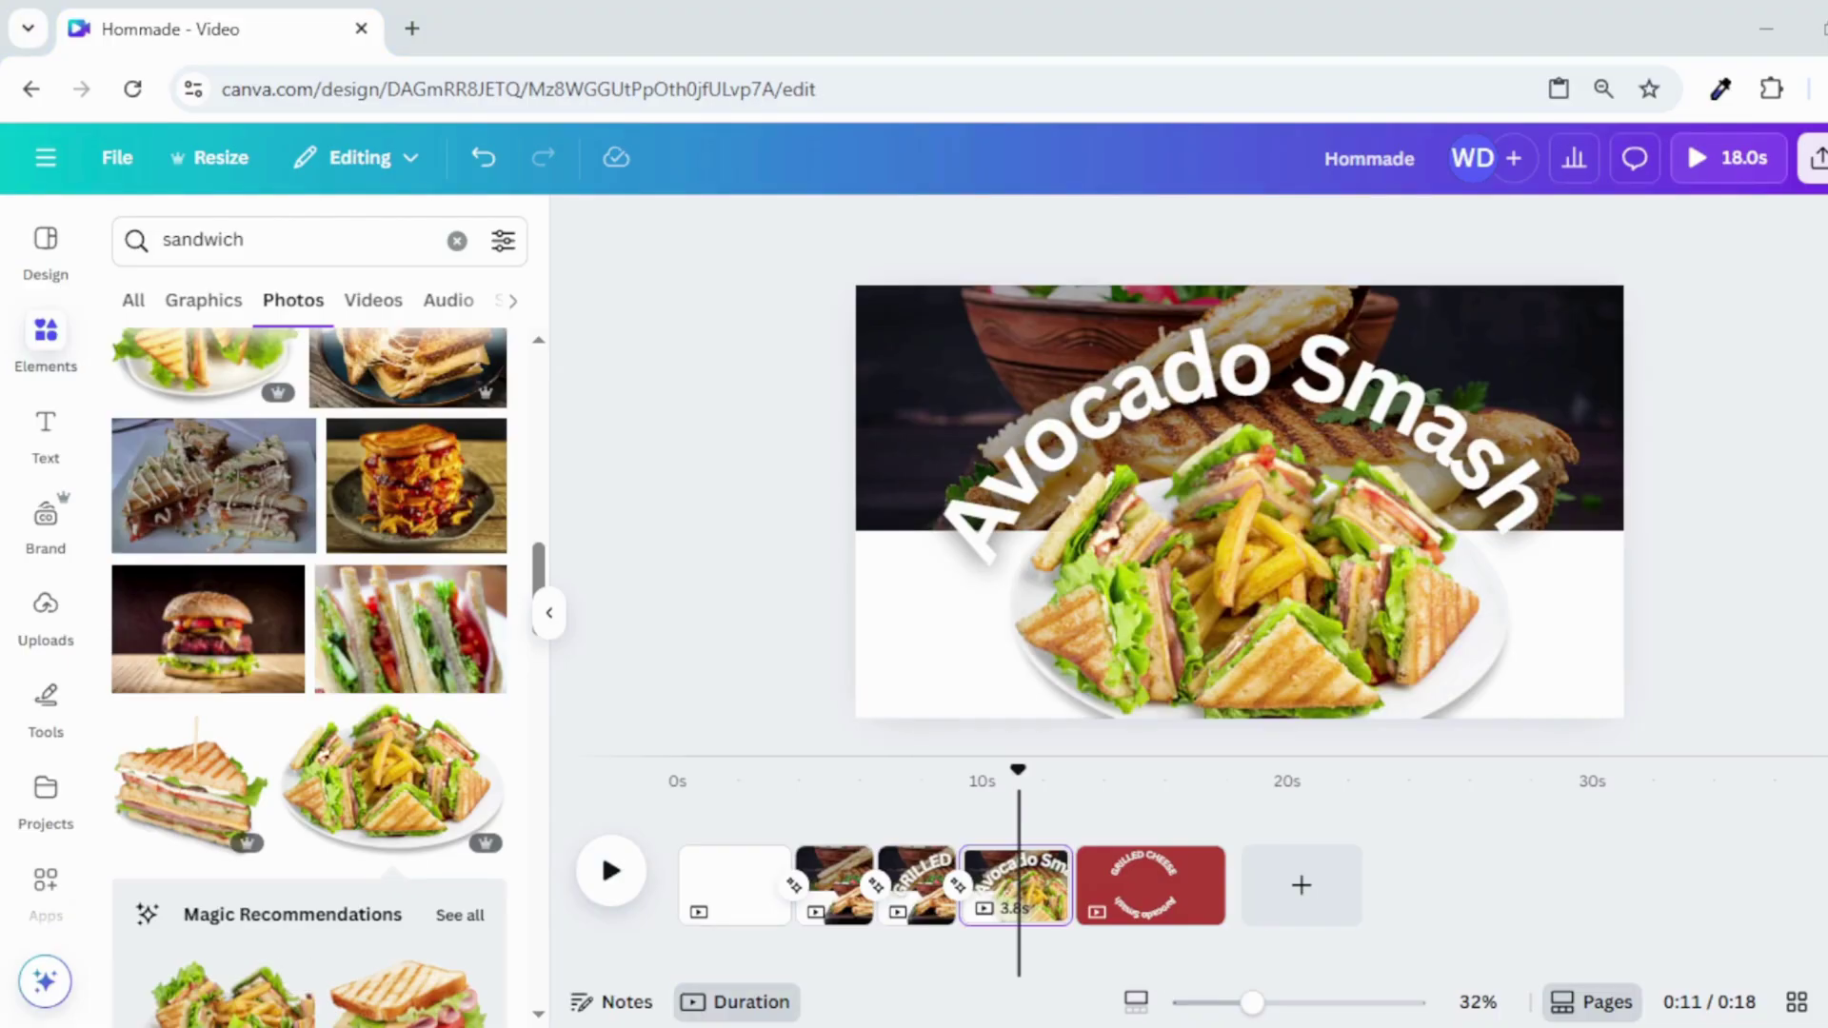
Duplicate the fourth page, the one showing Avocado Smash
click(1011, 914)
right_click(1018, 916)
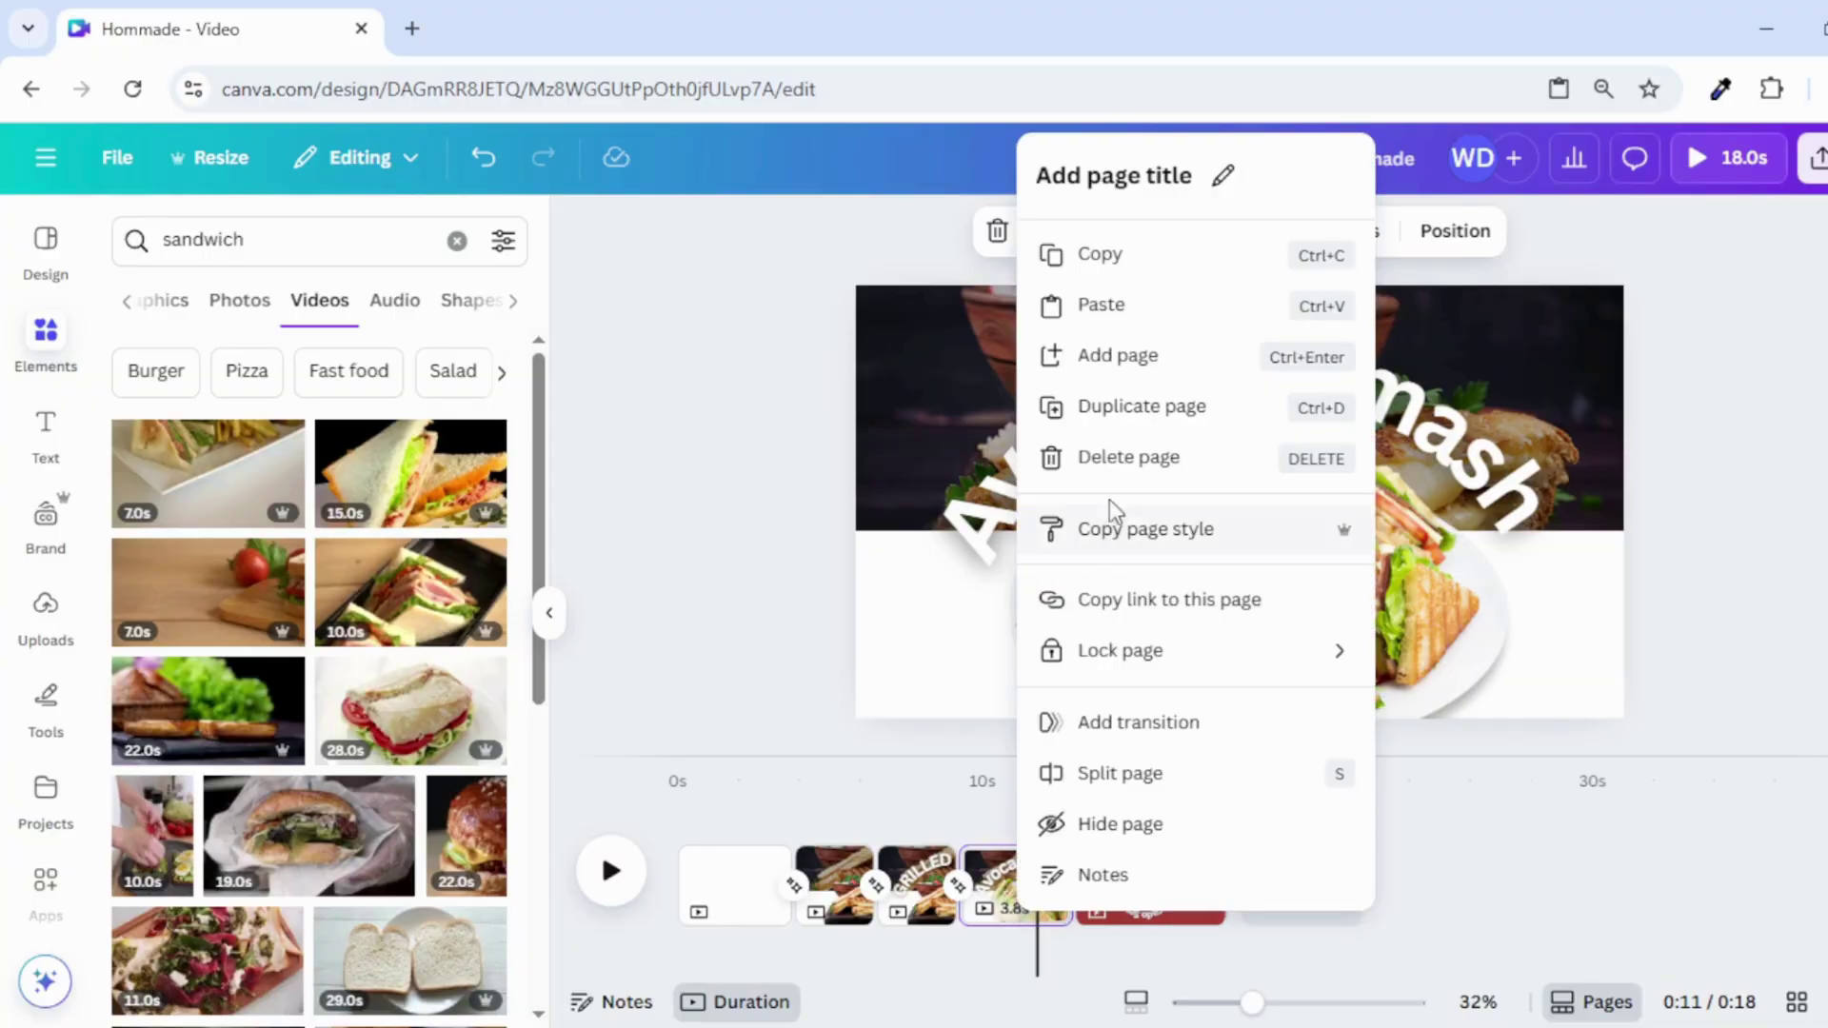
click(1142, 409)
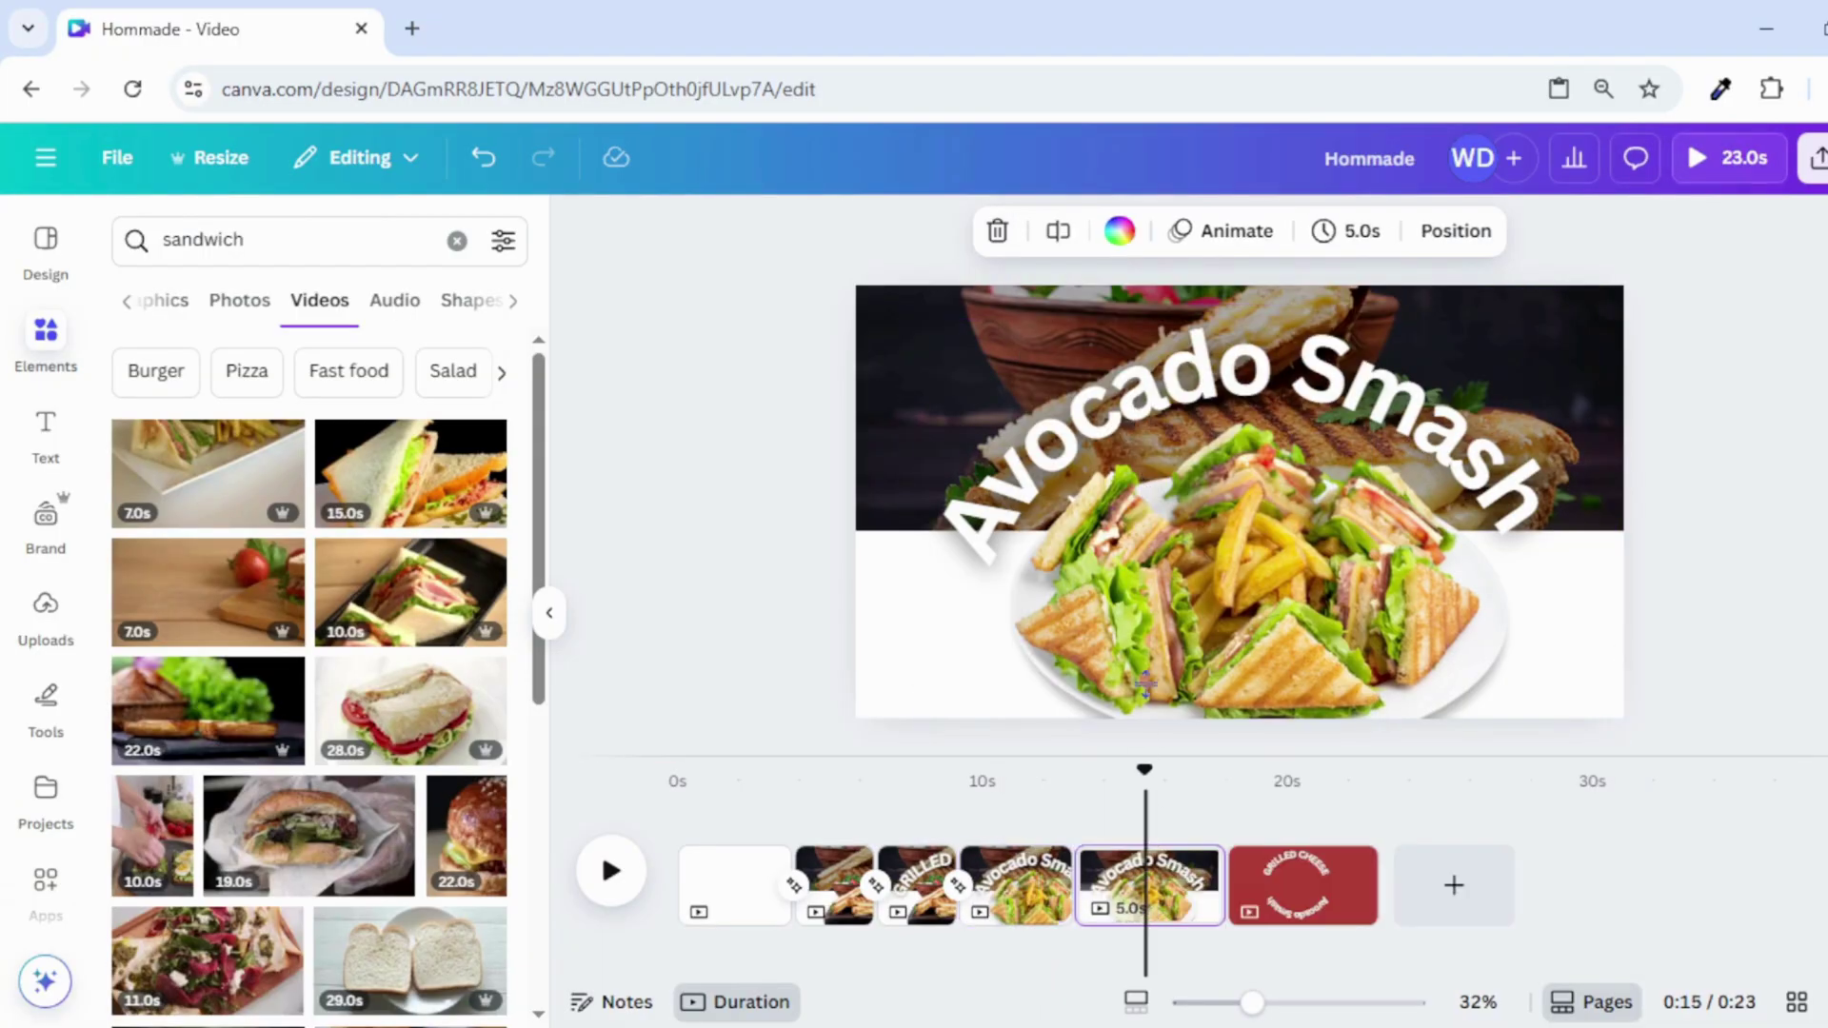
Delete the plated sandwich photo and all parts of the curved-name ring from the fifth page
click(1154, 569)
right_click(1154, 569)
click(1270, 389)
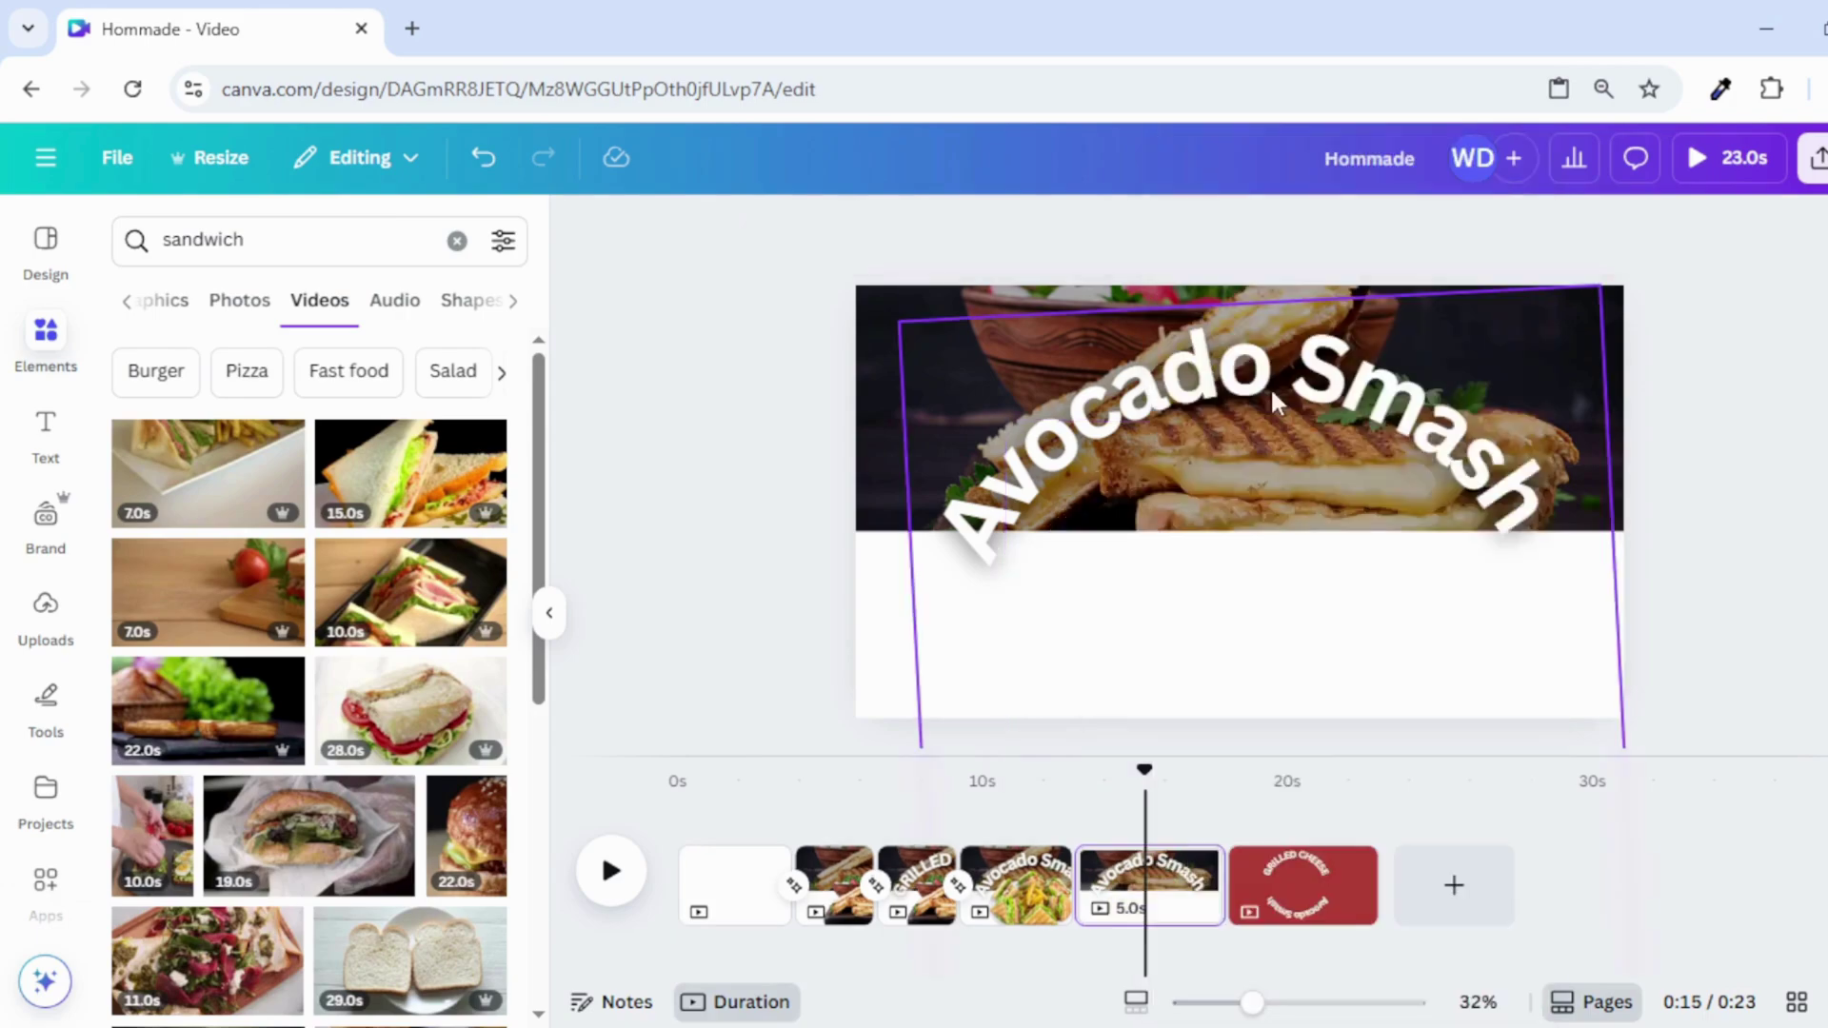
click(1220, 420)
right_click(1219, 418)
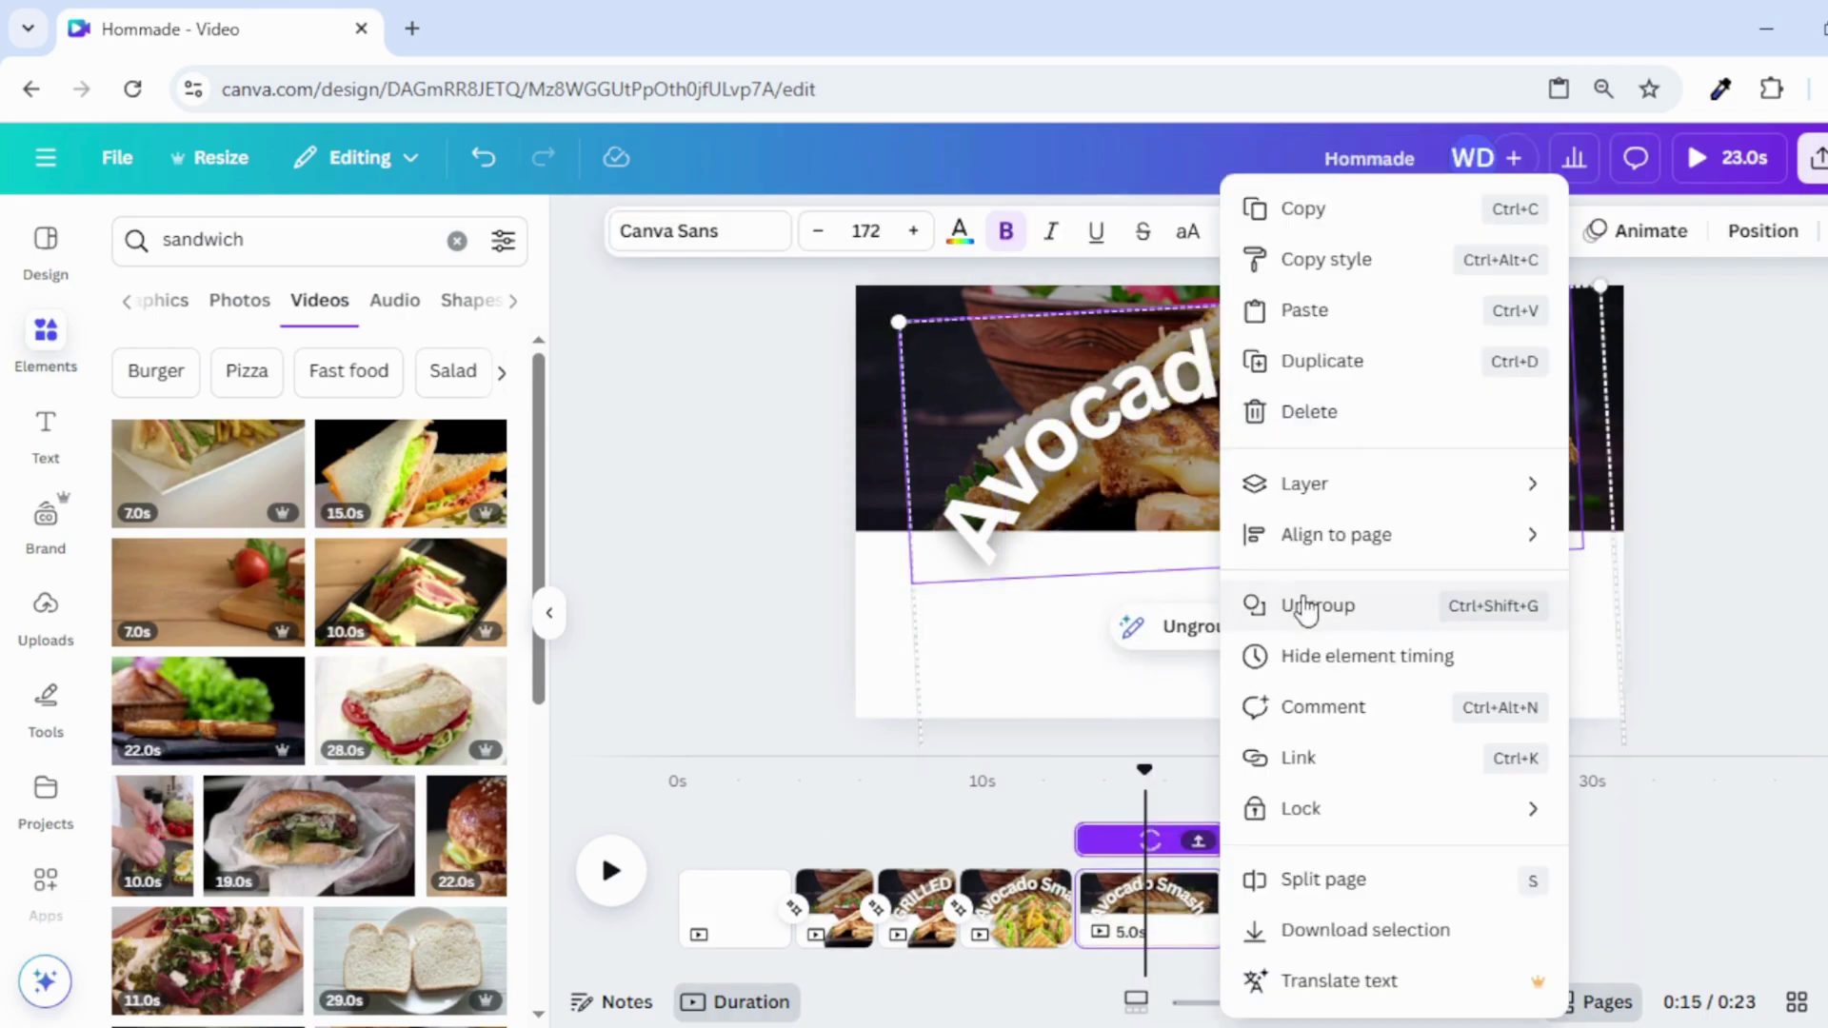
click(1350, 414)
click(1294, 710)
right_click(1294, 709)
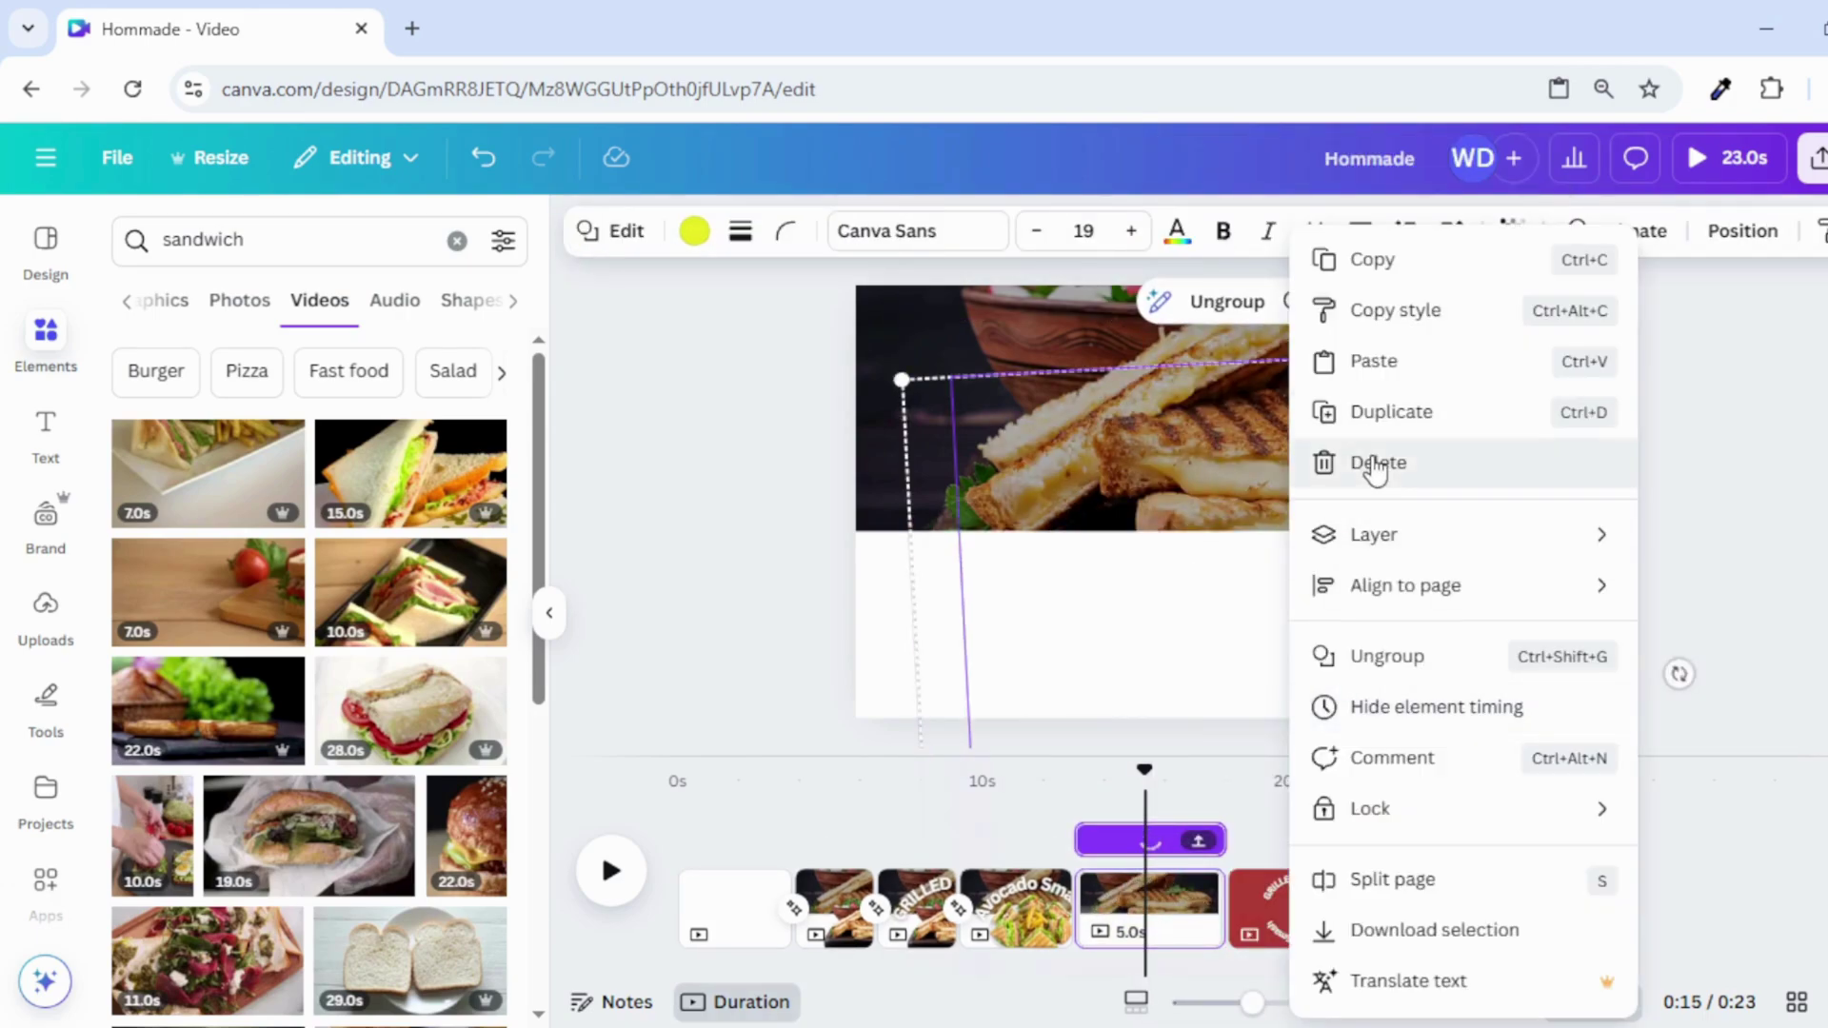
click(1371, 461)
Delete the banner's overlay, square shape and sandwich photo from the fifth page, leaving the page blank
click(1078, 425)
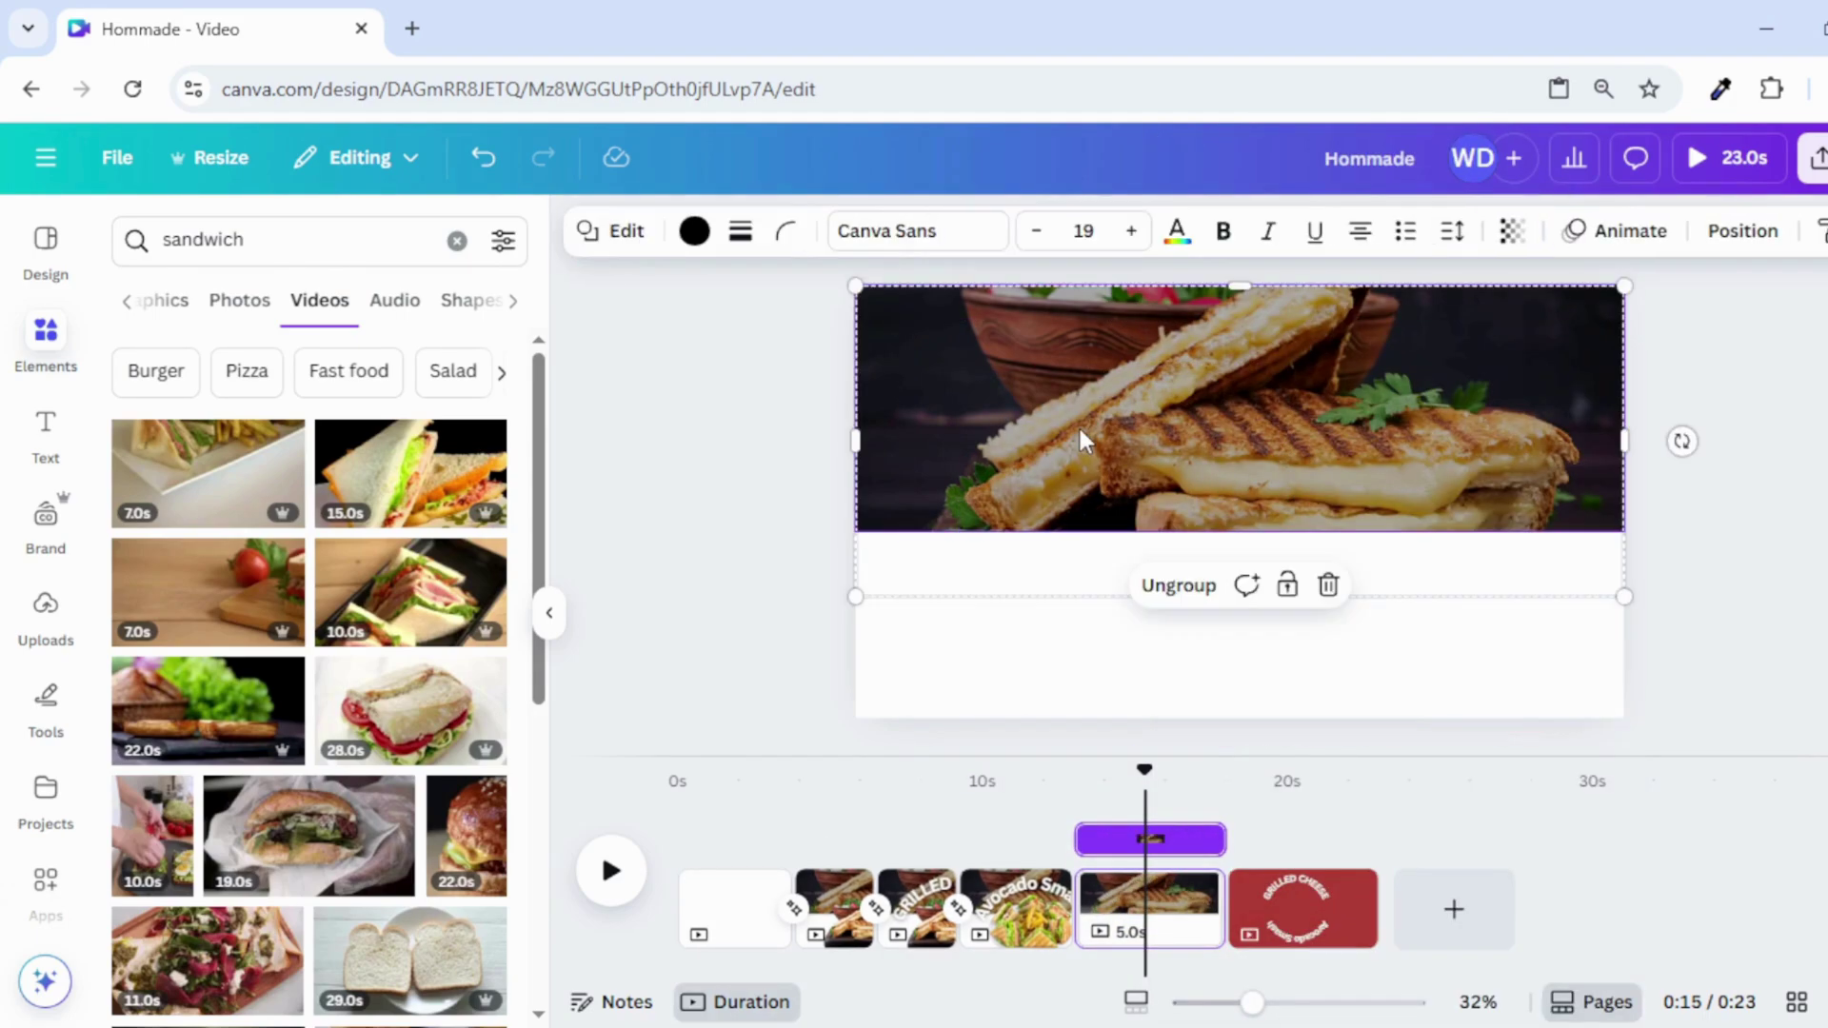
click(1320, 596)
click(1277, 475)
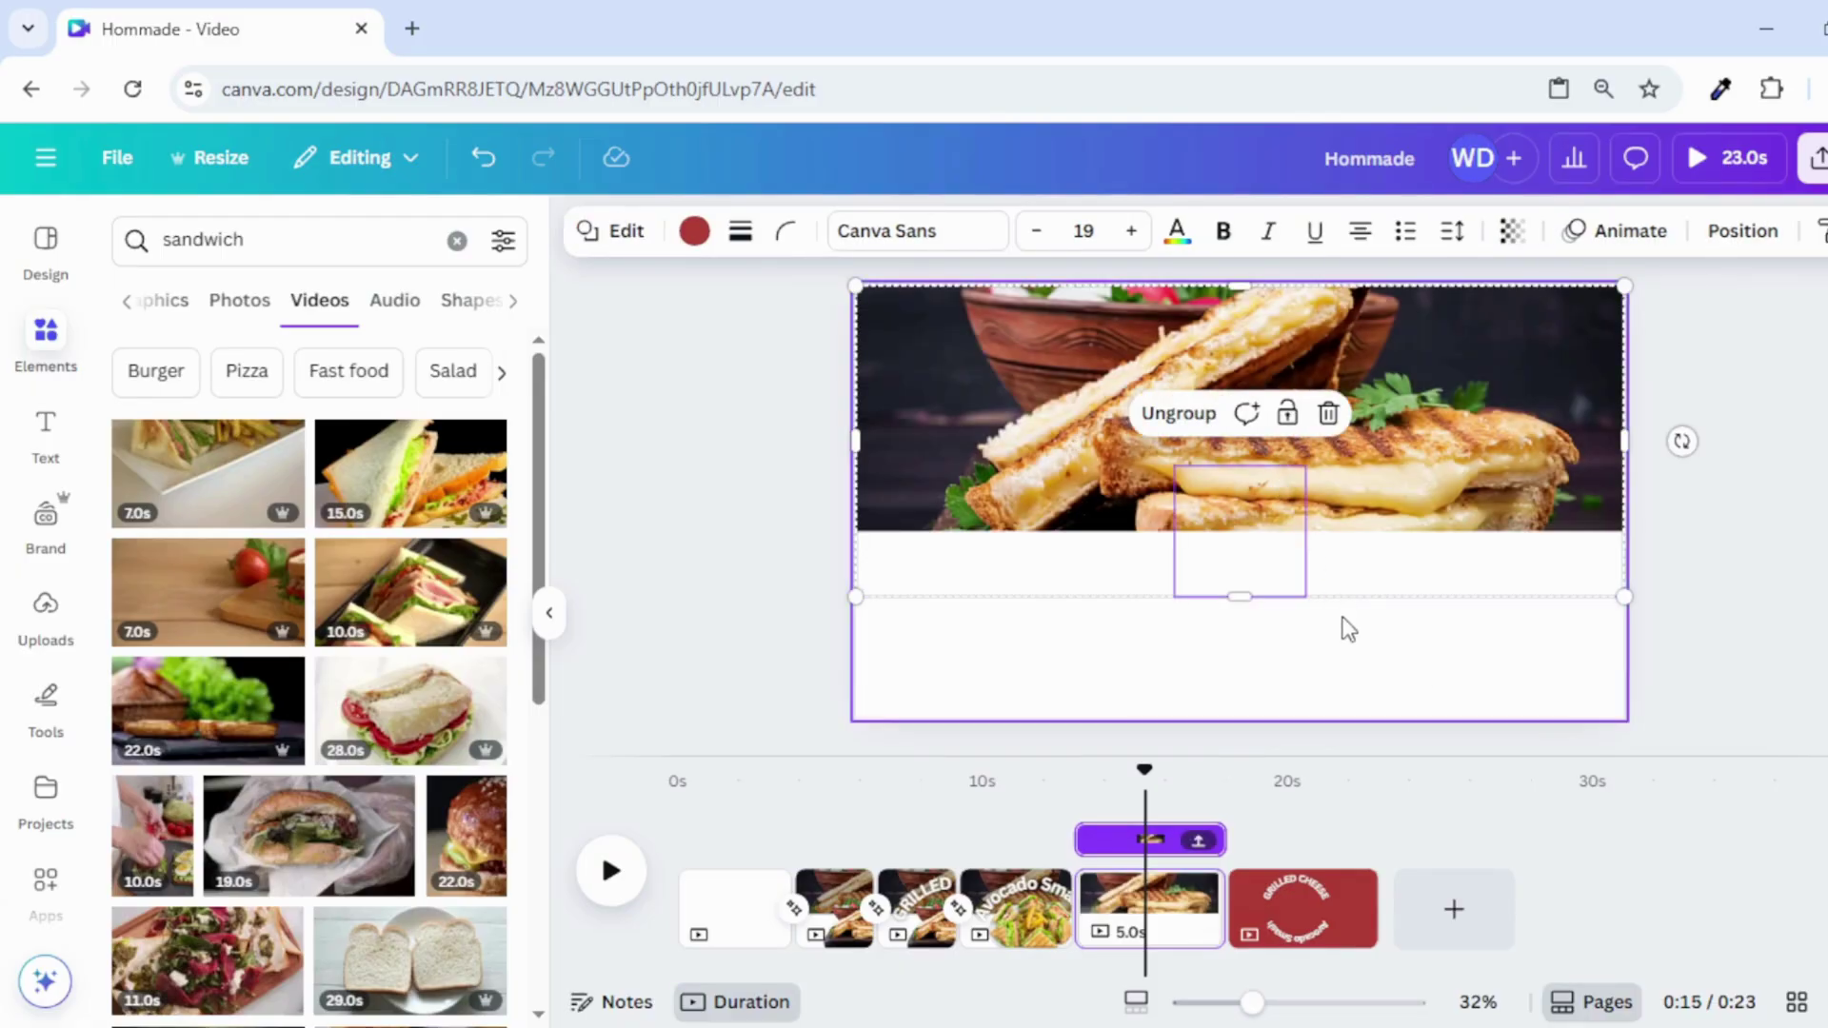
click(1328, 413)
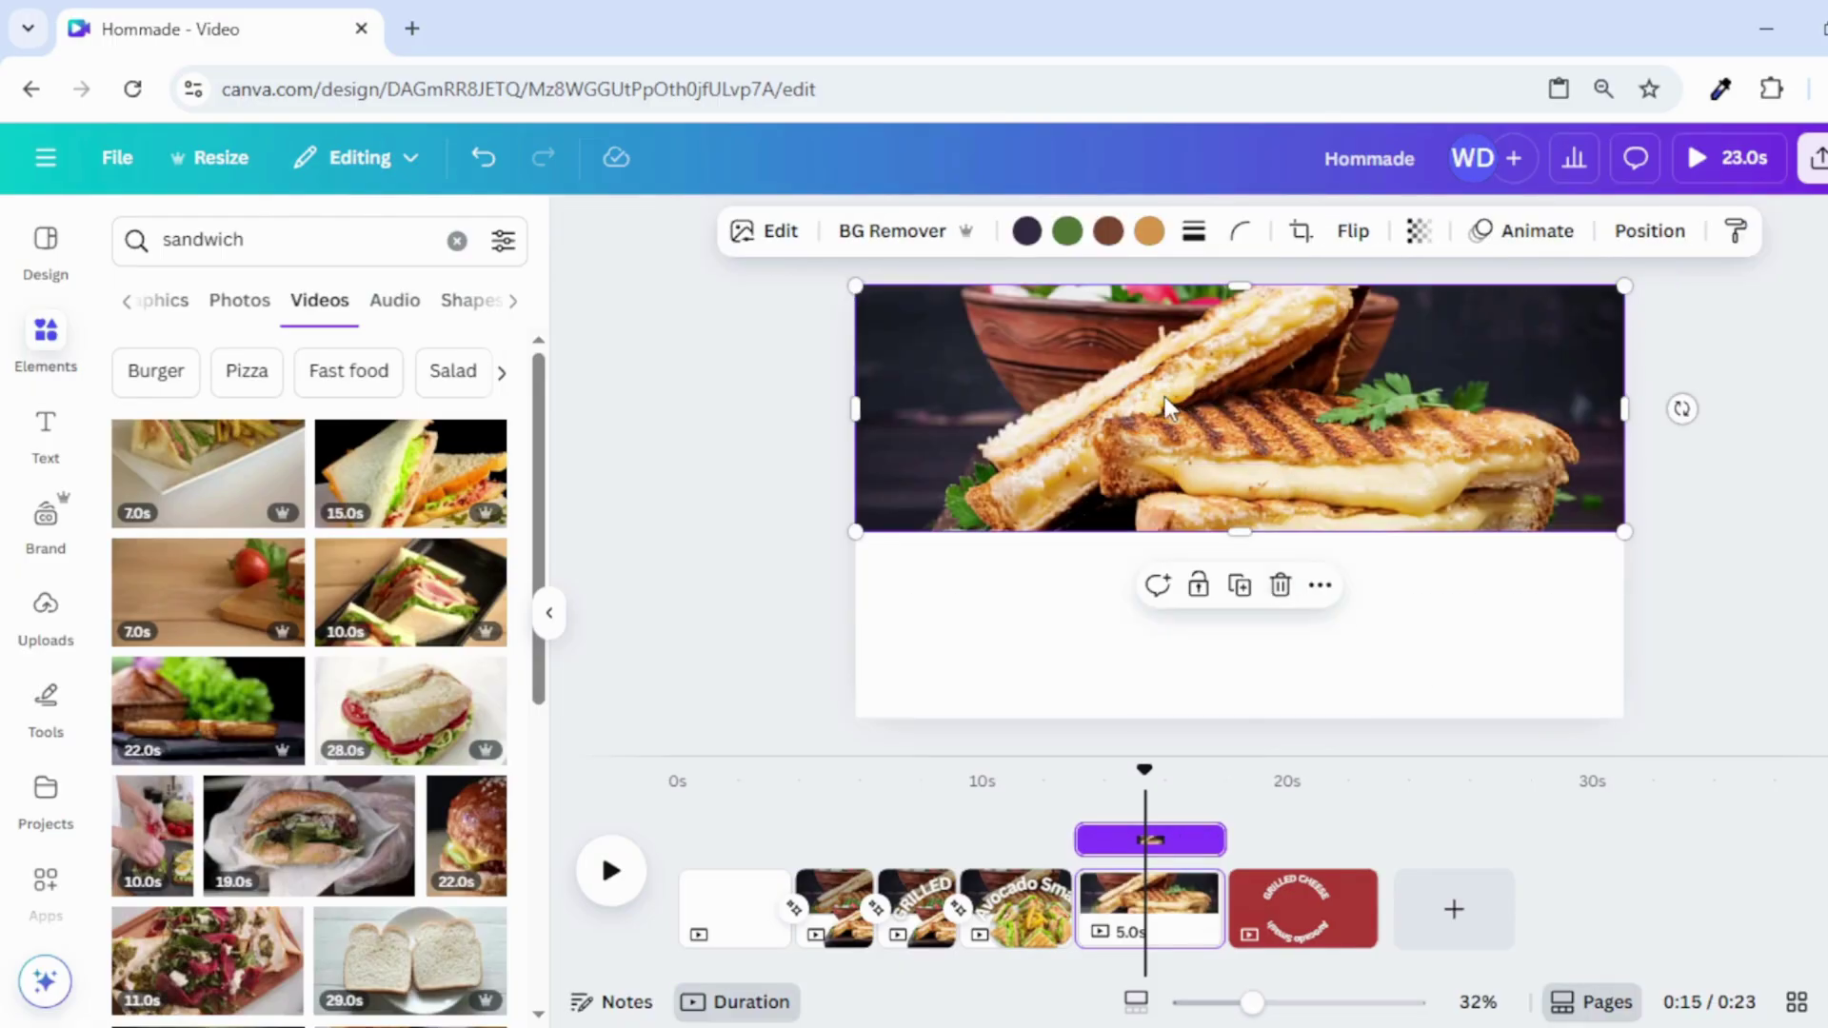
click(1277, 584)
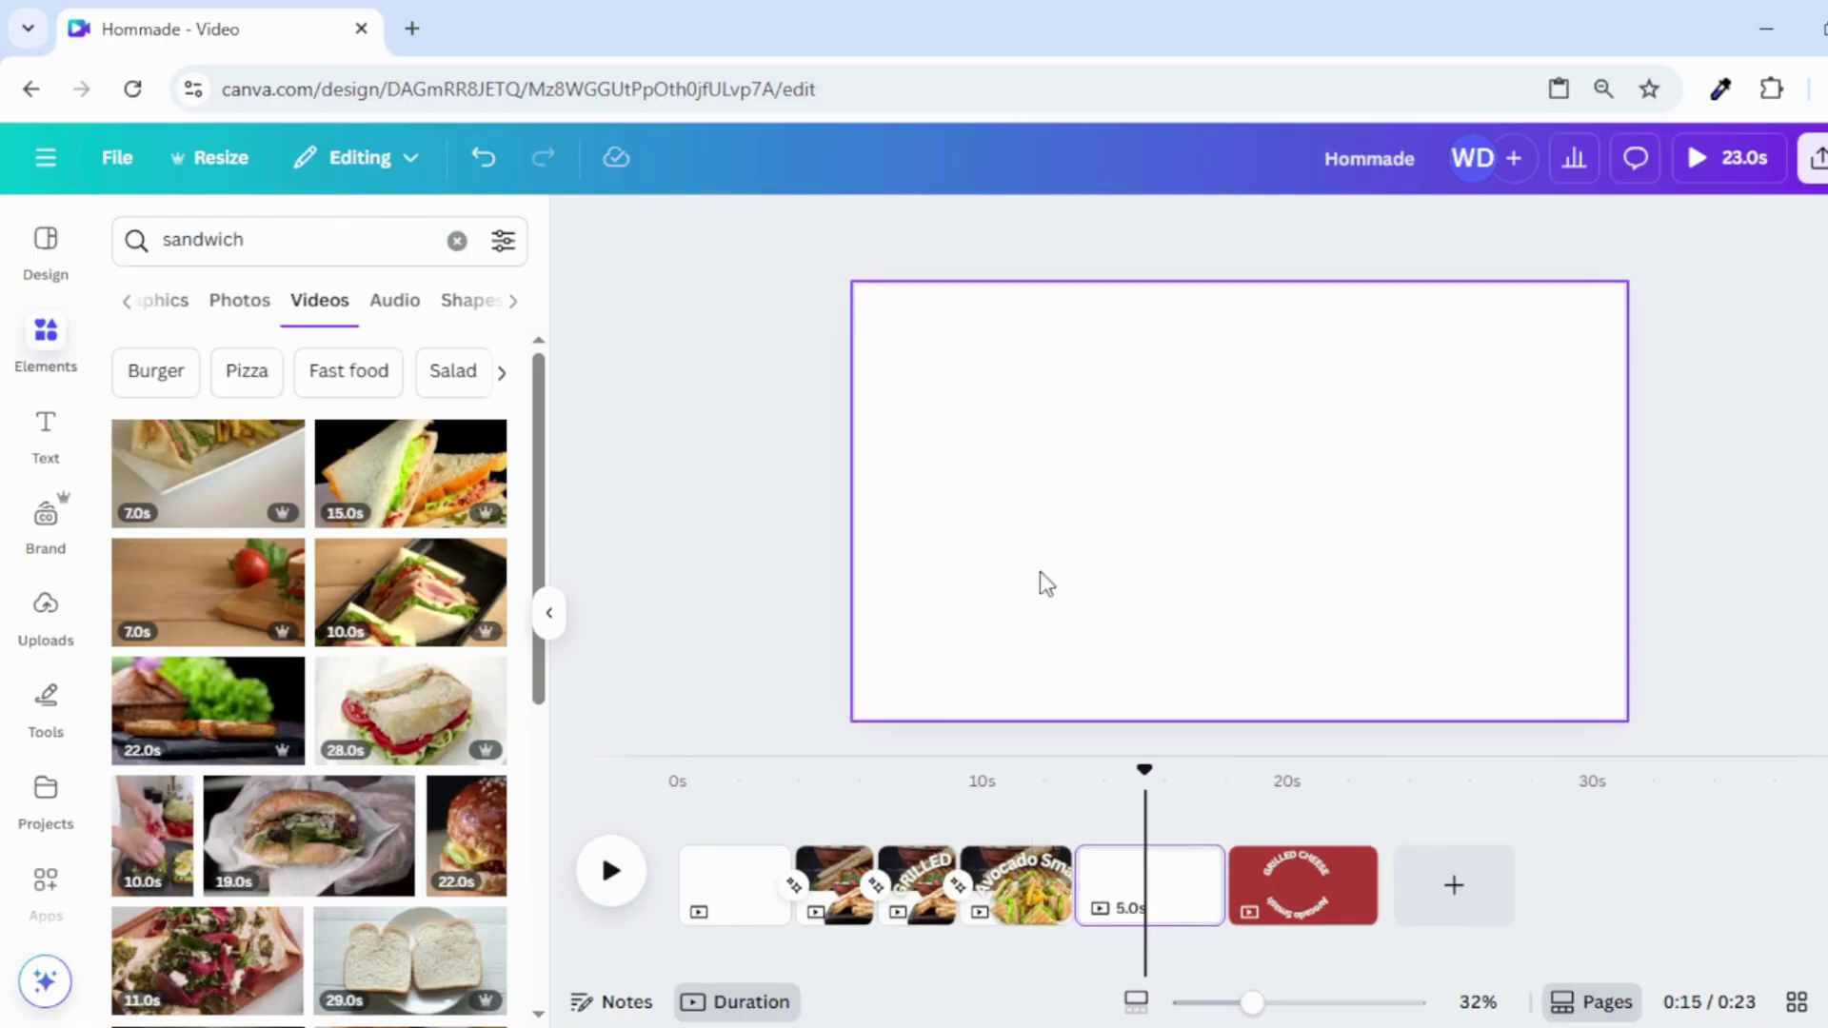
Add the 15-second sandwich video with the black backdrop to the blank fifth page and set it as the page background
click(354, 471)
right_click(1112, 531)
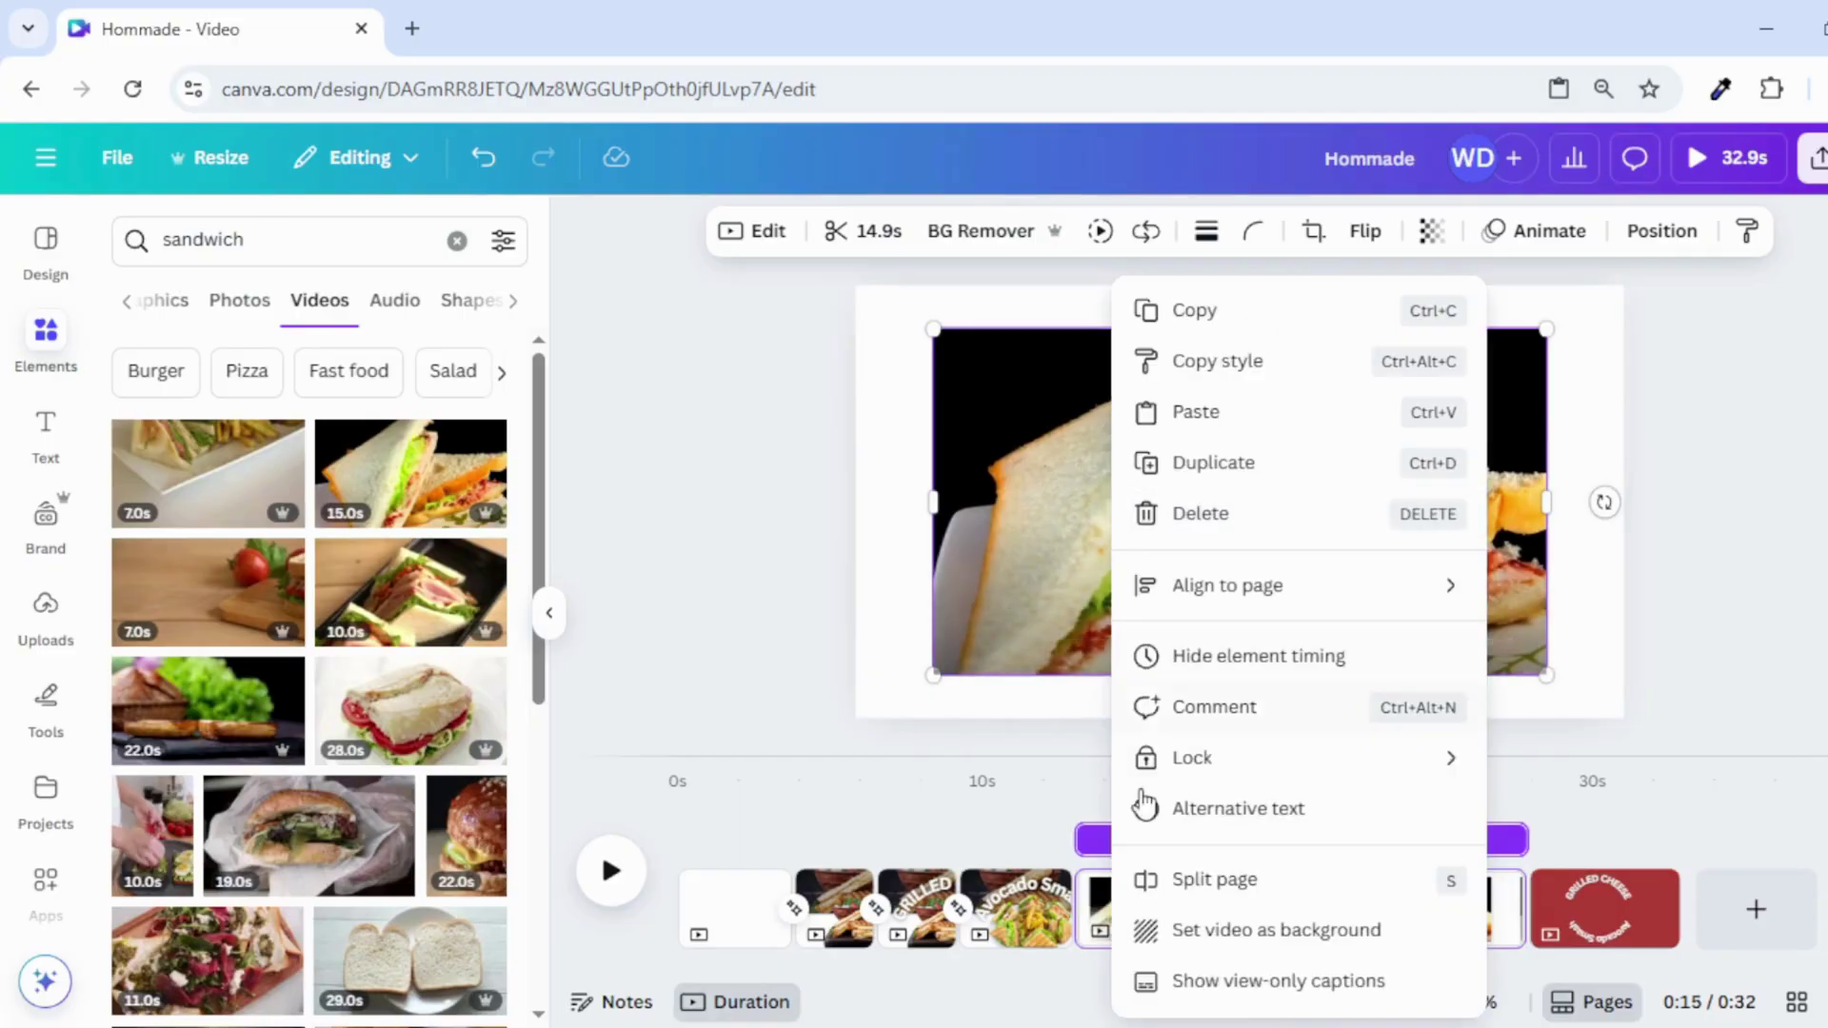
click(1218, 926)
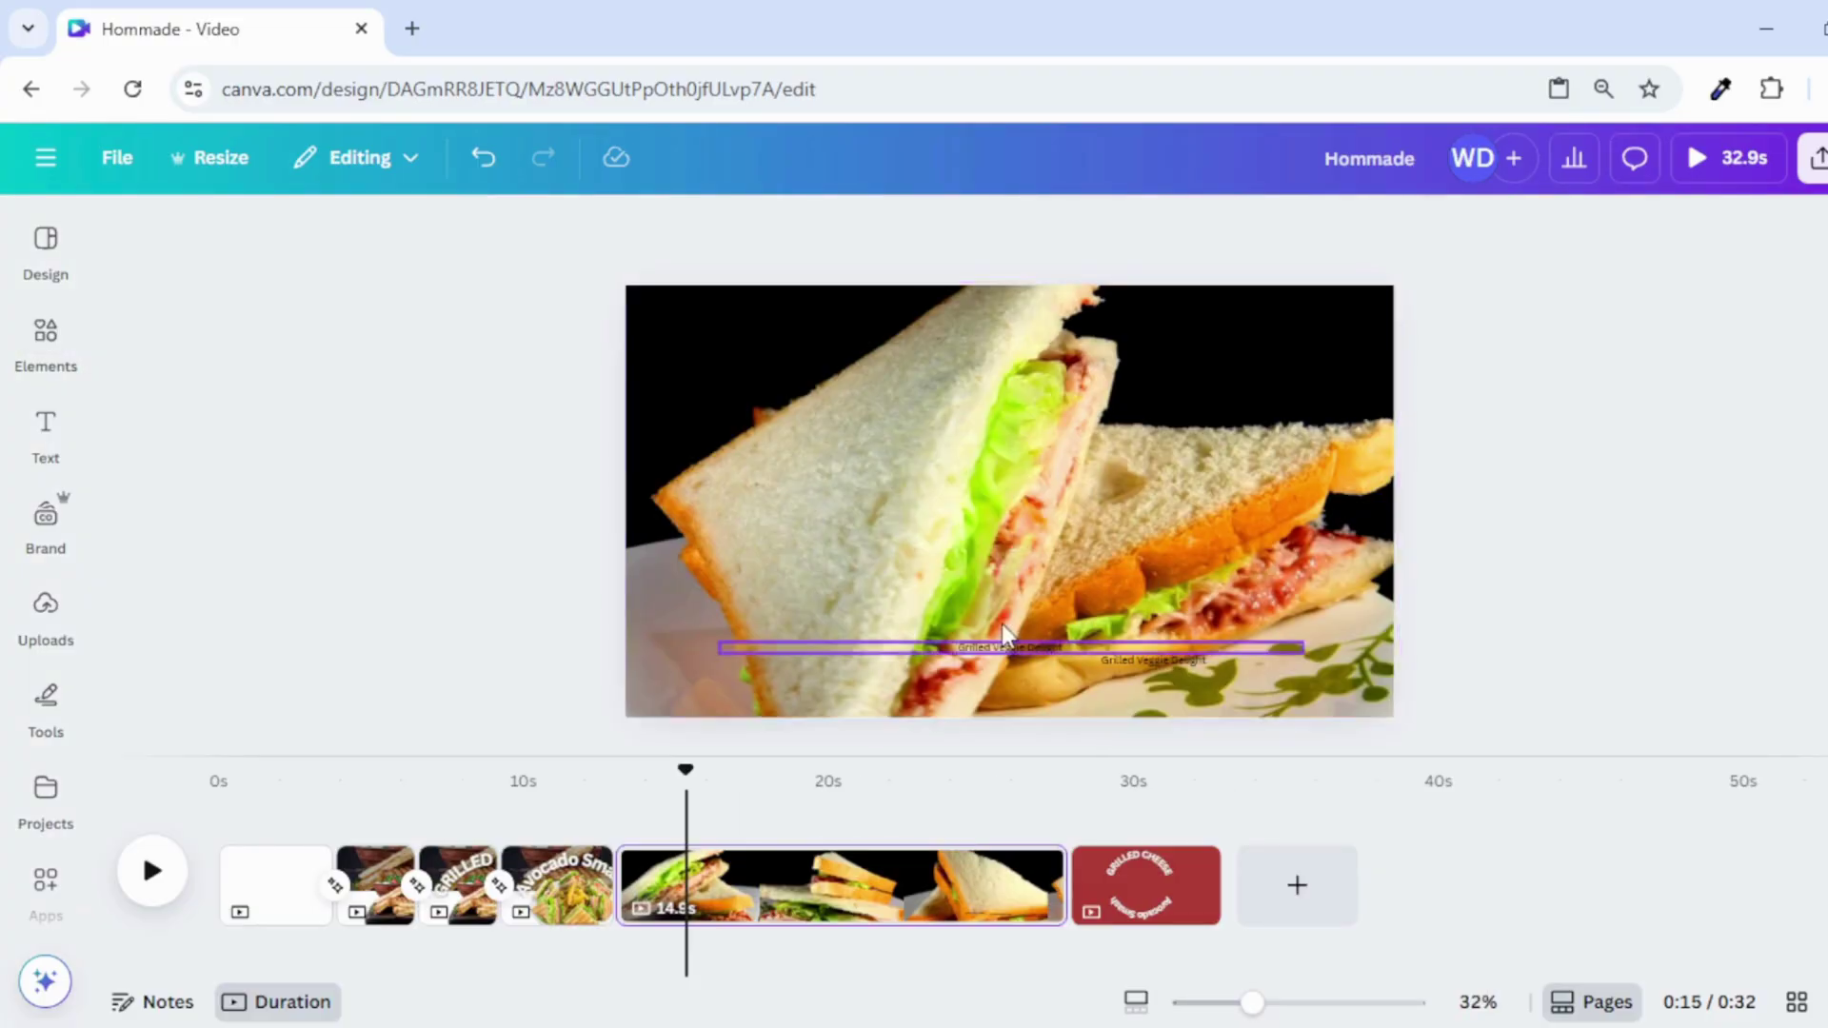
Add the recently used "Thank you!" font combination to the fifth page and delete its "you!" line
click(46, 436)
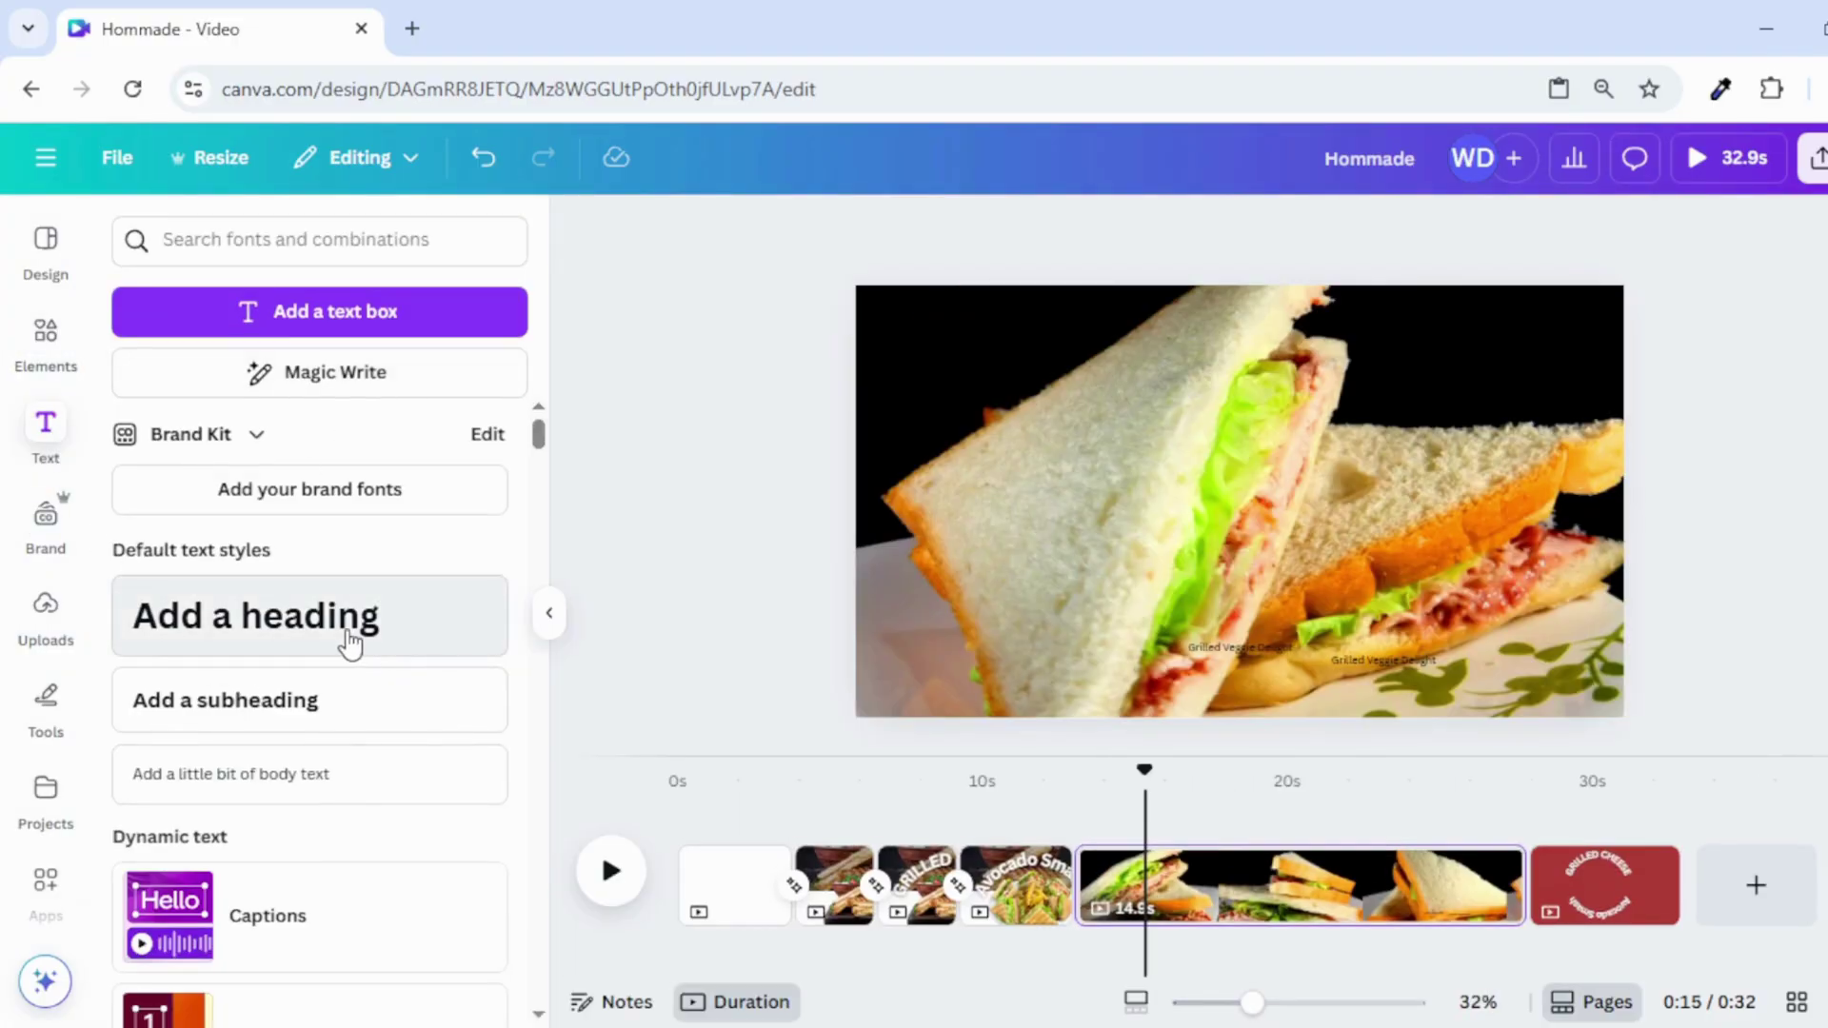
scroll(348, 643, down, 5)
scroll(347, 630, down, 3)
scroll(150, 619, up, 3)
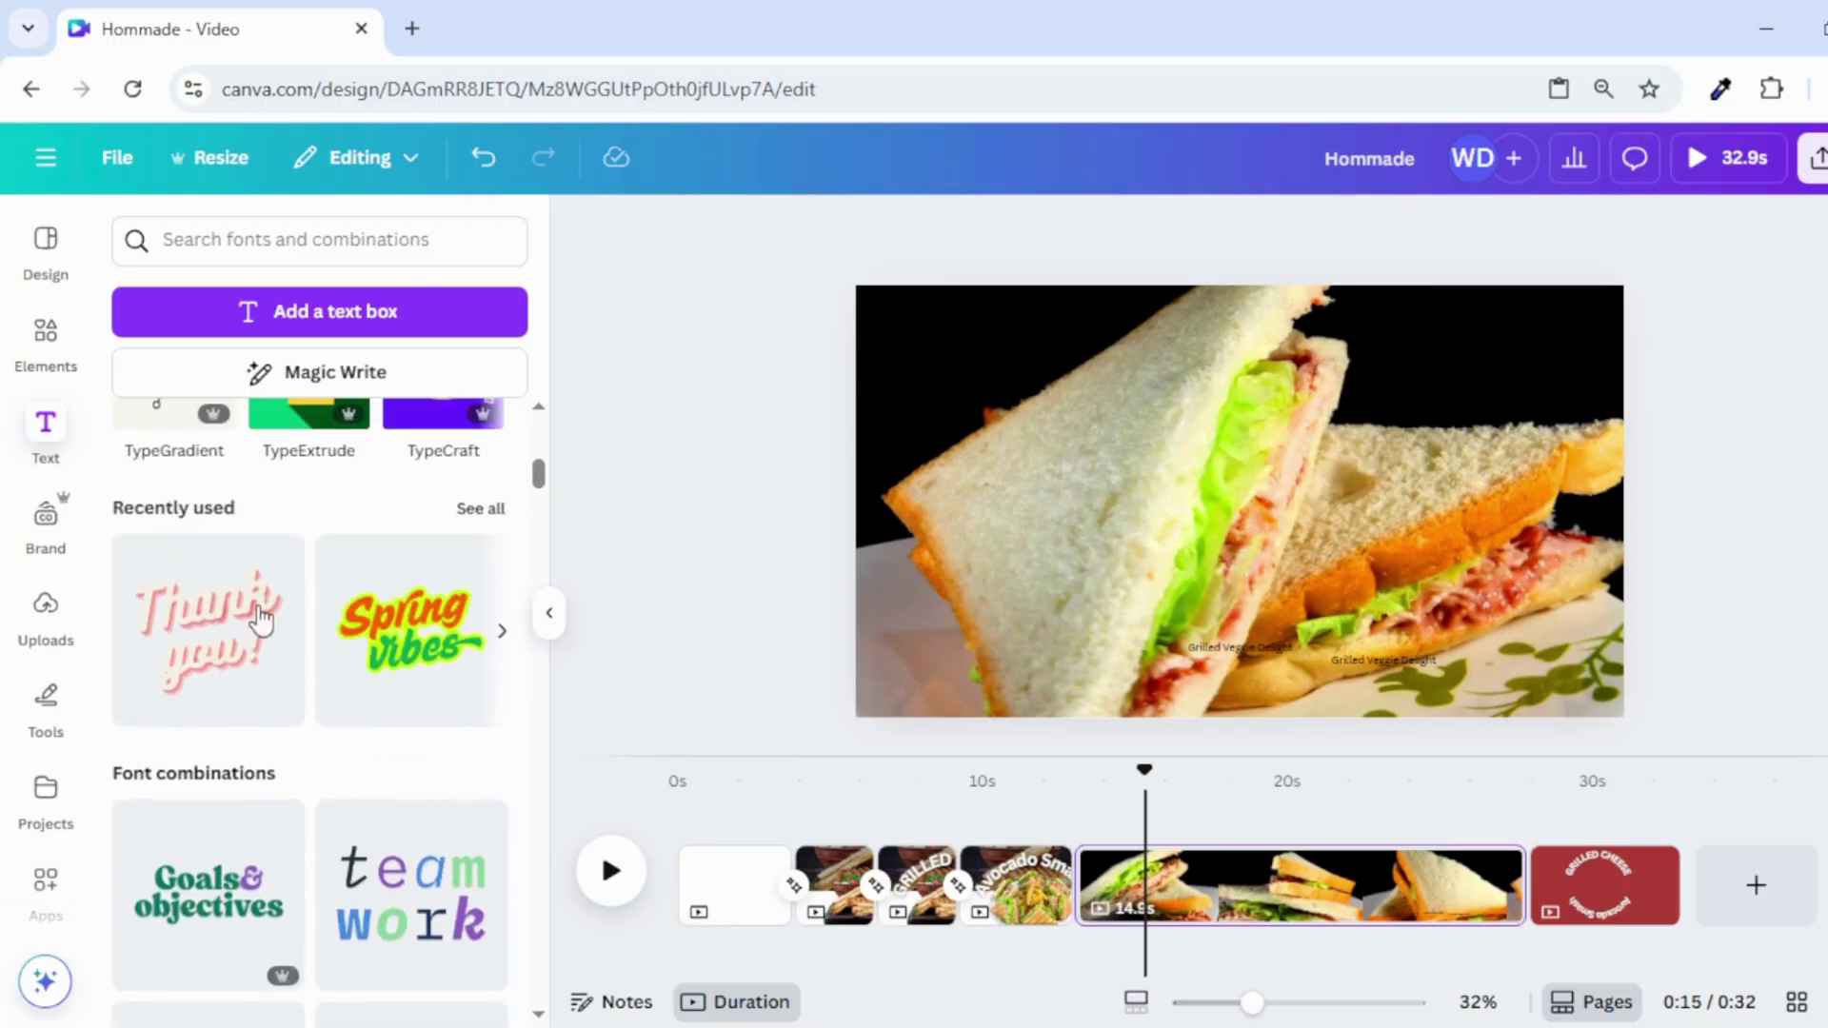
click(187, 626)
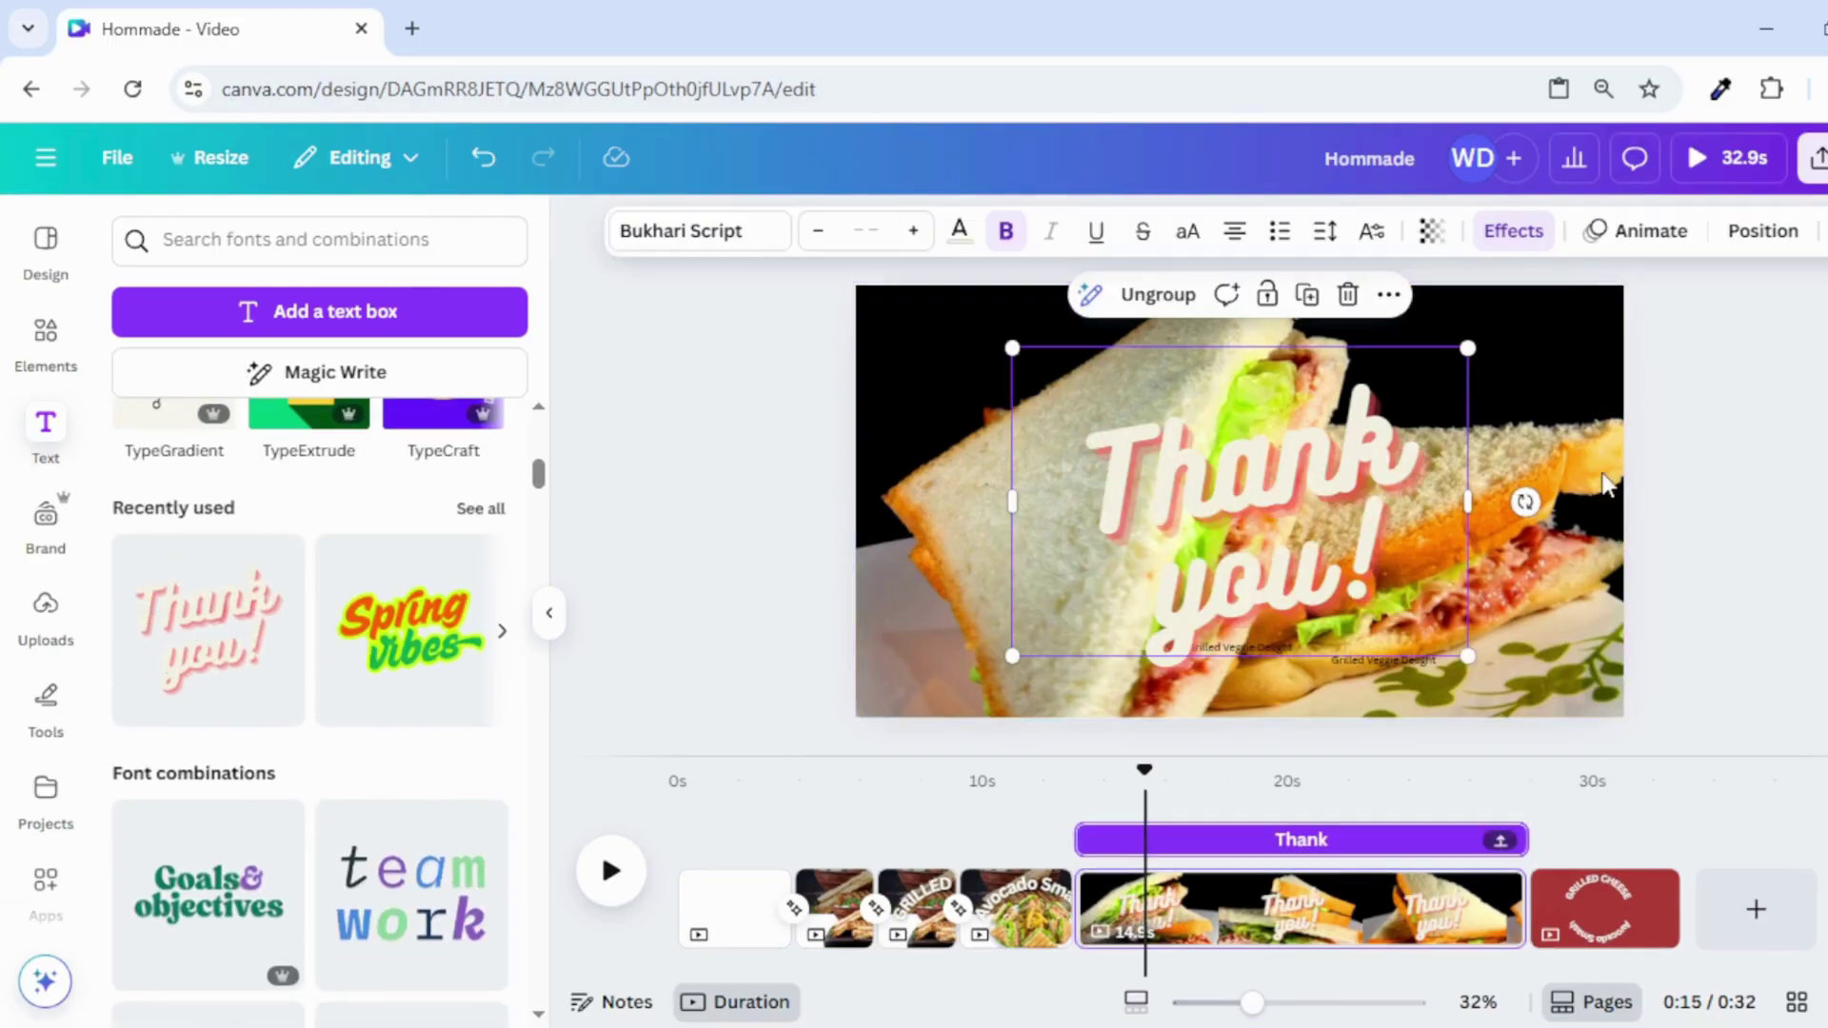
click(1380, 577)
key(Delete)
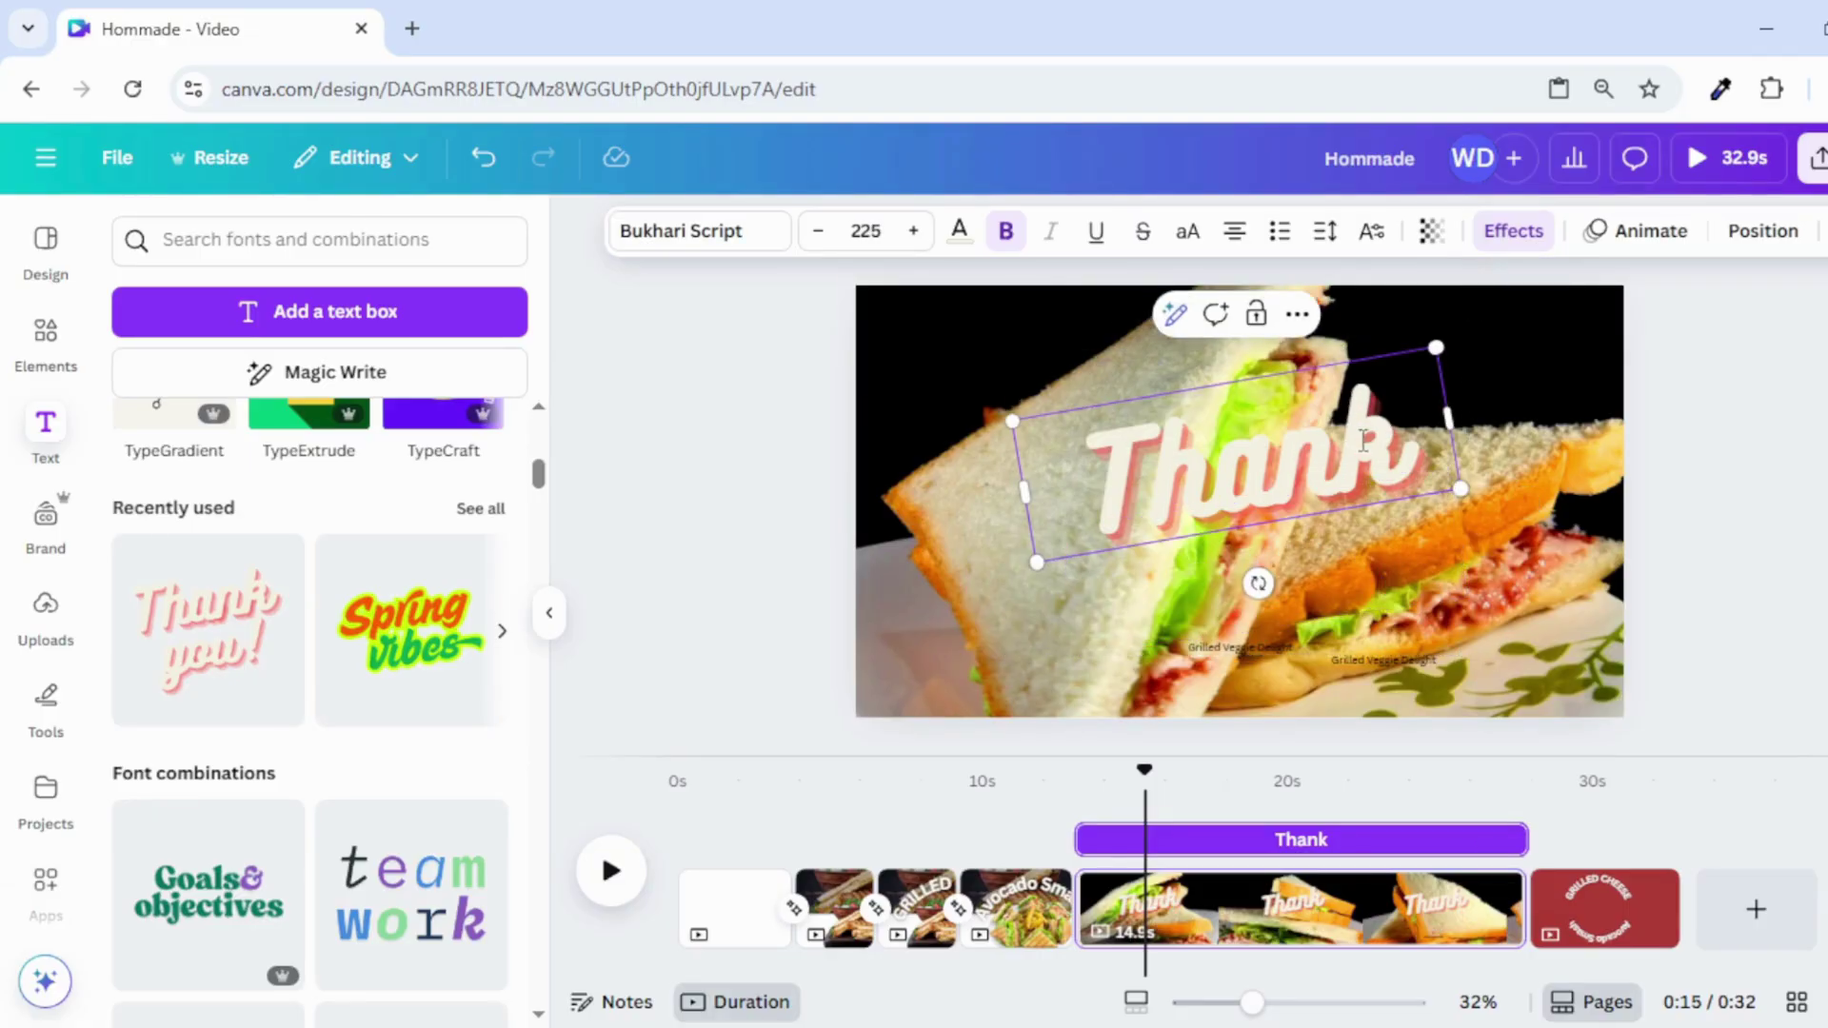
Replace the "Thank" text with "Grilled Veggie Delight"
key(BackSpace)
key(BackSpace)
key(BackSpace)
key(BackSpace)
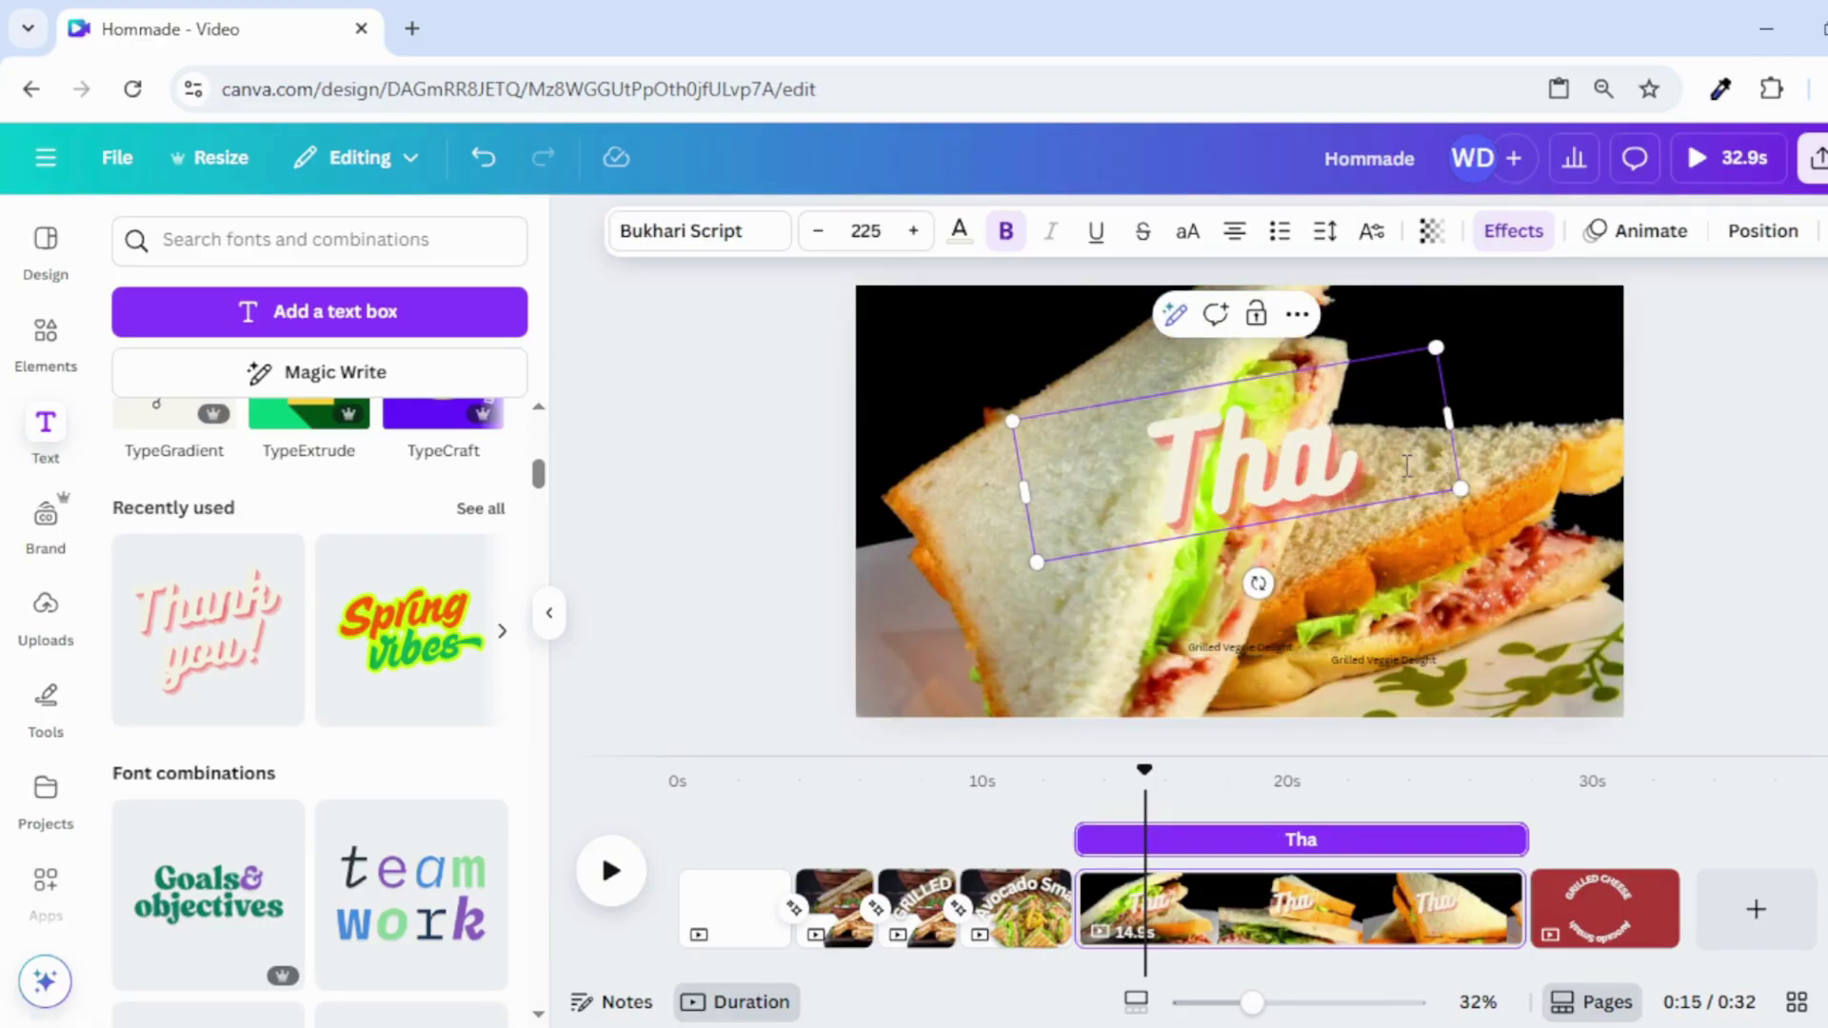
text(Grilled Veggie Delight)
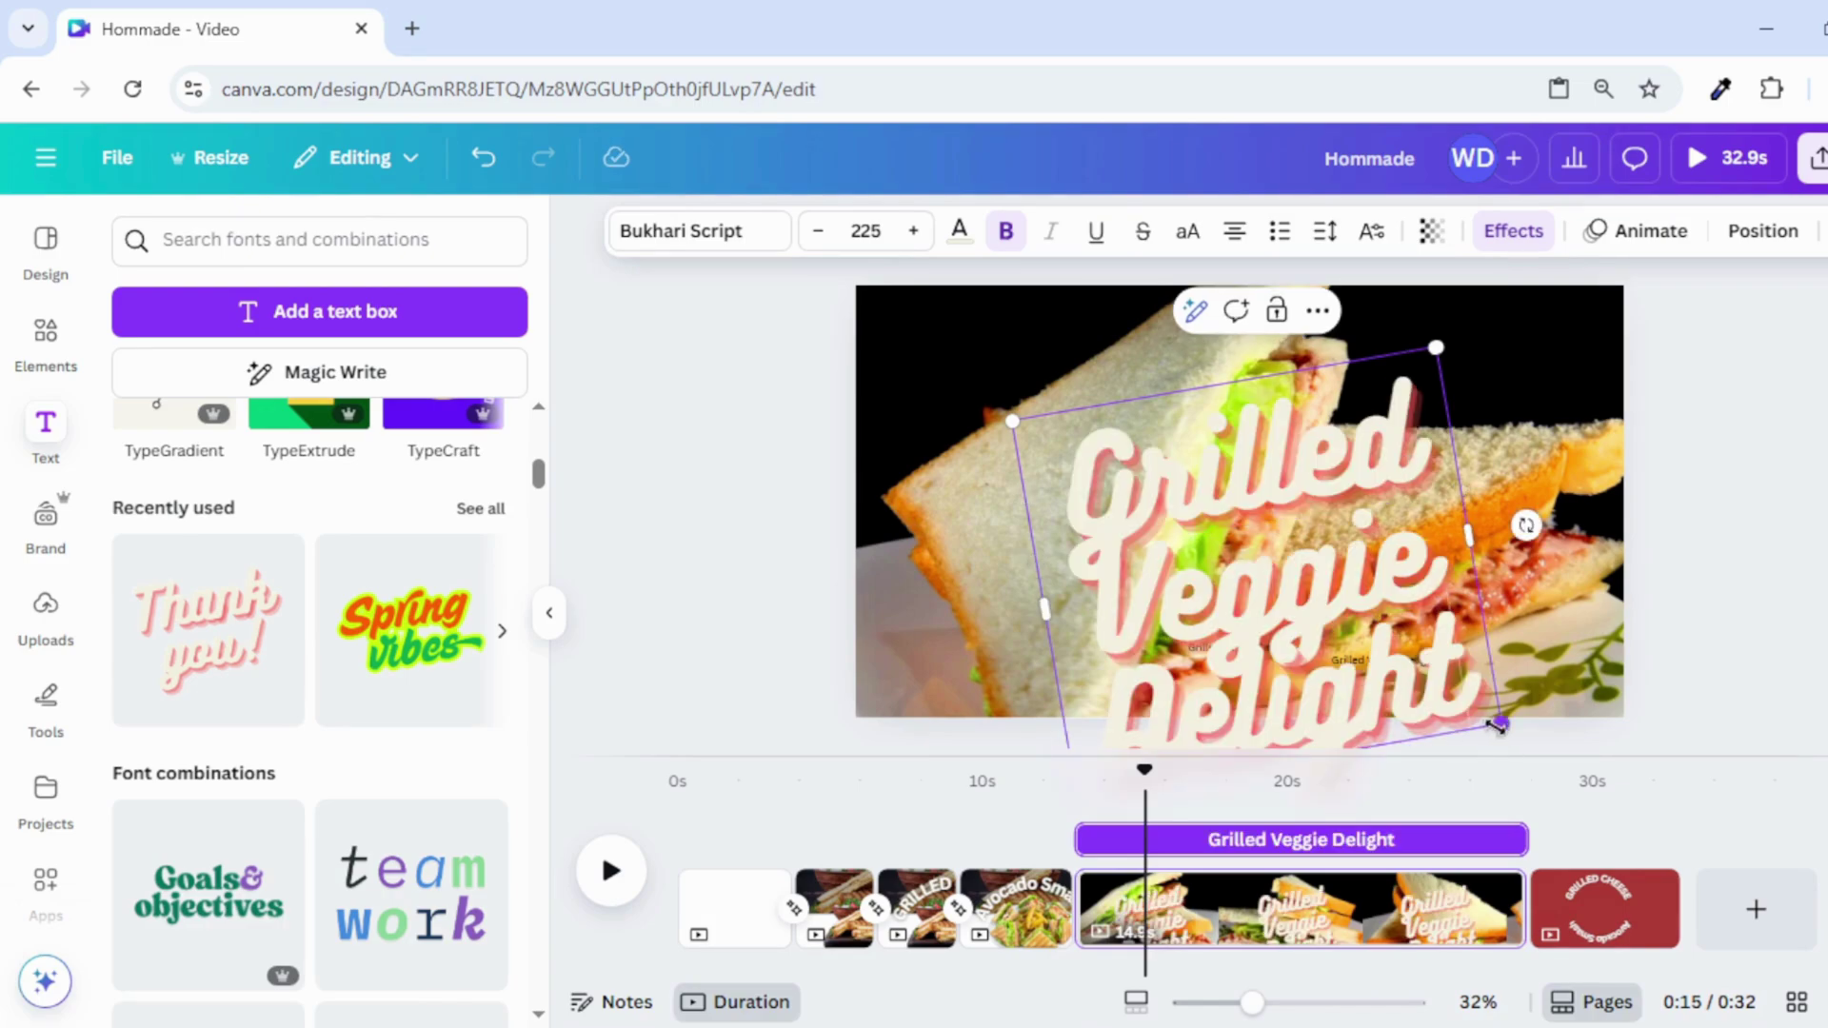
Resize the "Grilled Veggie Delight" title to about font size 188 and place it over the left part of the page
drag(1477, 724, 1320, 612)
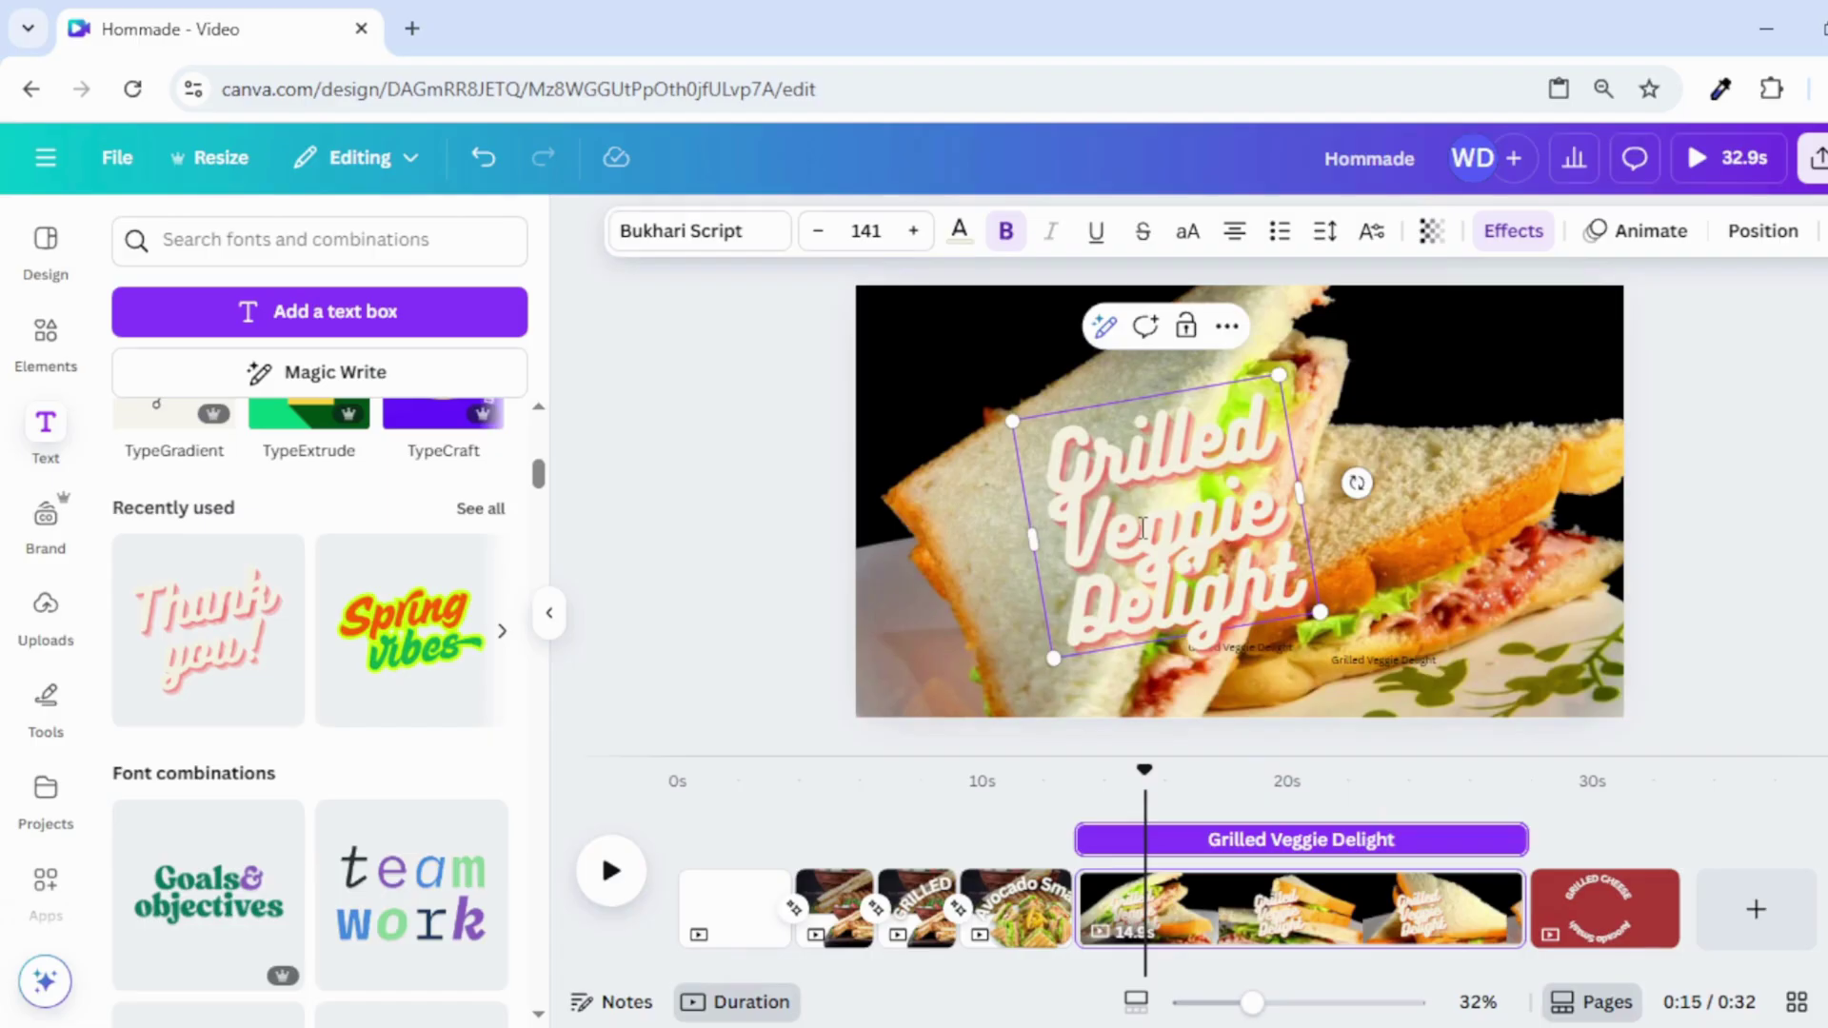
double_click(1142, 529)
click(1145, 538)
click(1154, 555)
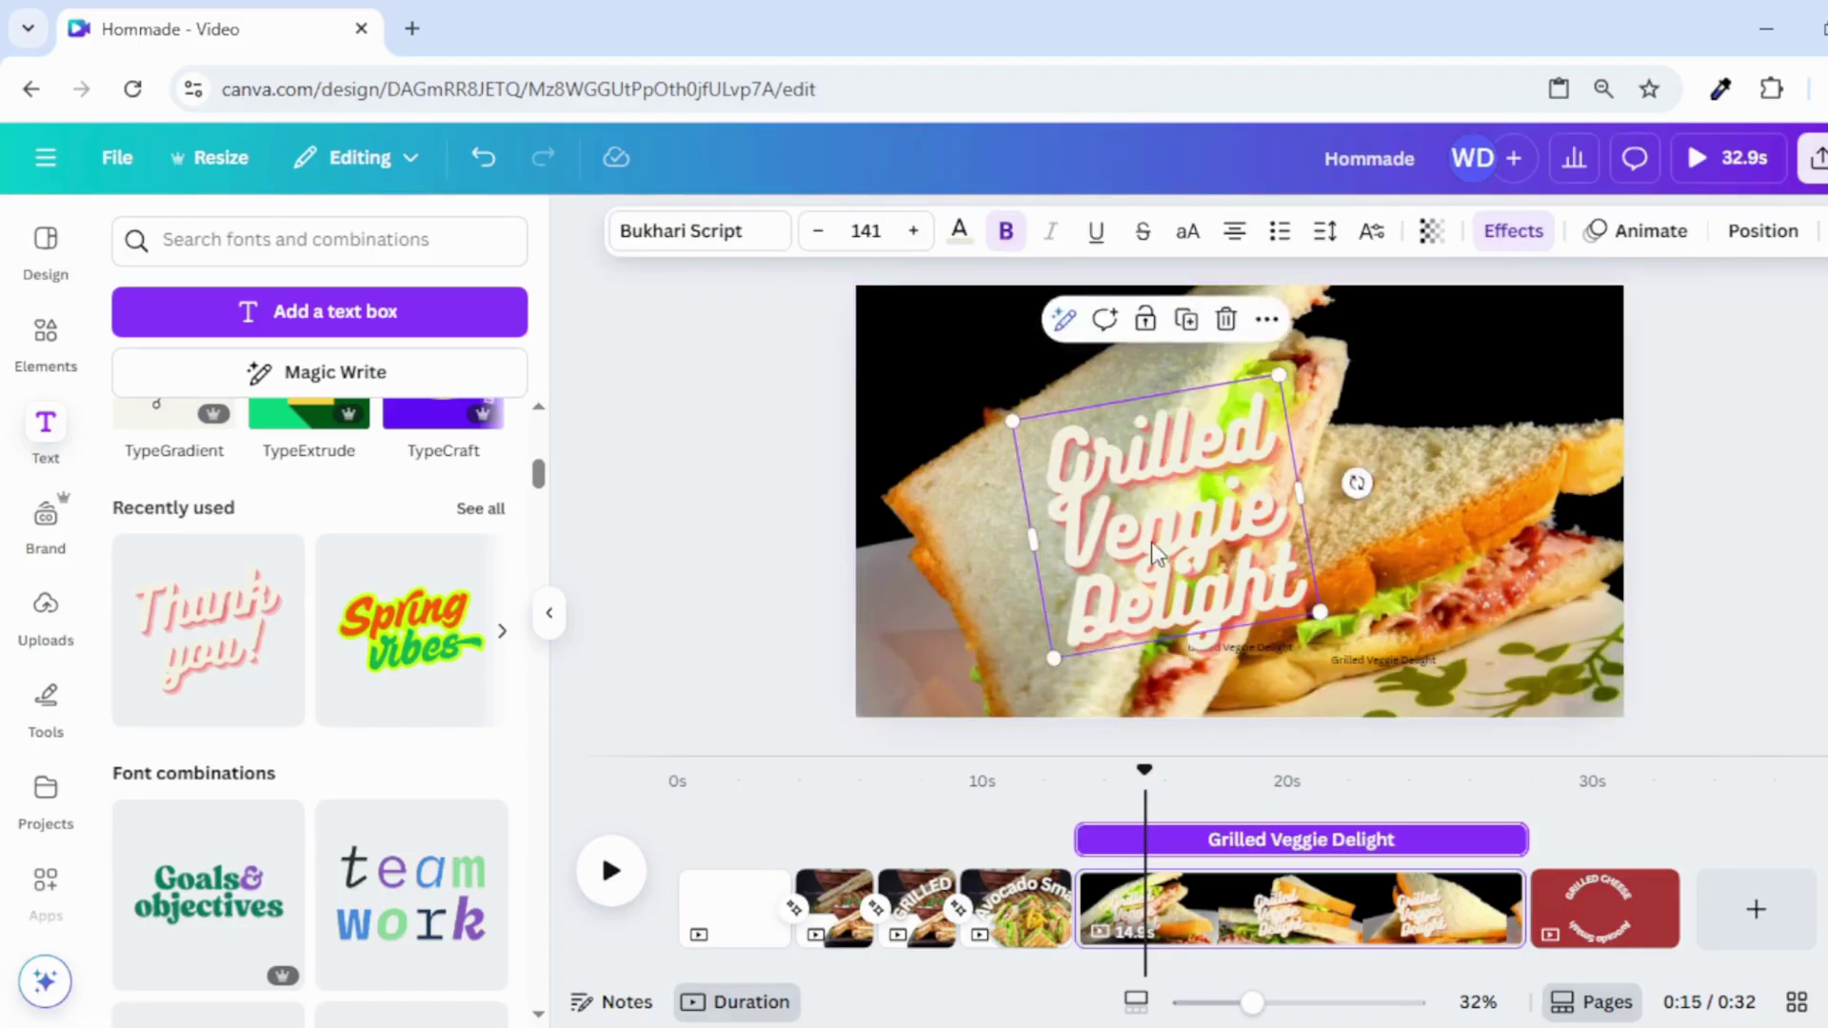
drag(1153, 555, 1006, 465)
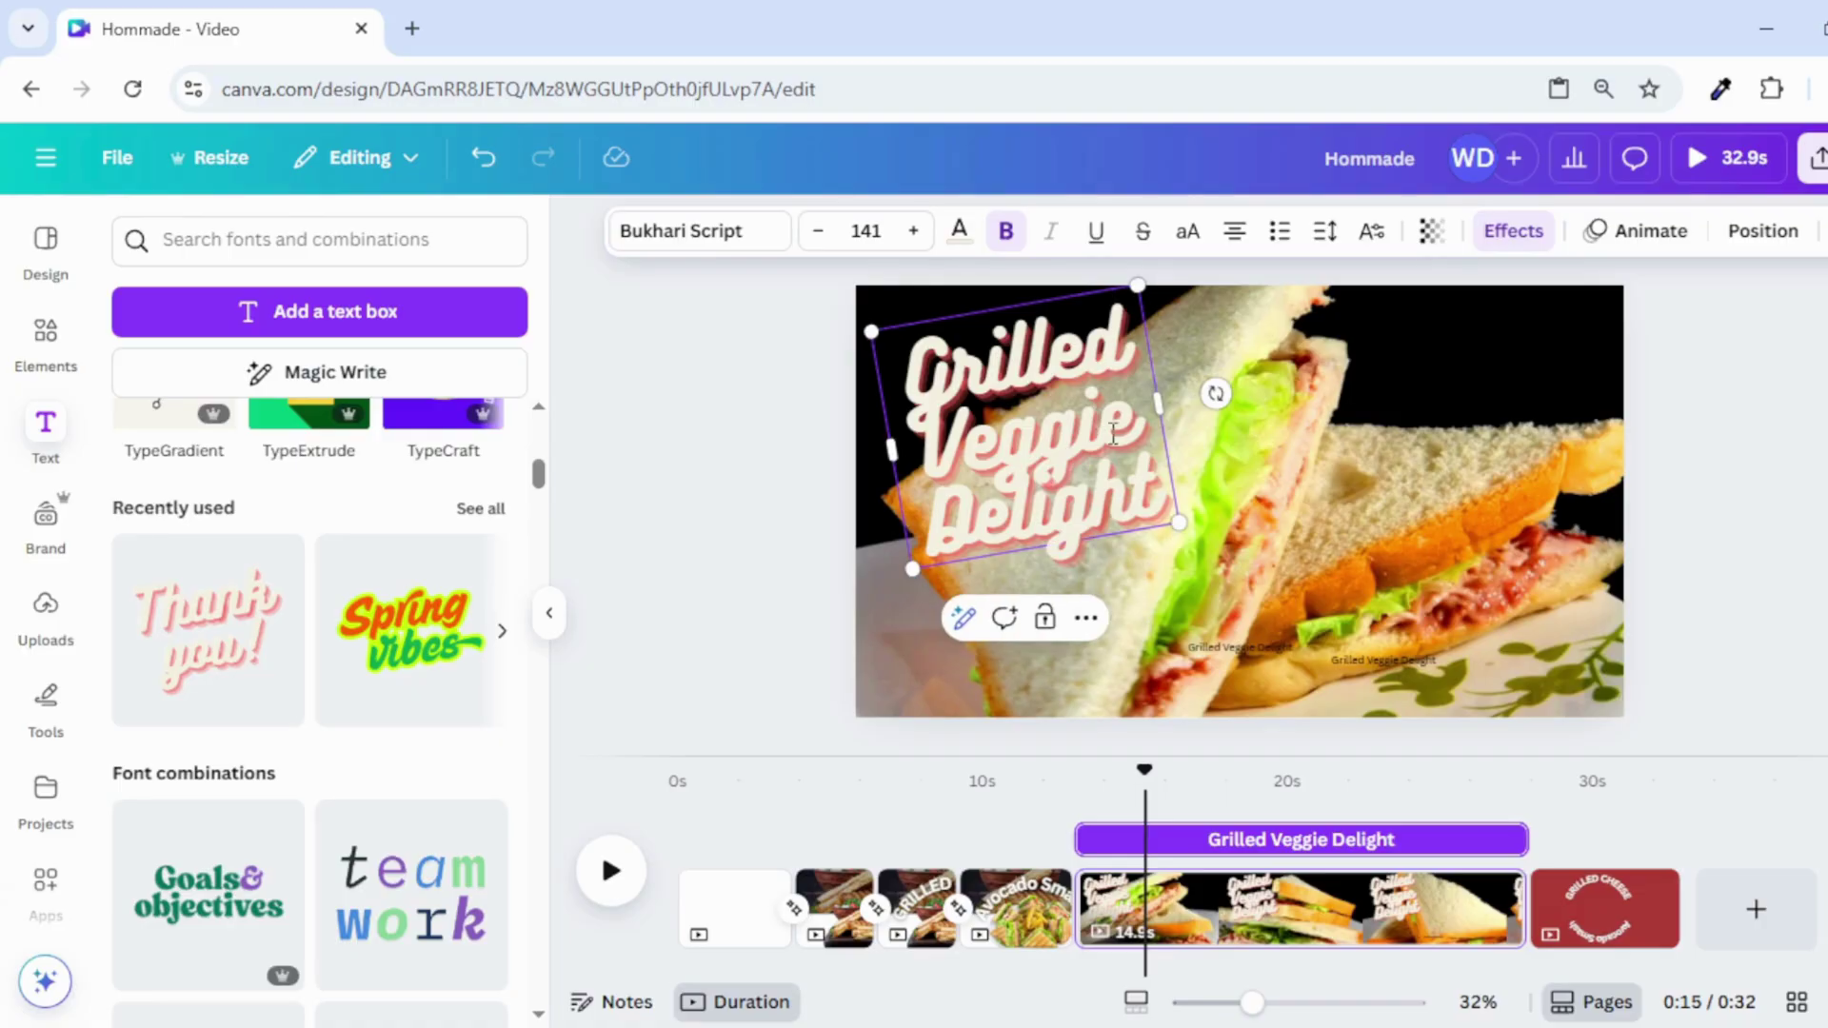
drag(1190, 542, 1281, 585)
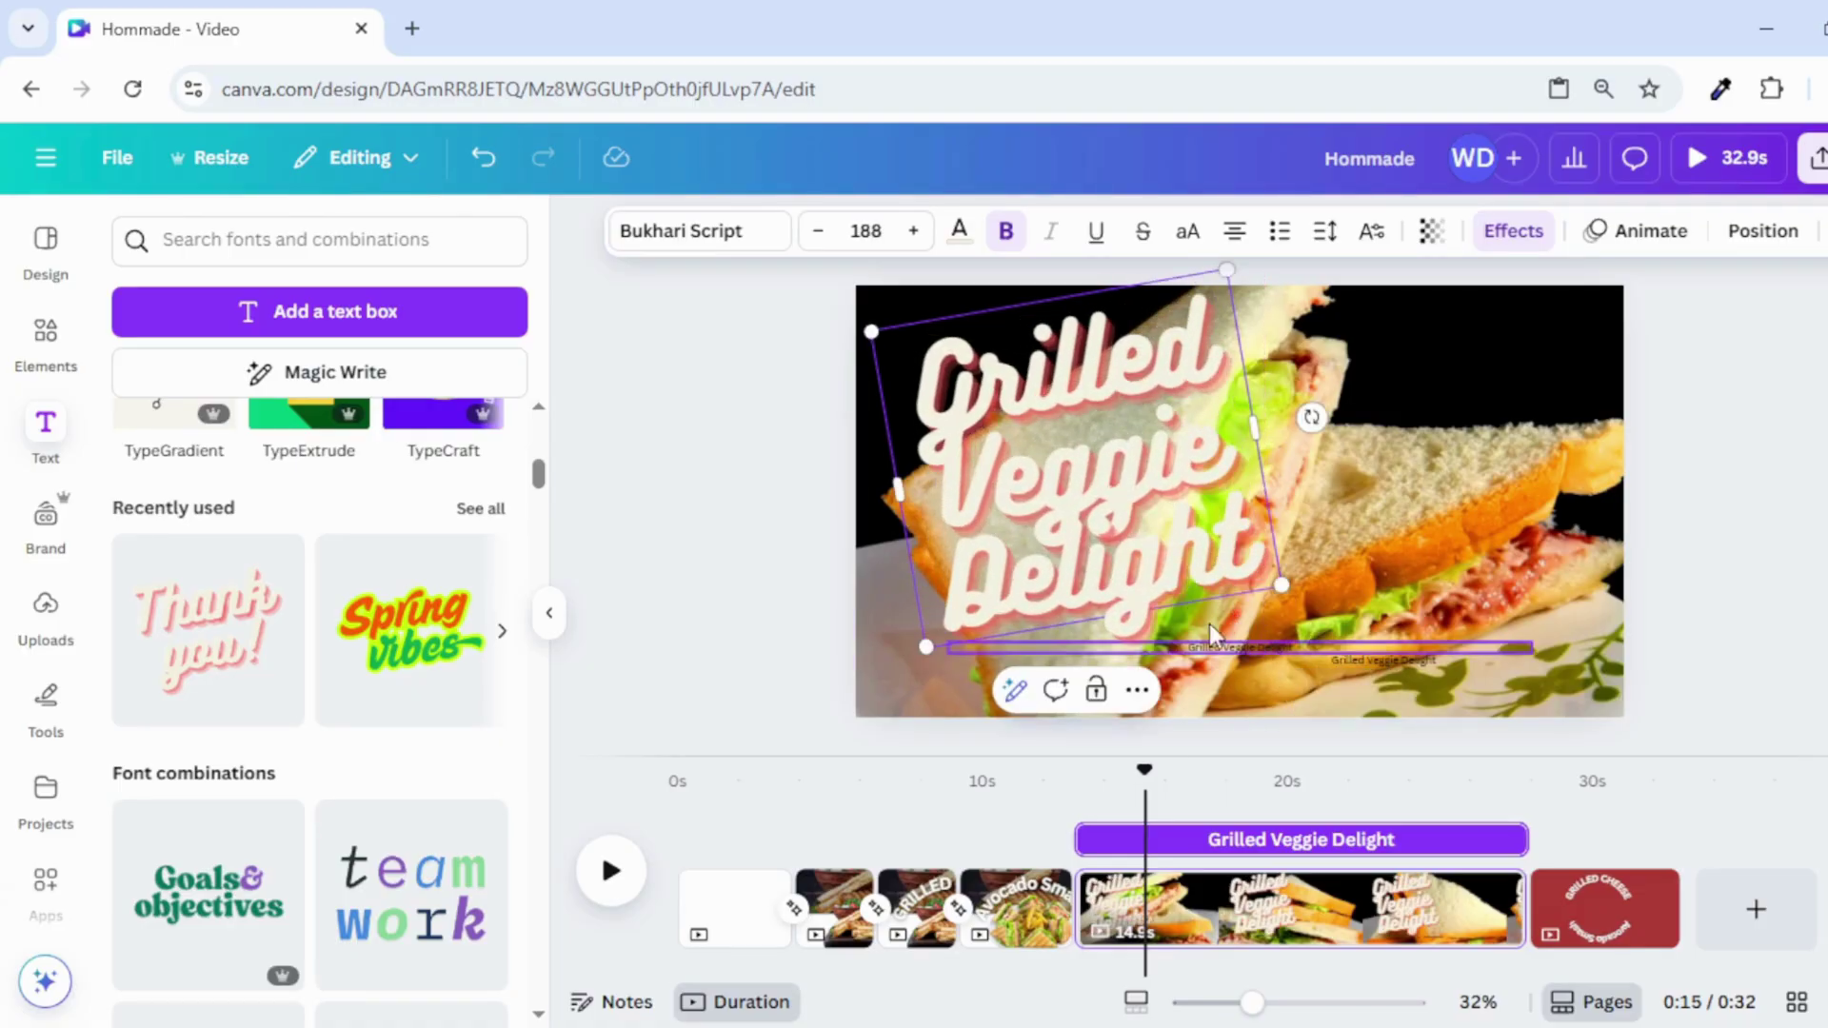
double_click(1124, 538)
click(1678, 612)
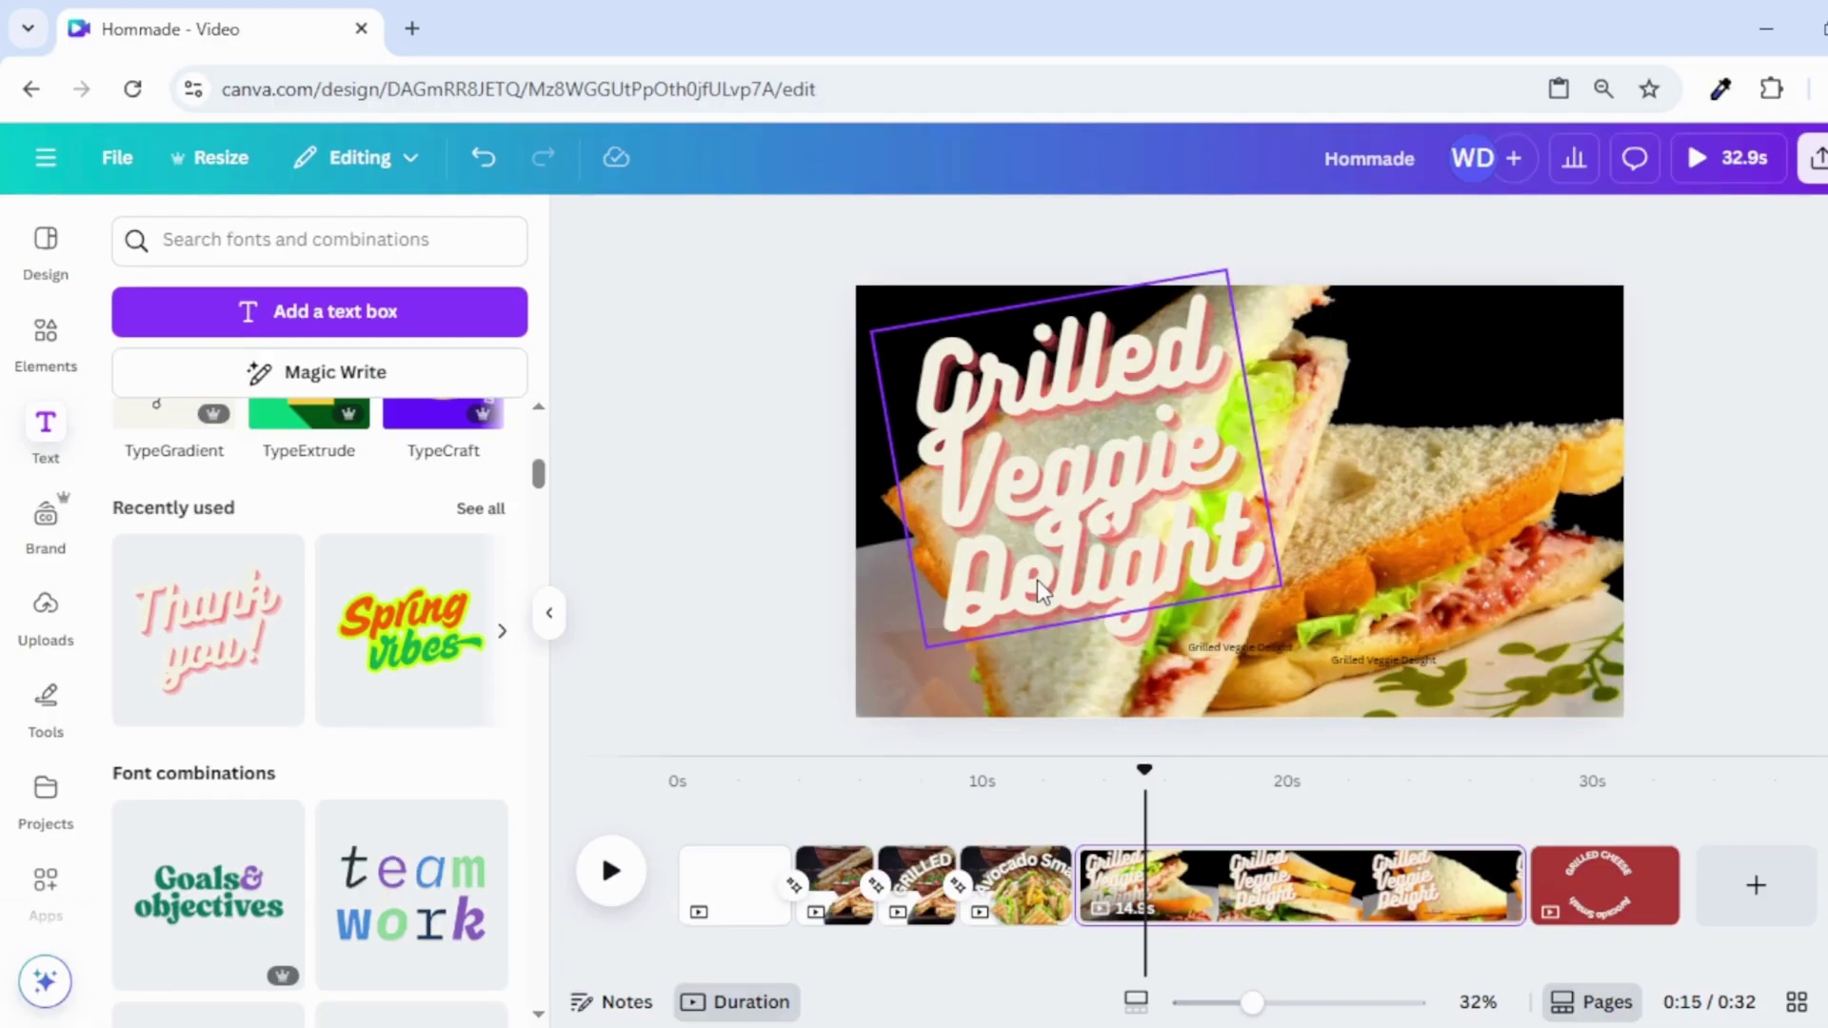
drag(1038, 576, 1022, 577)
click(1609, 641)
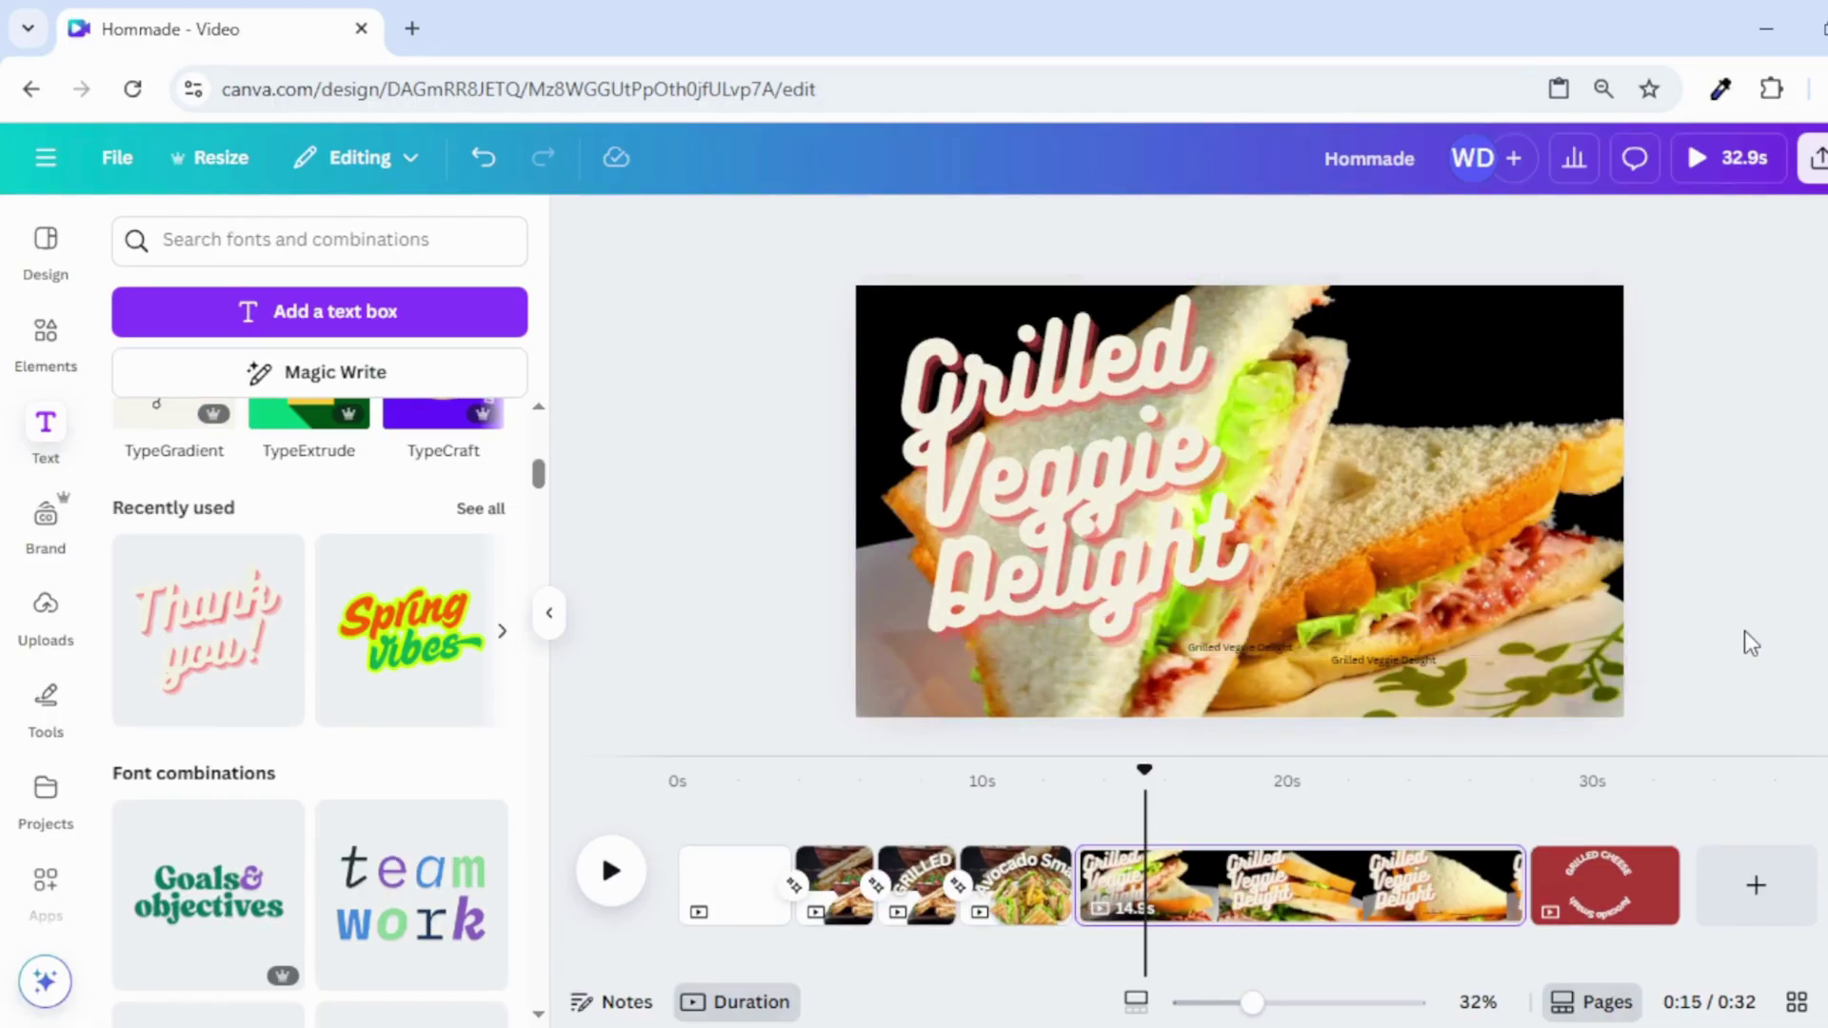
Add a heading reading "Grilled zucchini, bell peppers, onions, and hummus on ciabatta"
click(549, 612)
click(55, 466)
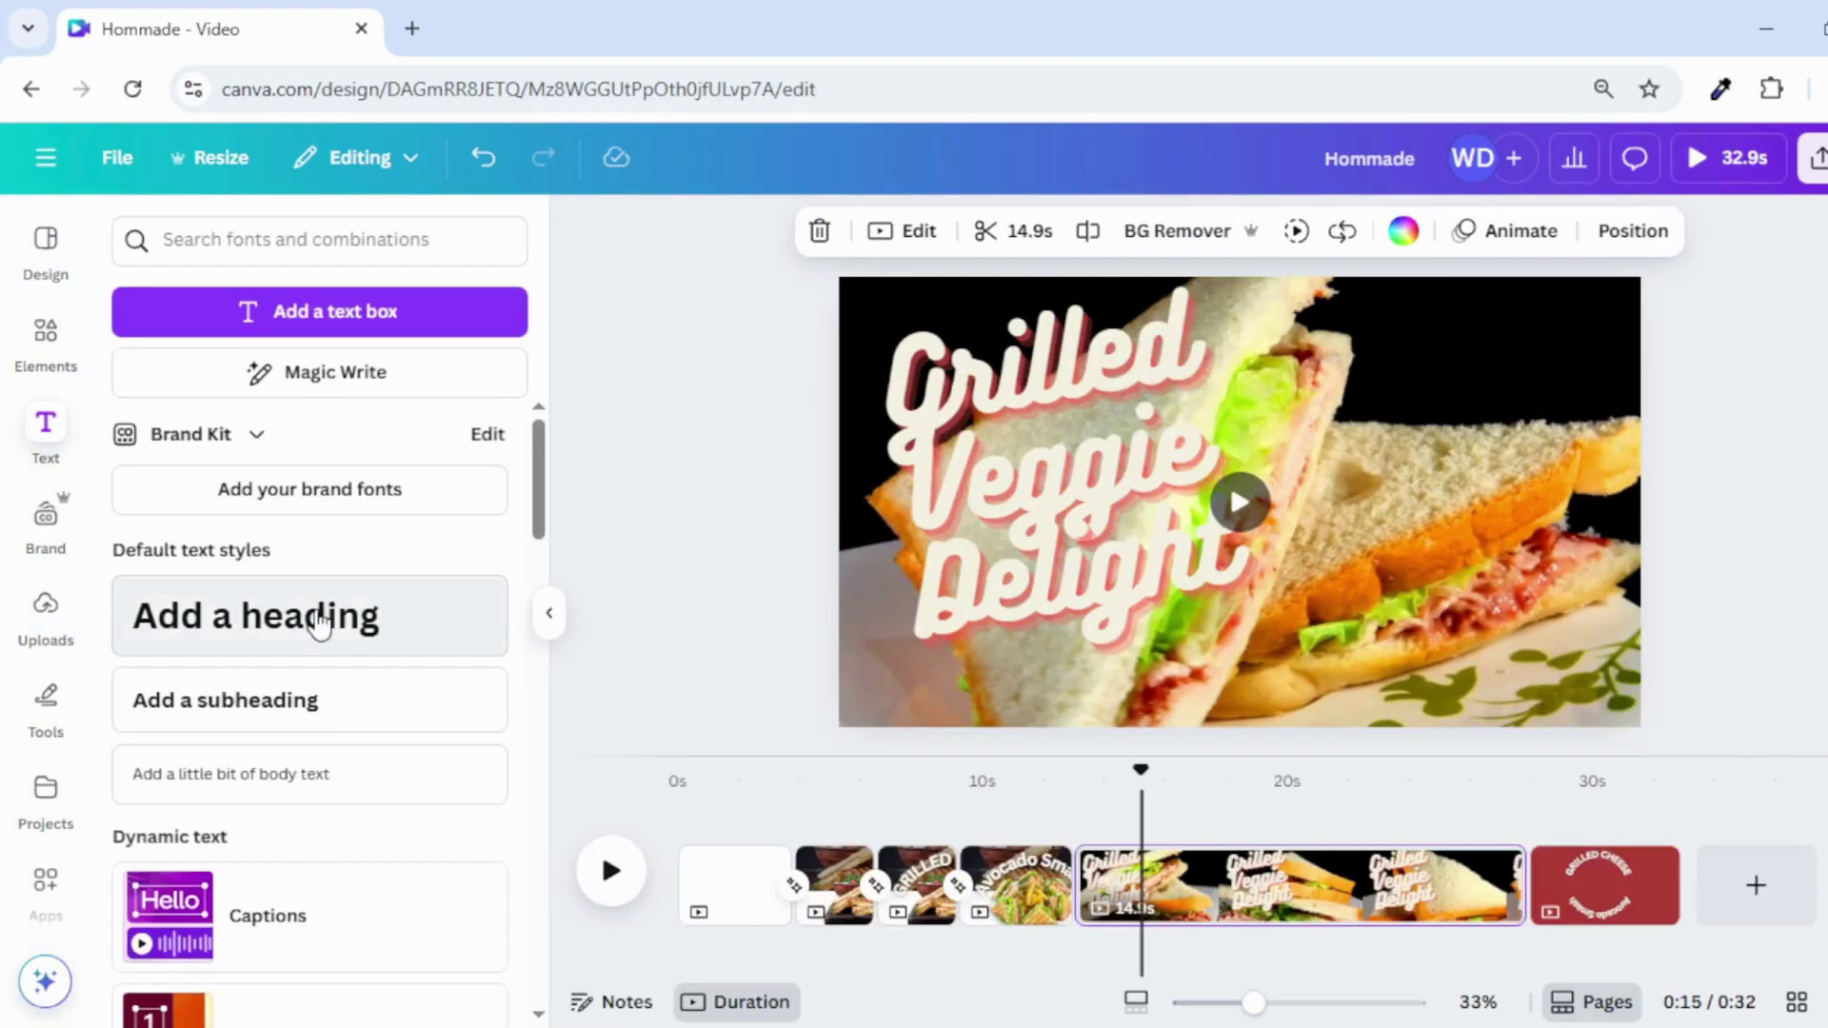
click(285, 616)
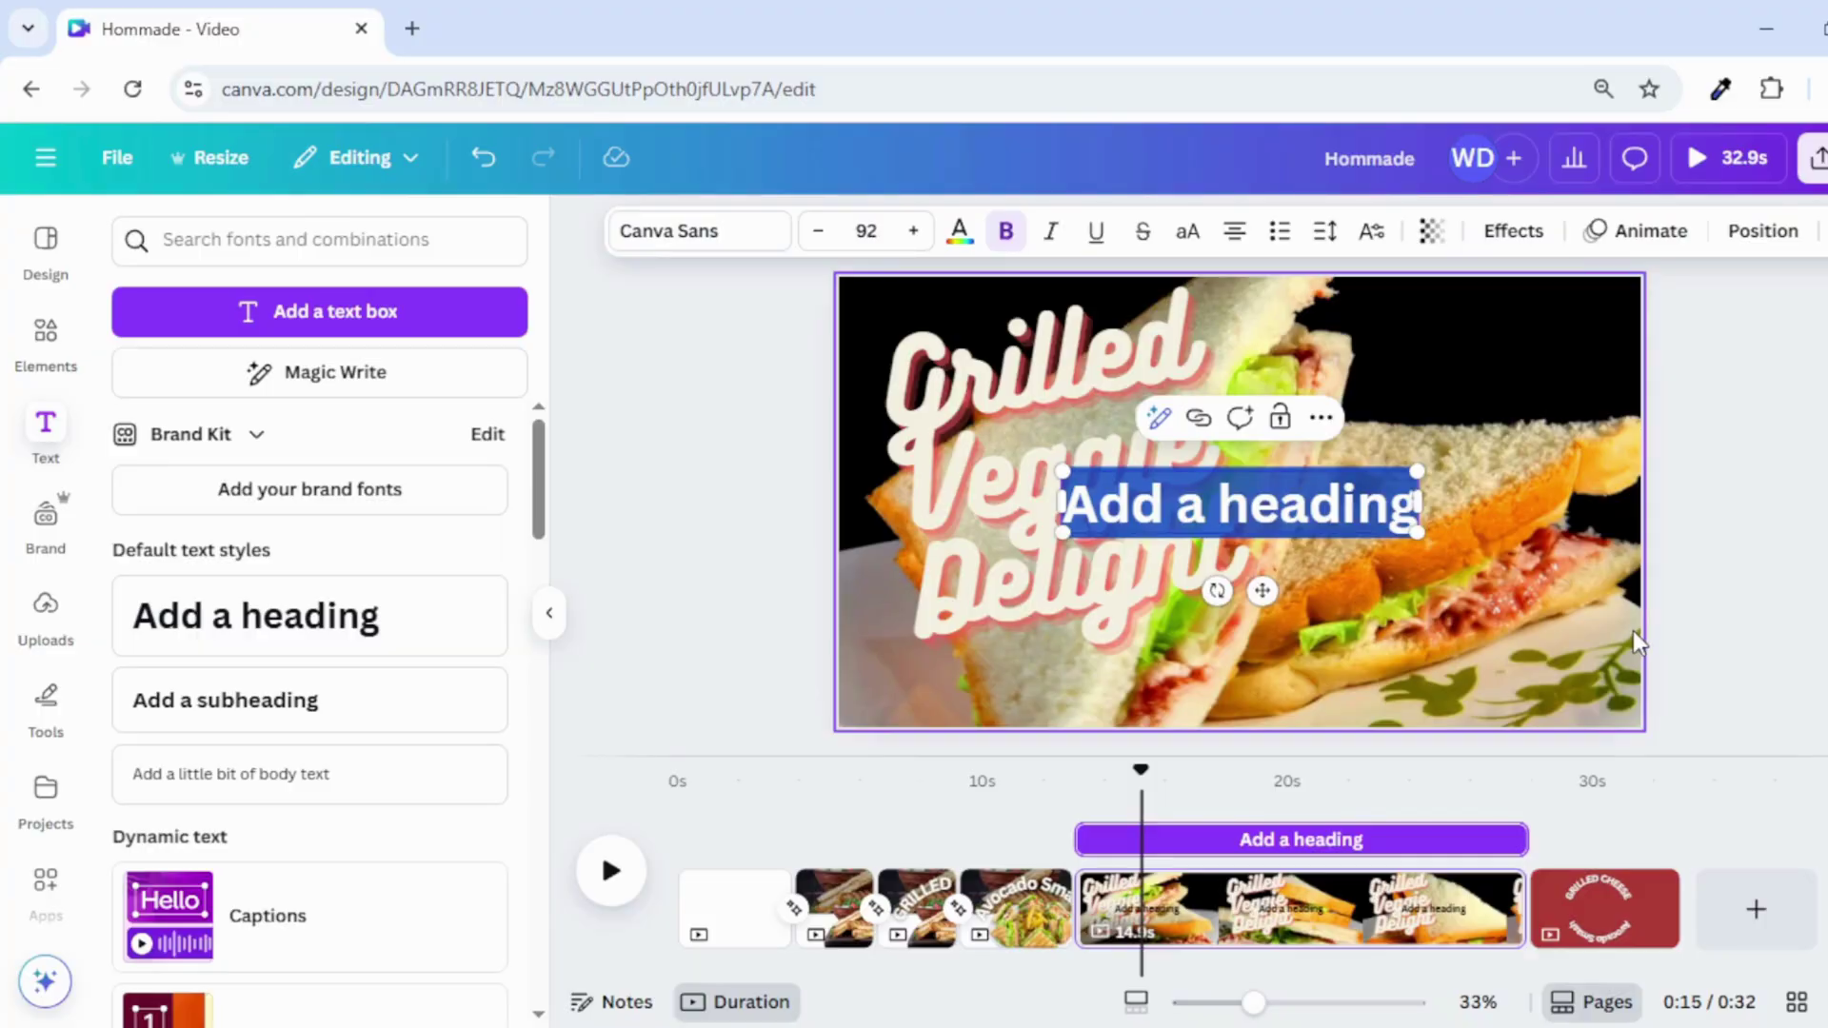
text(Grilled zucchini, bell peppers, onions, and hummus on ciabatta)
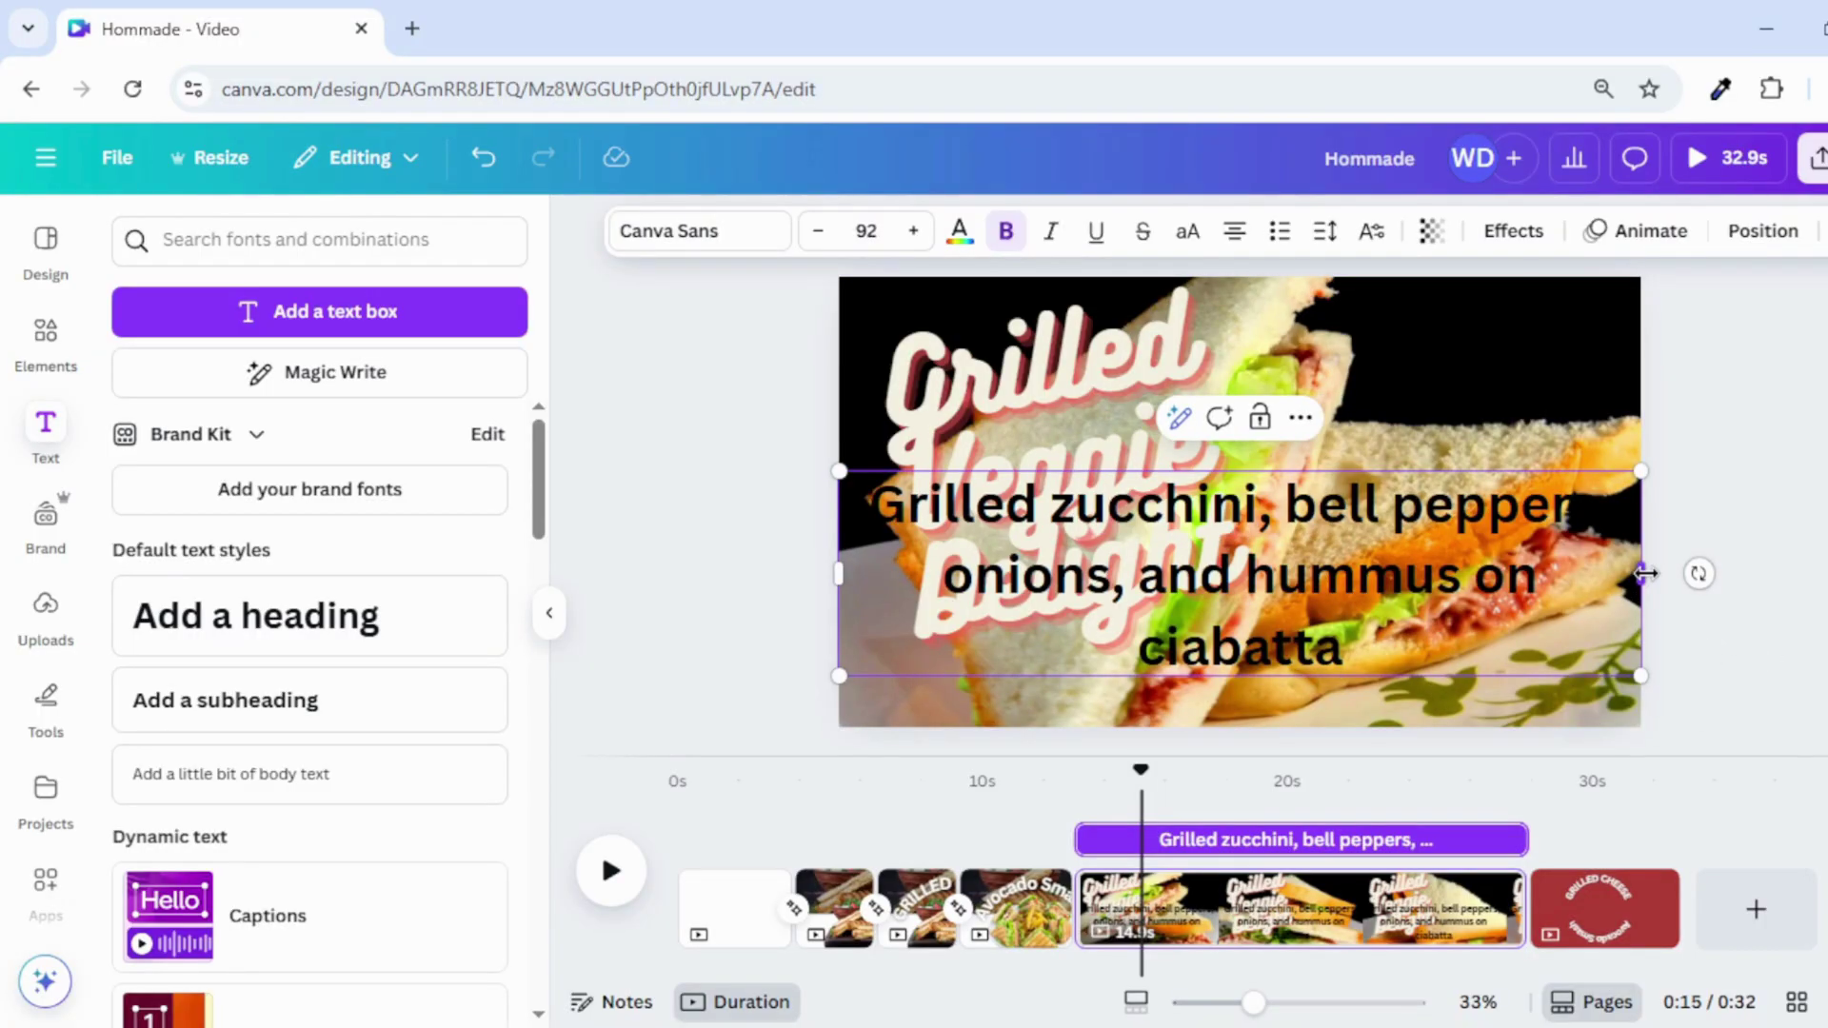
Fit the description into three lines at about font size 60.5 and place it in the page's lower right corner
drag(1628, 574, 1239, 646)
drag(955, 503, 1152, 655)
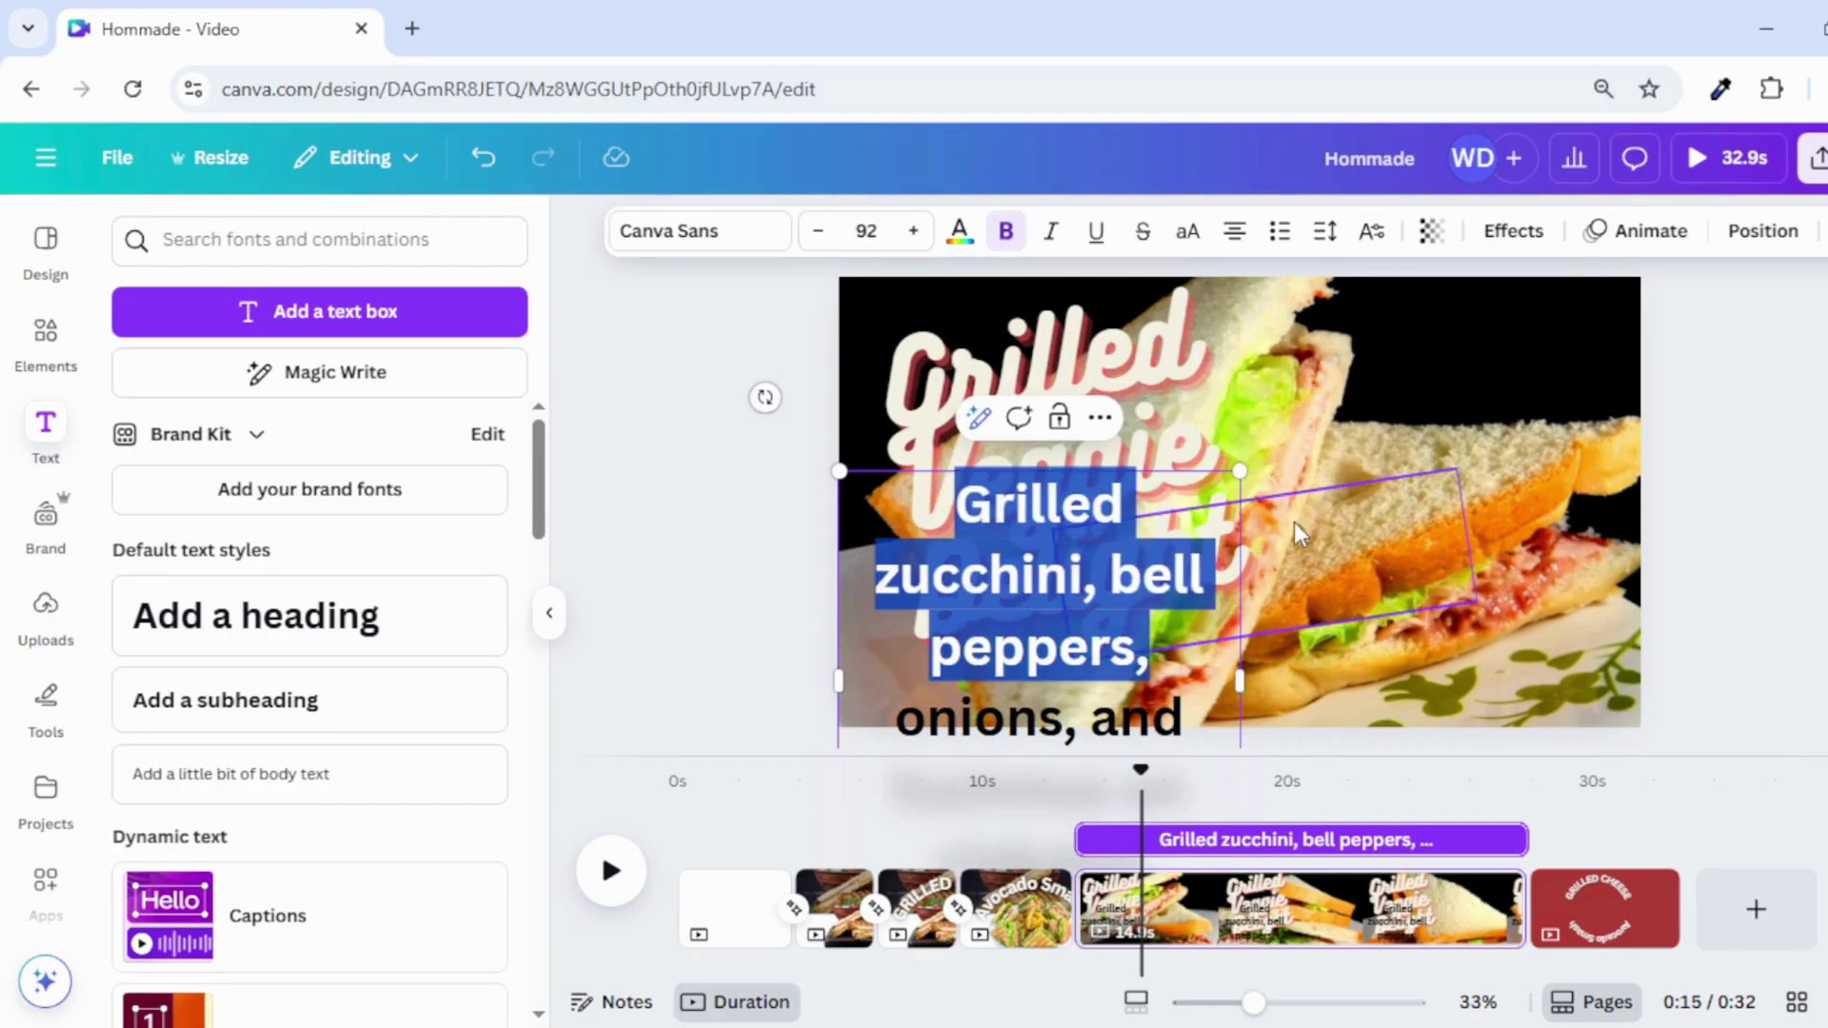
key(Escape)
drag(1121, 731, 1264, 595)
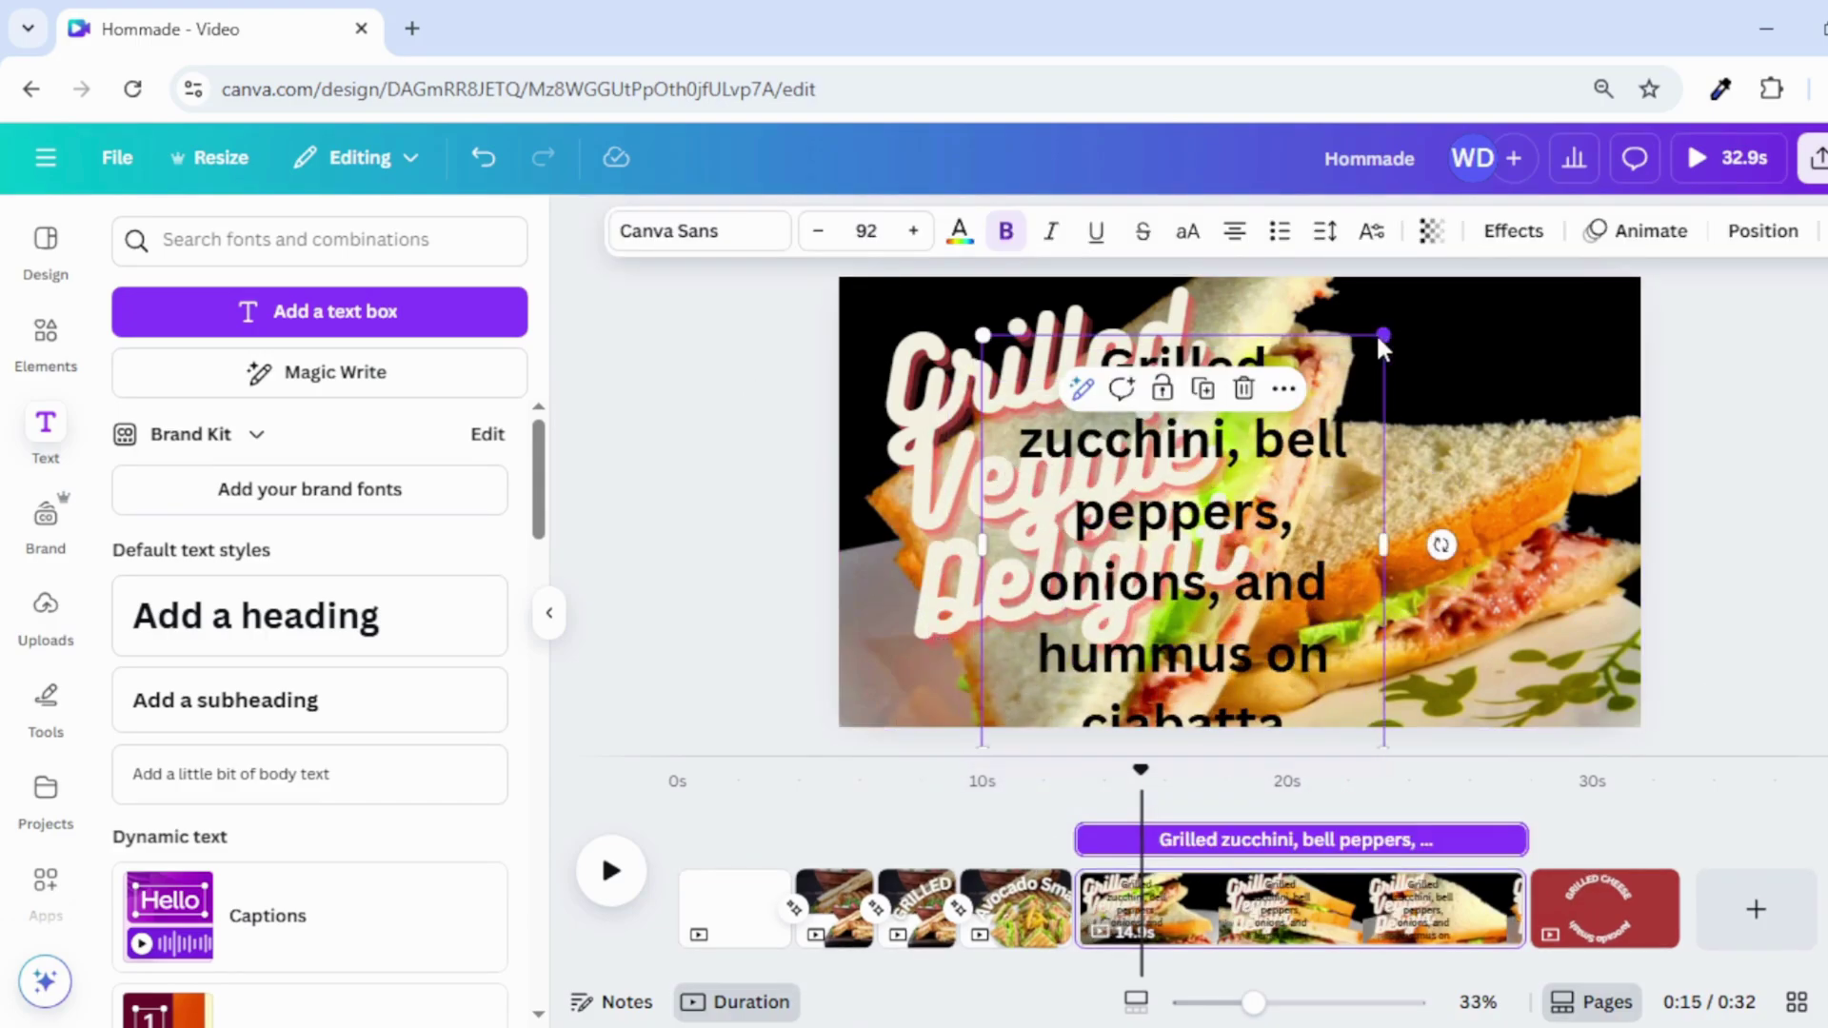
drag(1383, 339, 1227, 666)
drag(1109, 666, 1599, 743)
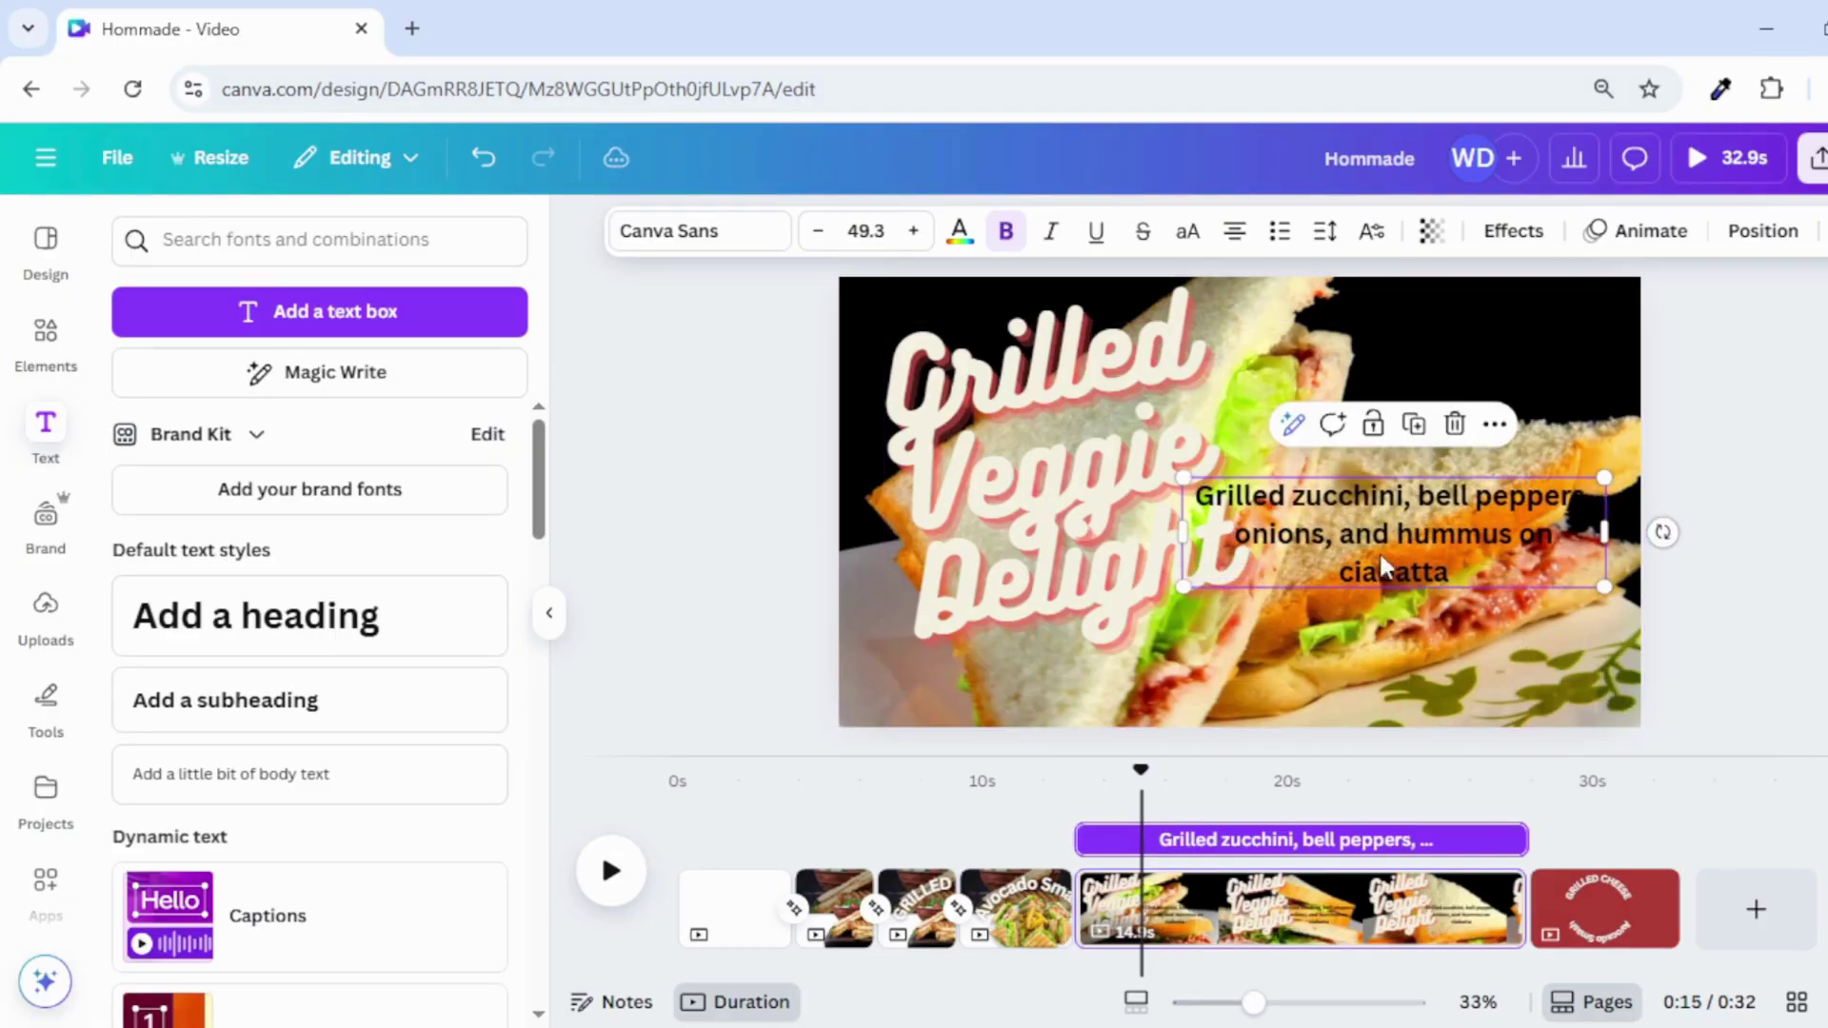
drag(1178, 536, 1297, 595)
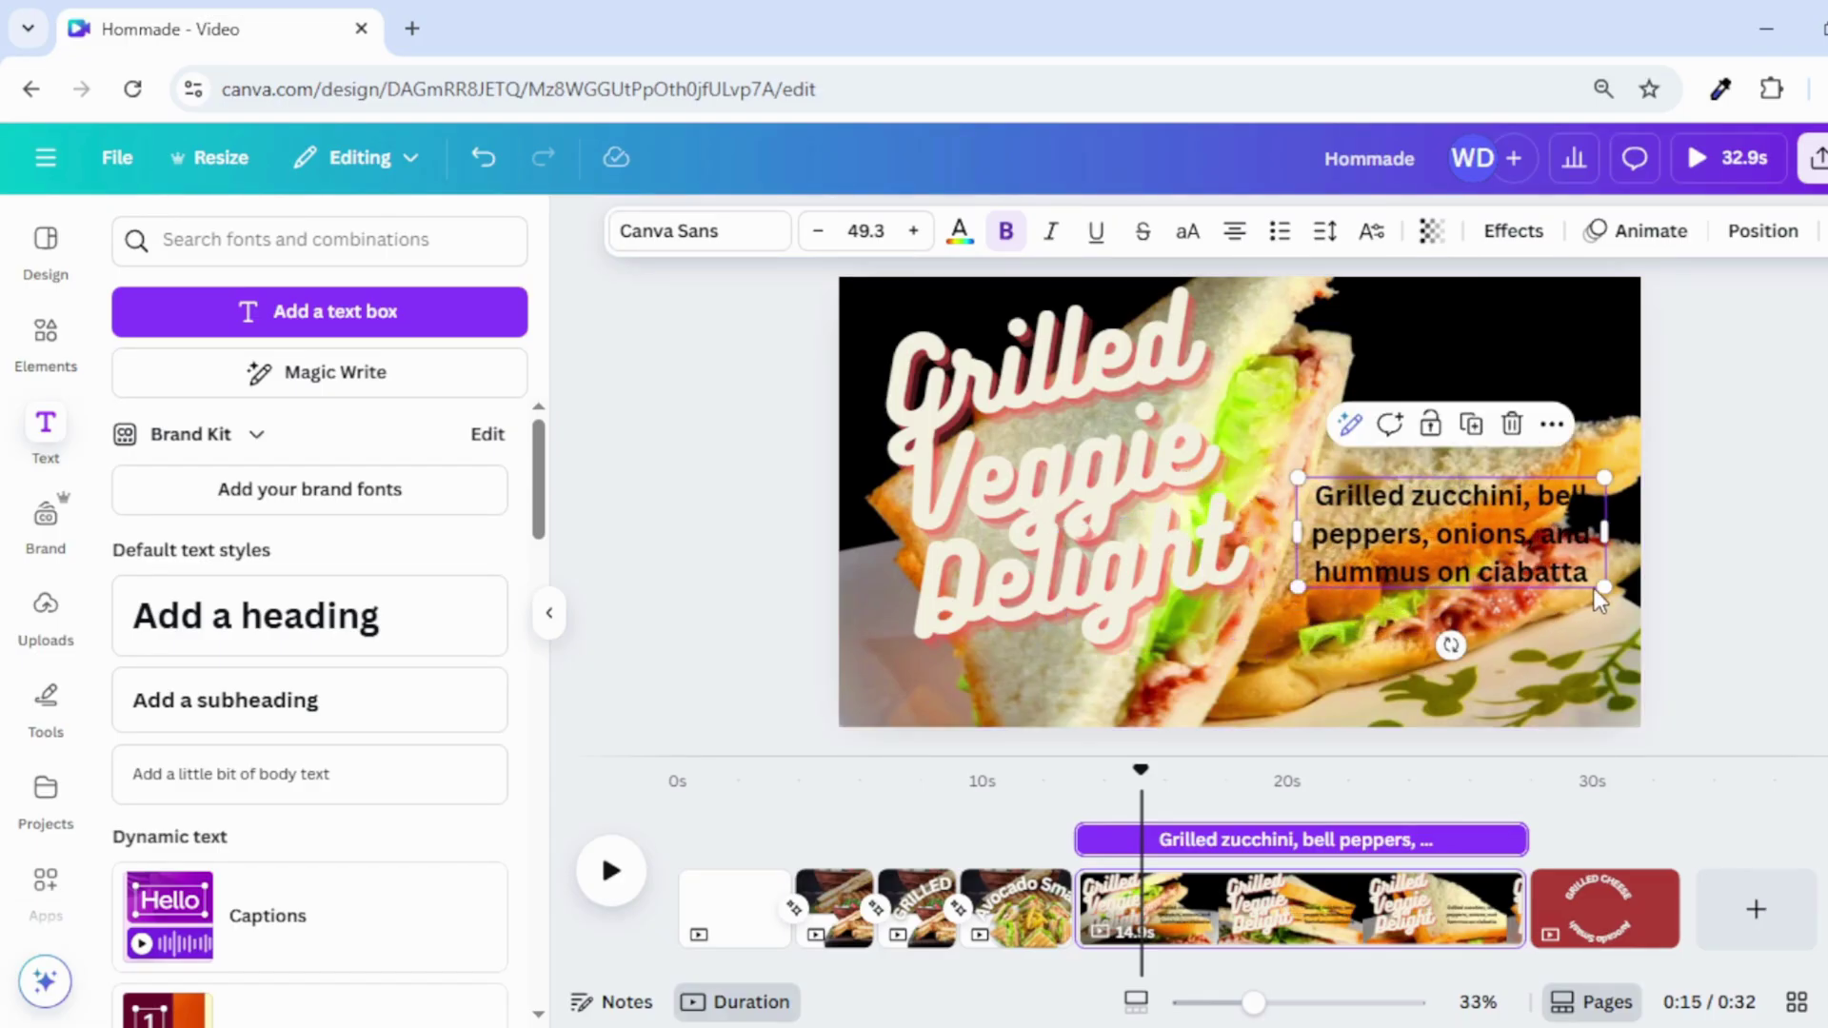
drag(1599, 584, 1661, 614)
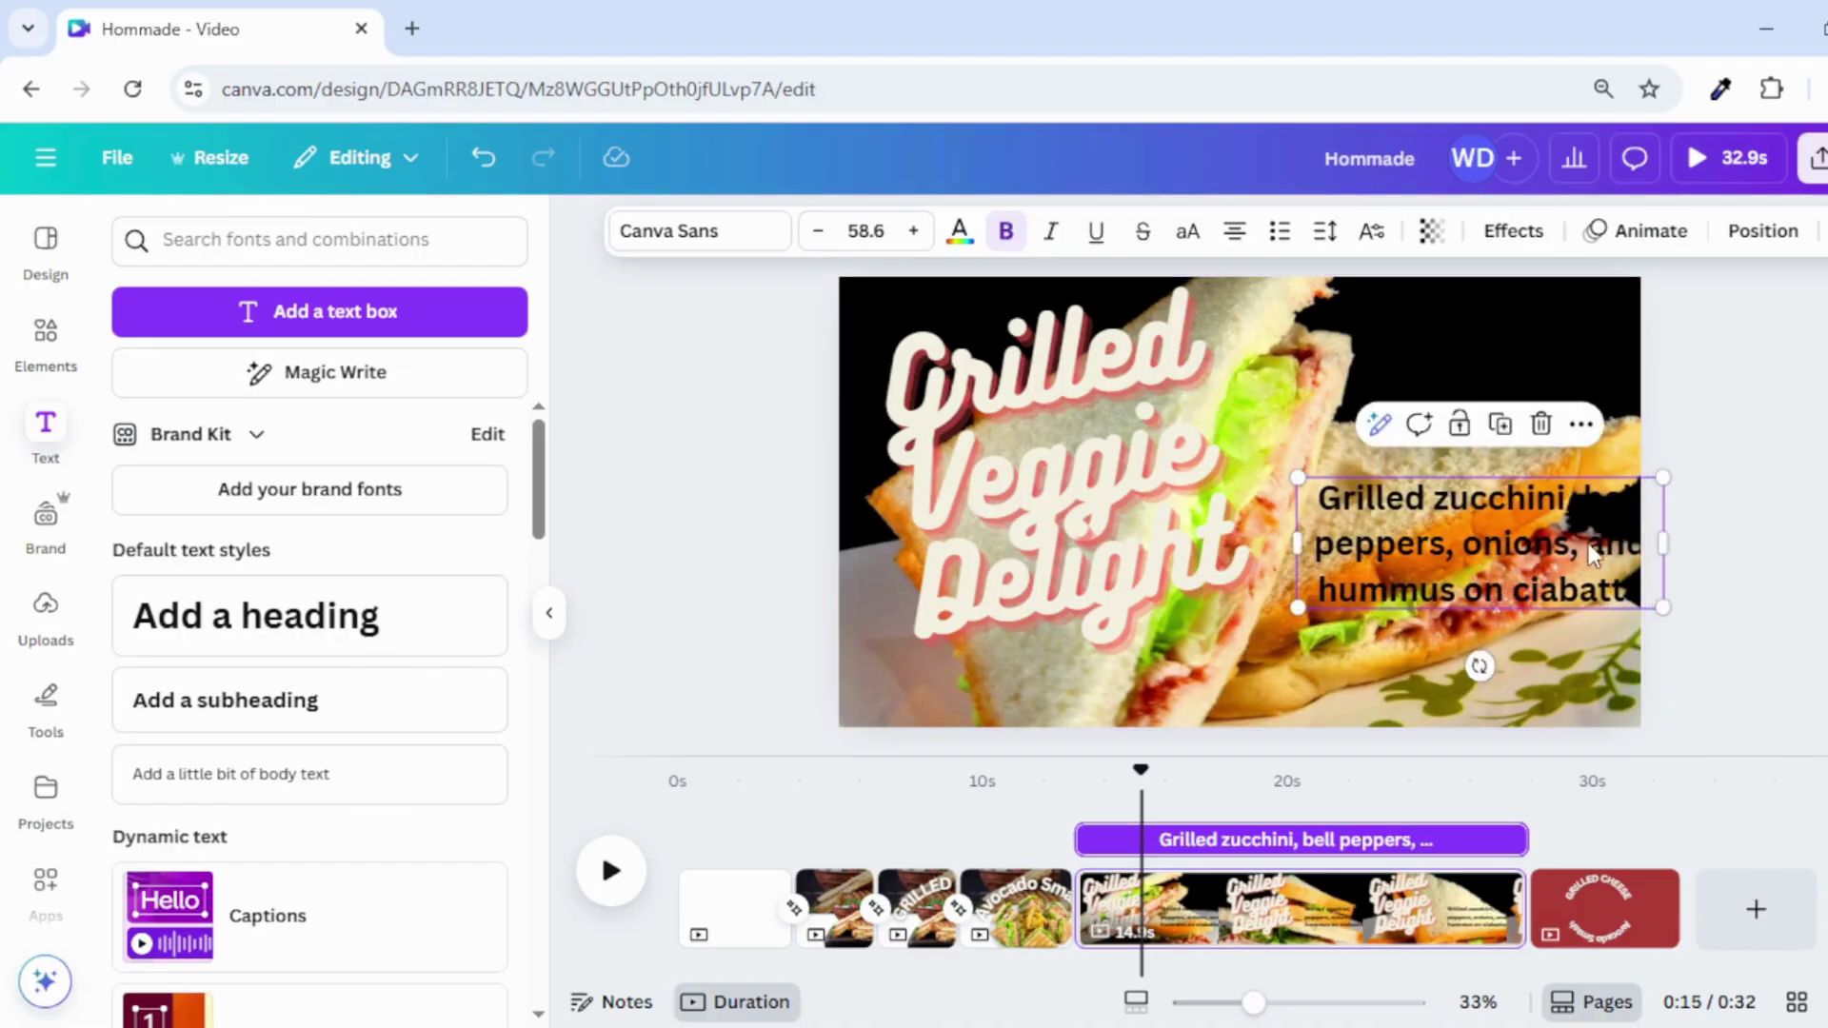
drag(1592, 535, 1538, 611)
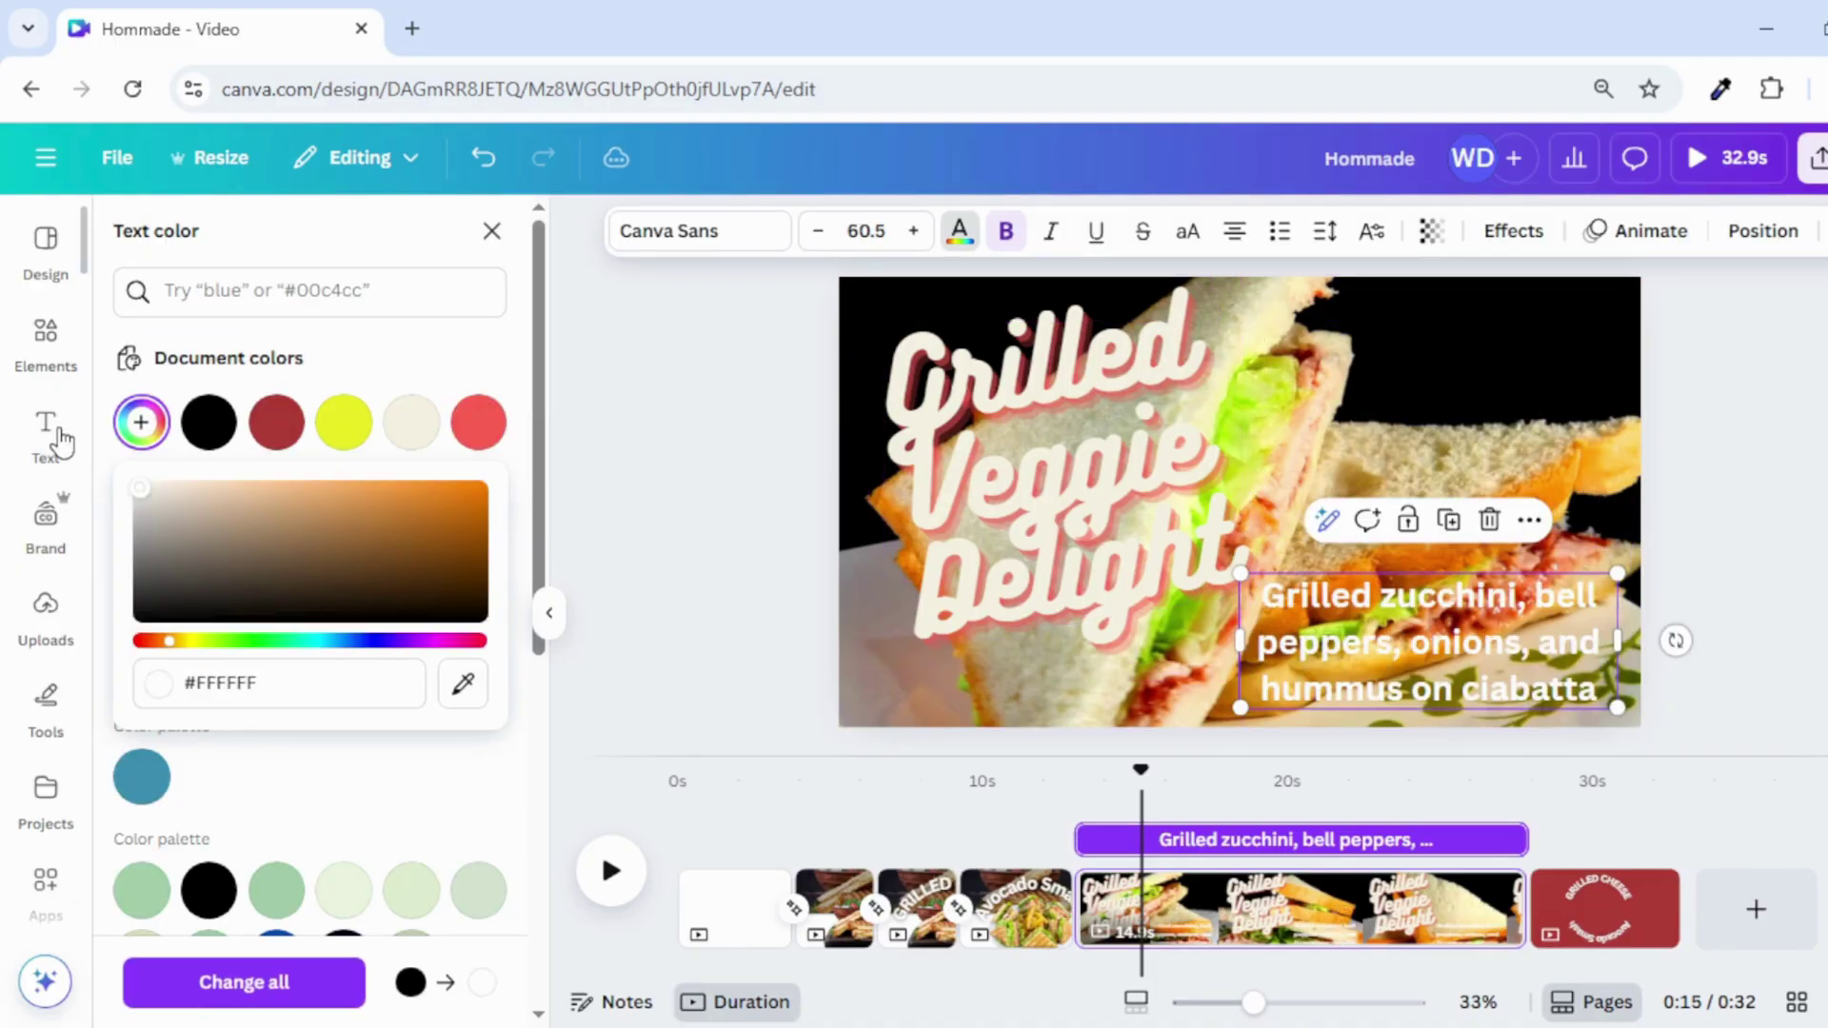
Style the description as white (#FFFFFF) Agrandir text with the Lift effect
click(61, 440)
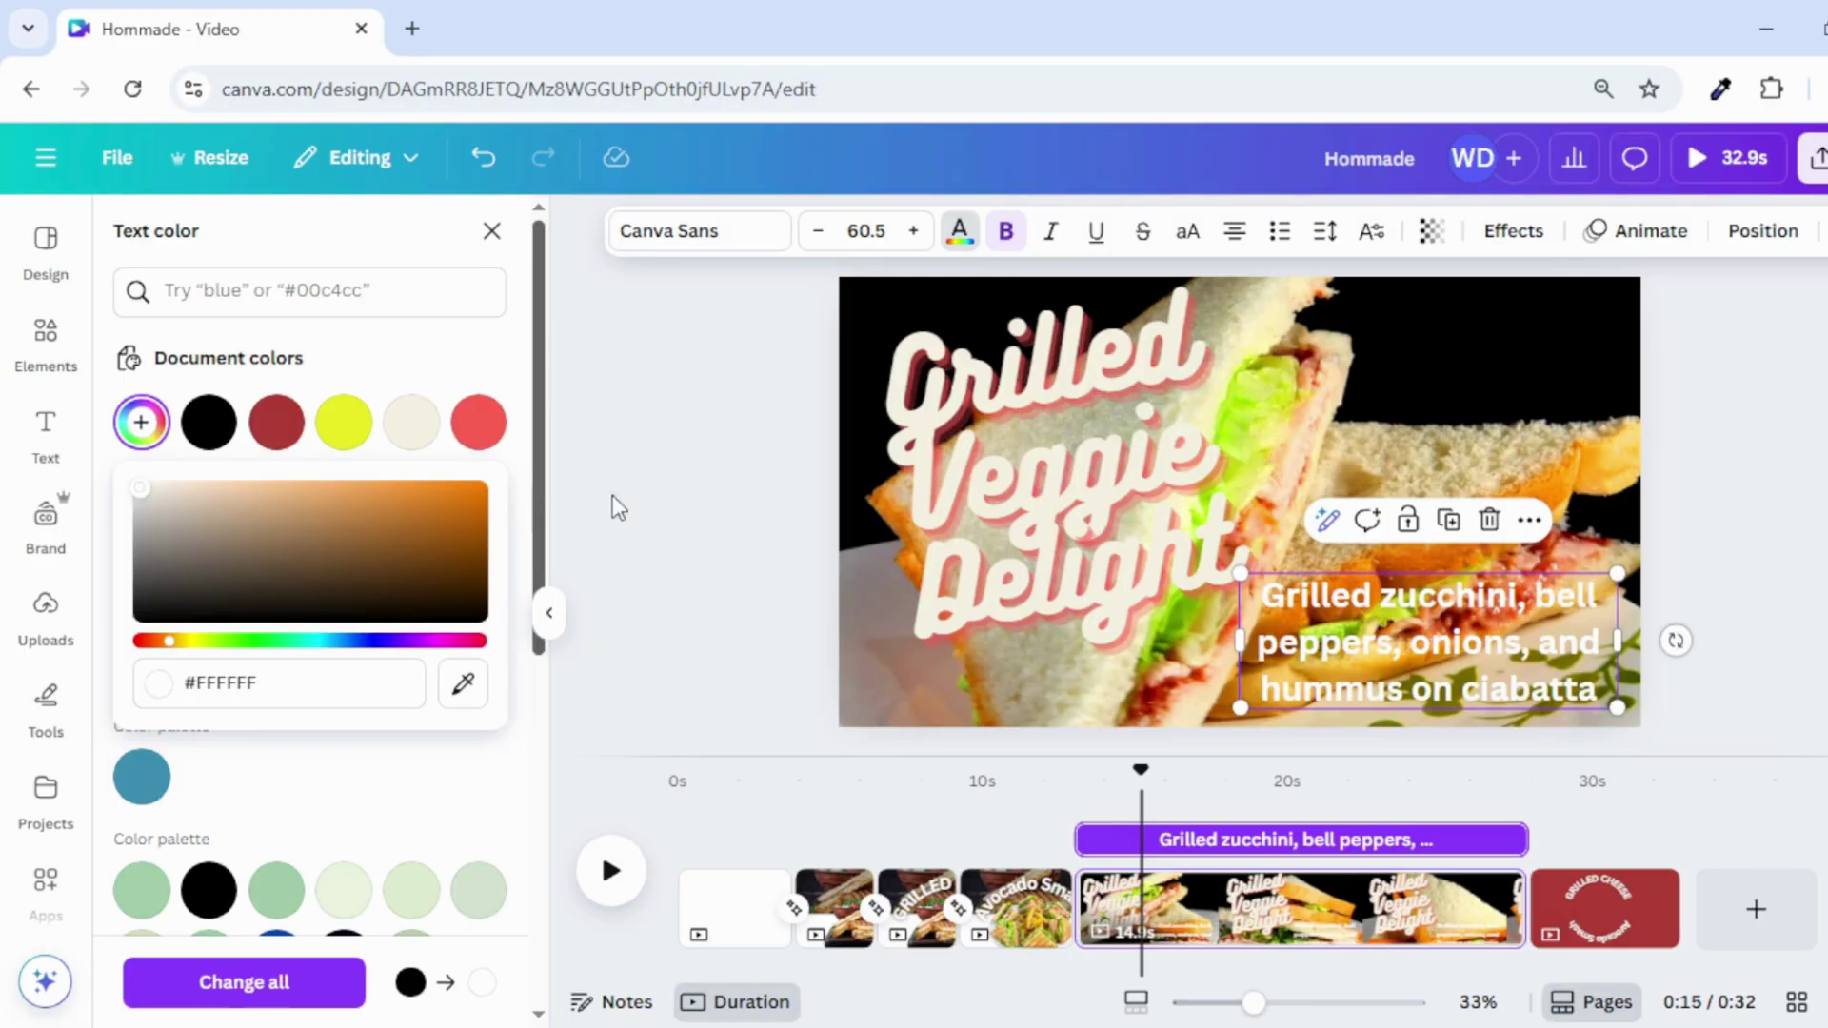
click(1513, 231)
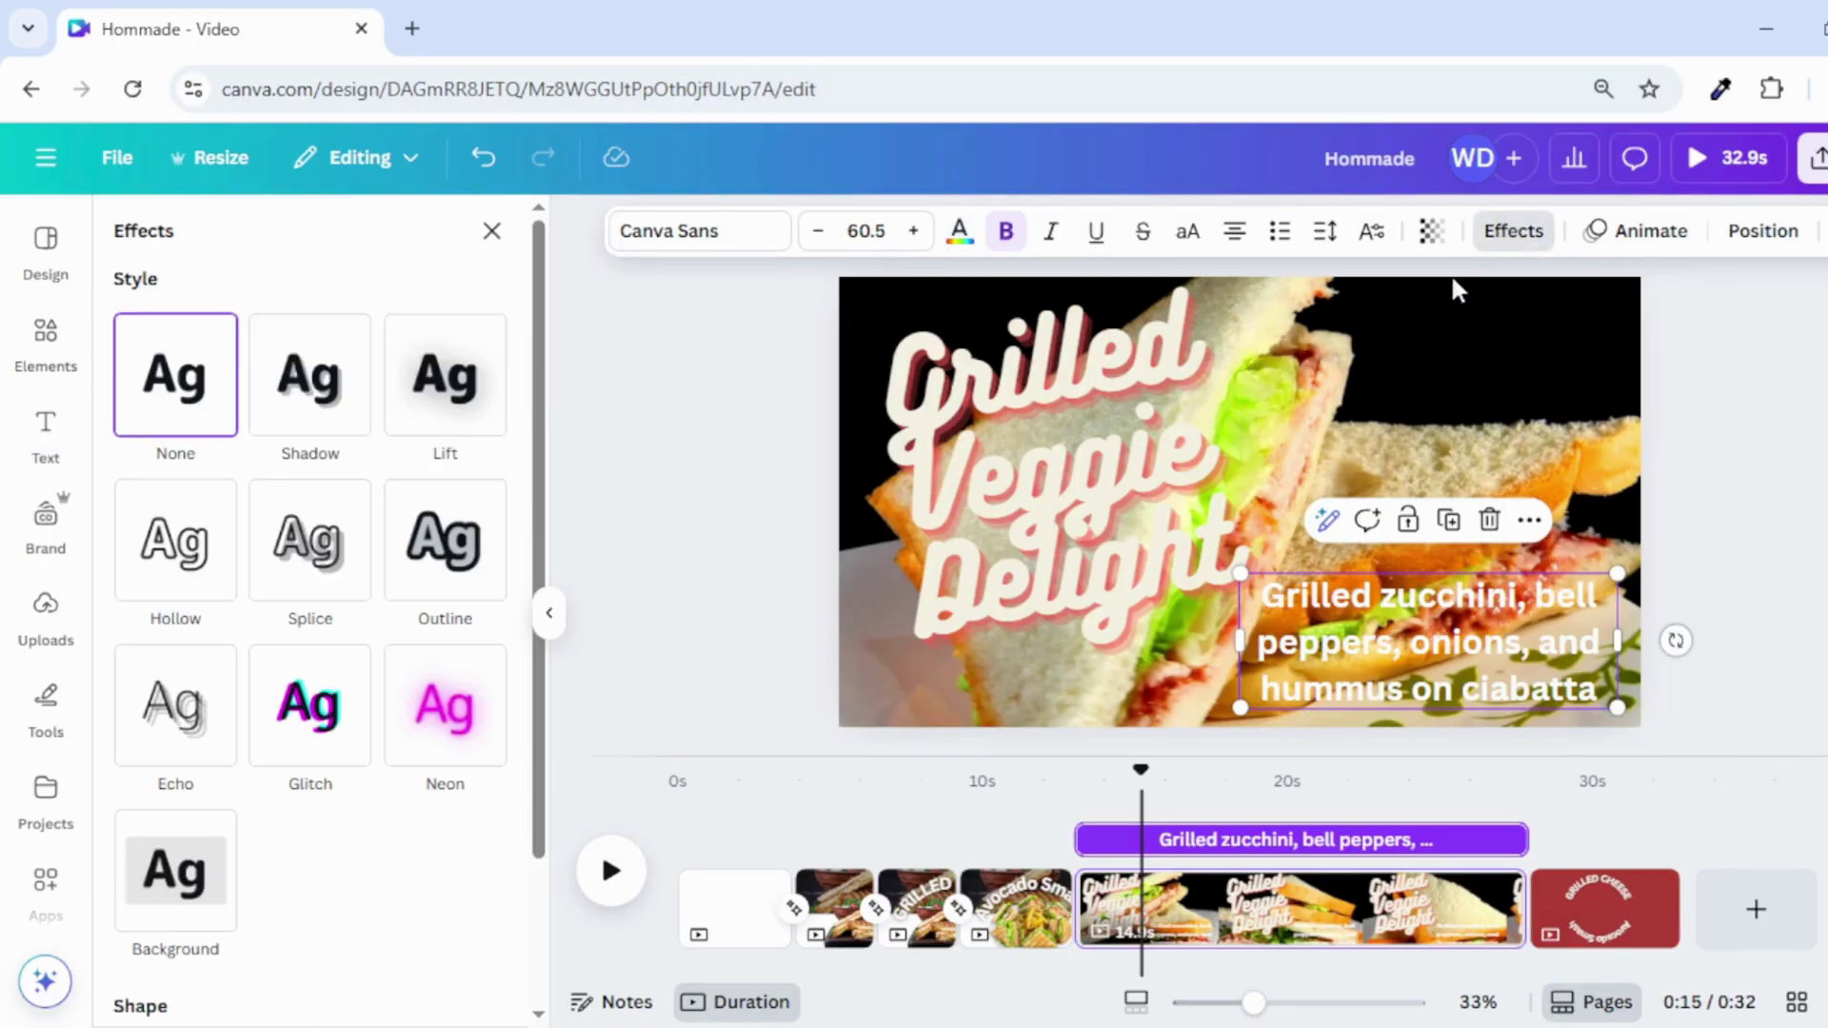
click(424, 414)
click(342, 536)
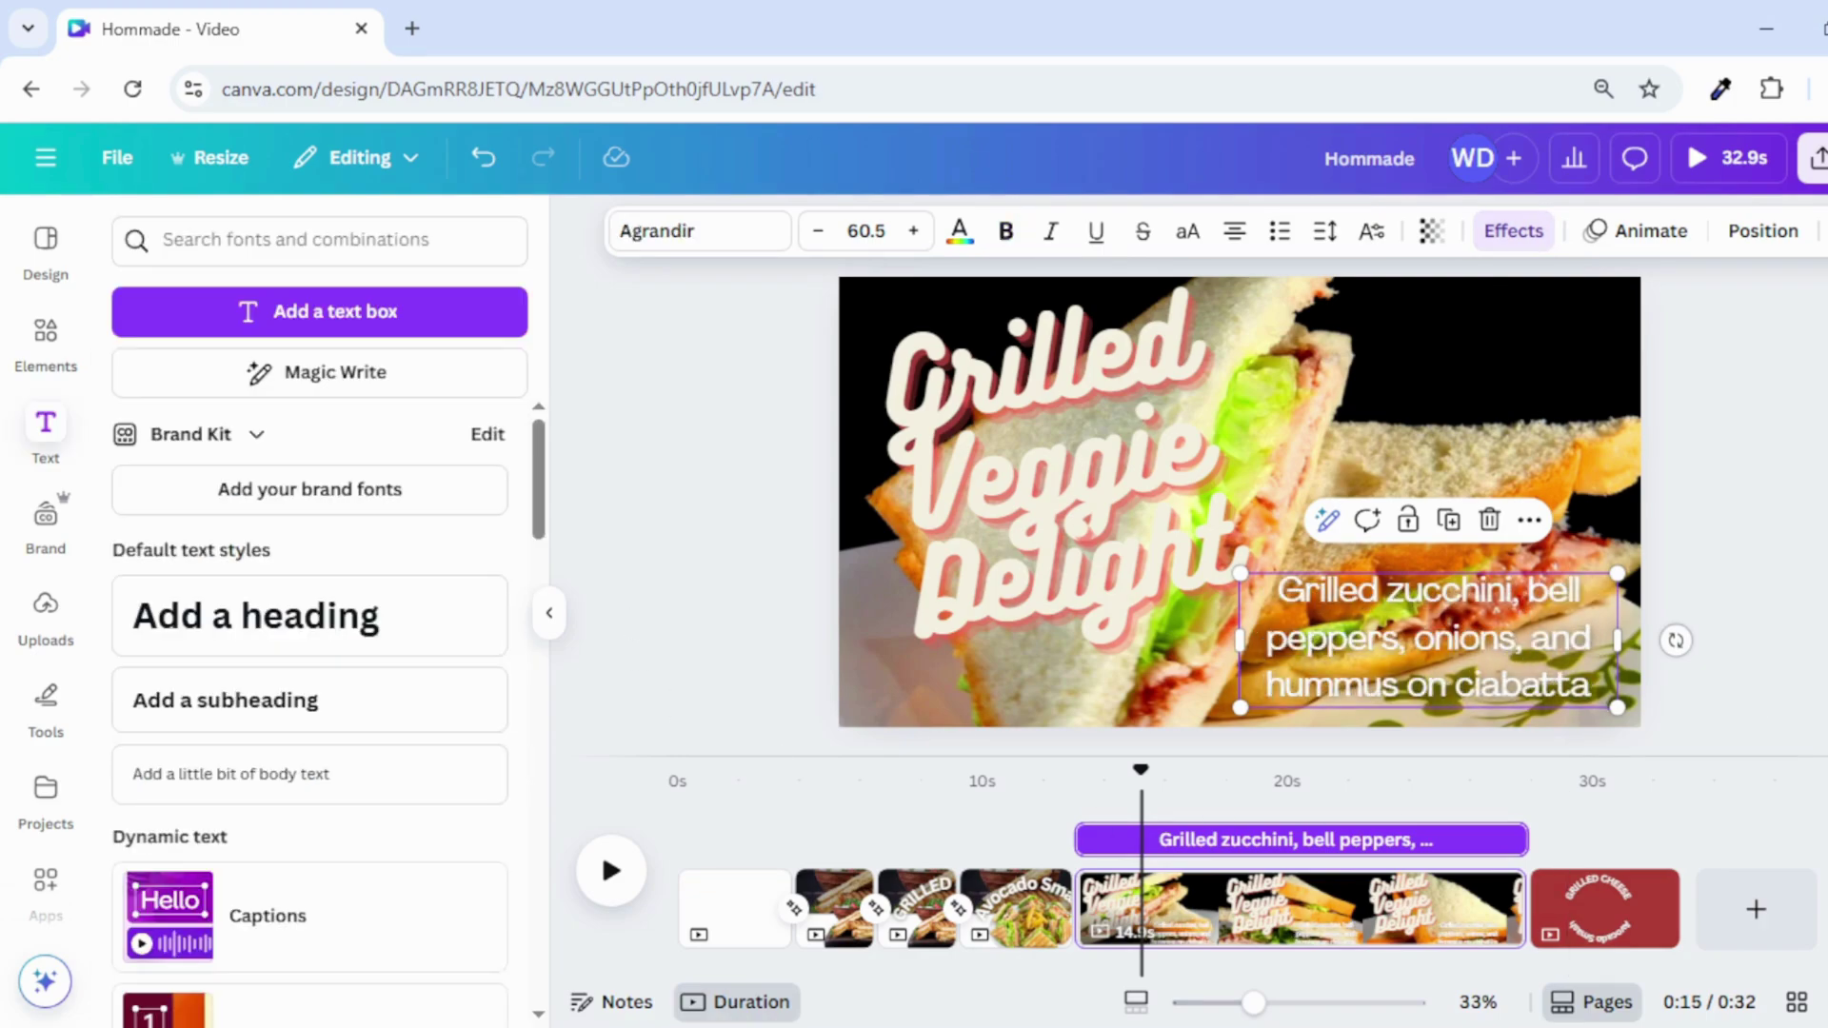
key(Escape)
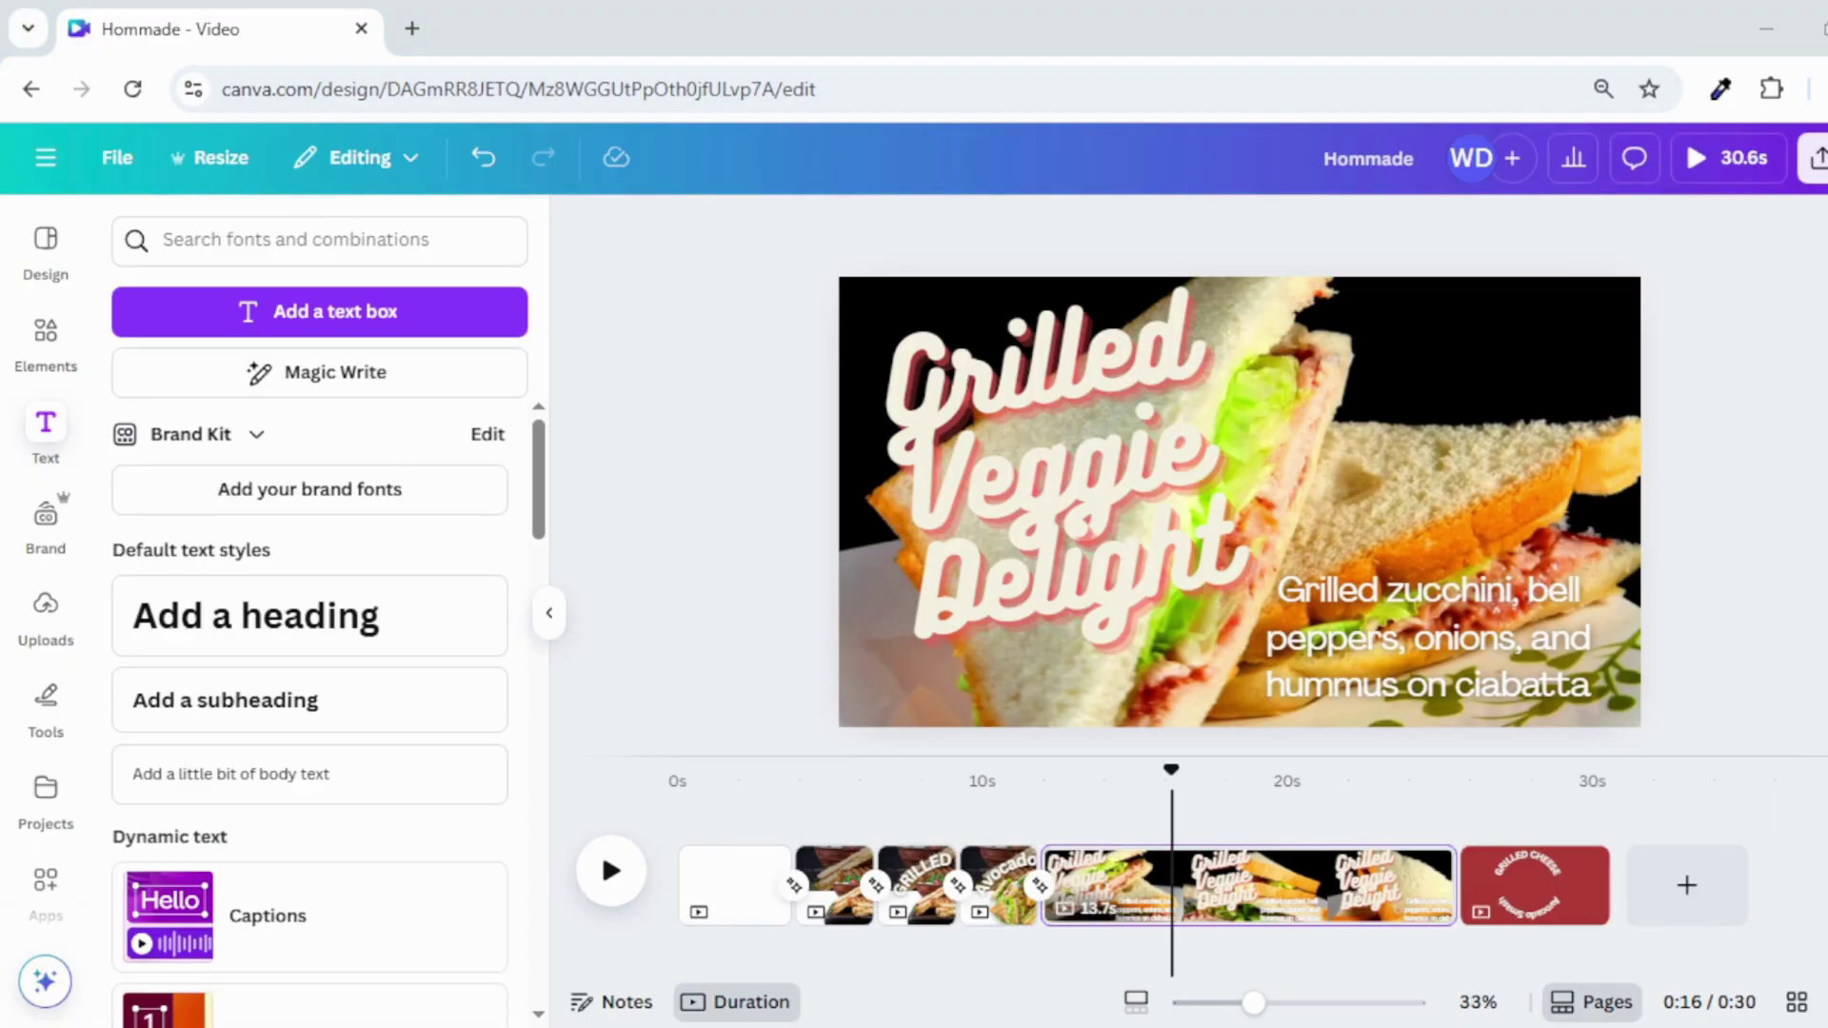
Apply the Bounce text animation to the "Grilled Veggie Delight" title and reduce its intensity
click(1026, 563)
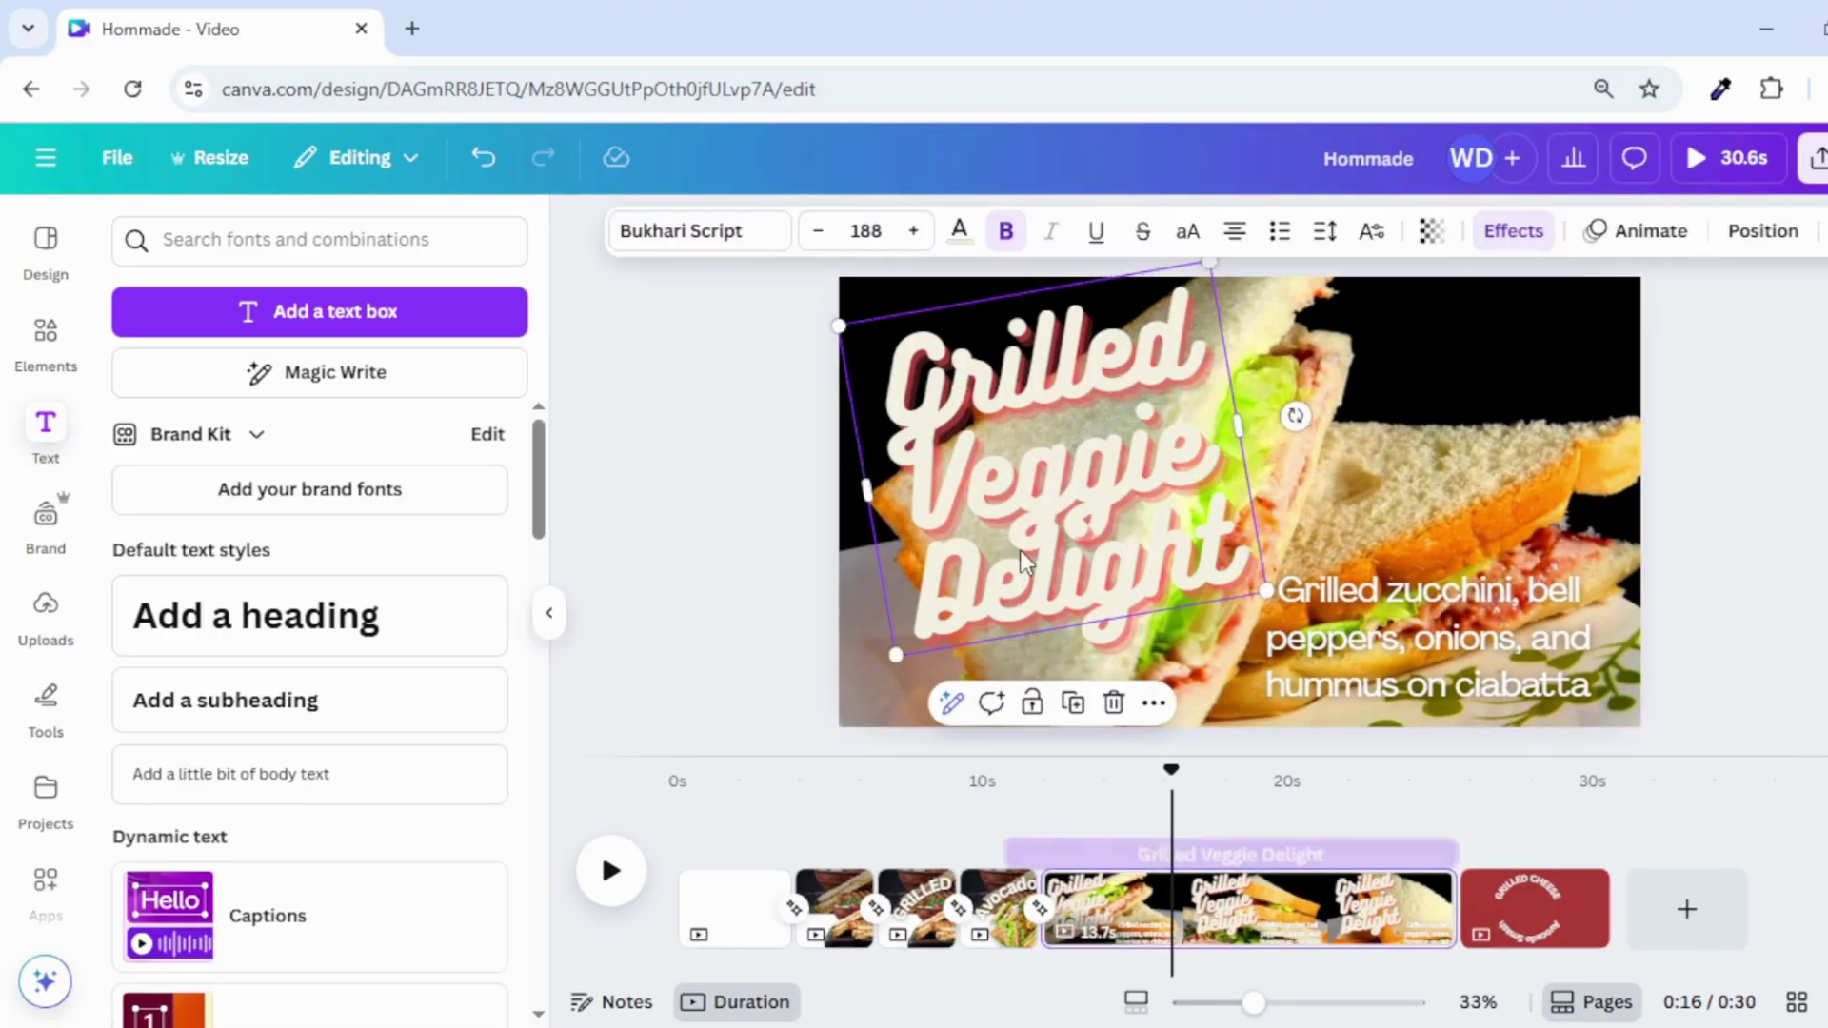
click(1654, 230)
scroll(395, 747, down, 5)
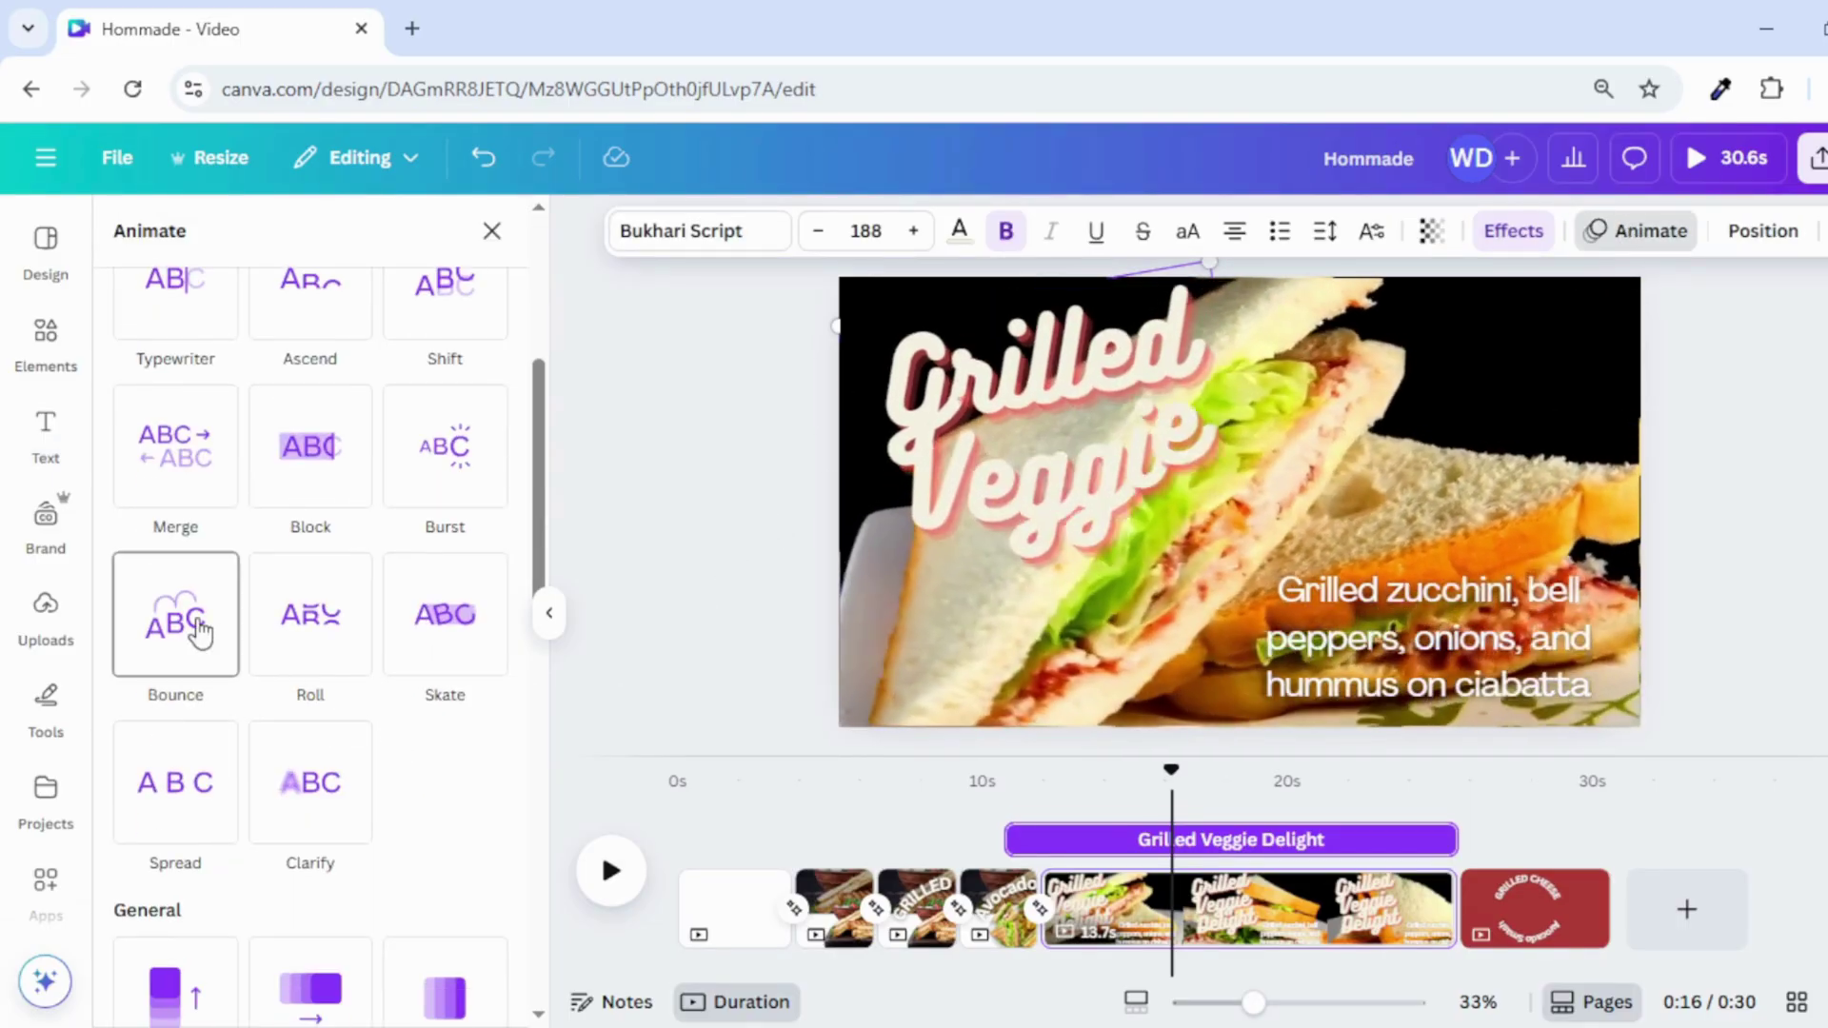
click(202, 630)
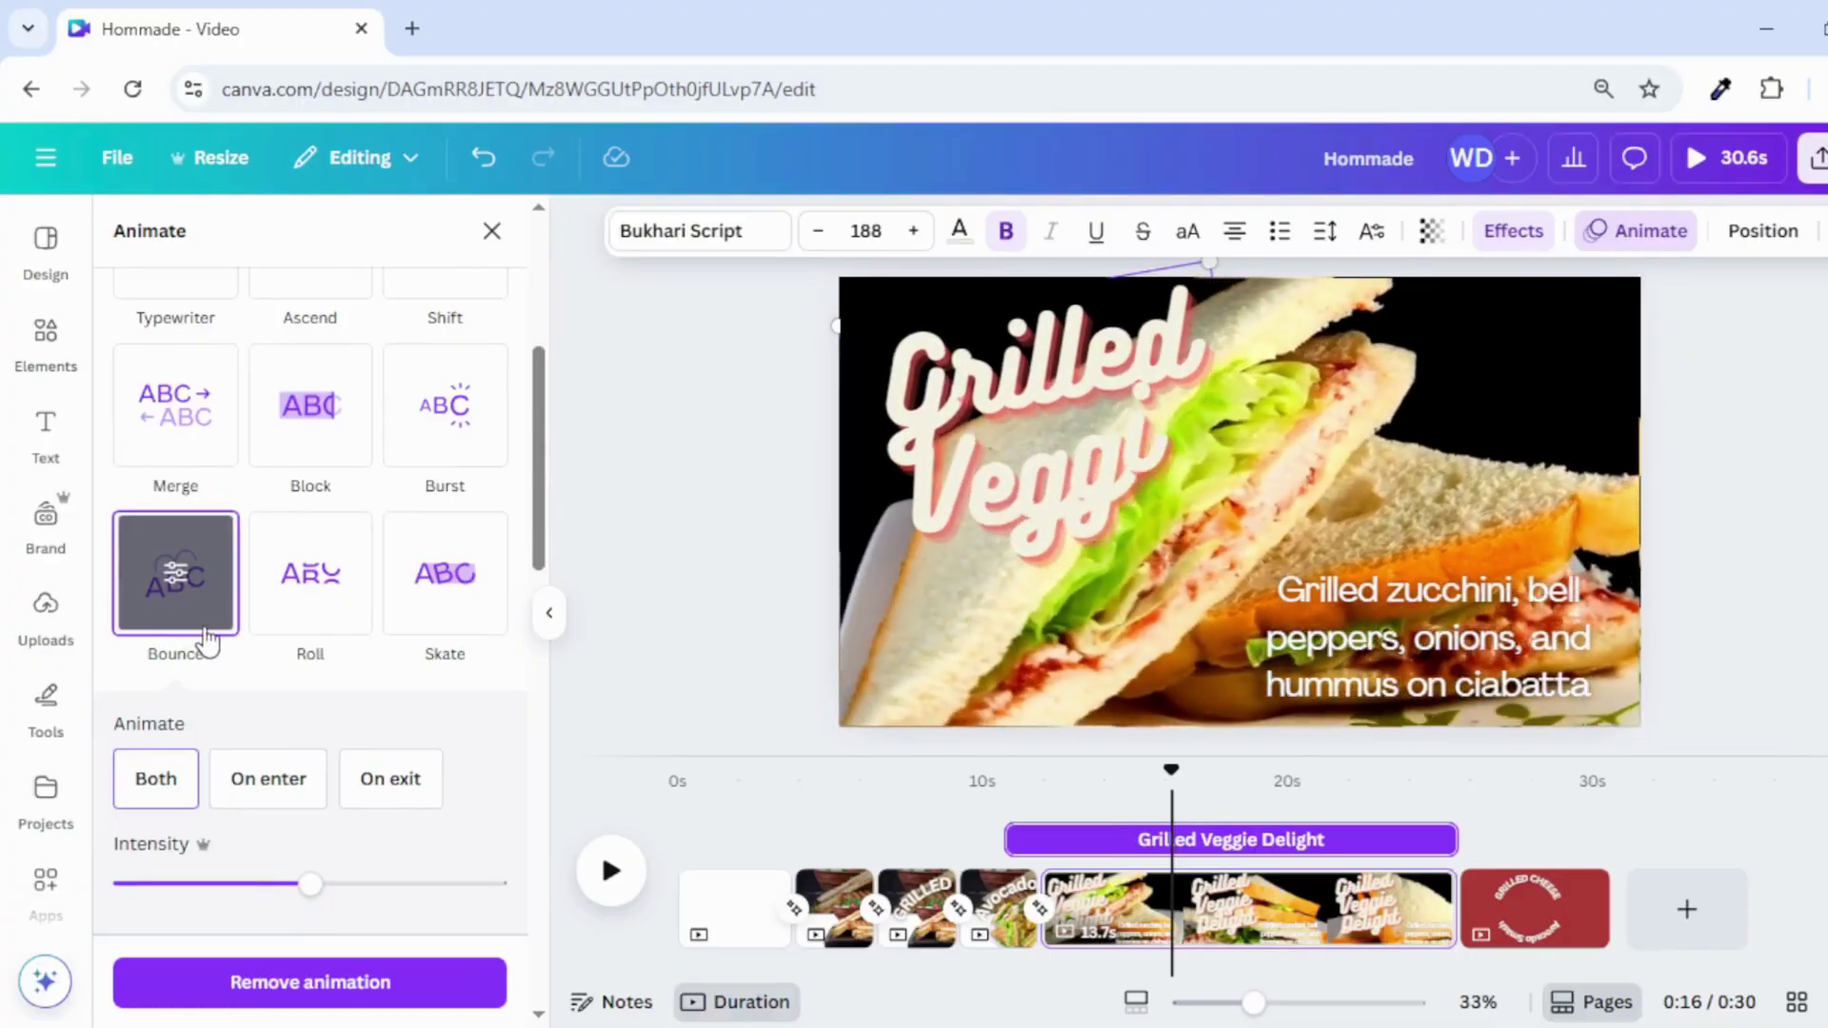
drag(308, 882, 248, 883)
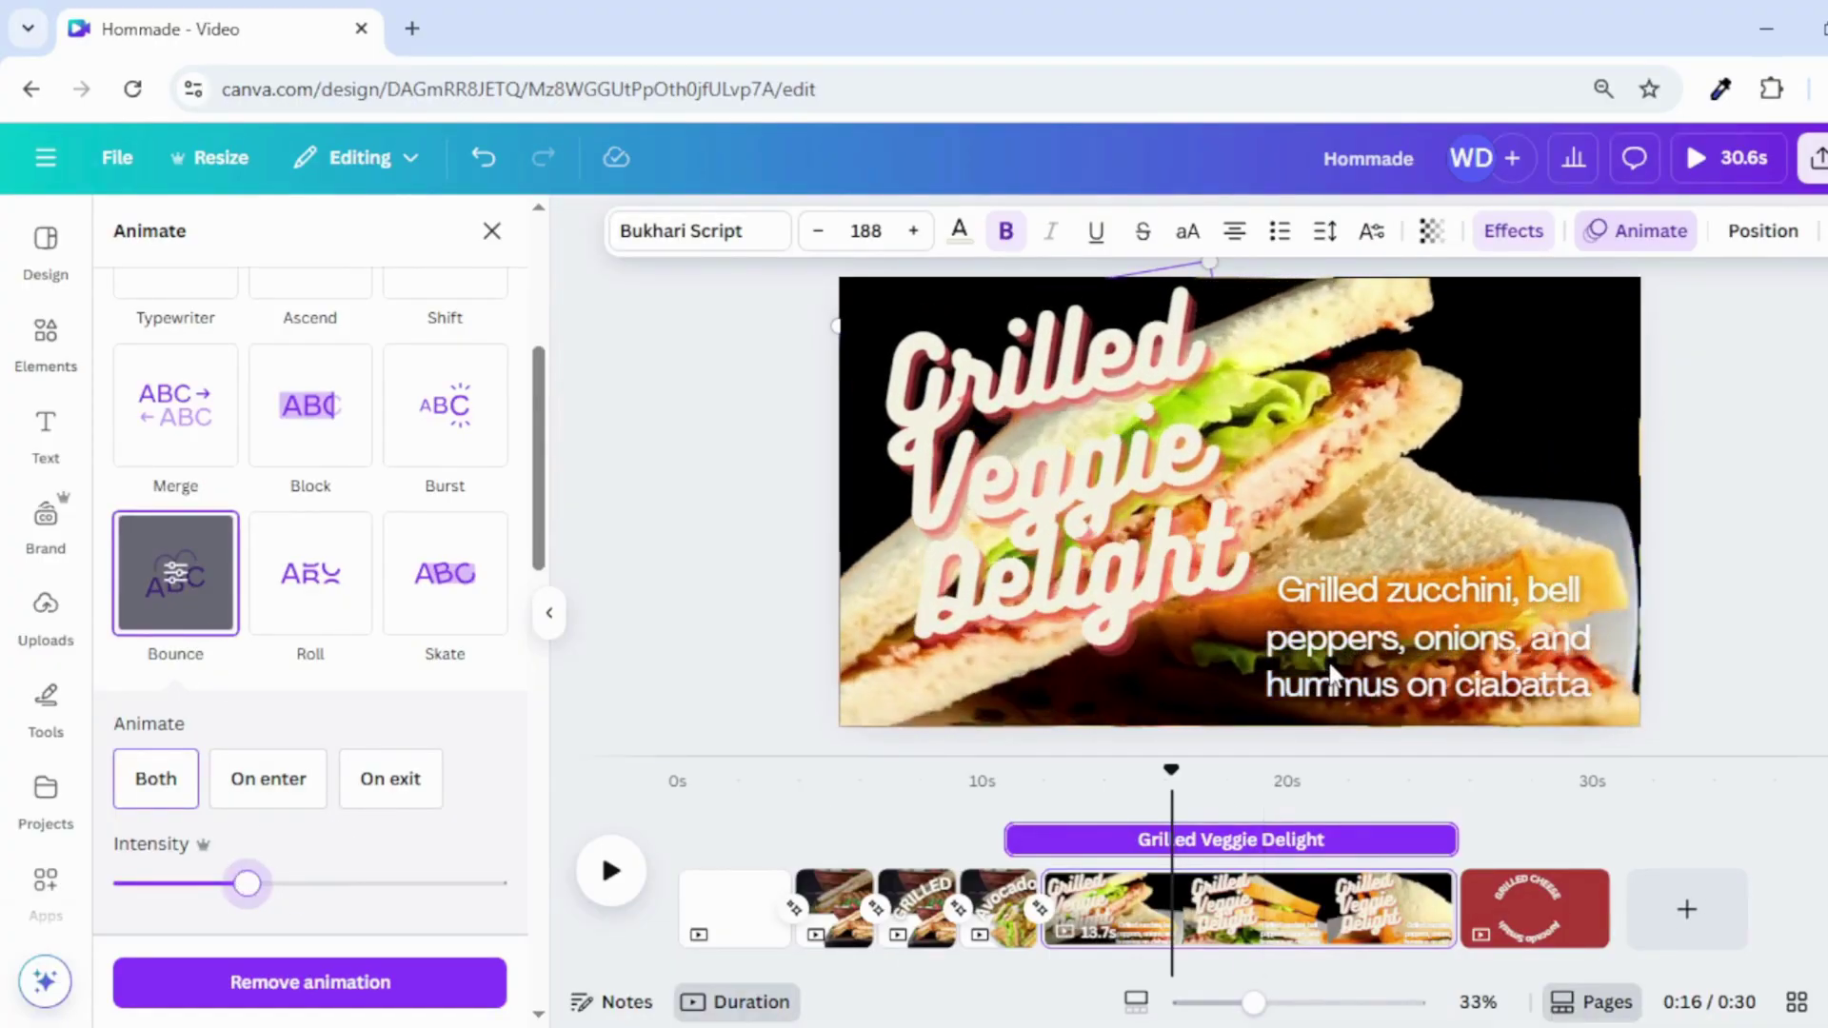
Apply the Bounce animation to the description text with near-minimum intensity, animating on both enter and exit
click(1284, 678)
click(229, 629)
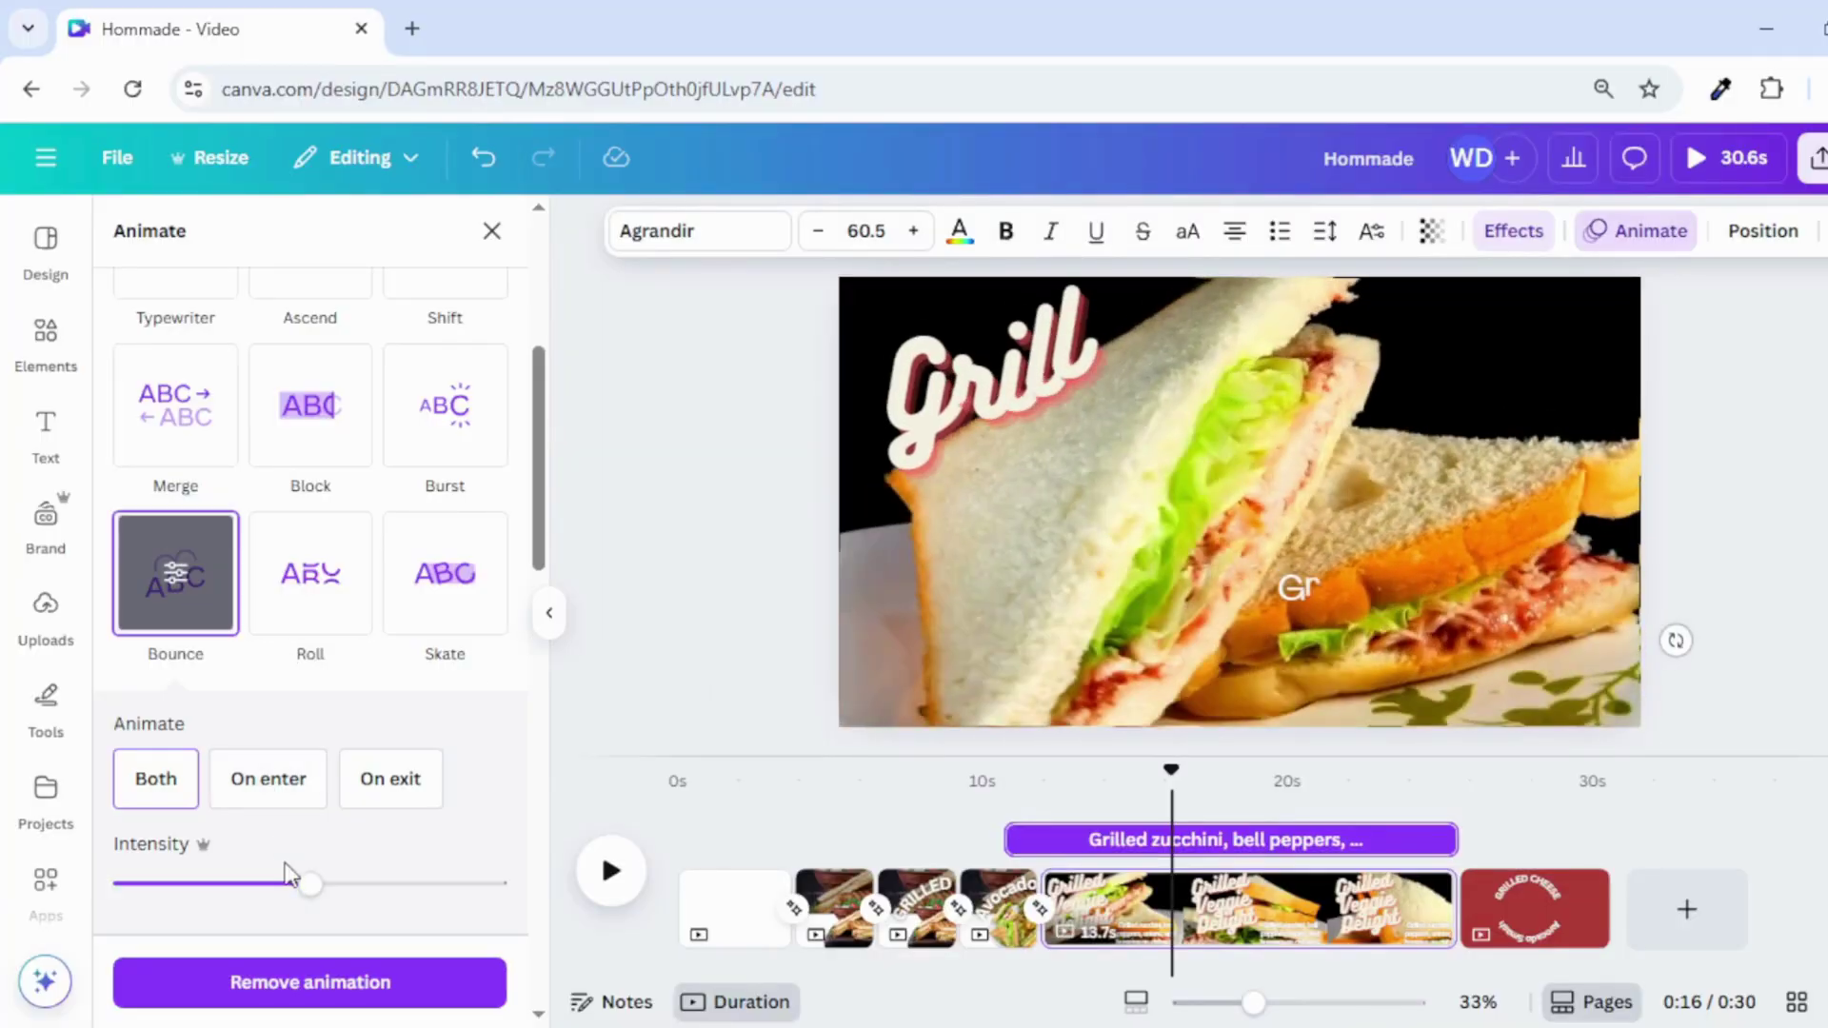
click(238, 779)
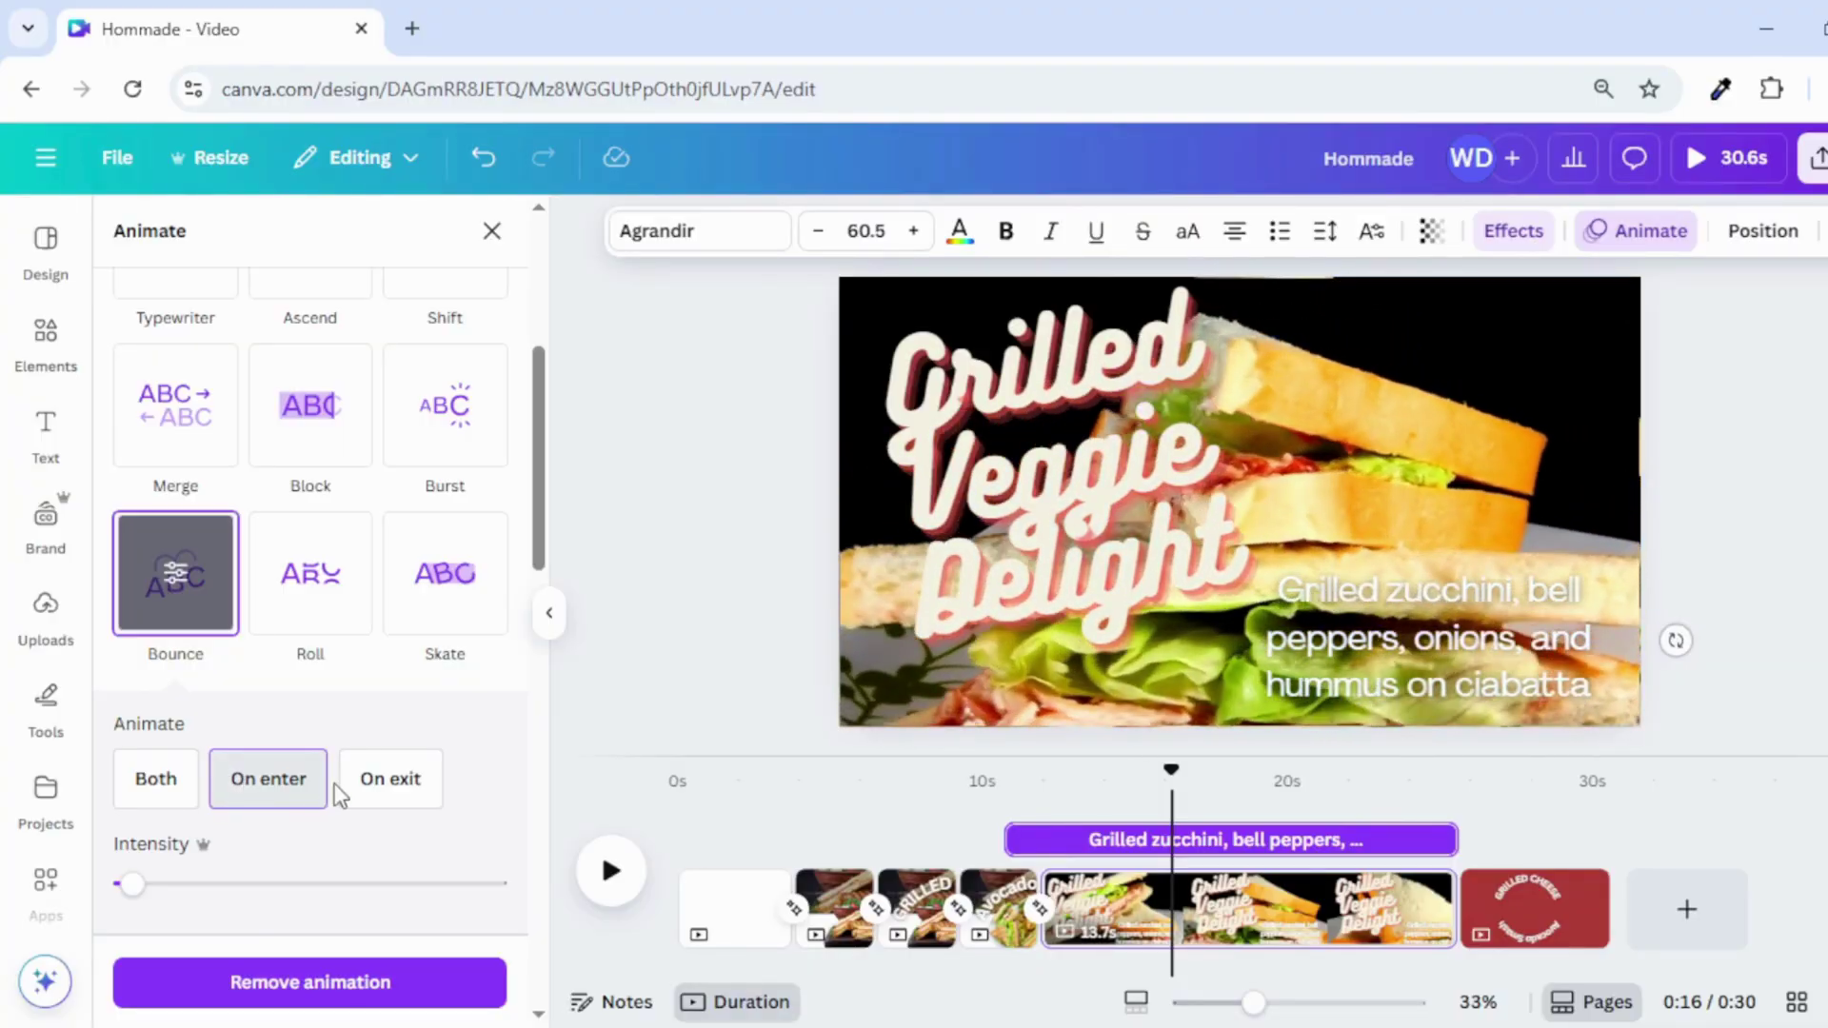
click(172, 796)
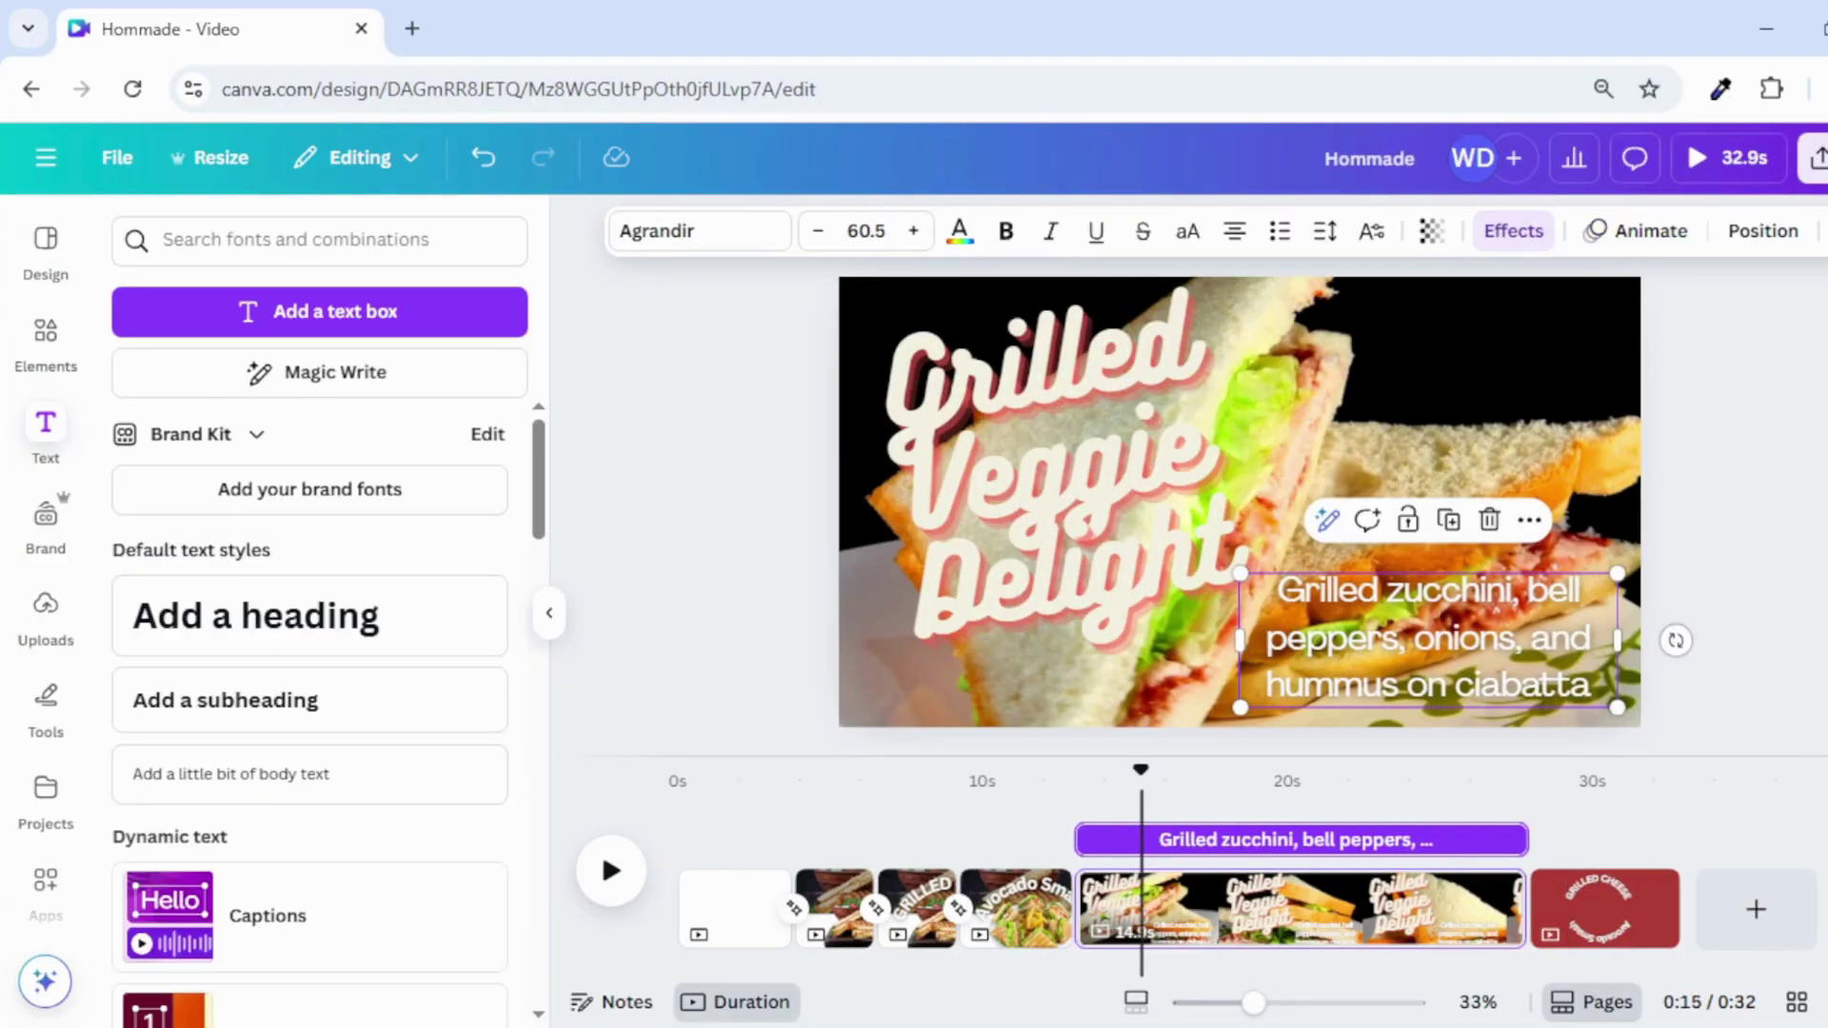
key(Escape)
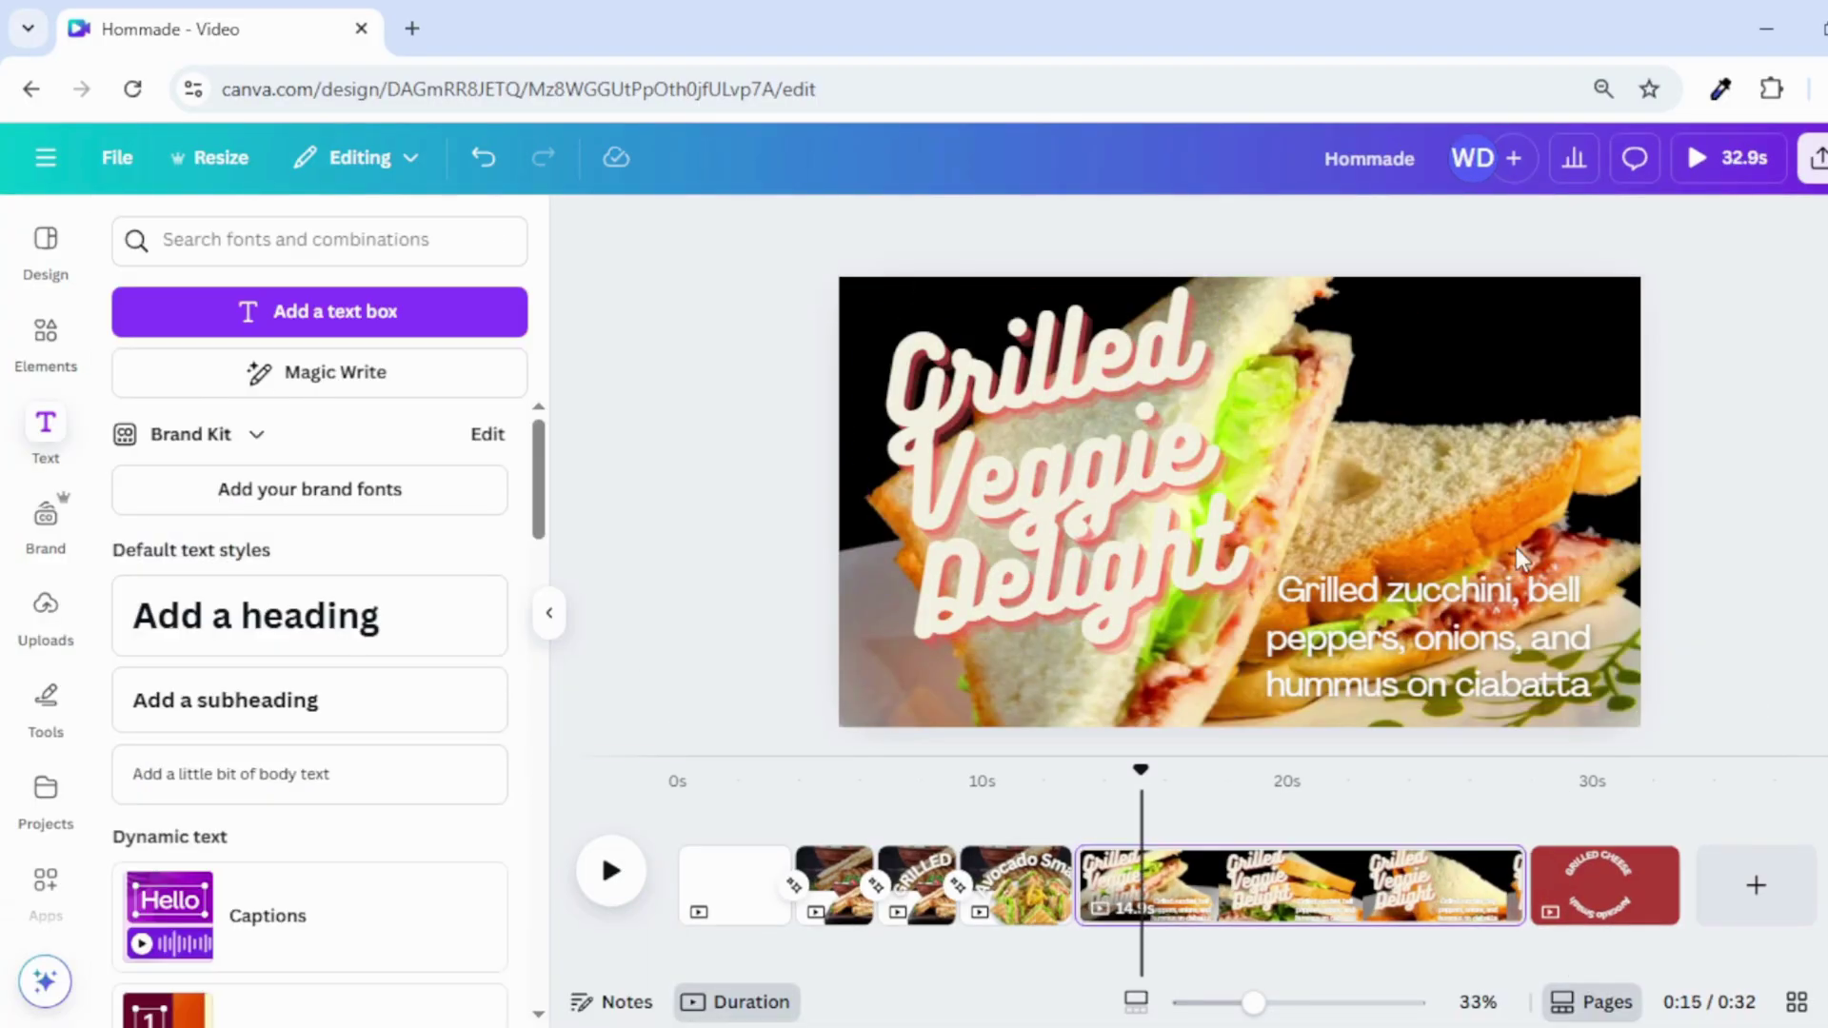